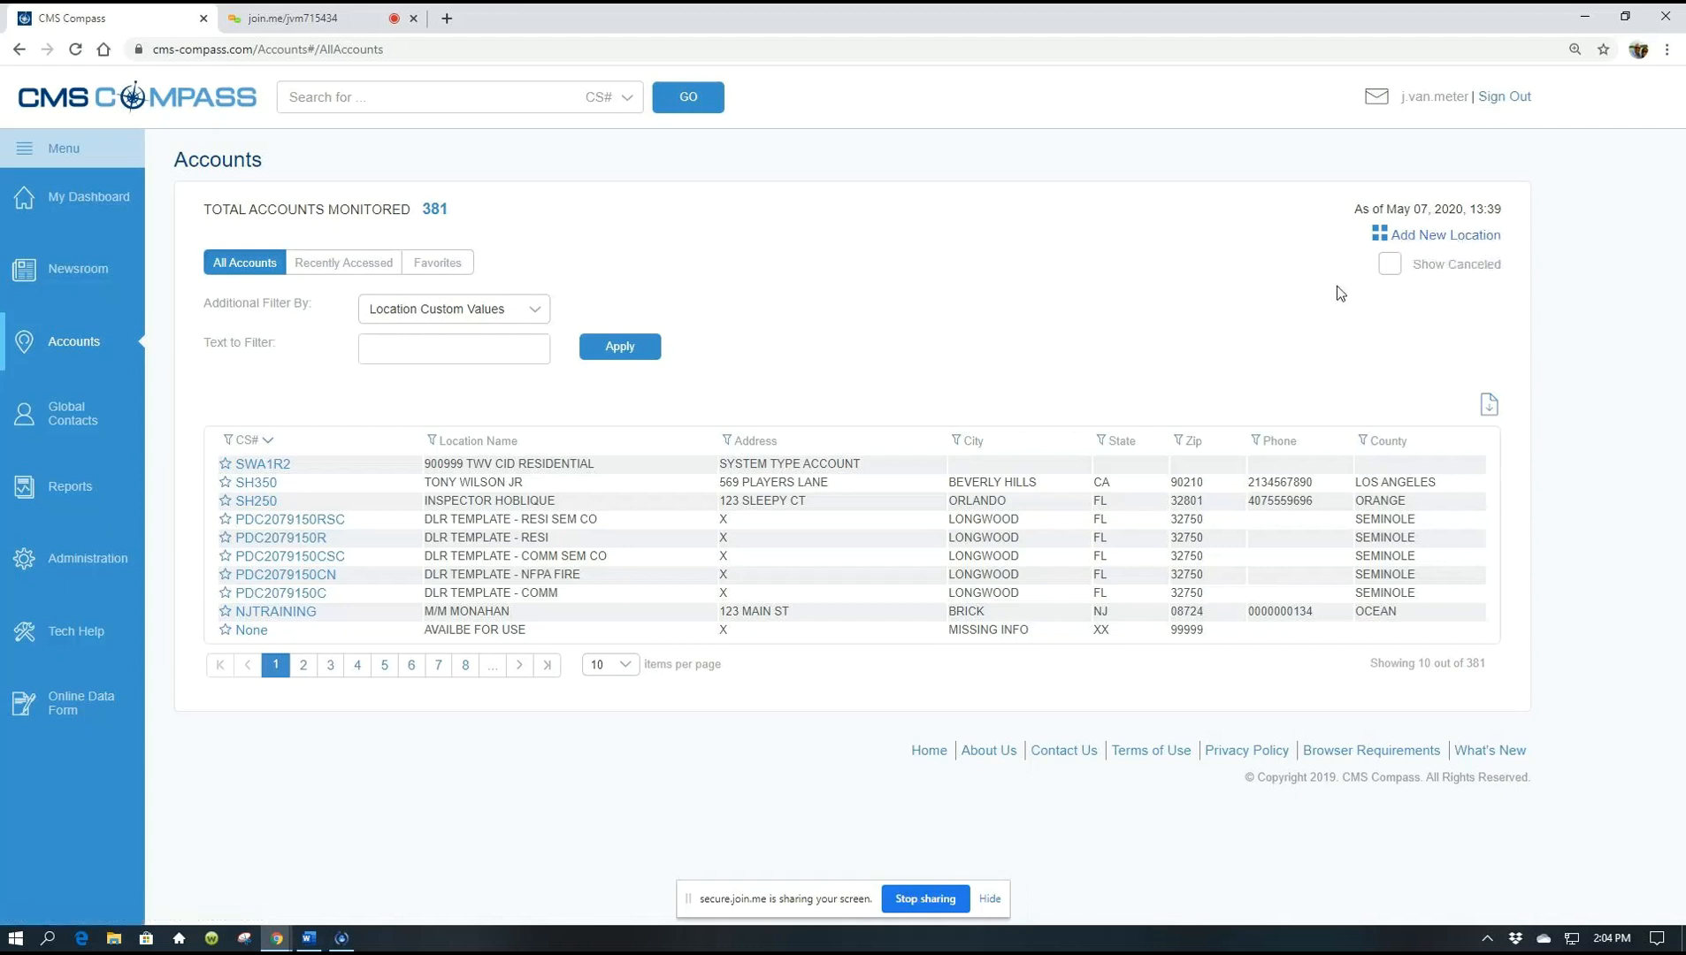
Add a new location with type Residential and installer 2079150 - JUST-A-MERE ALARM SERVICES
click(1427, 239)
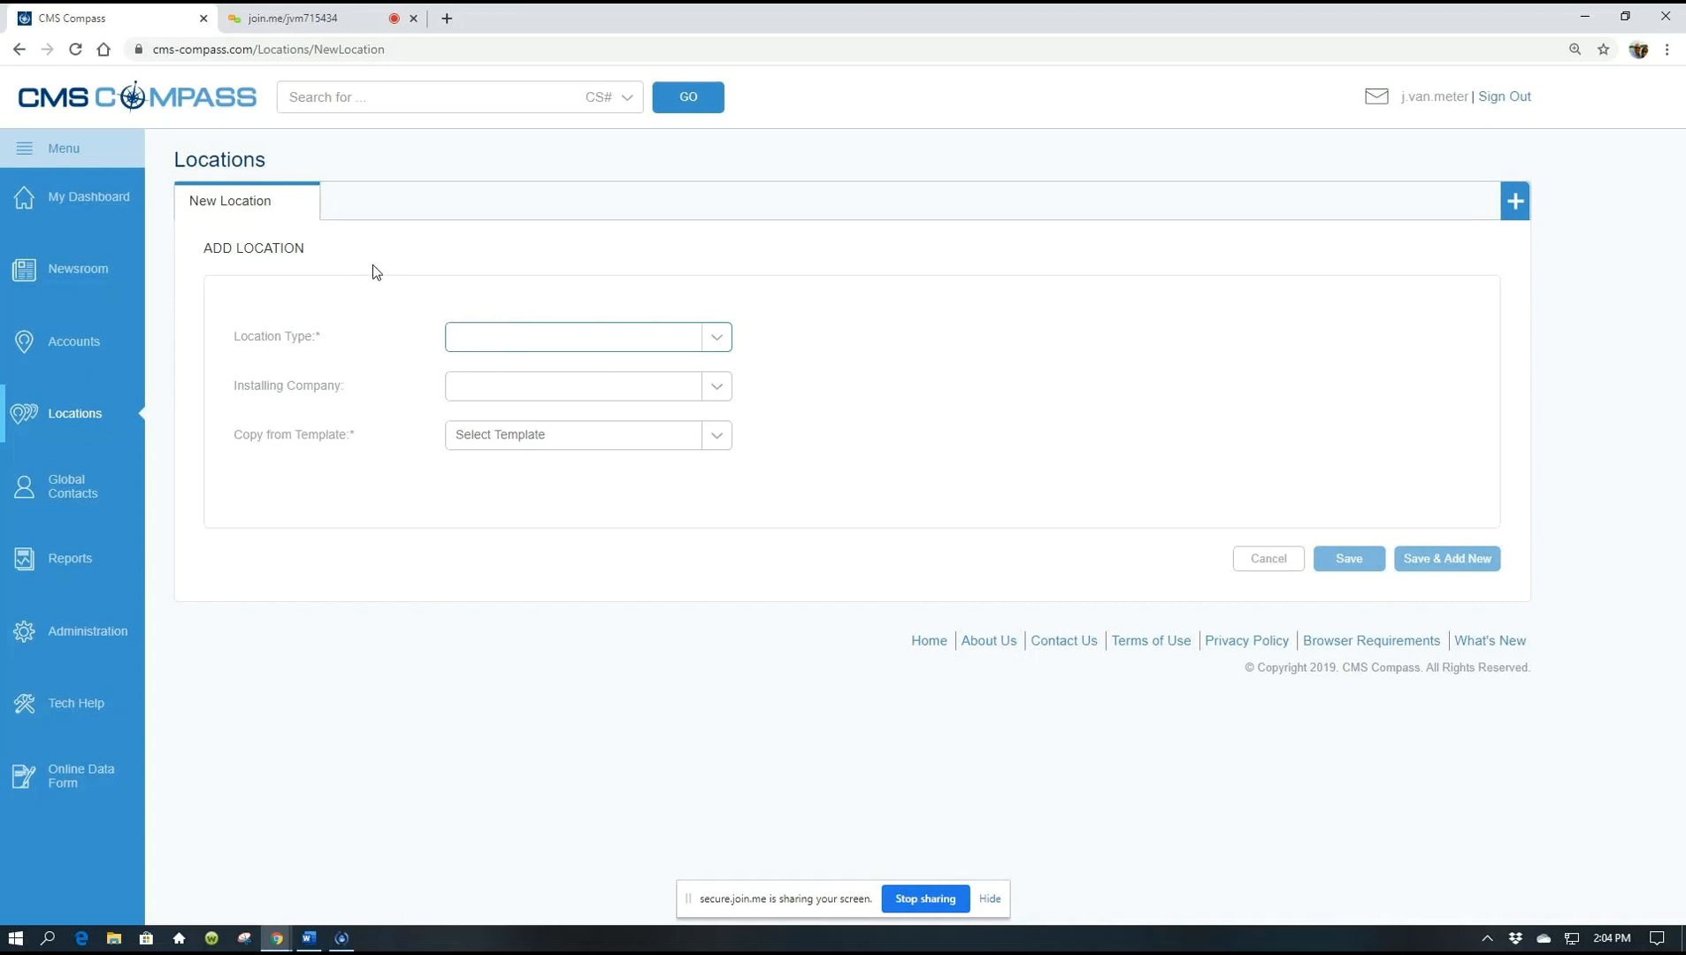
click(715, 340)
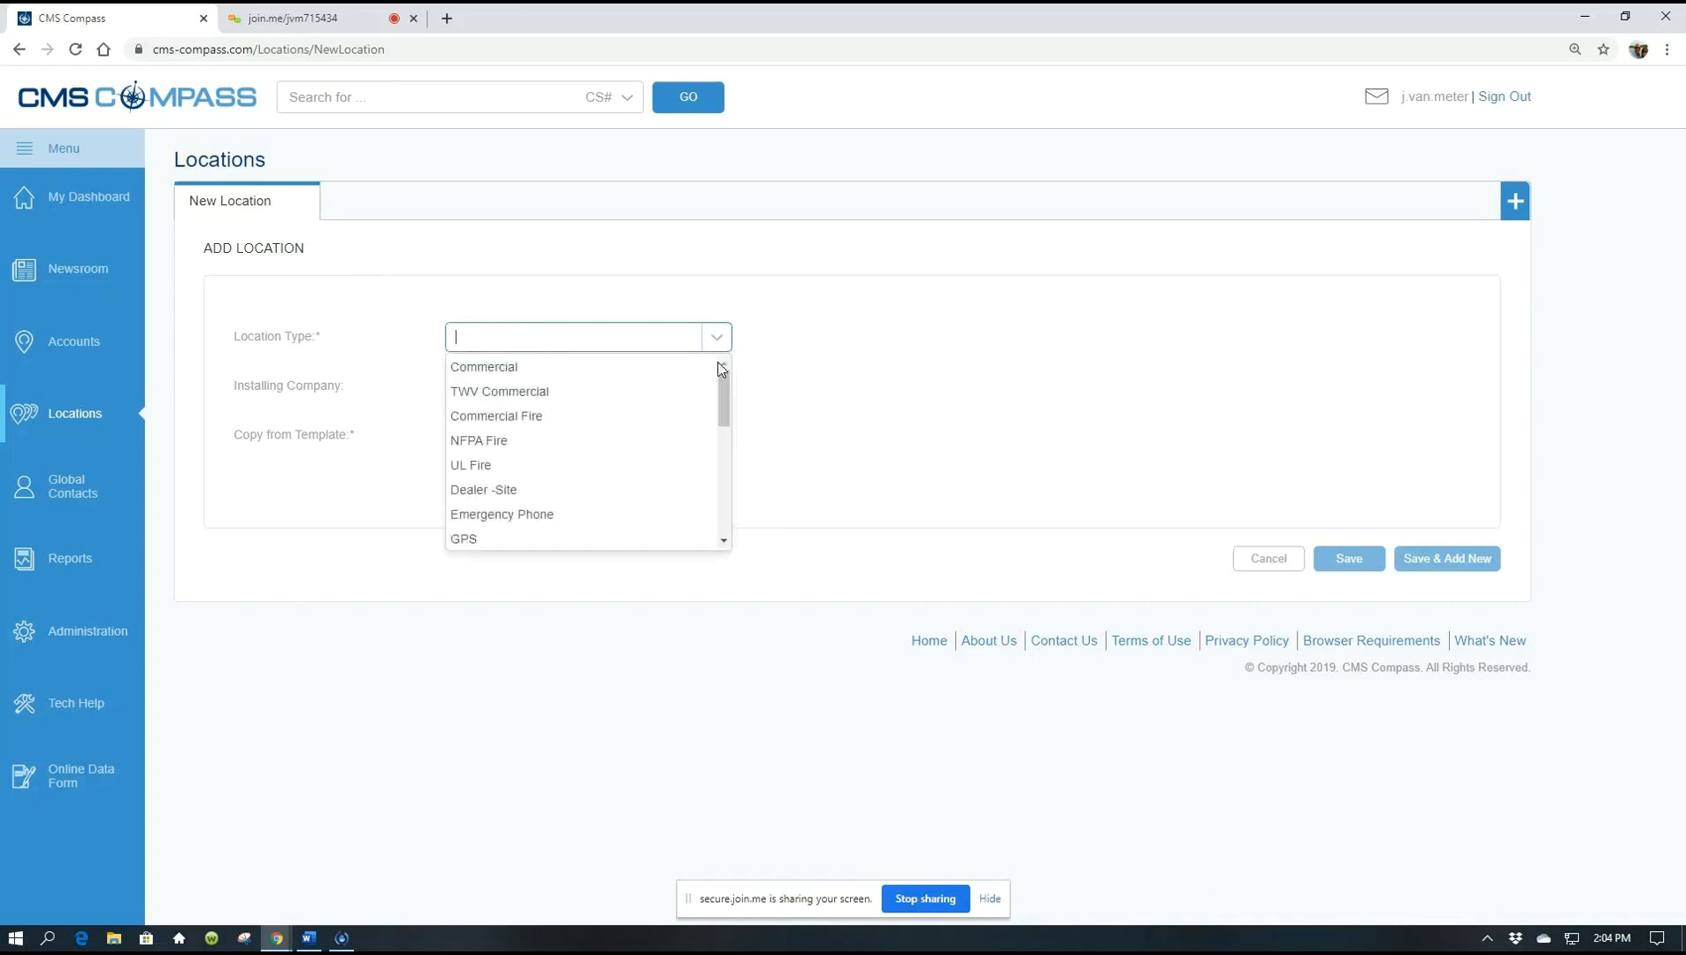
drag(722, 378, 722, 388)
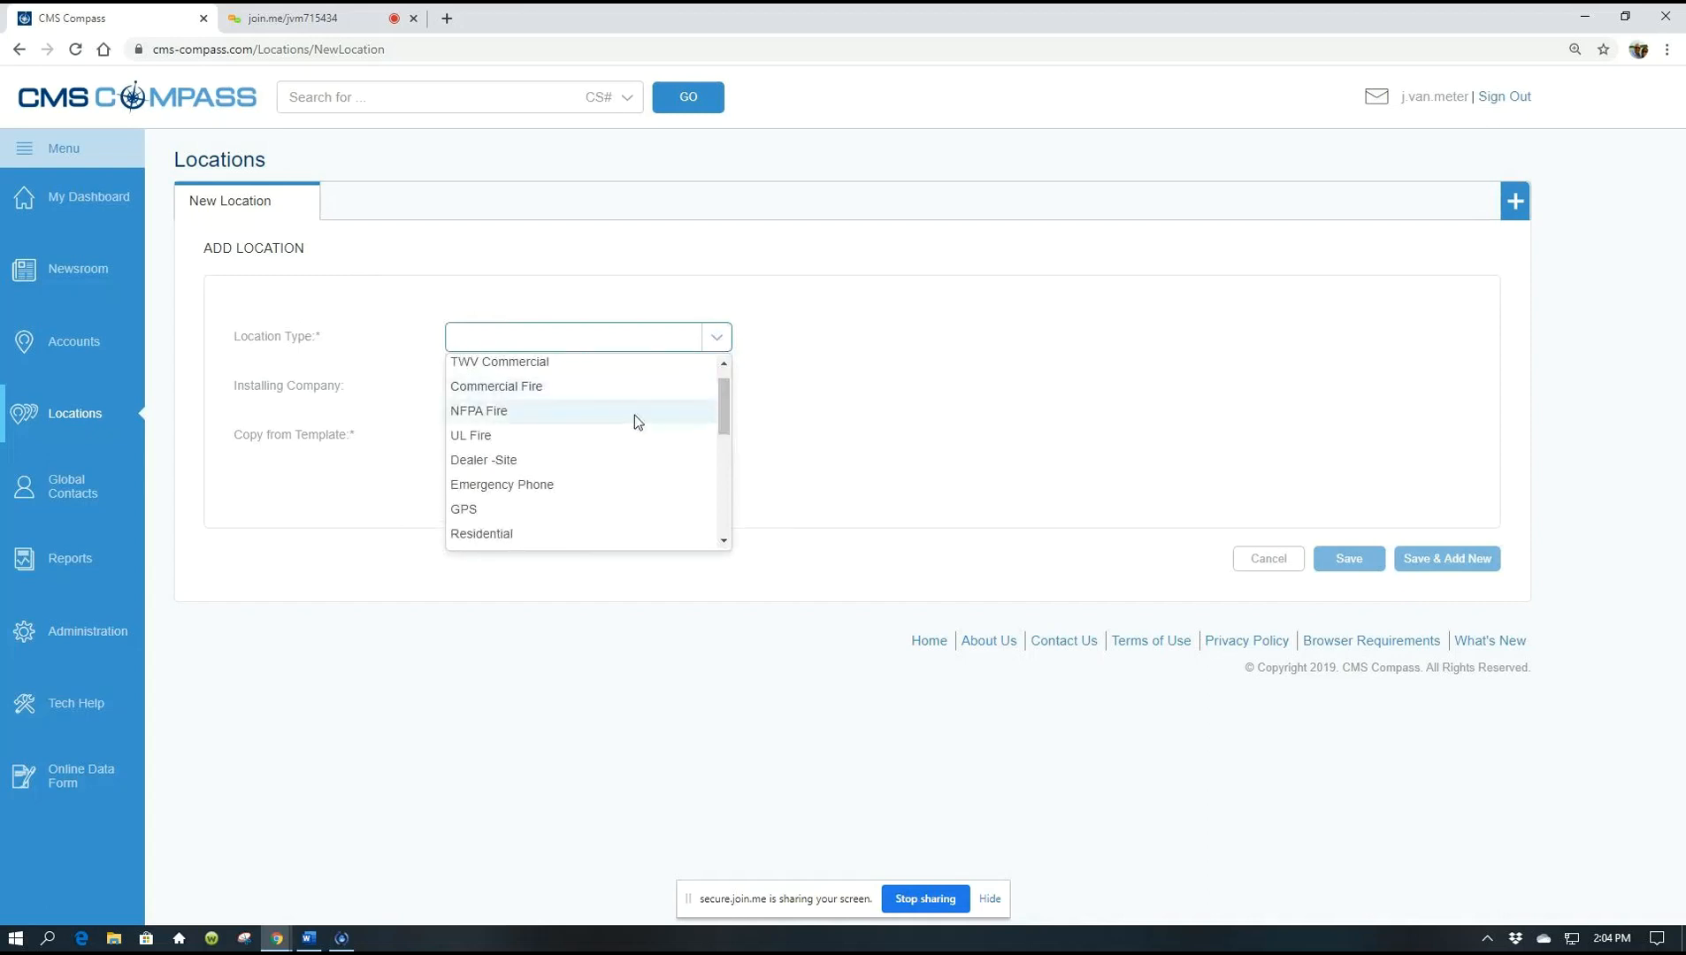
click(514, 534)
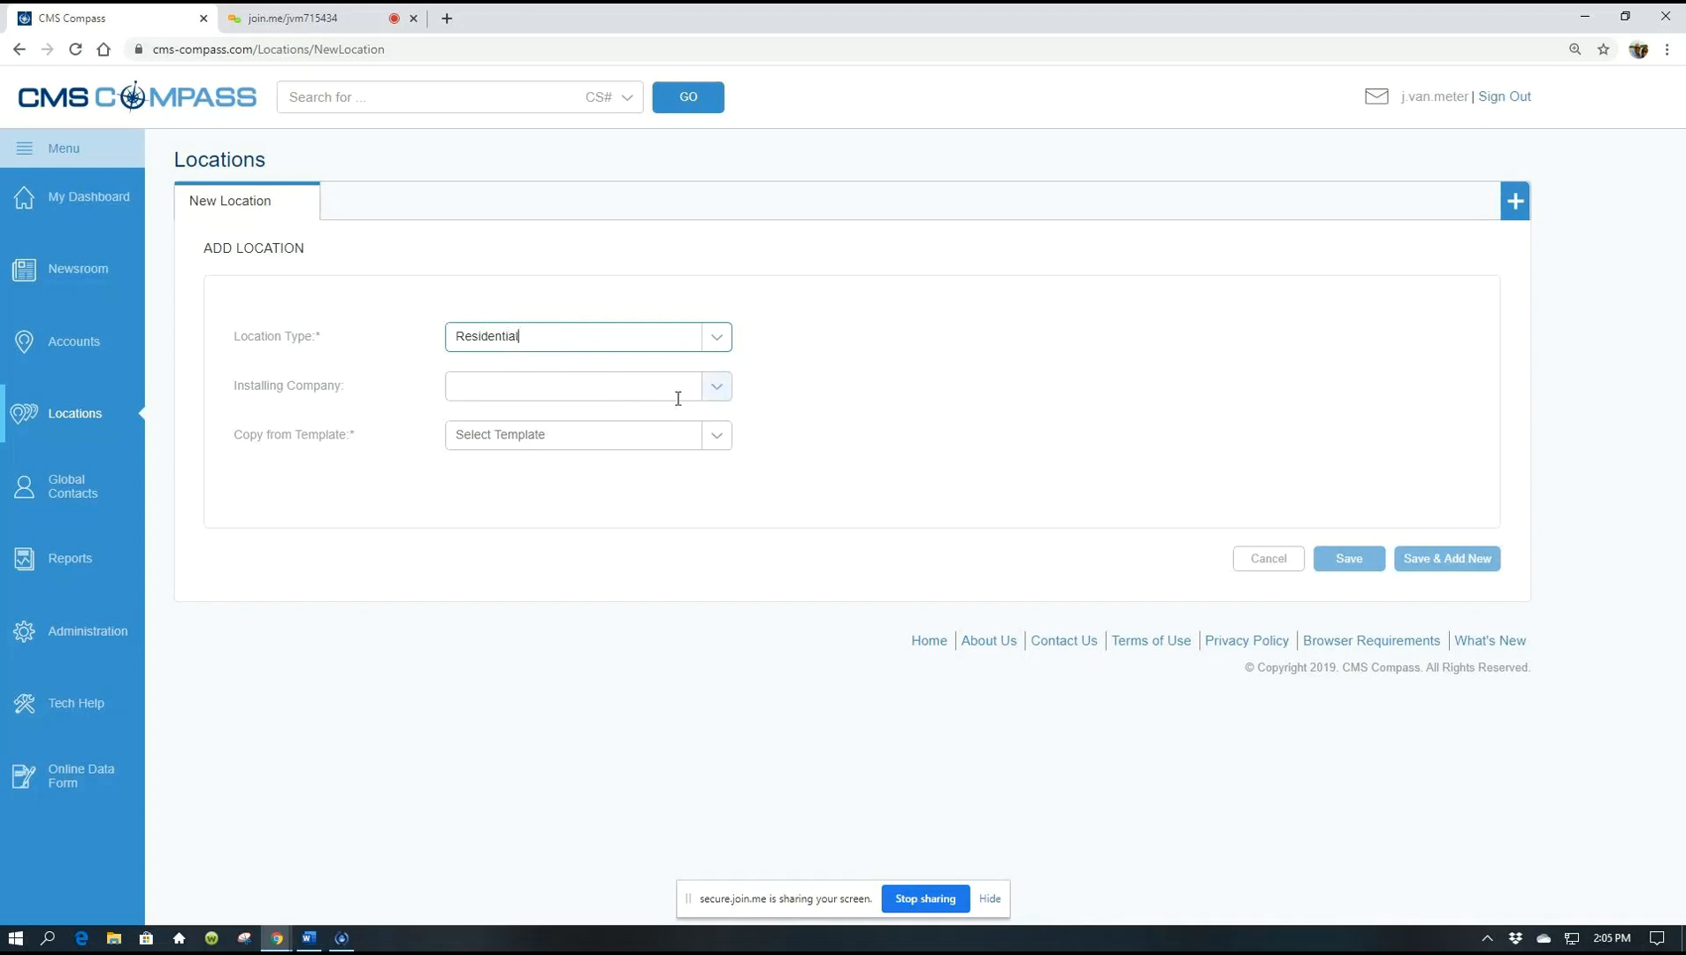
click(716, 396)
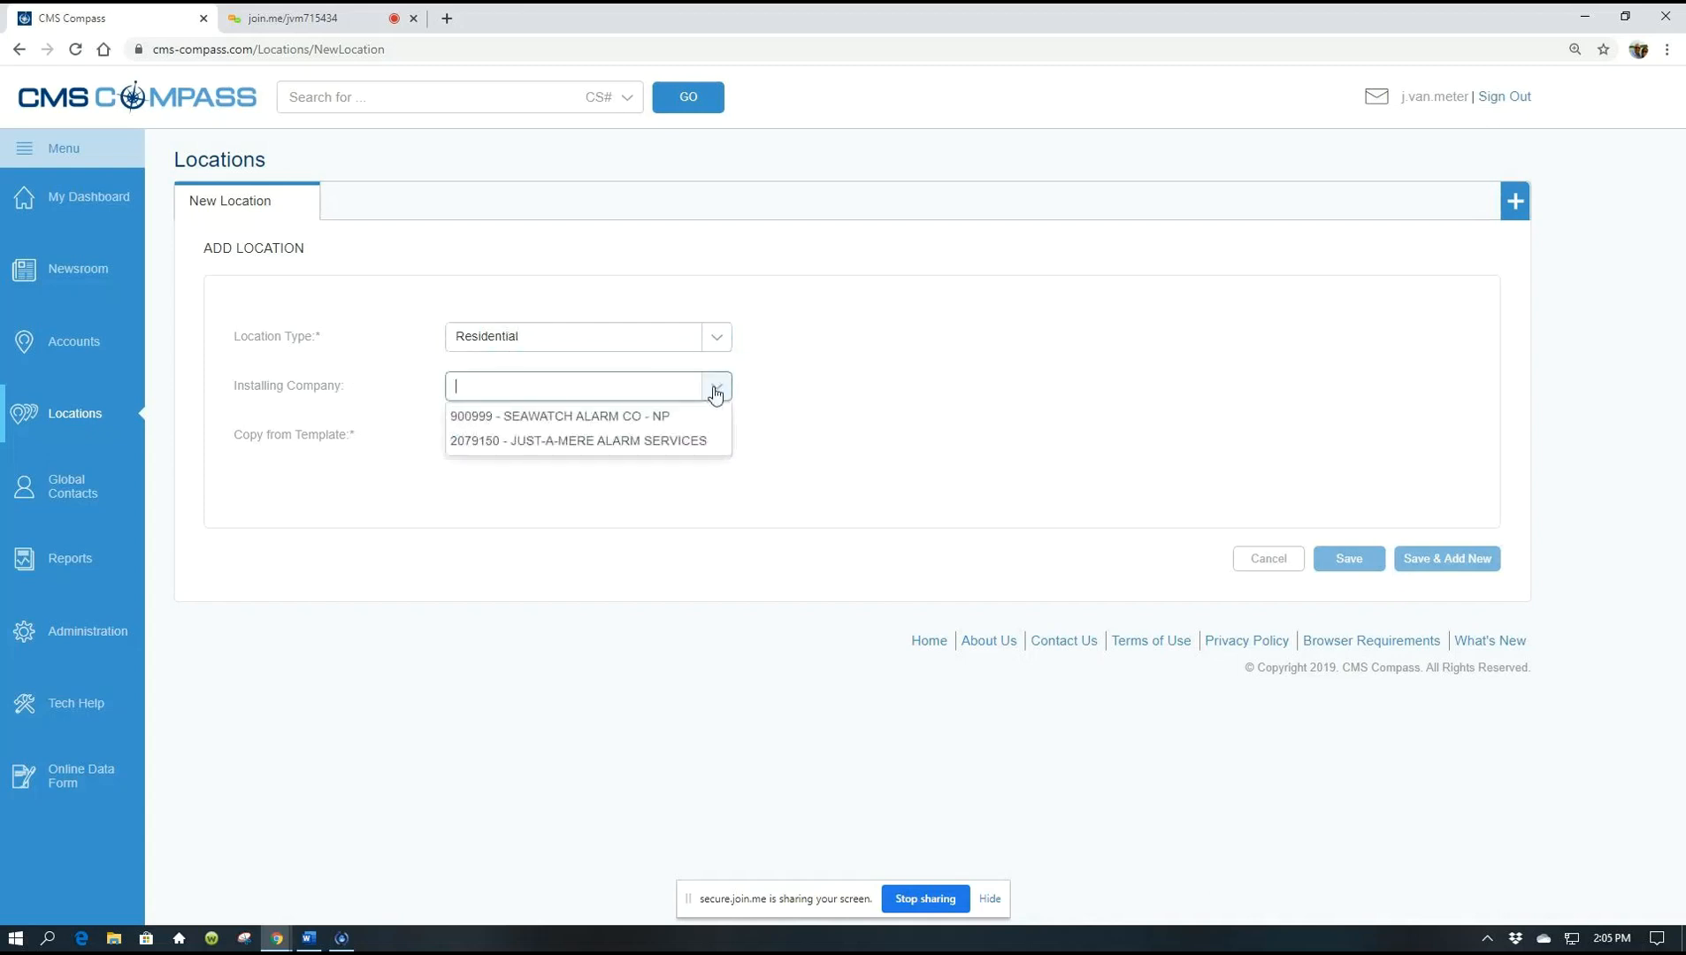
click(567, 442)
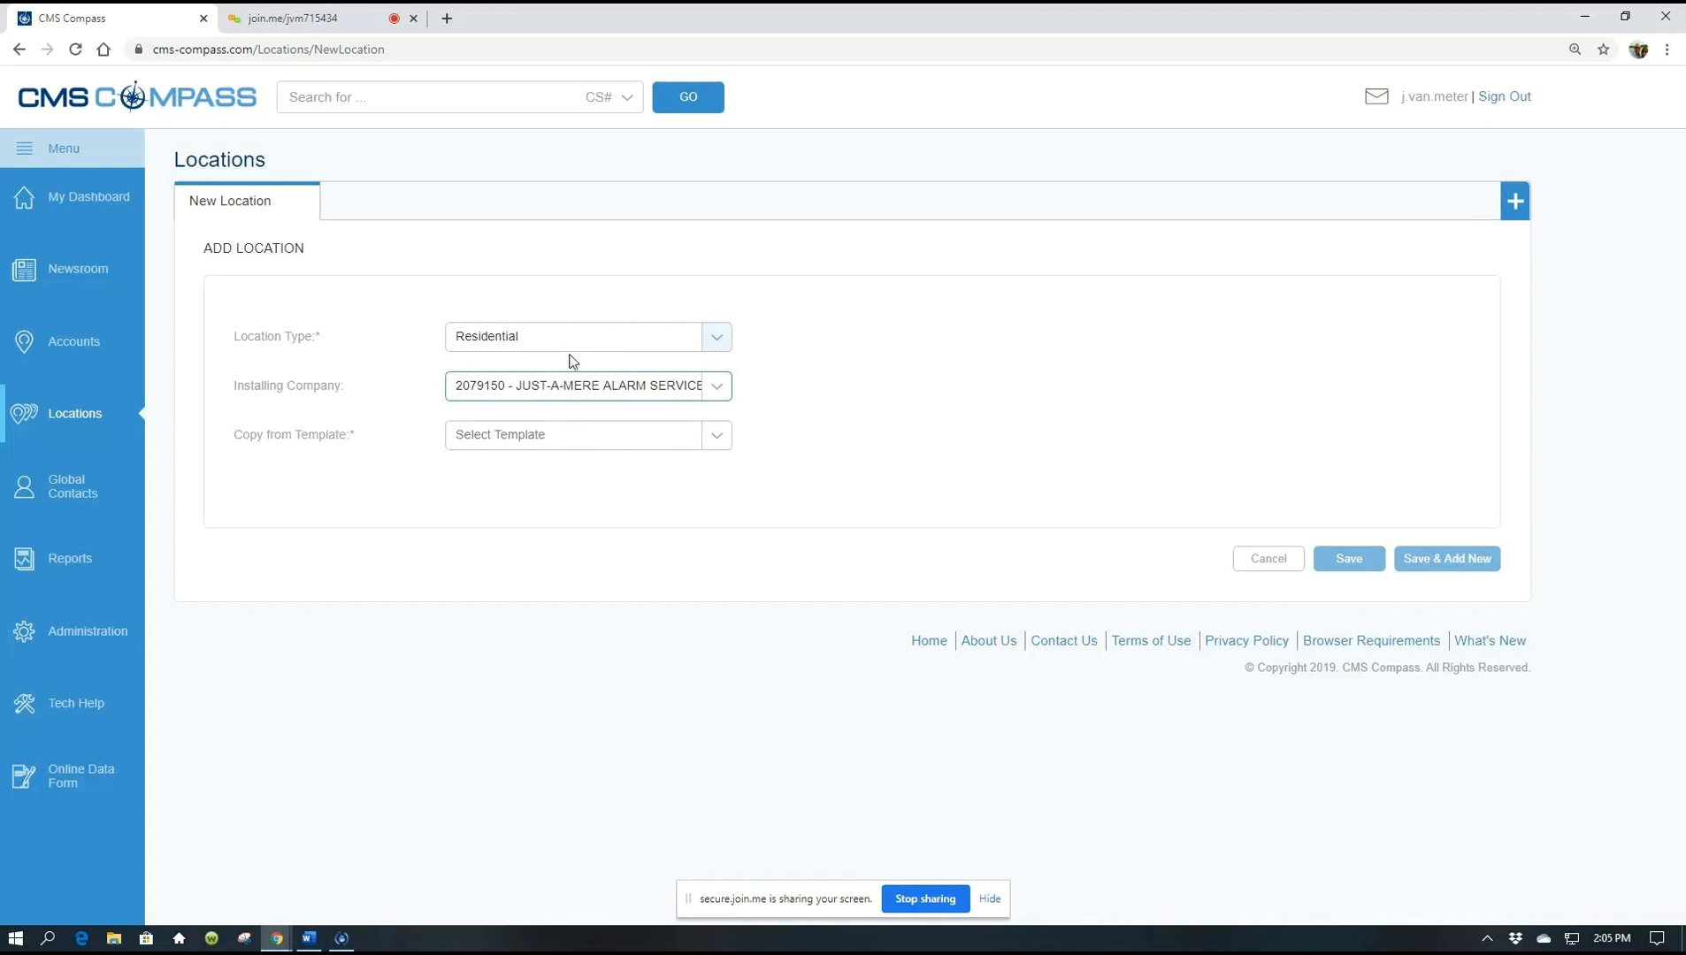
Pick the PDC2079150R - DLR TEMPLATE - RESI template; a stray text drag garbles it to 20PDC79150R
click(716, 448)
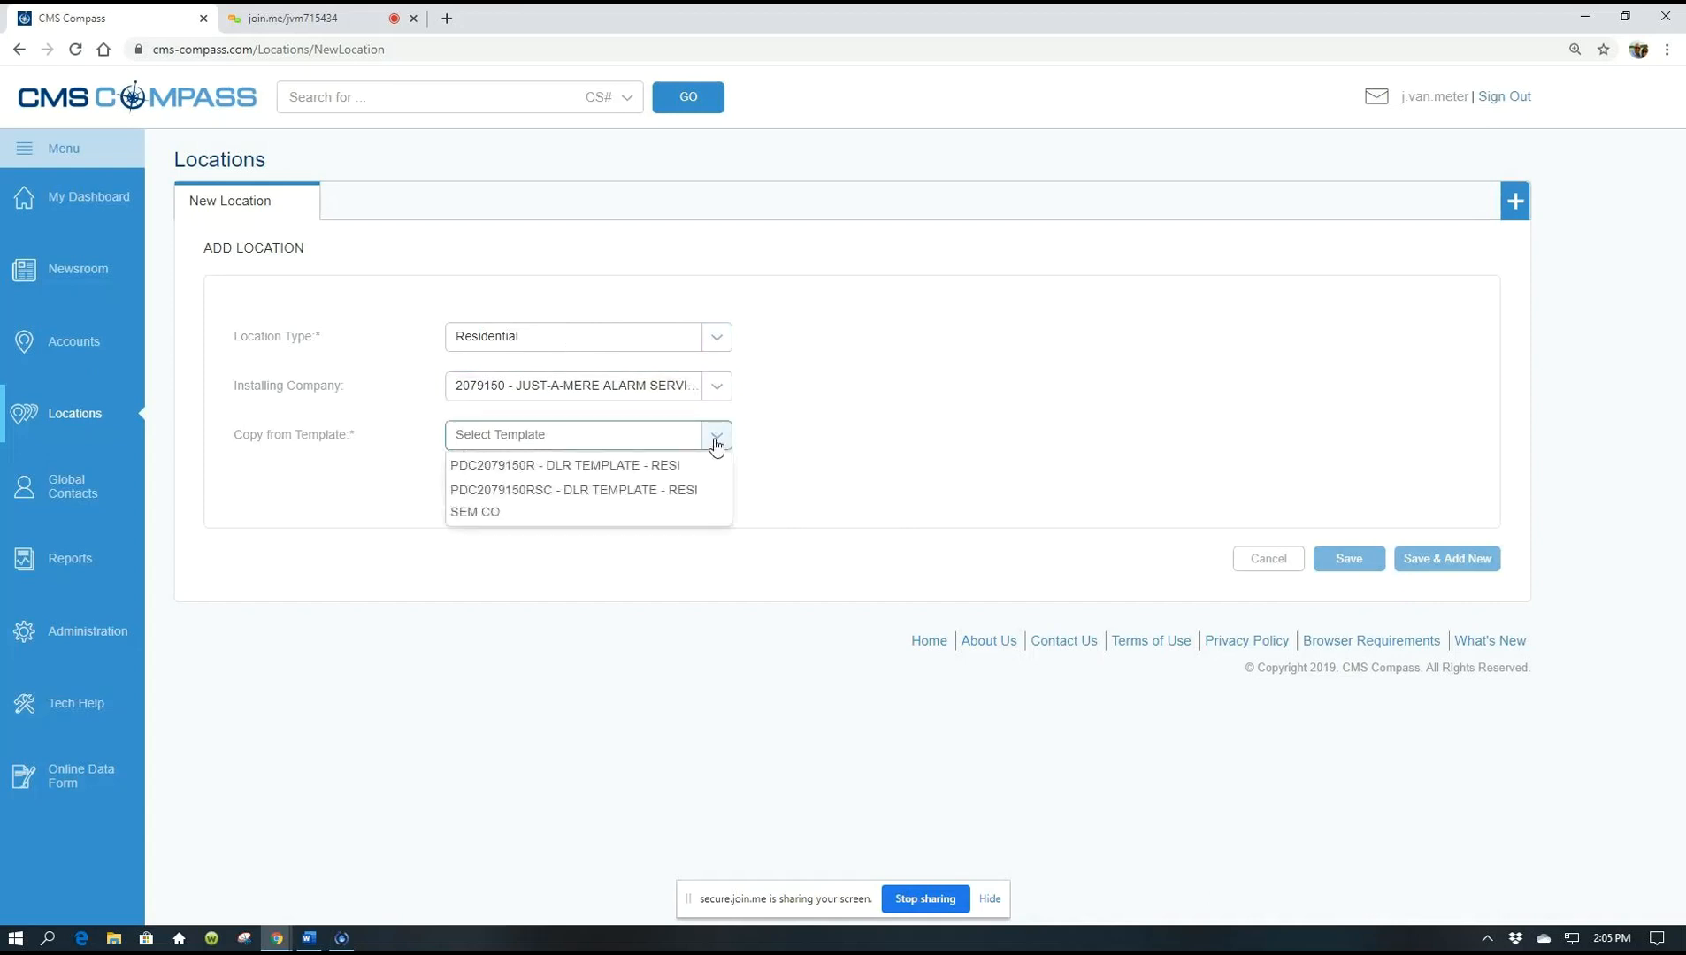
click(650, 471)
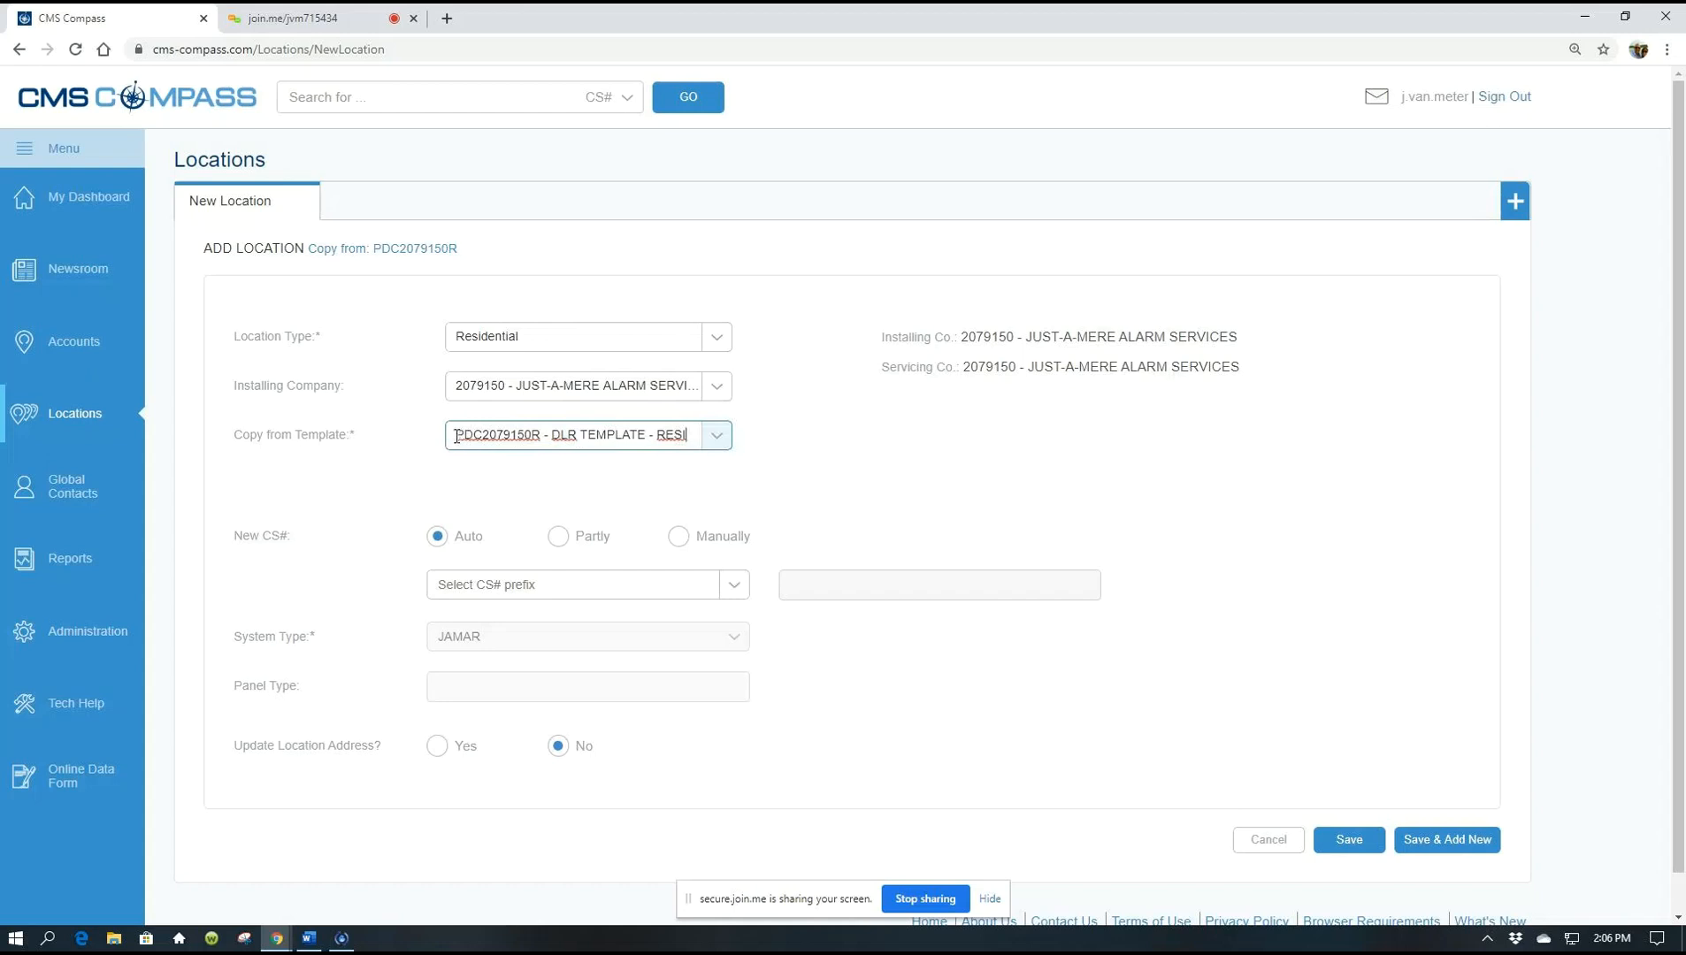
drag(455, 436, 483, 440)
drag(481, 436, 497, 438)
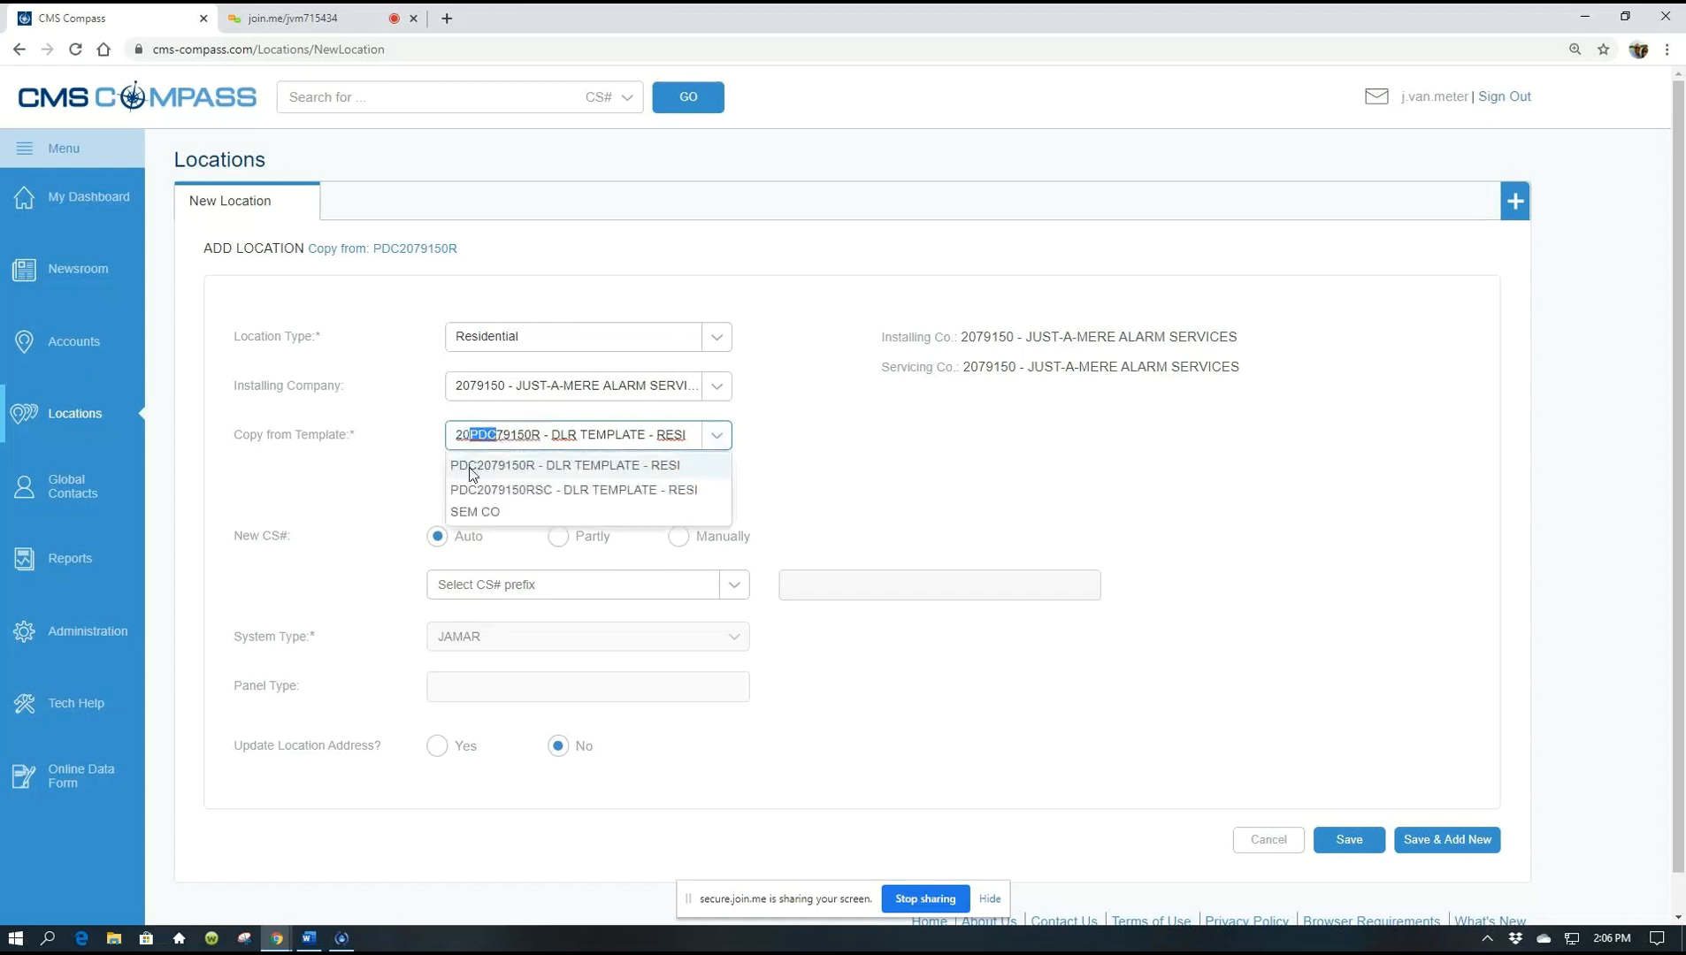
click(396, 464)
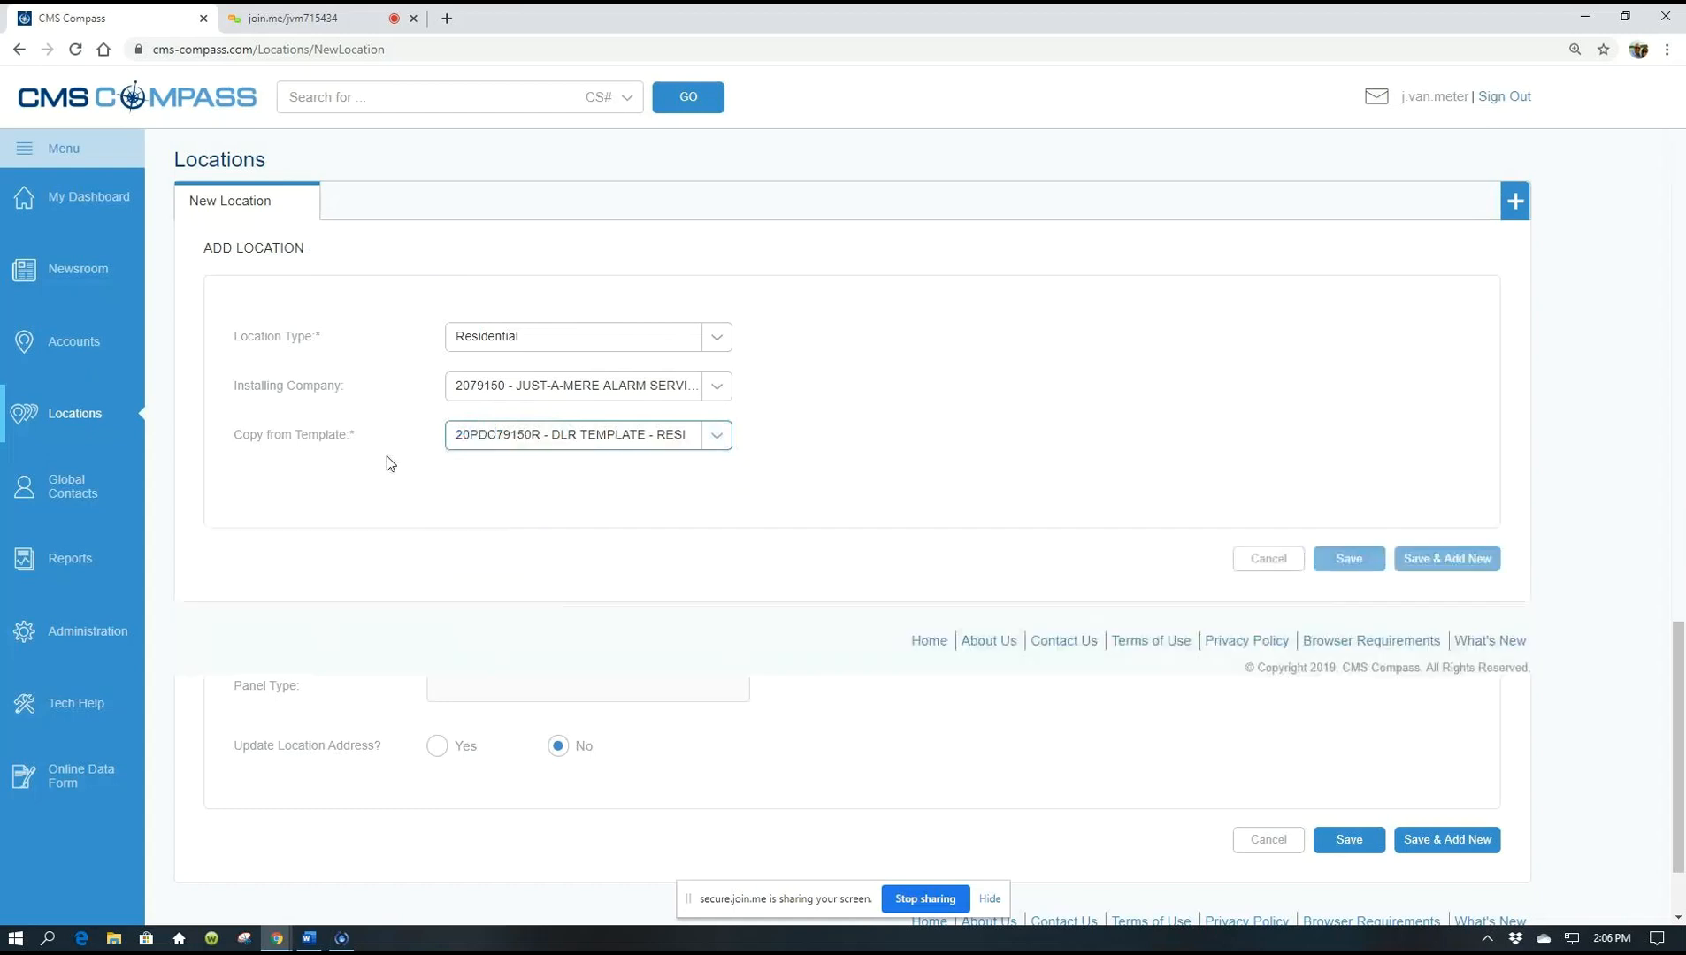
click(713, 447)
Reload the page to reset the form and set Location Type to Residential again
click(816, 408)
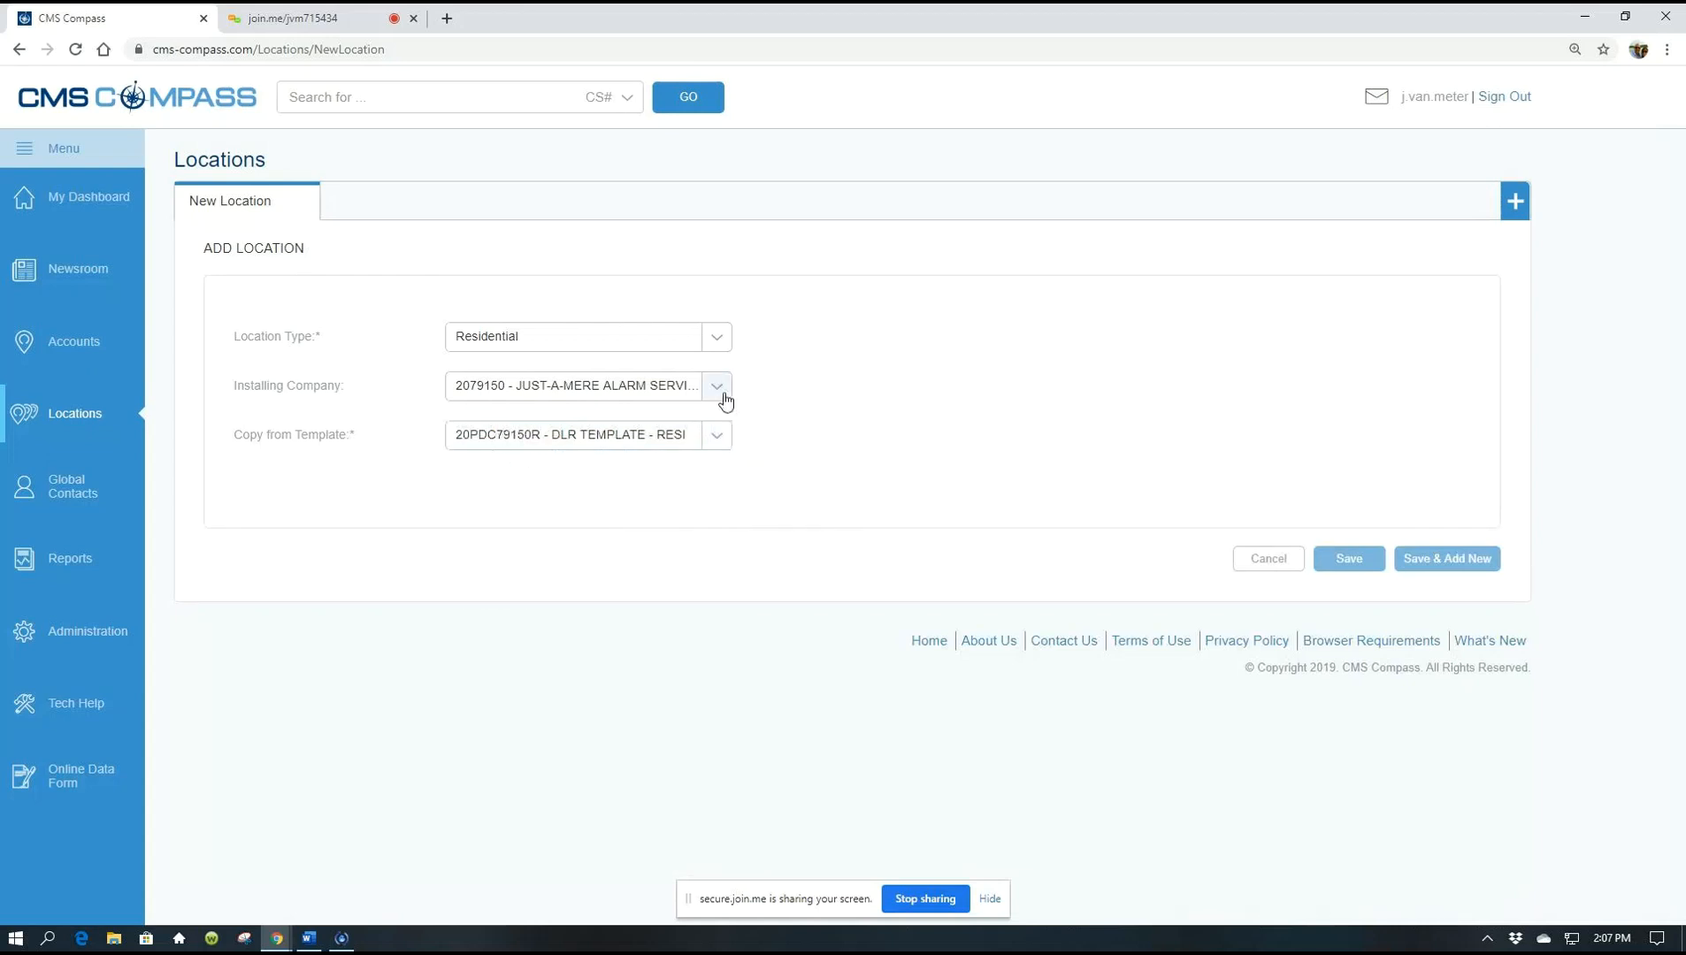
click(77, 53)
click(718, 350)
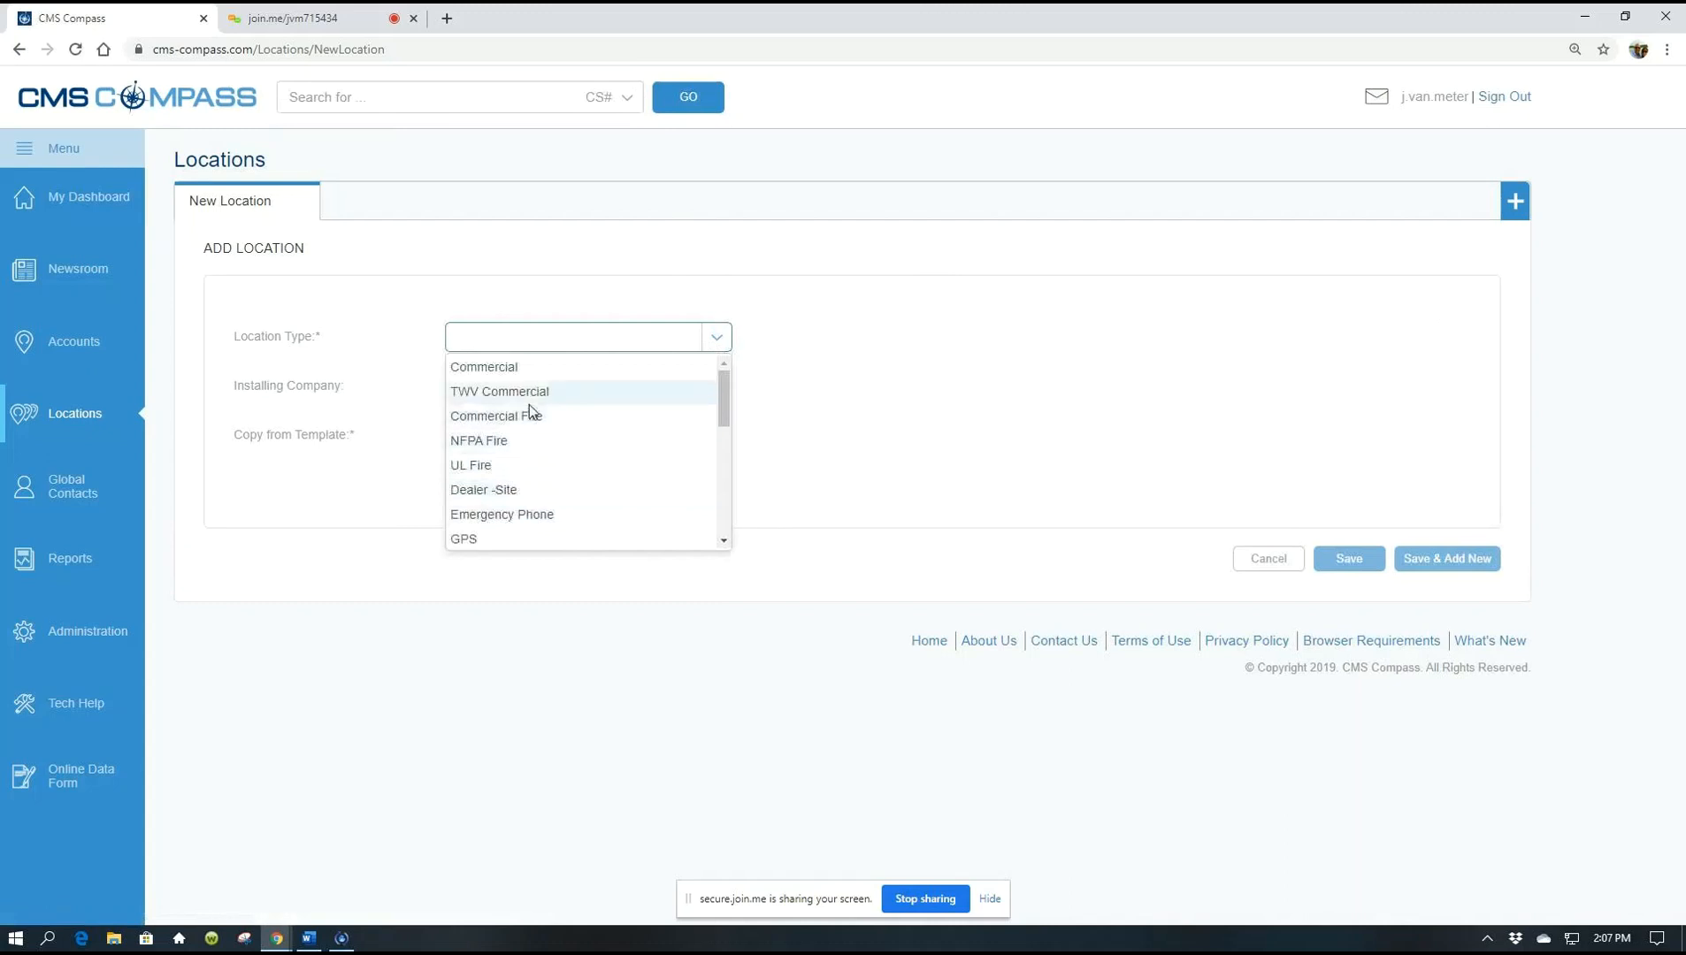
drag(721, 406, 718, 448)
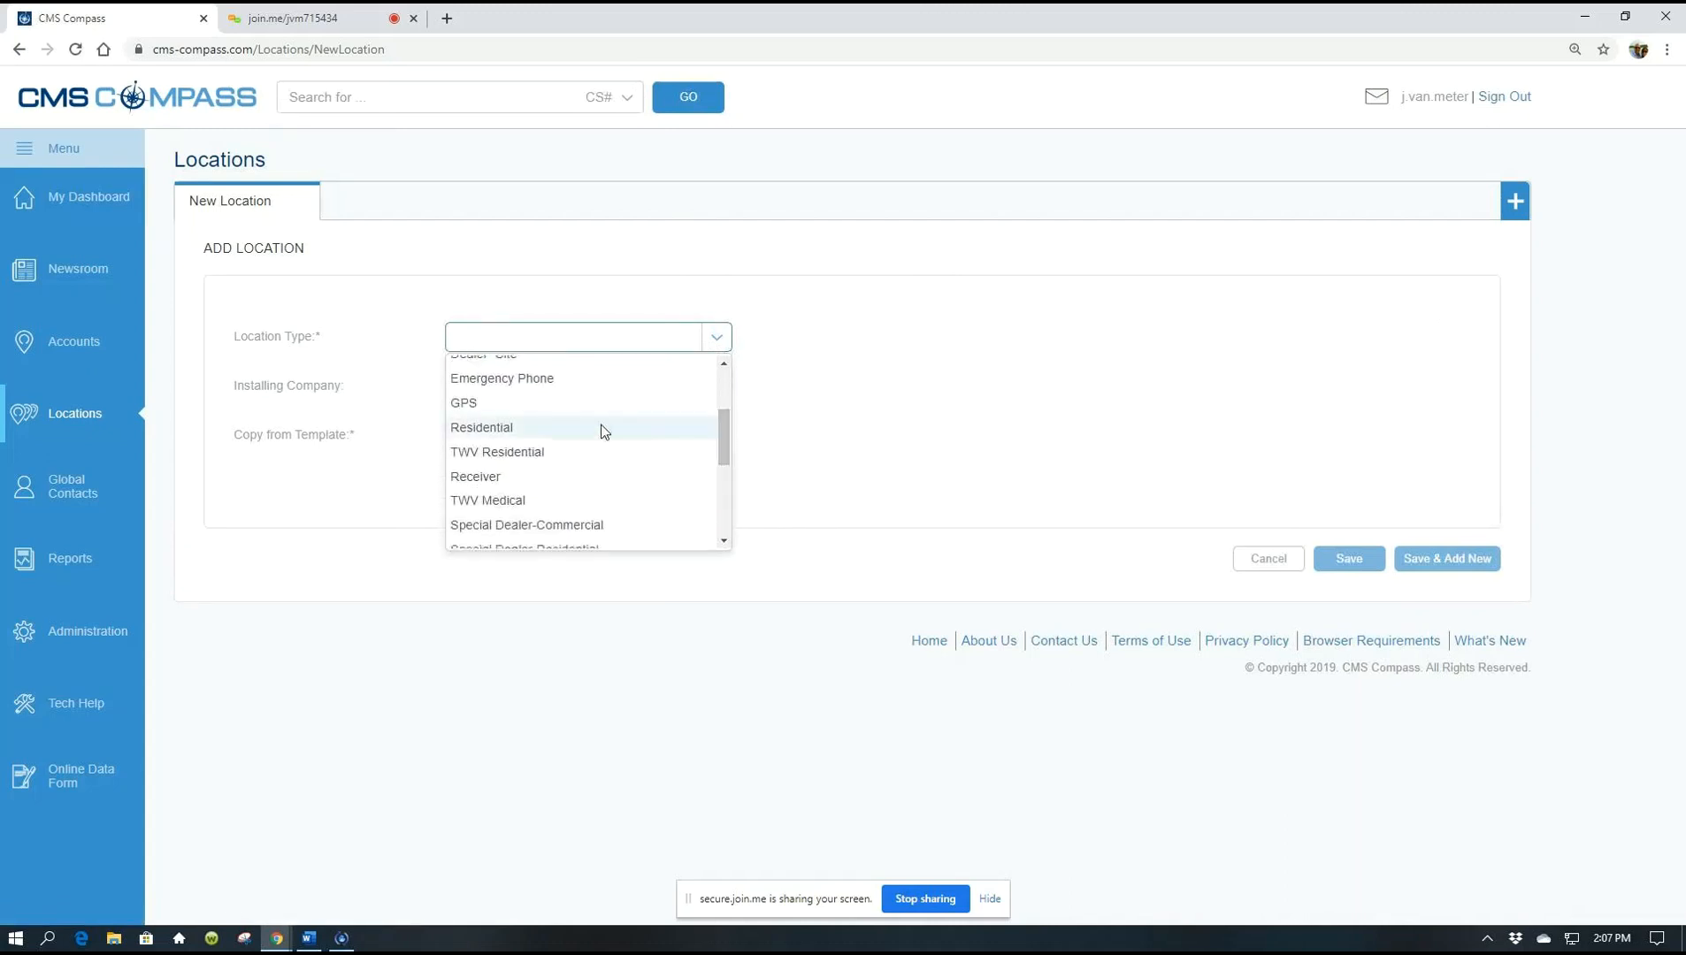
click(538, 429)
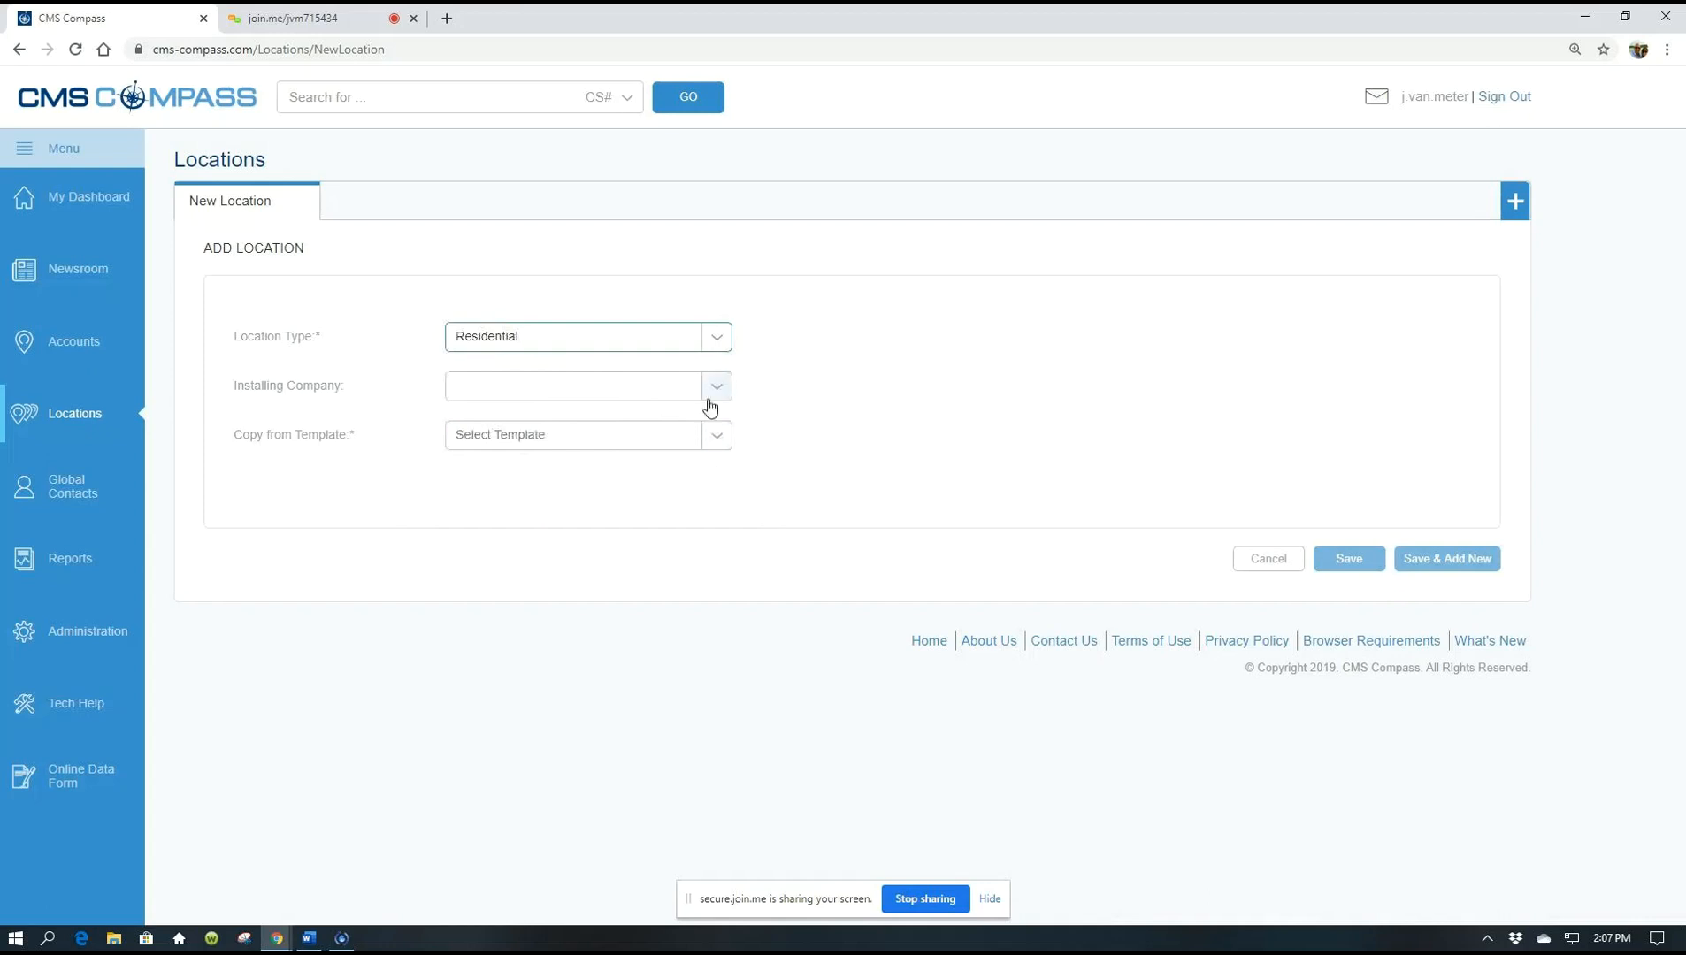
Choose JUST-A-MERE ALARM SERVICES as installer and copy from template PDC2079150RSC - DLR TEMPLATE - RESI SEM CO
click(715, 386)
click(573, 440)
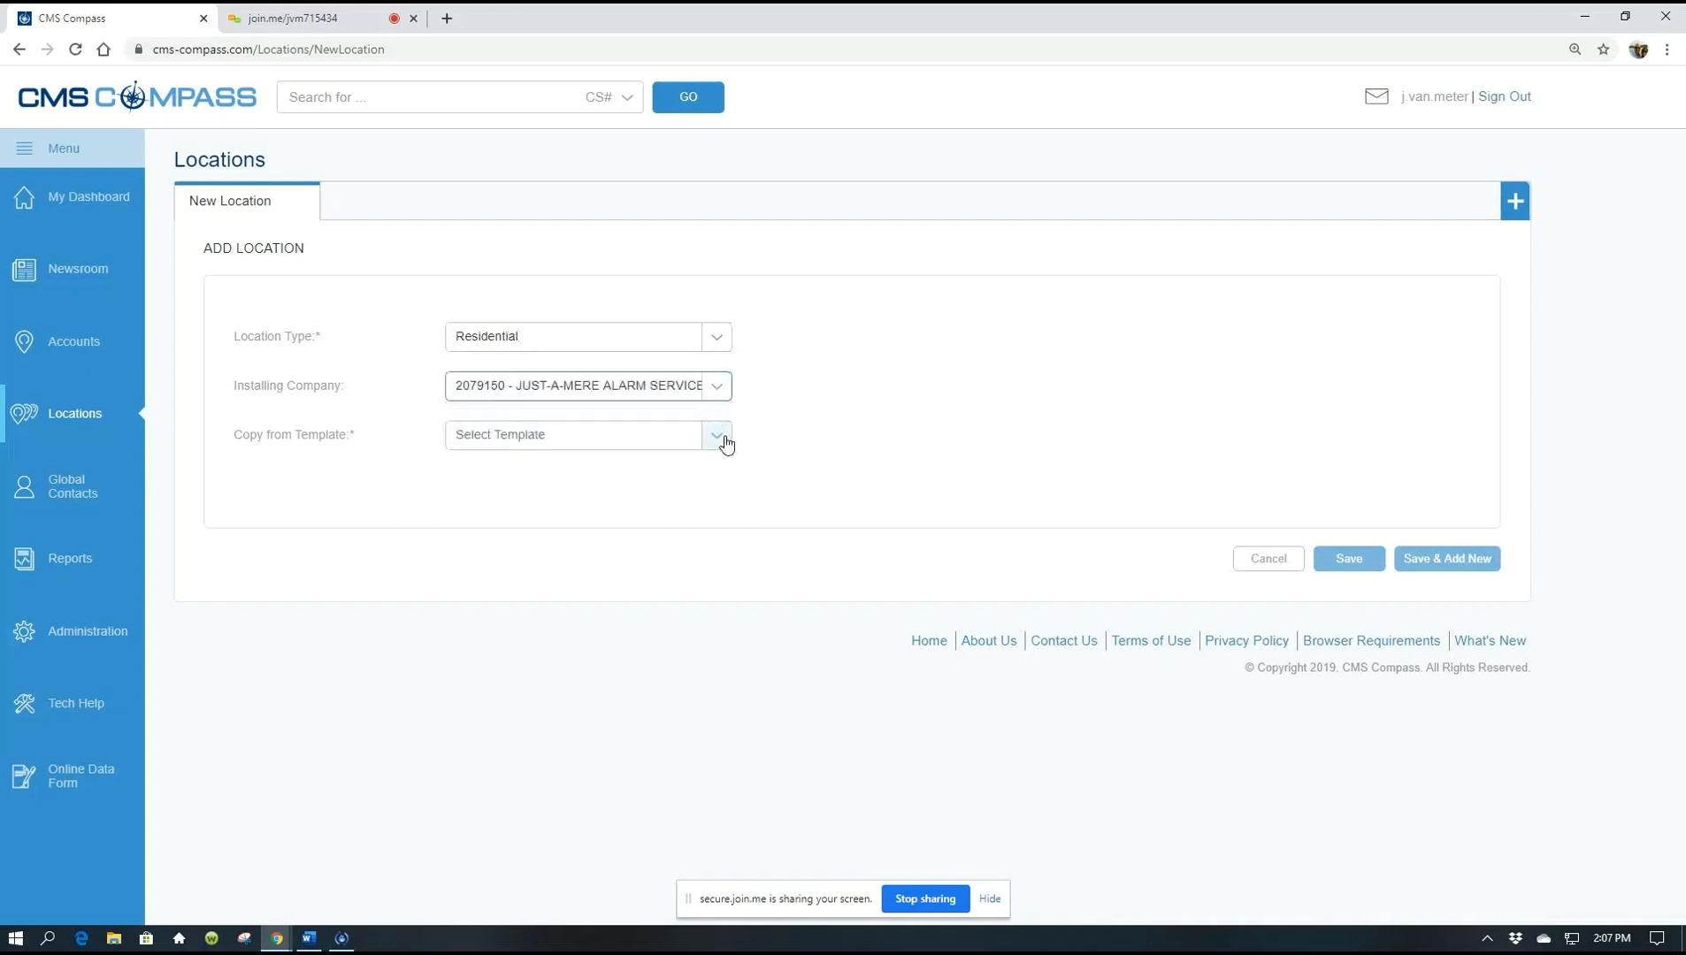
click(716, 435)
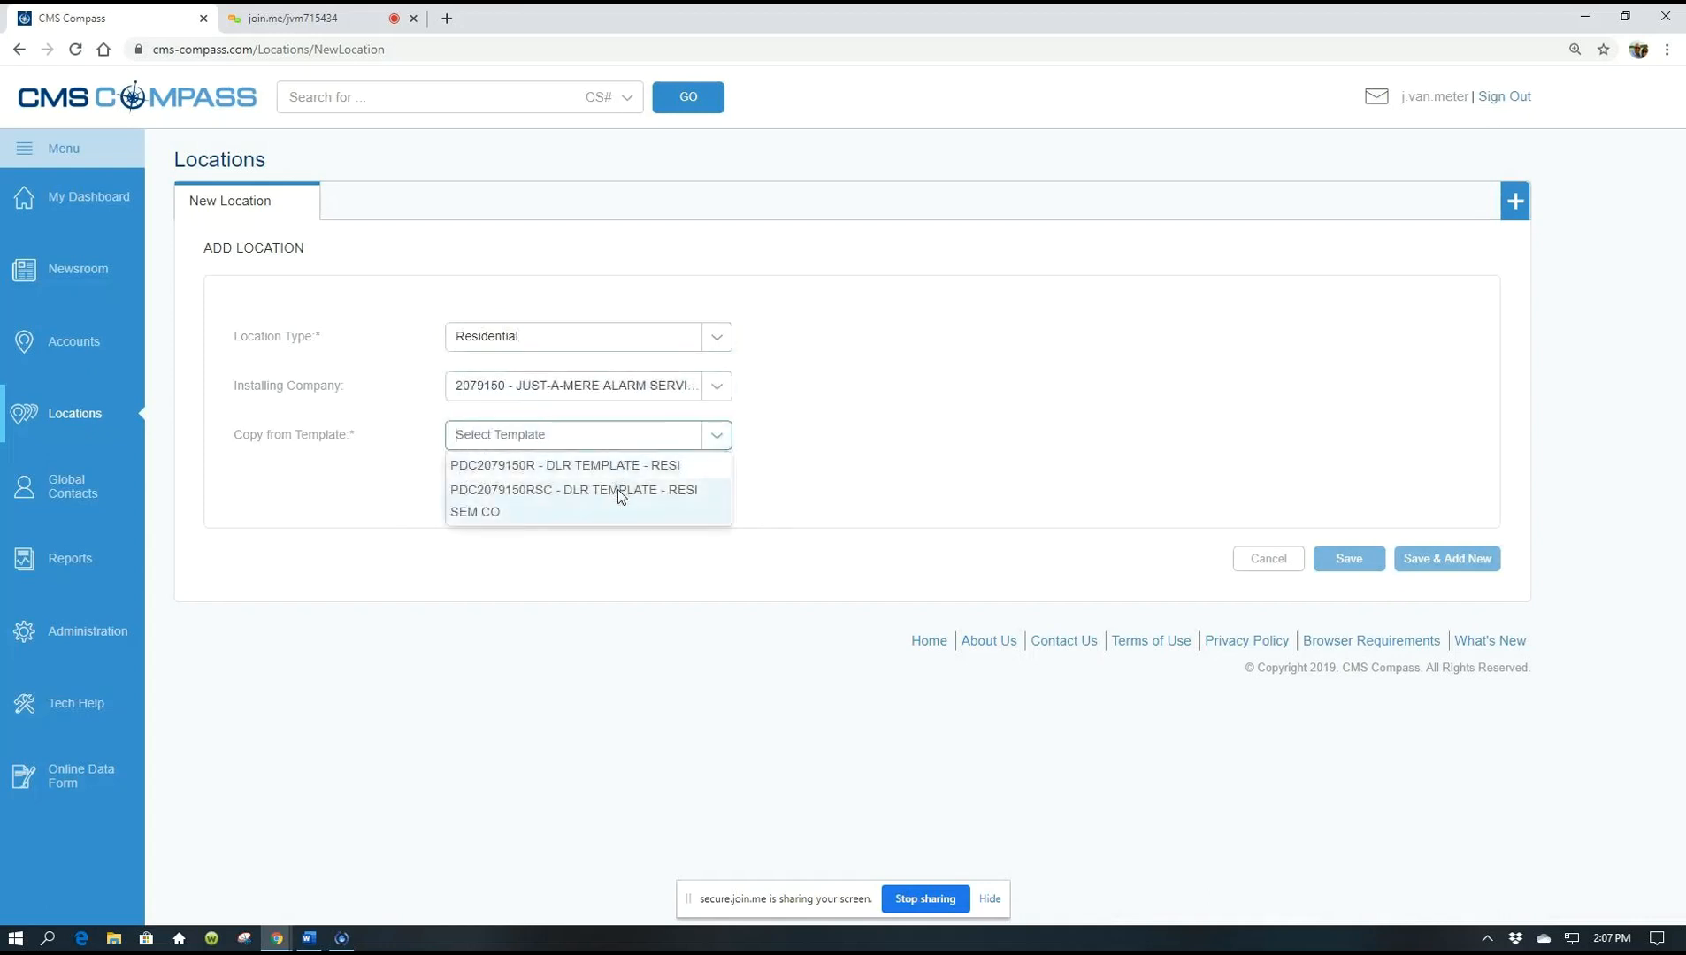
click(619, 489)
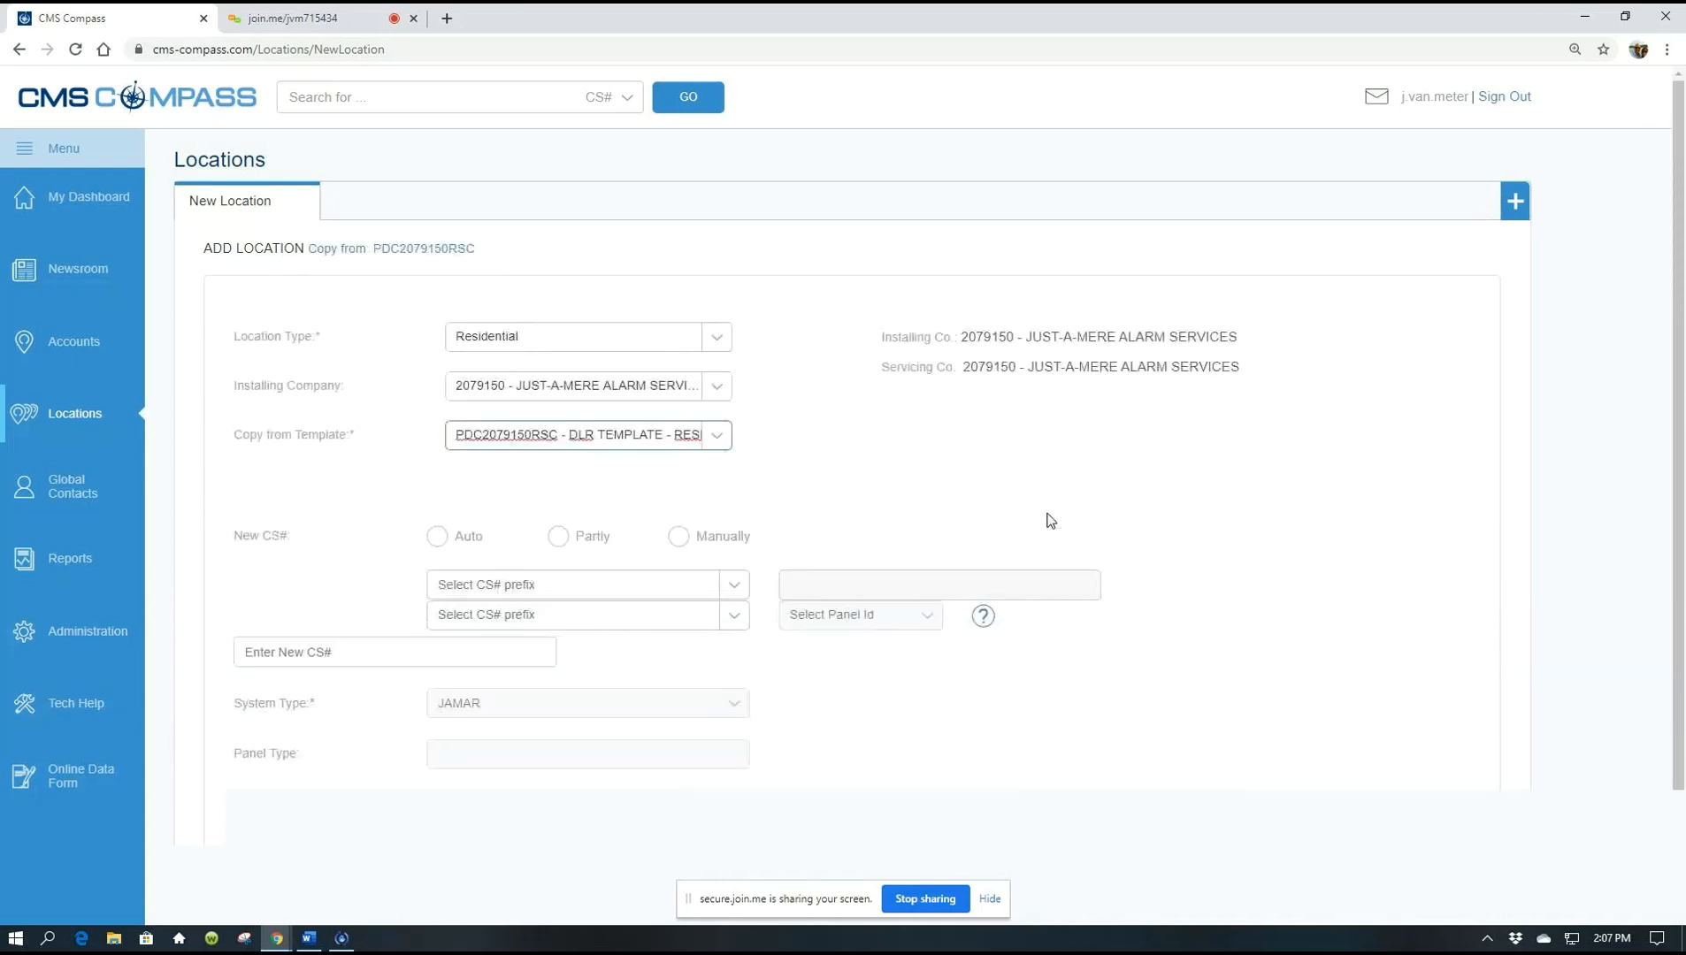
Change the Copy from Template choice to PDC2079150R - DLR TEMPLATE - RESI
click(717, 436)
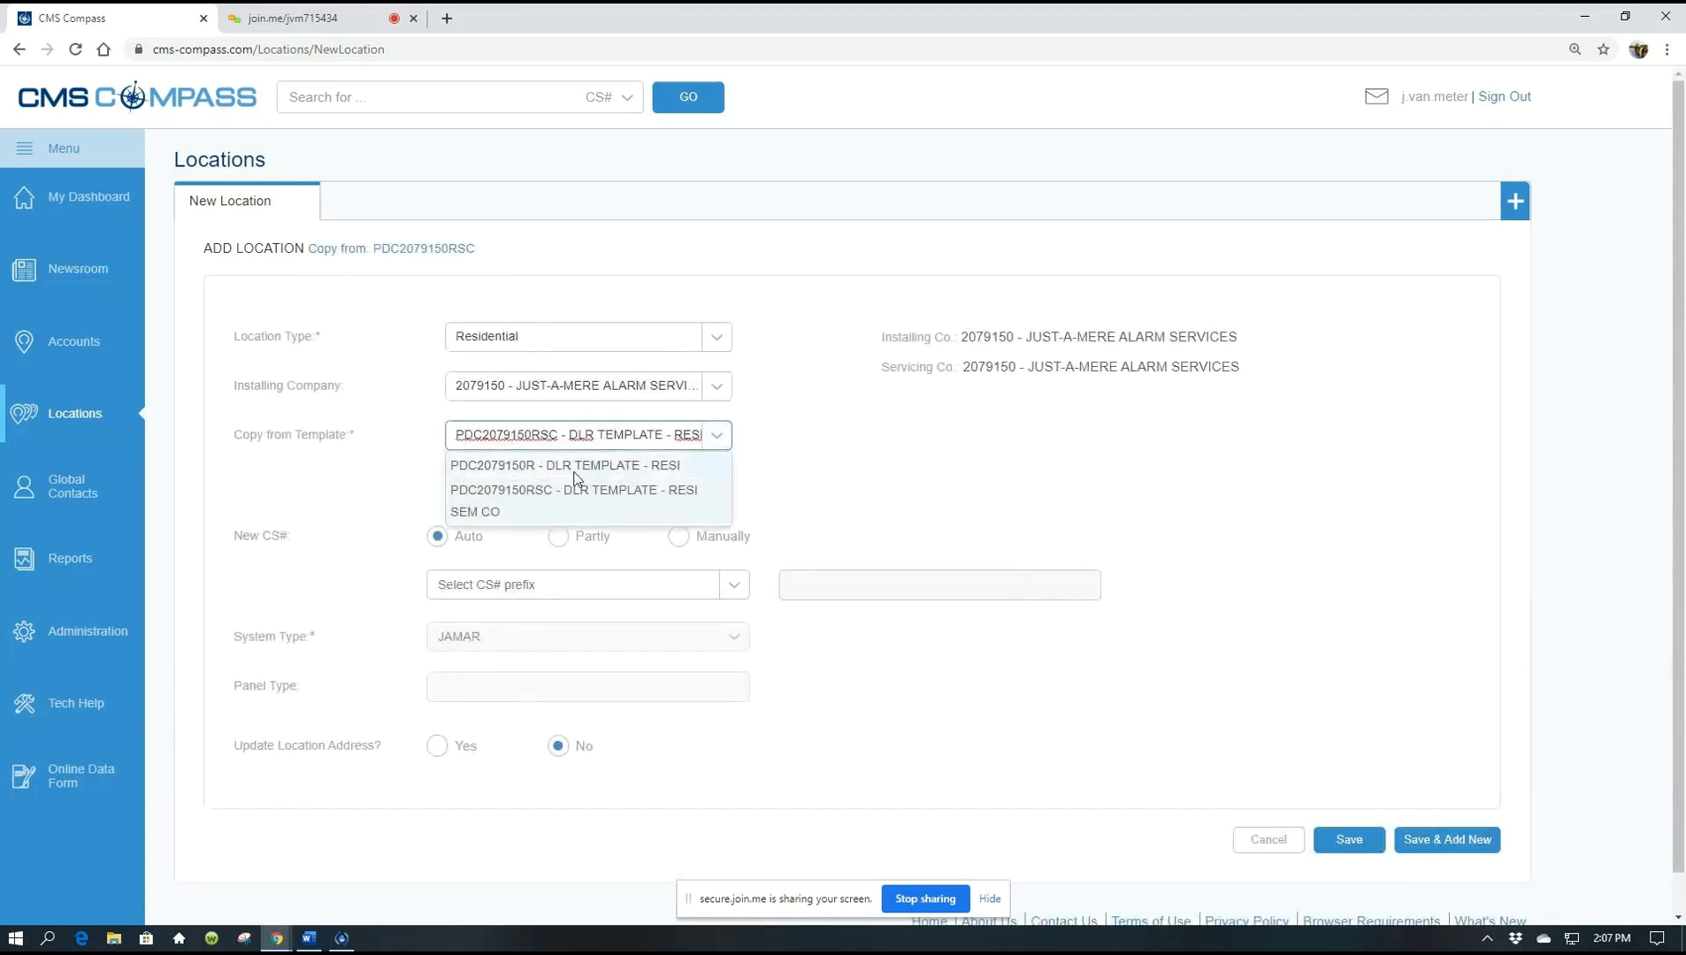
click(575, 485)
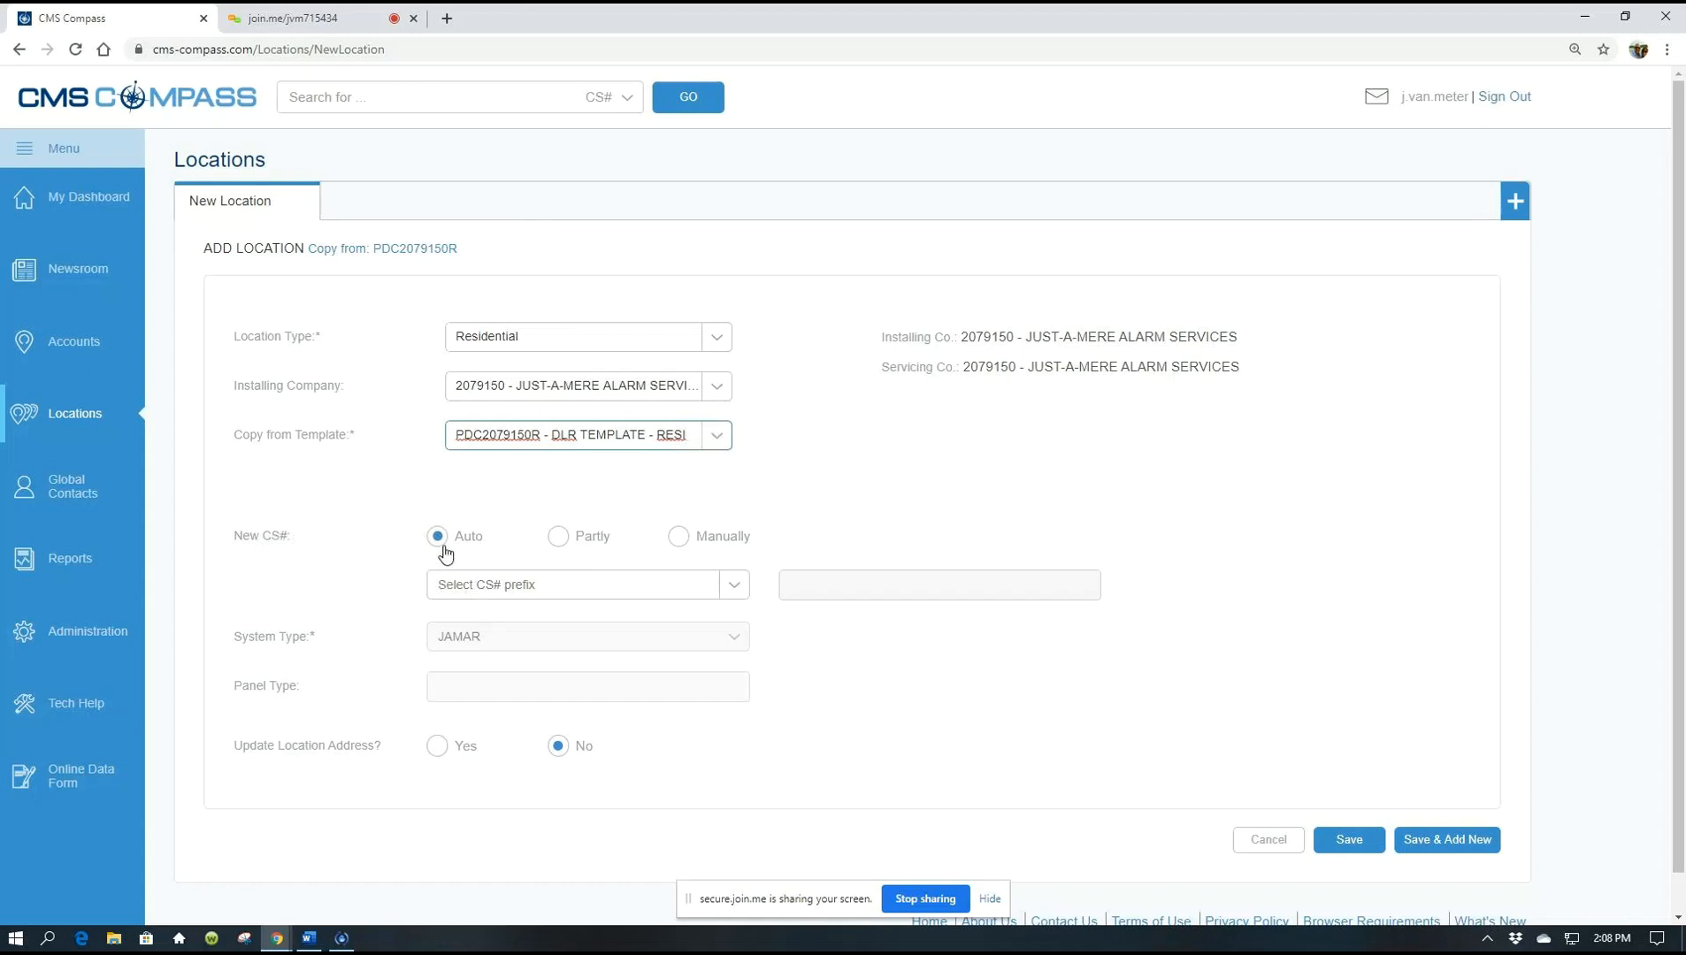
Set the New CS# prefix to DEMO
click(734, 585)
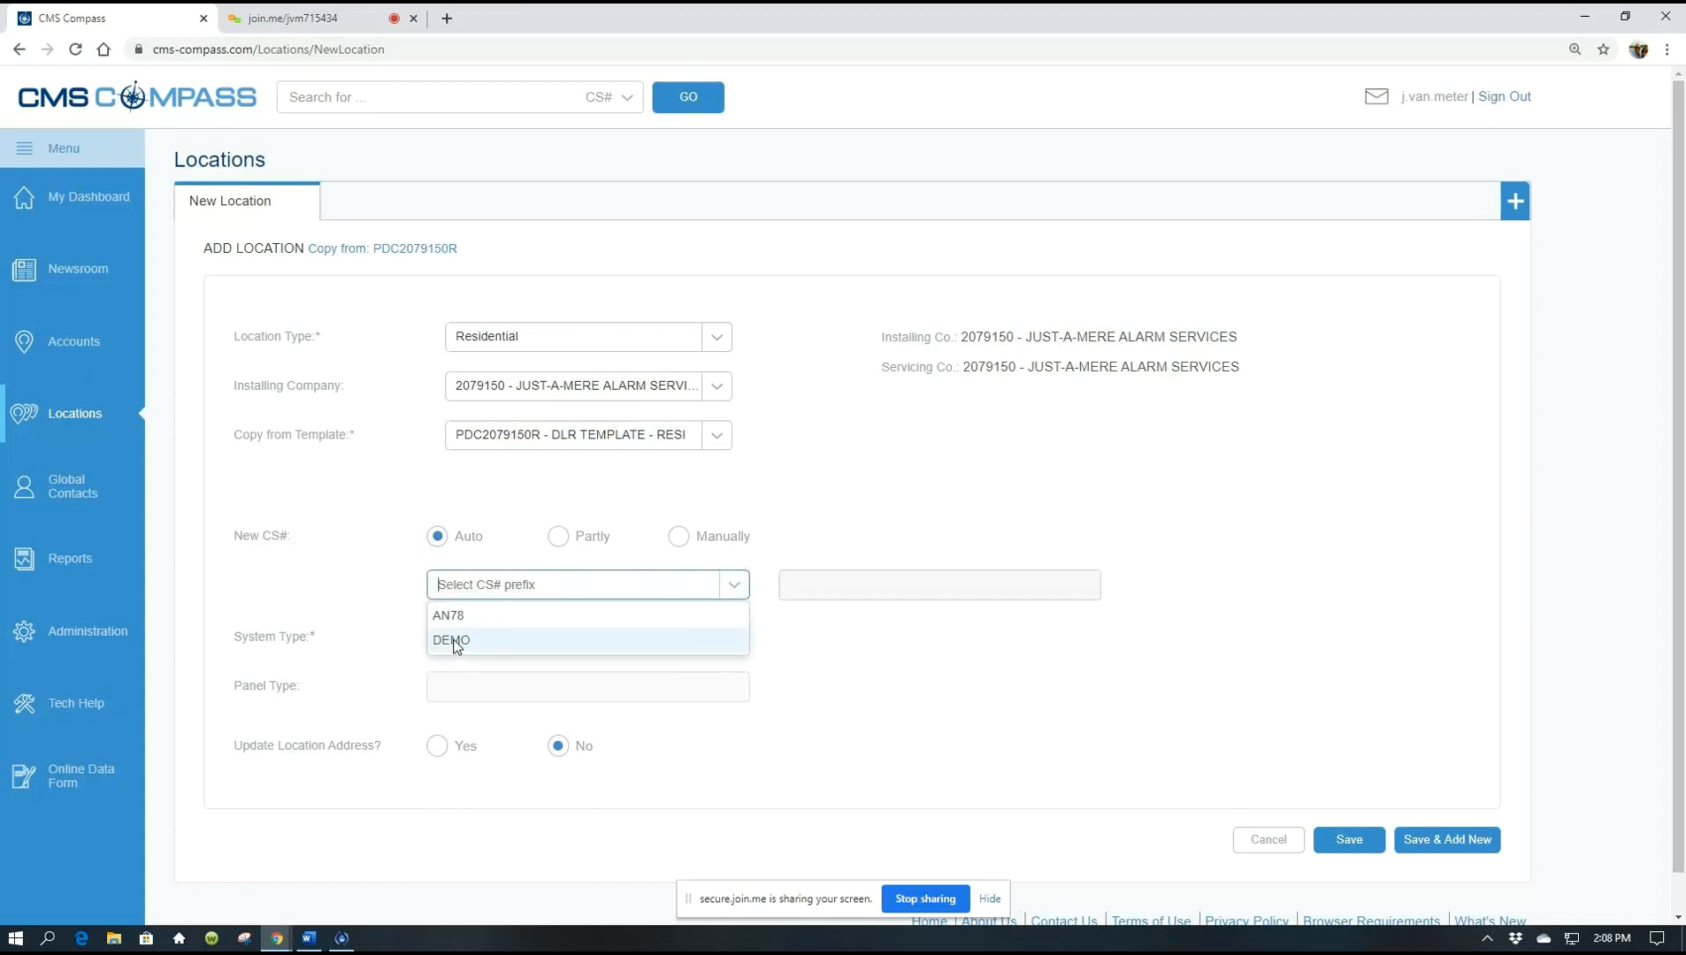
click(455, 641)
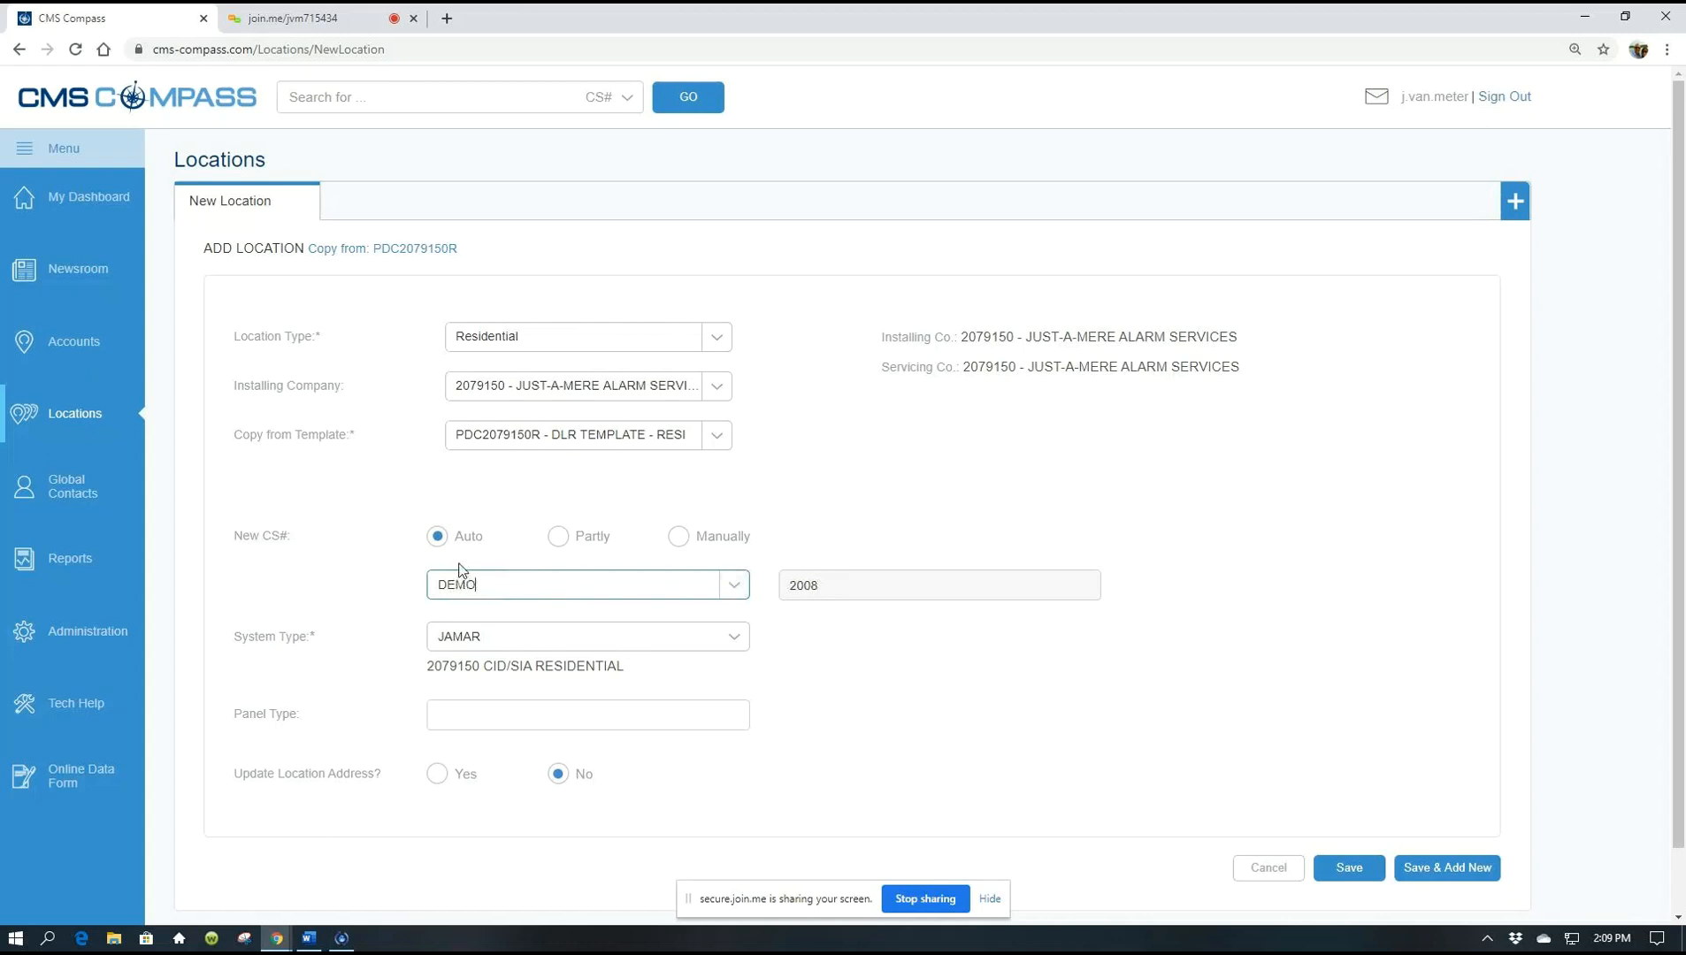
Switch New CS# numbering to Partly and set the prefix to DEMO
click(552, 539)
click(557, 537)
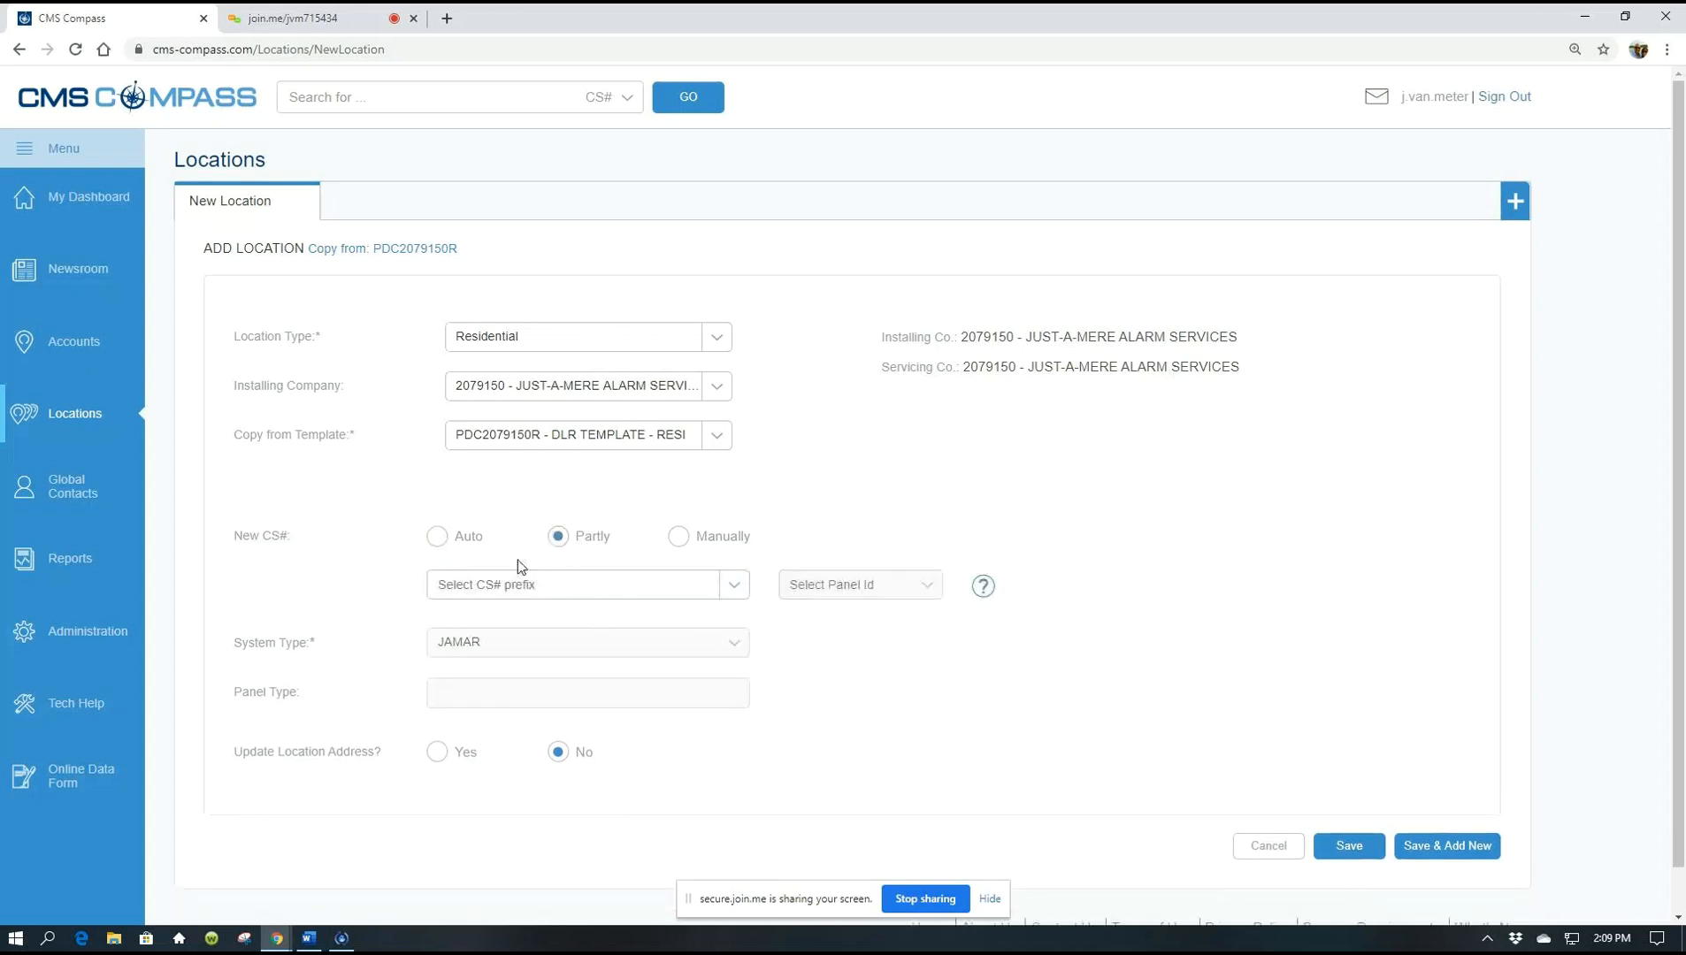
click(659, 585)
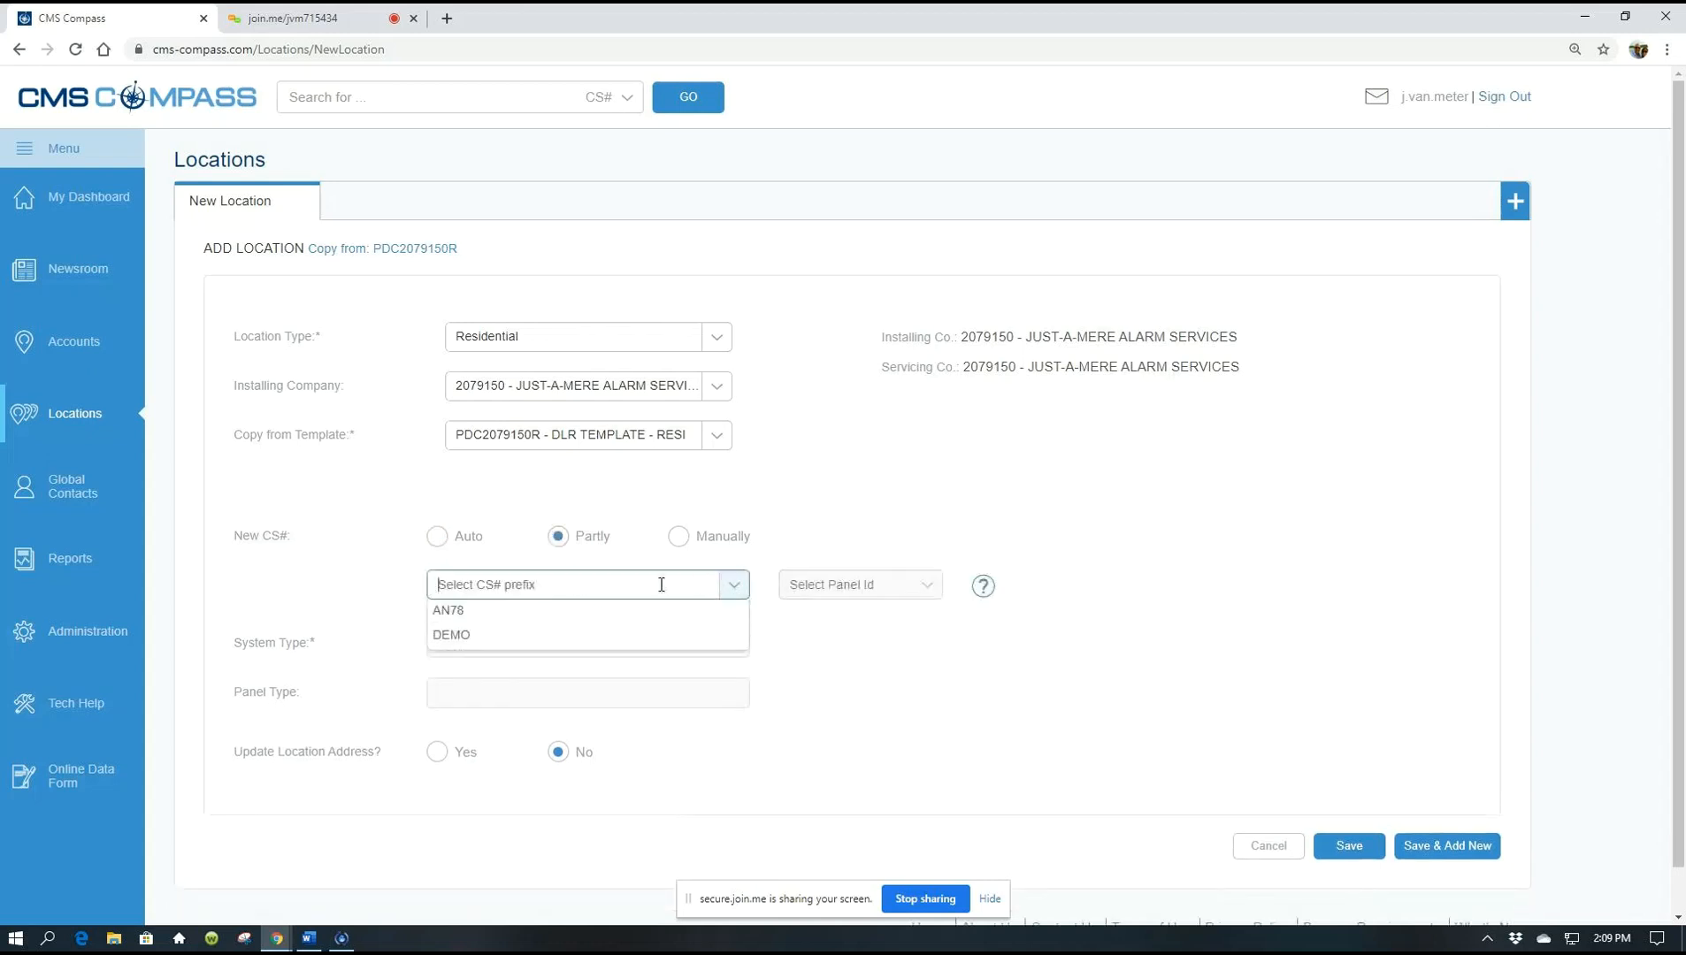
click(452, 640)
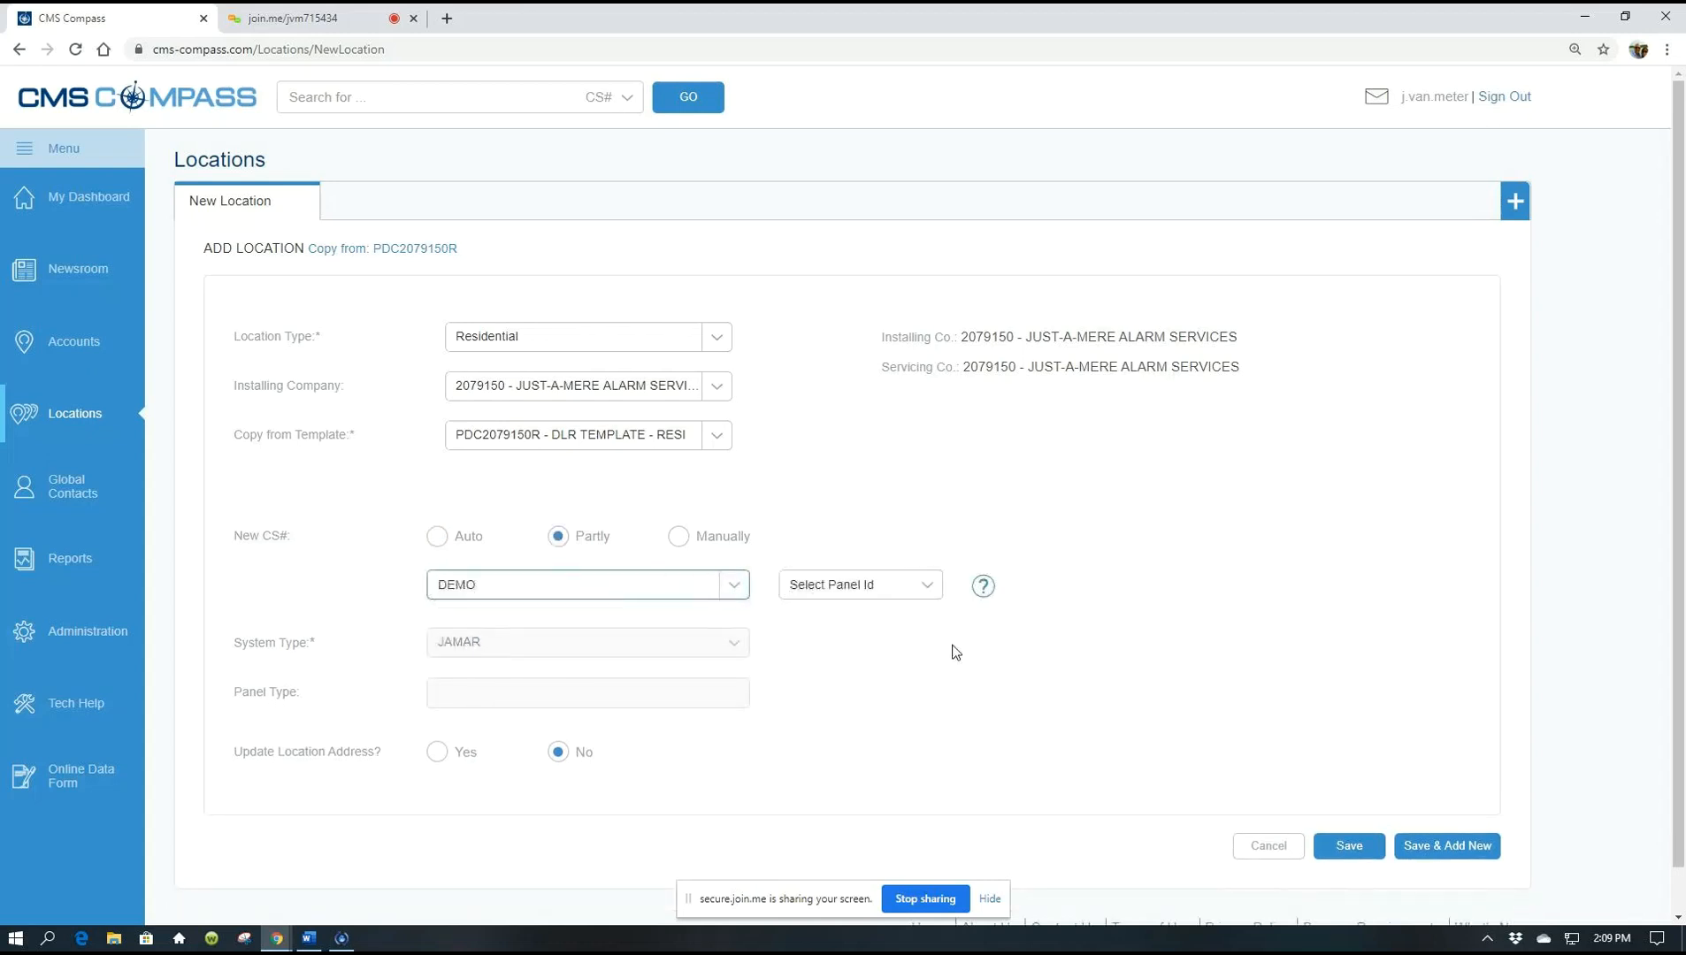
Browse the Panel Id list and close it without choosing an id
click(934, 594)
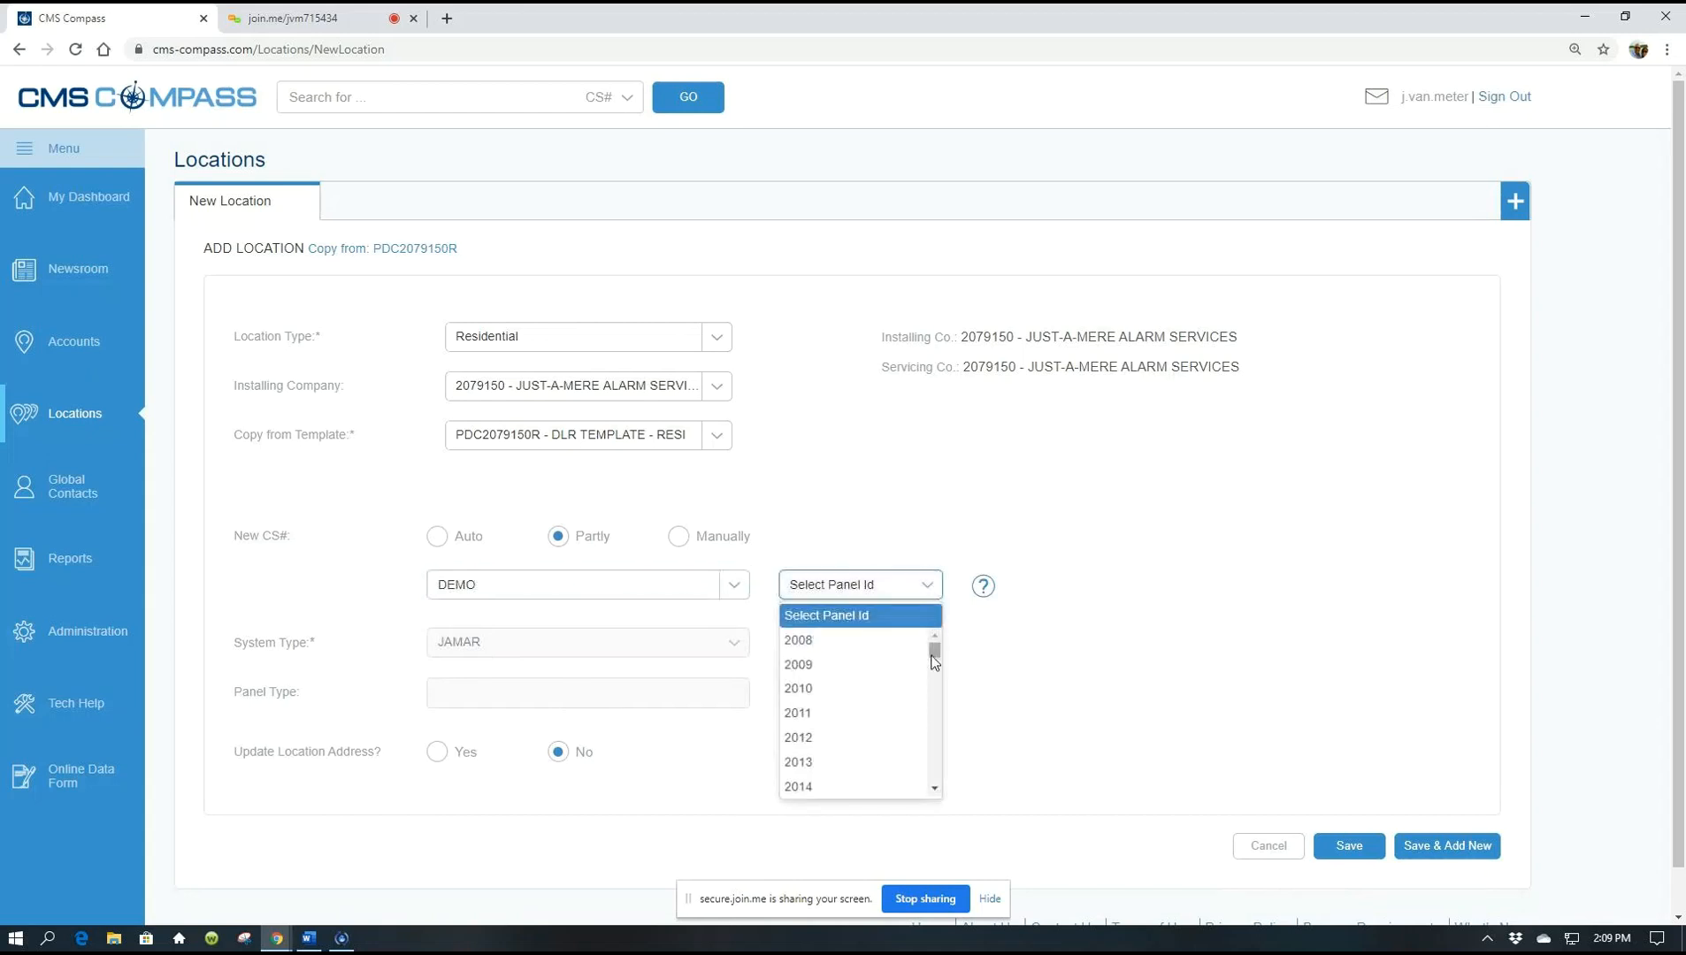
drag(934, 655, 932, 754)
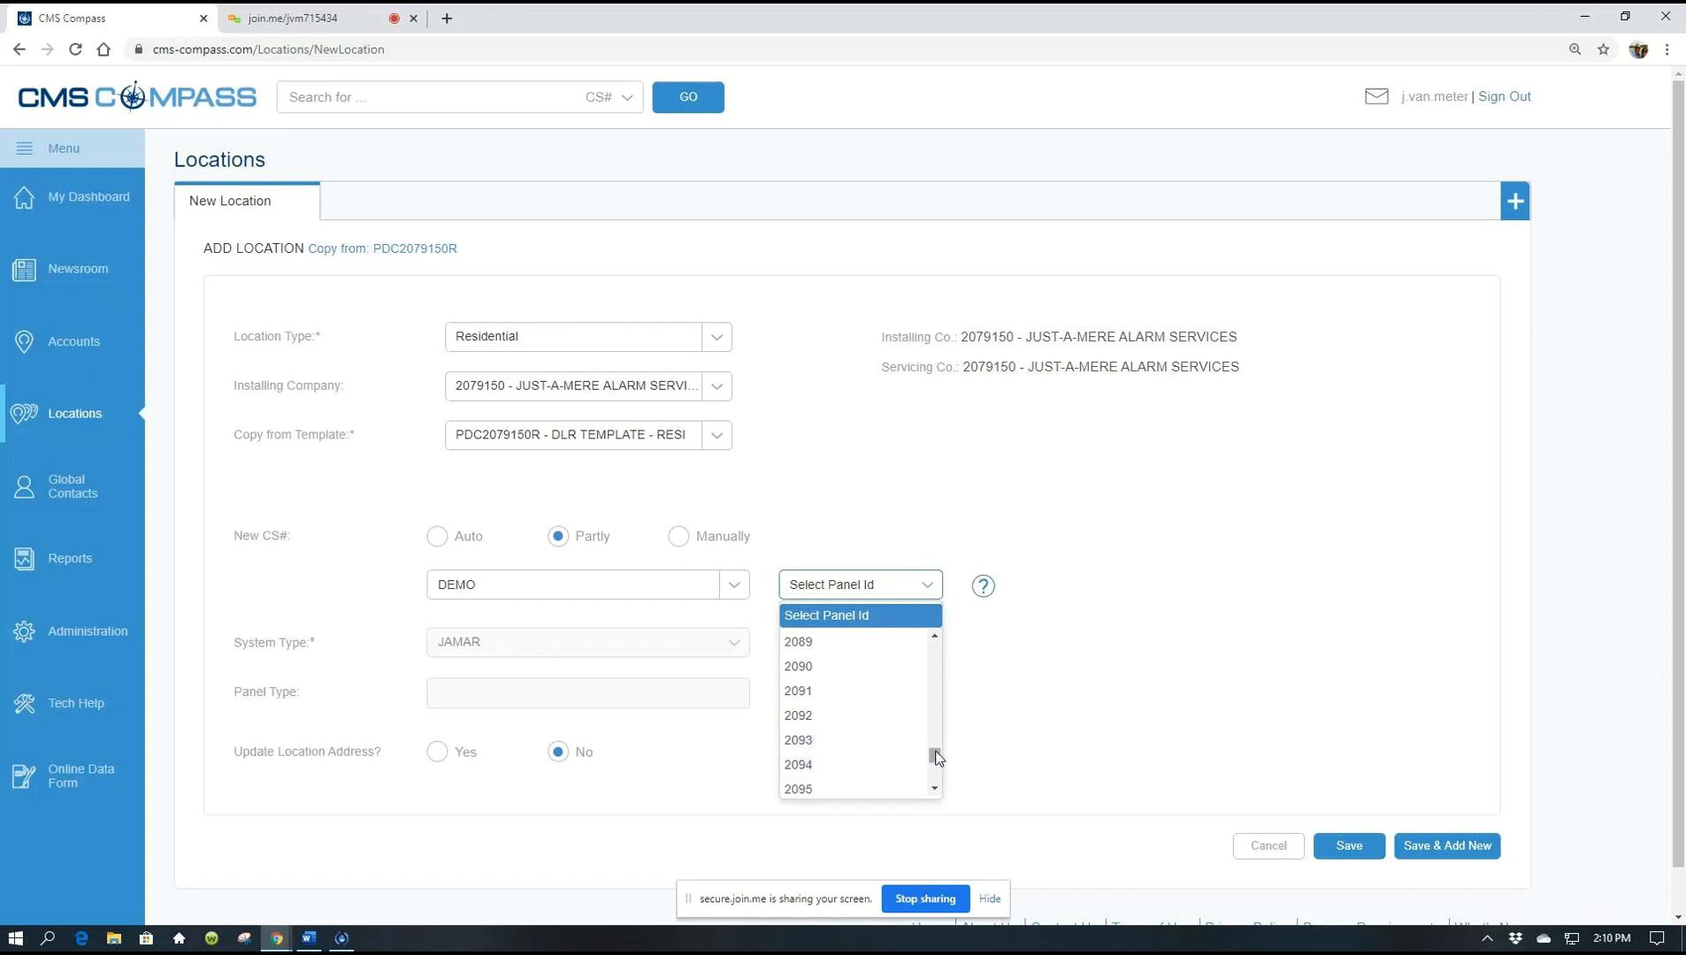
drag(935, 757, 935, 778)
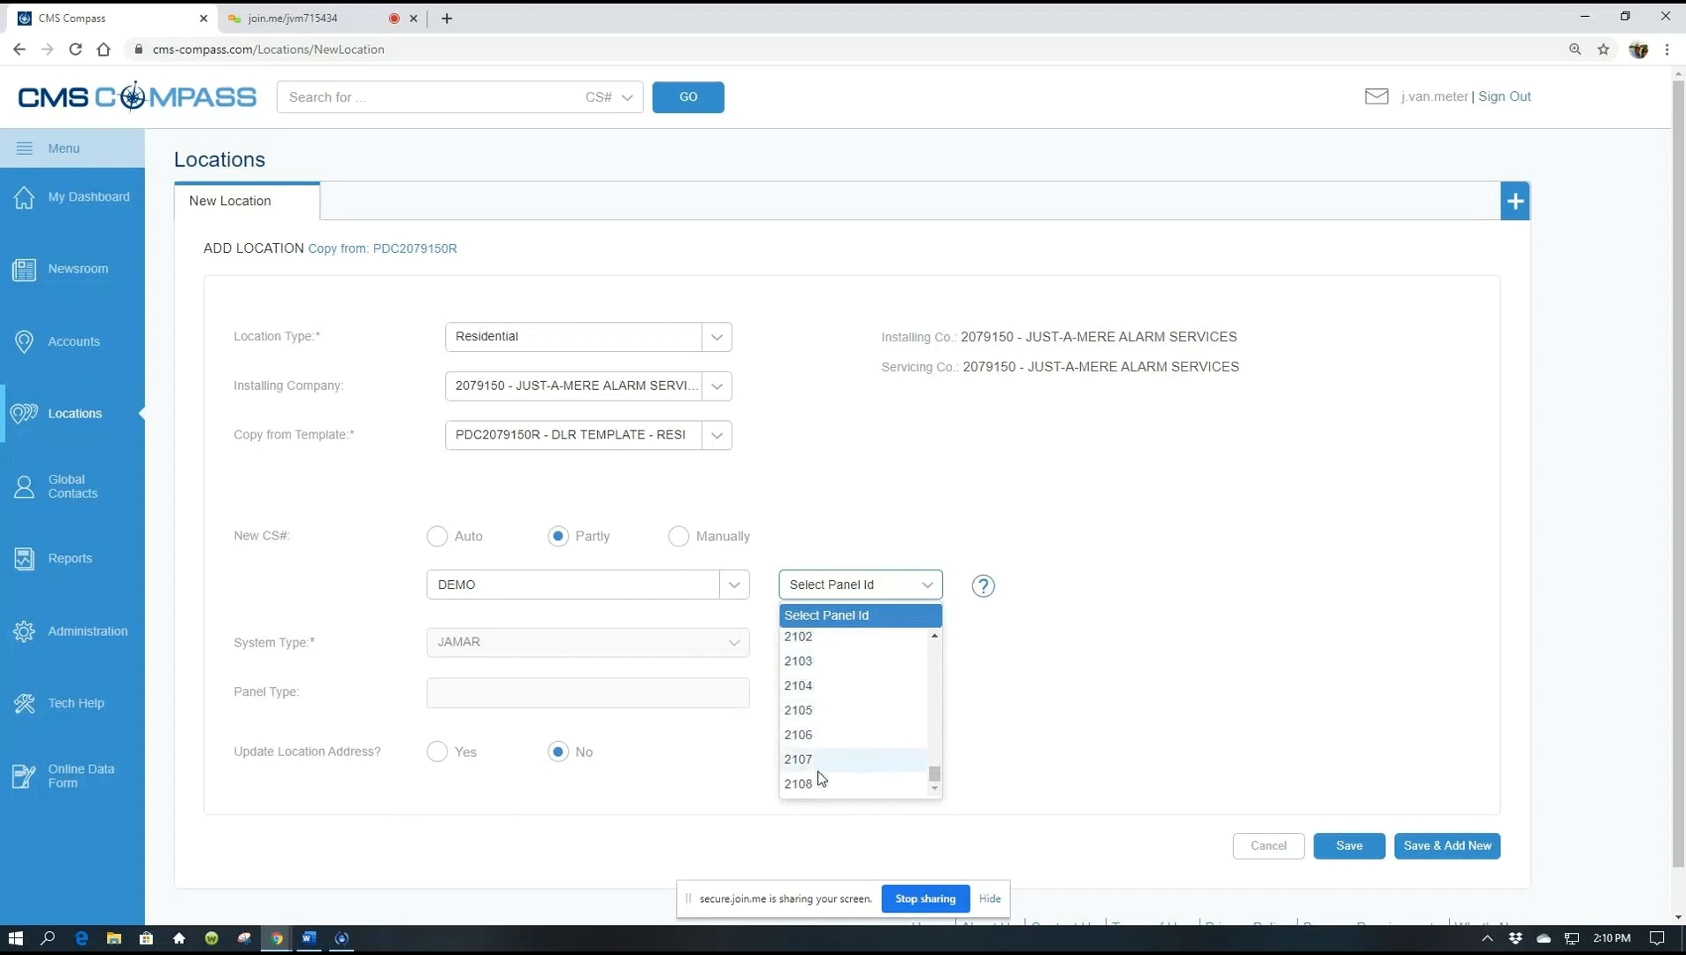
click(1007, 723)
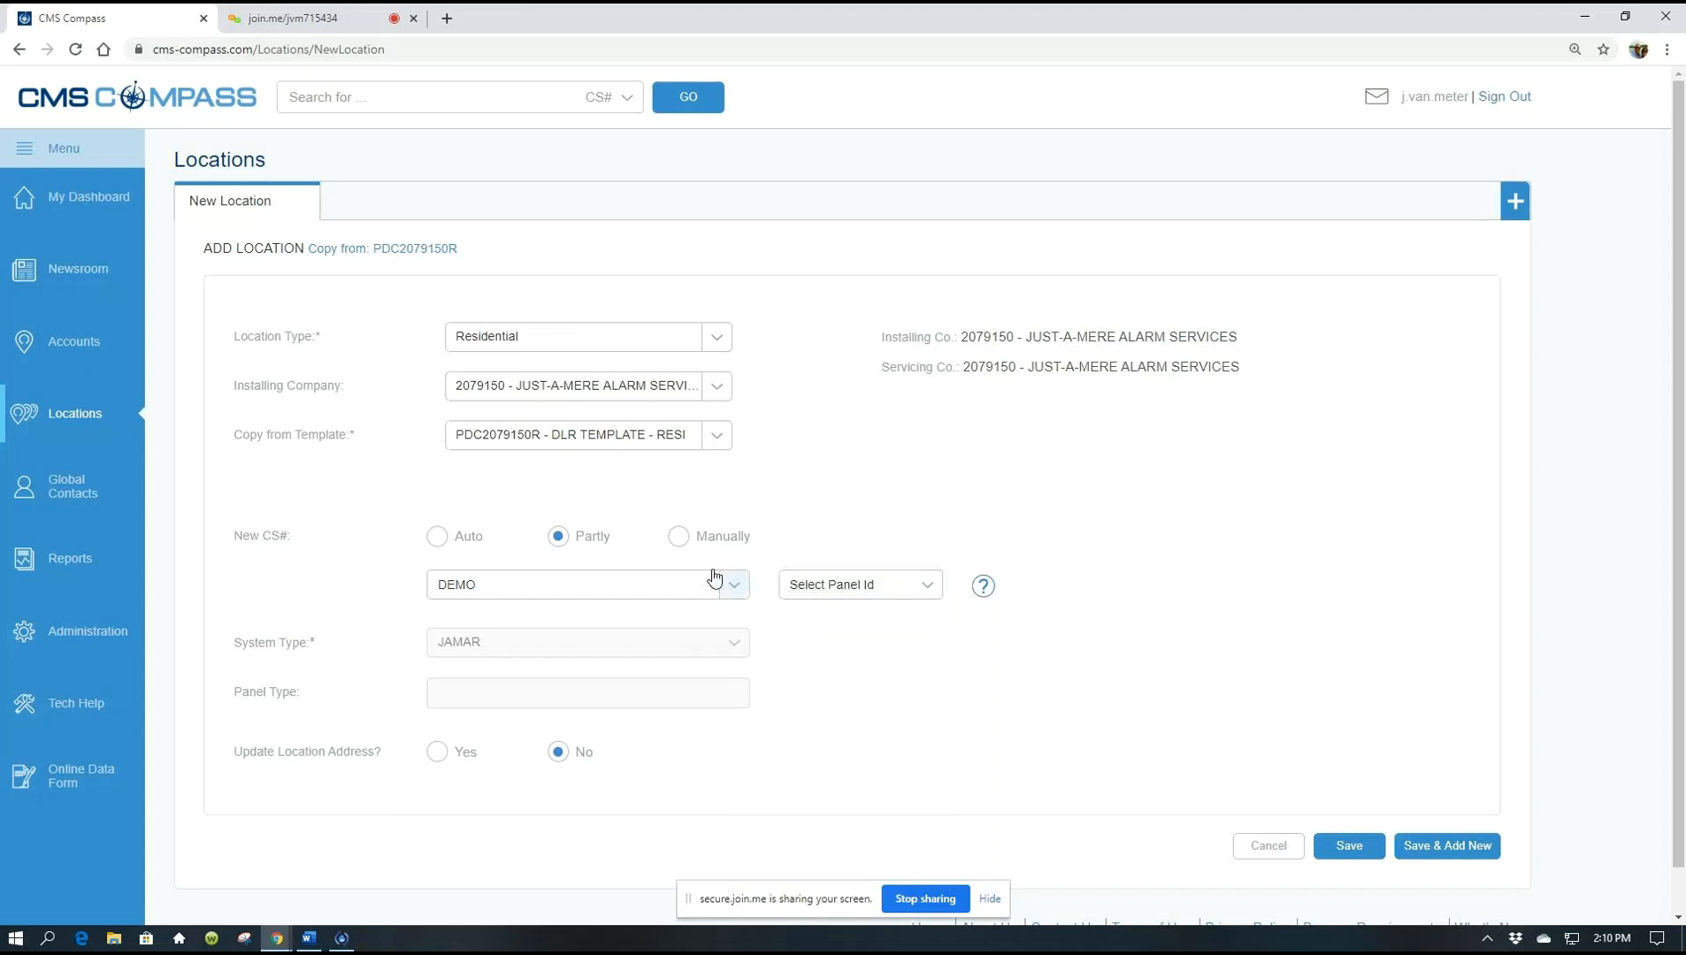
Switch New CS# to Manually and enter demo4020, fixing the typo
click(680, 539)
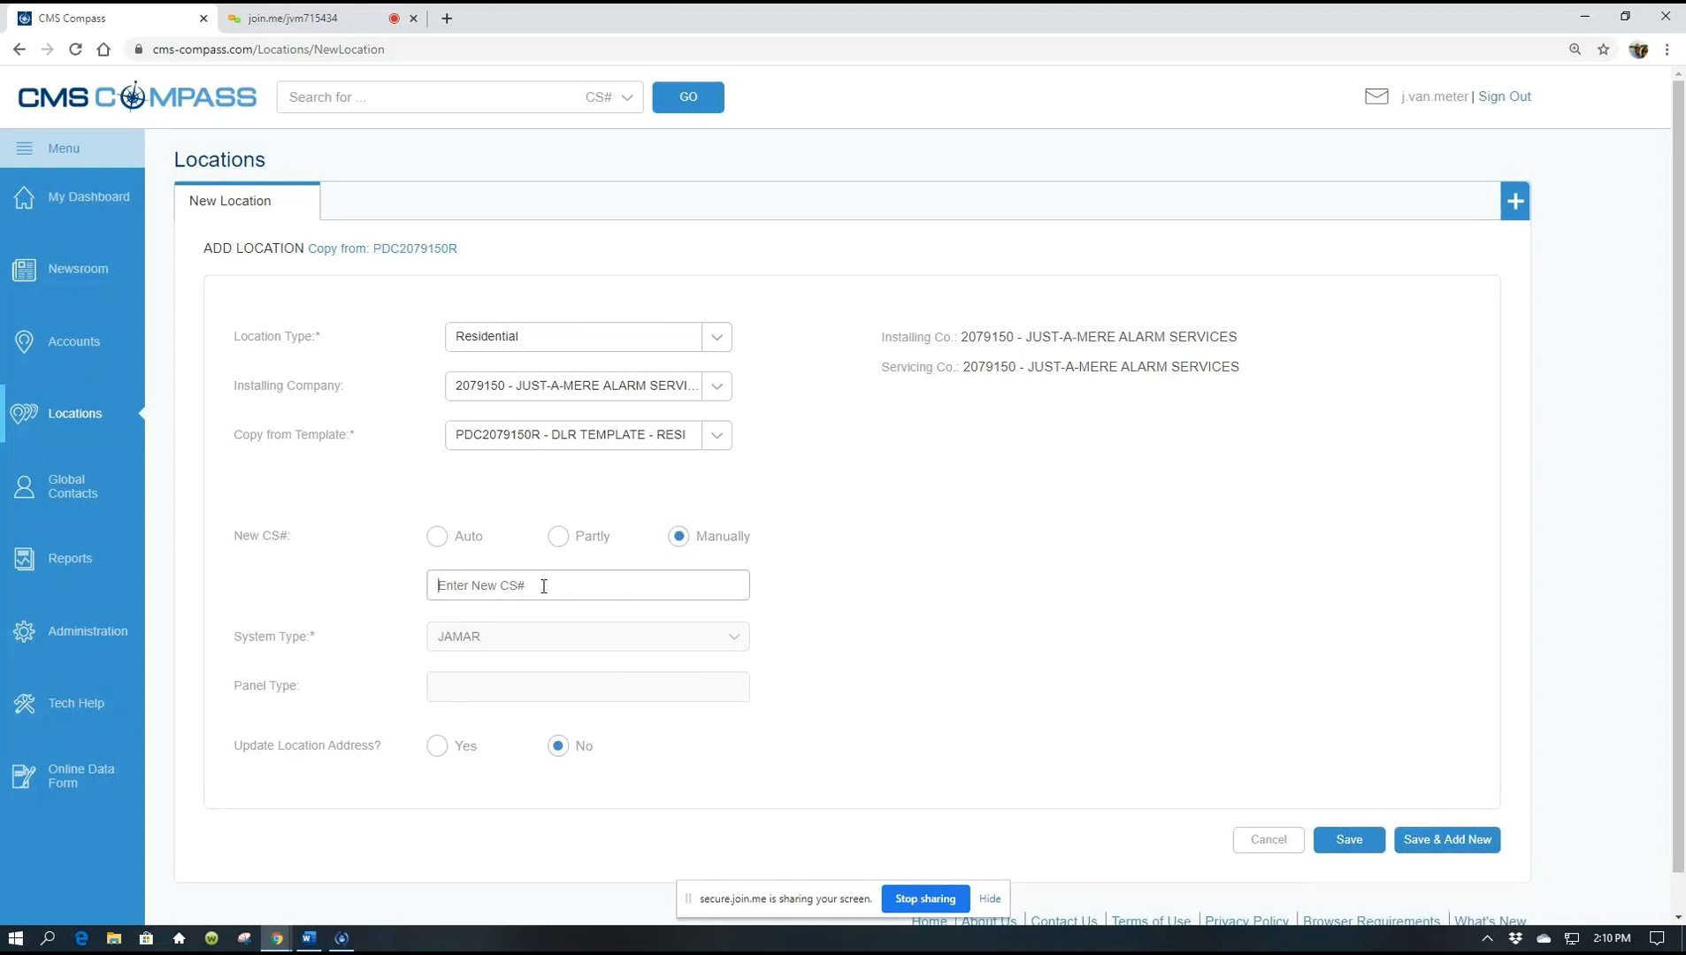
text(de)
text(om4020)
key(BackSpace)
key(BackSpace)
key(BackSpace)
key(BackSpace)
key(BackSpace)
key(BackSpace)
text(mo4020)
Leave the CS# field so System Type loads JAMAR with 2079150 CID/SIA RESIDENTIAL
click(1088, 679)
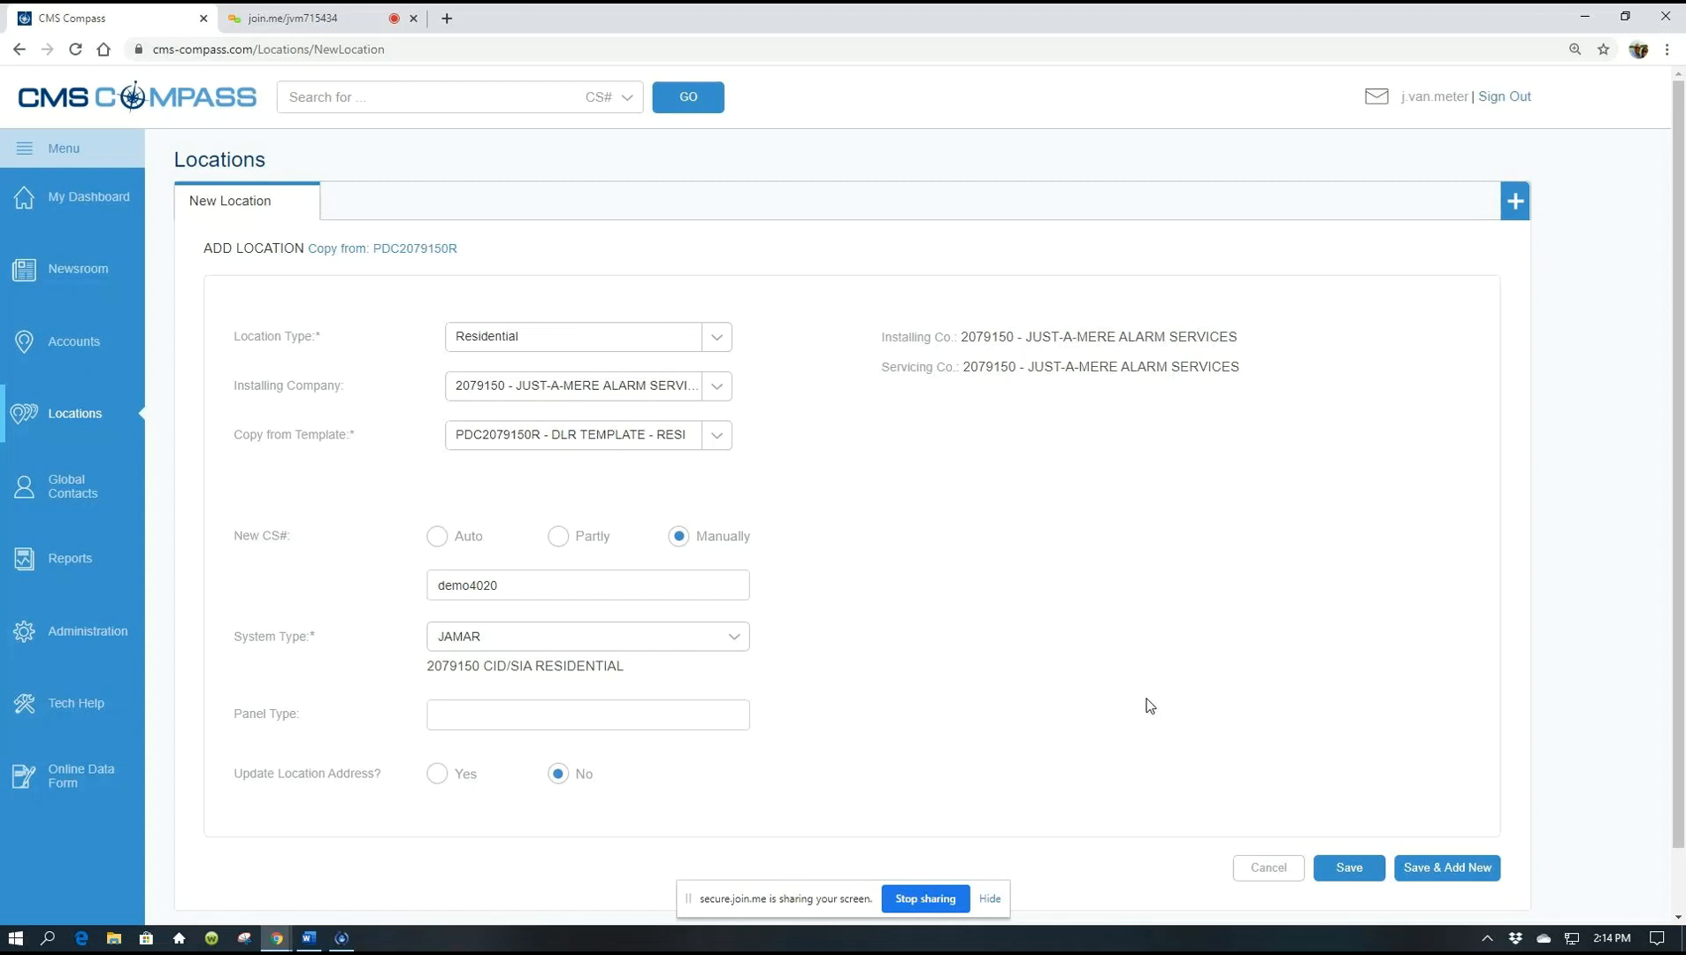
scroll(1085, 611, down, 1)
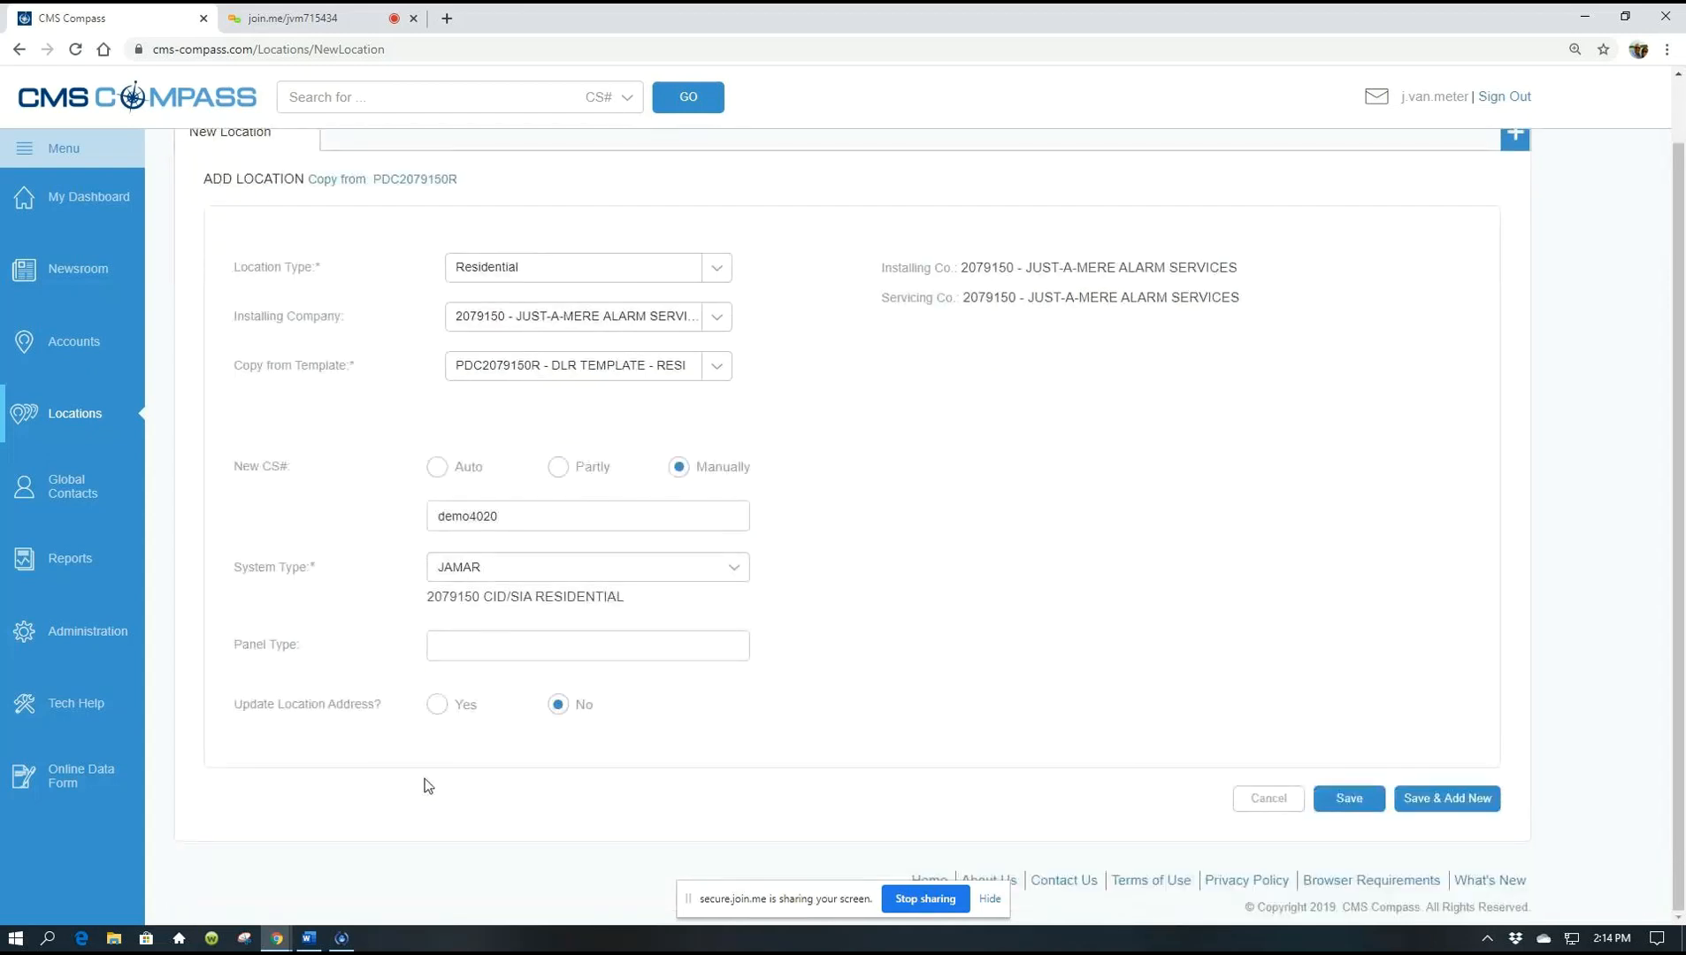
Set Update Location Address? to Yes and review the copied address, zip 32750
click(438, 706)
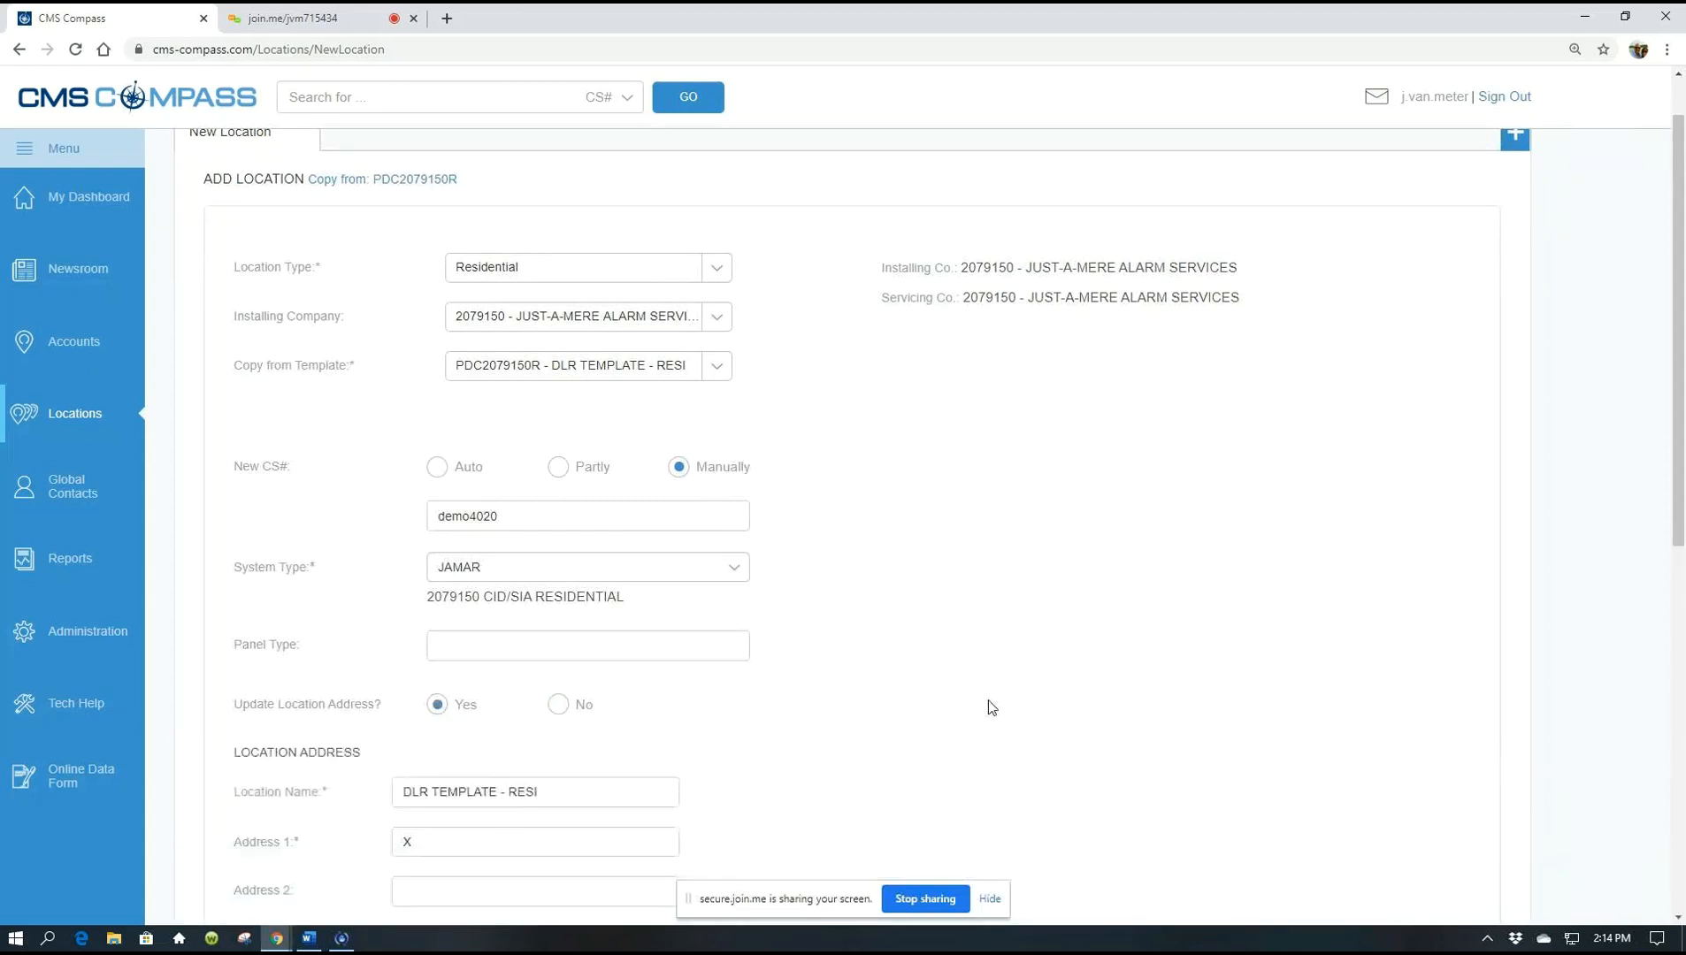
scroll(995, 691, down, 1)
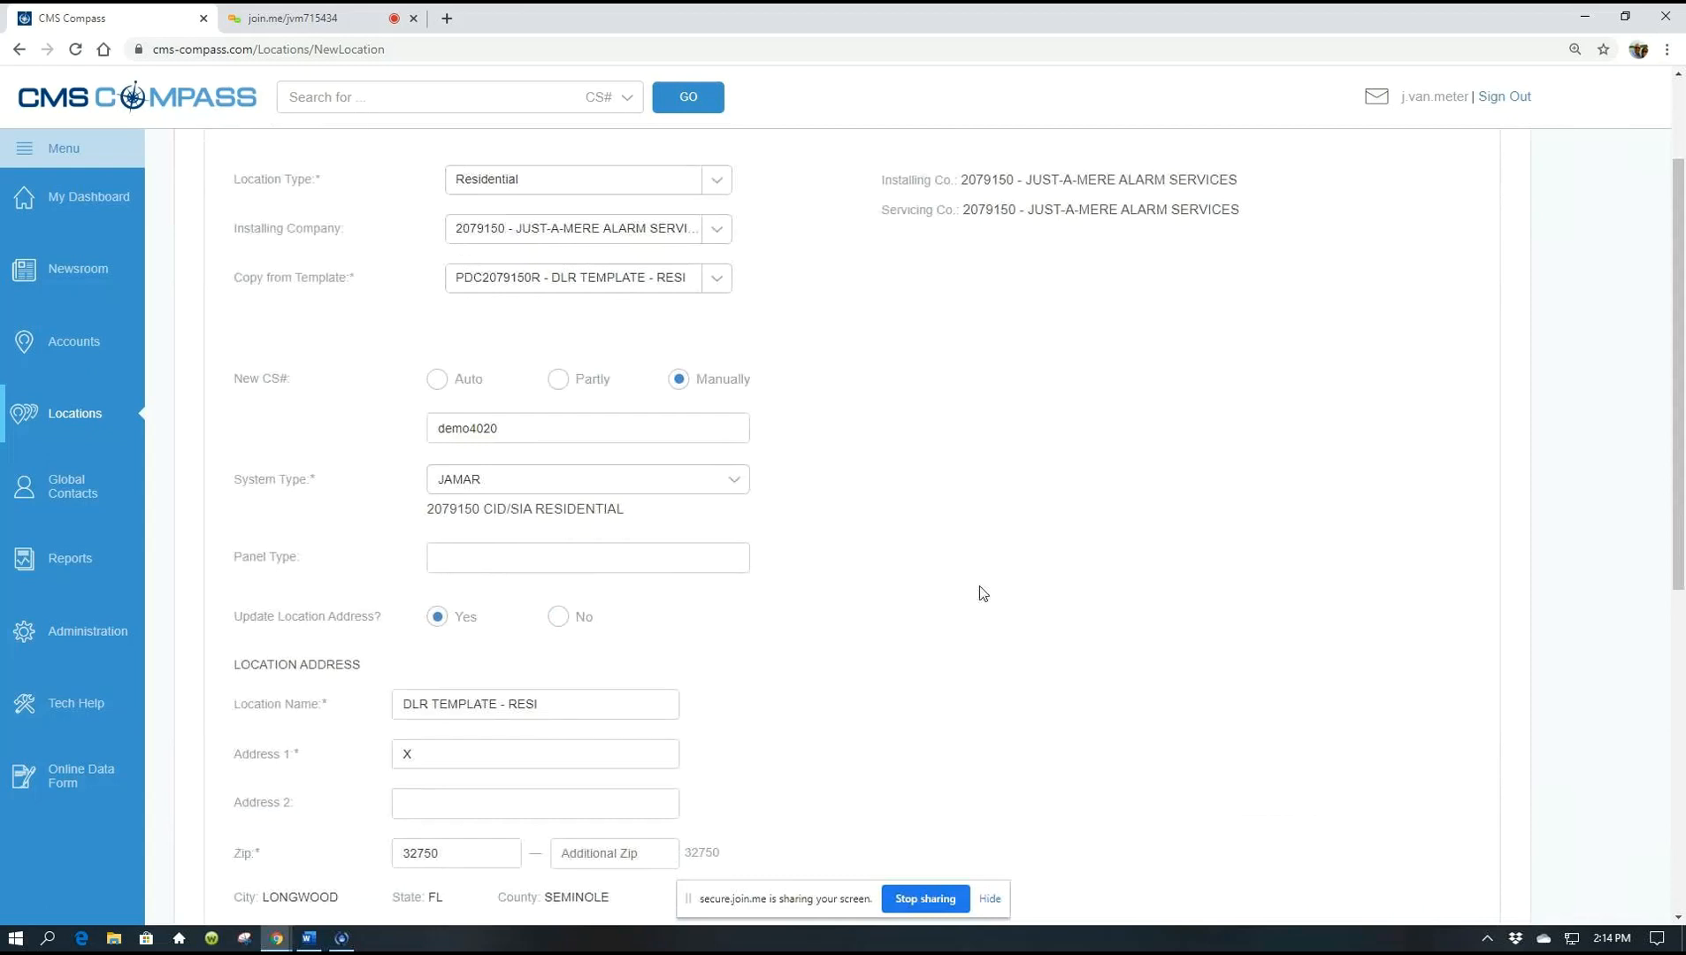
scroll(849, 703, down, 4)
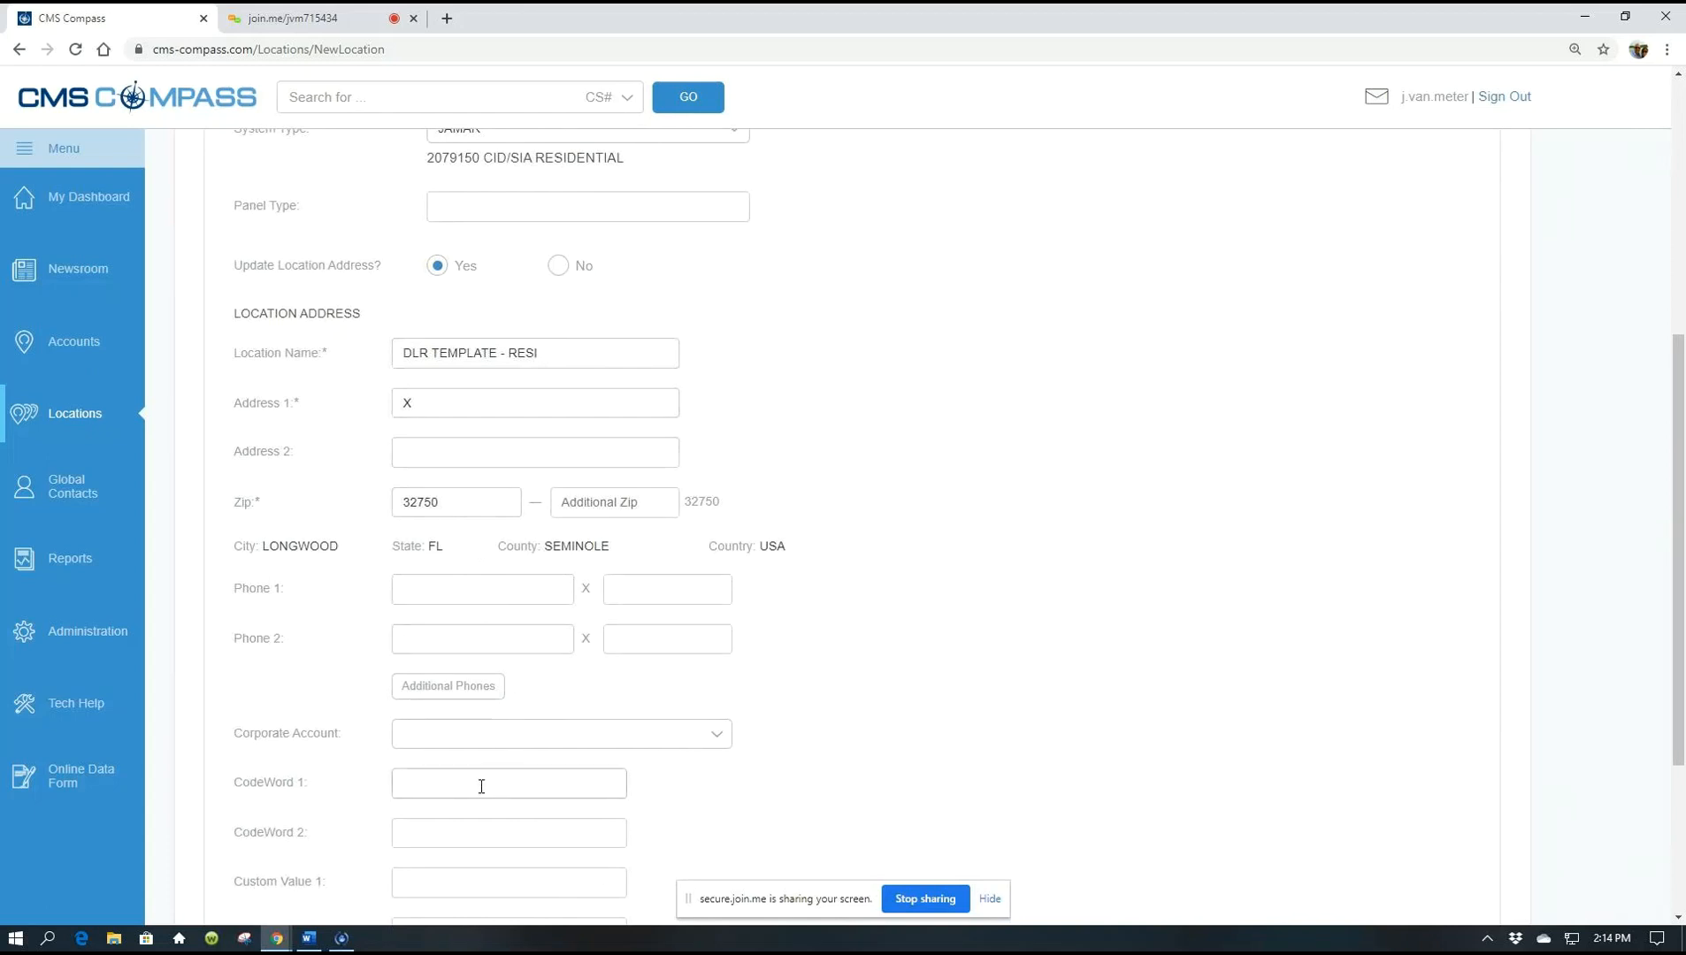
scroll(1008, 592, down, 1)
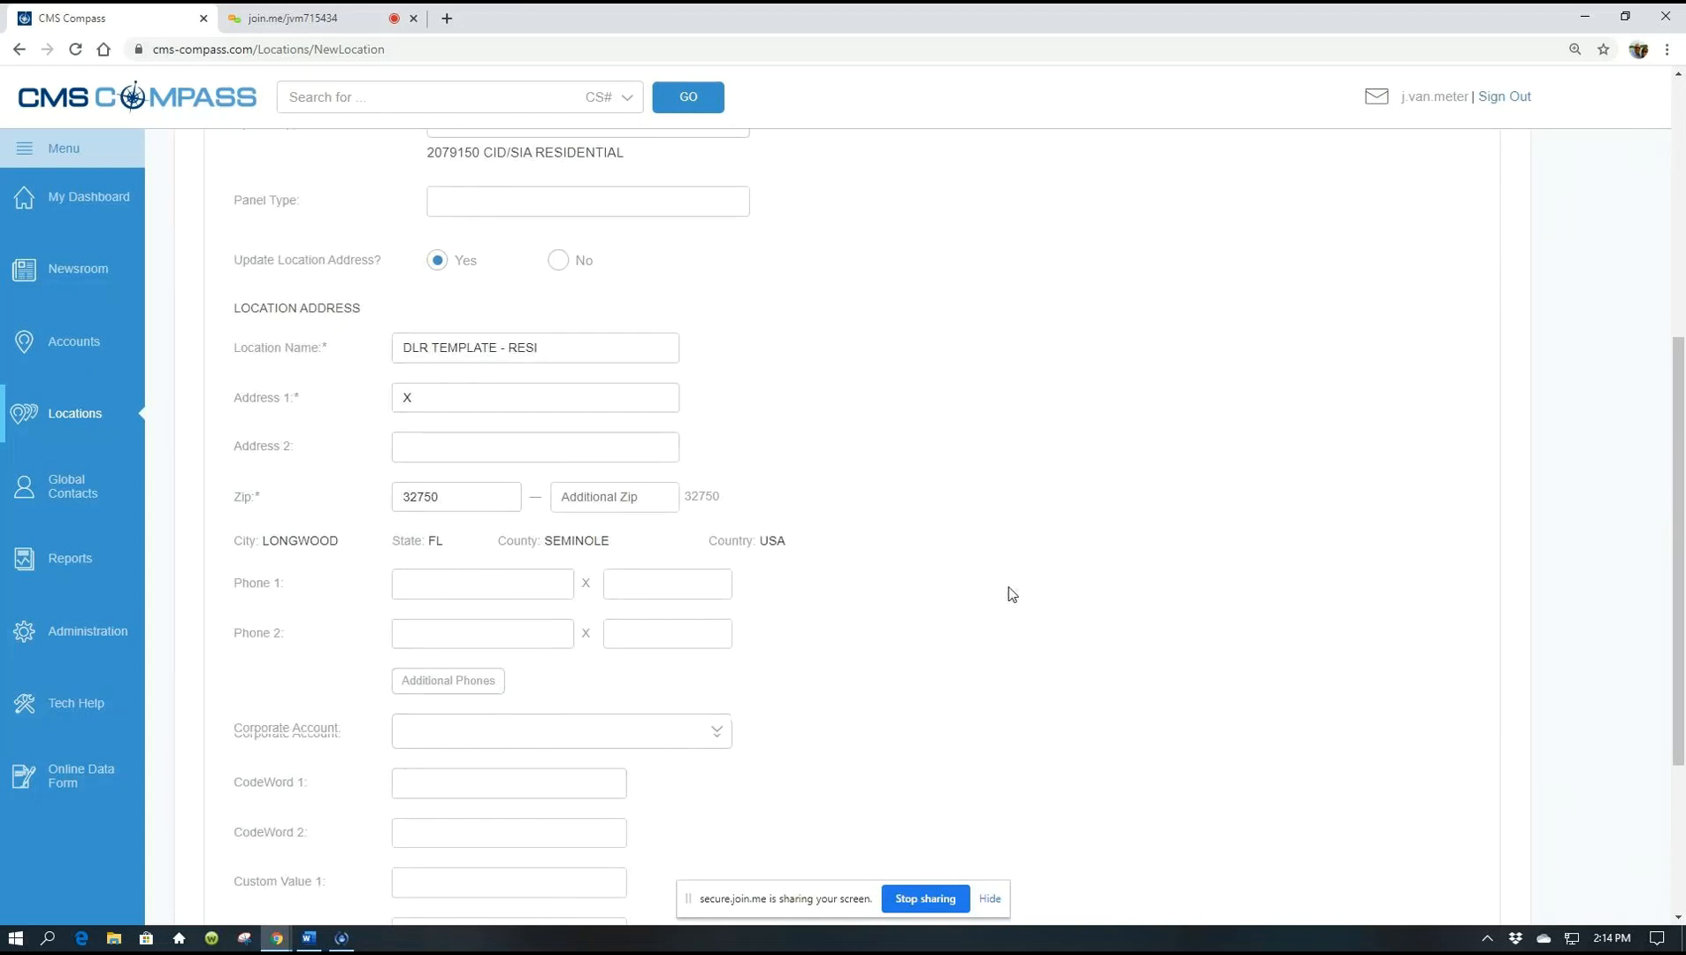
scroll(1008, 591, up, 1)
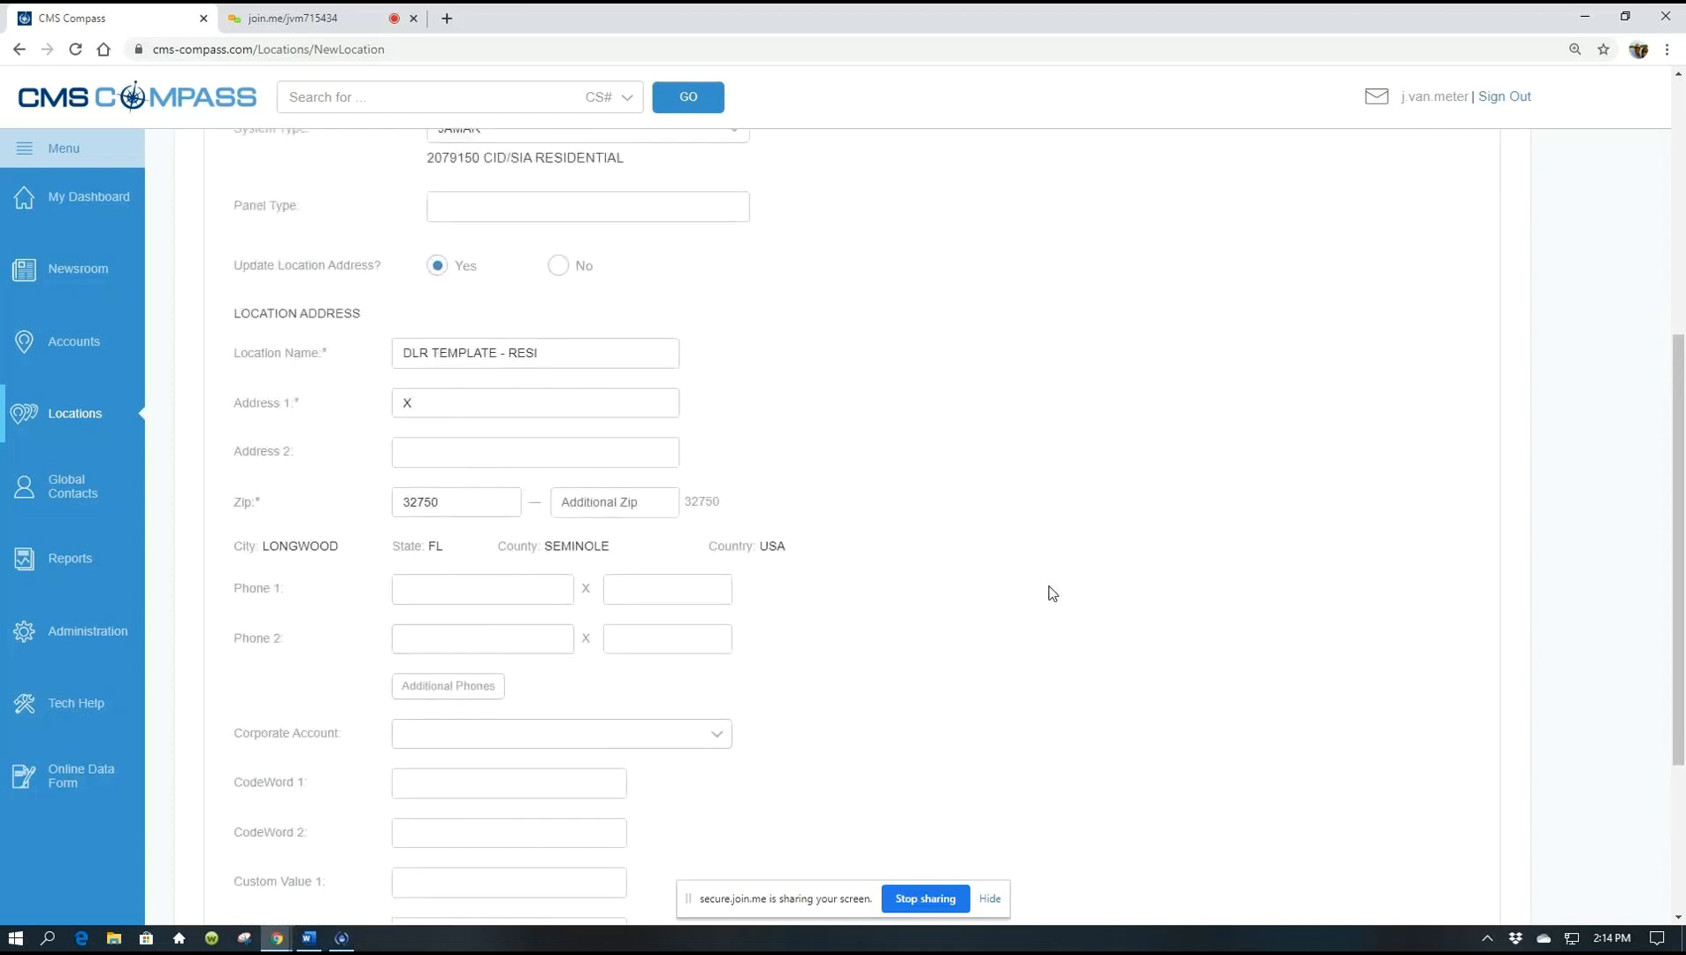
scroll(1048, 590, down, 1)
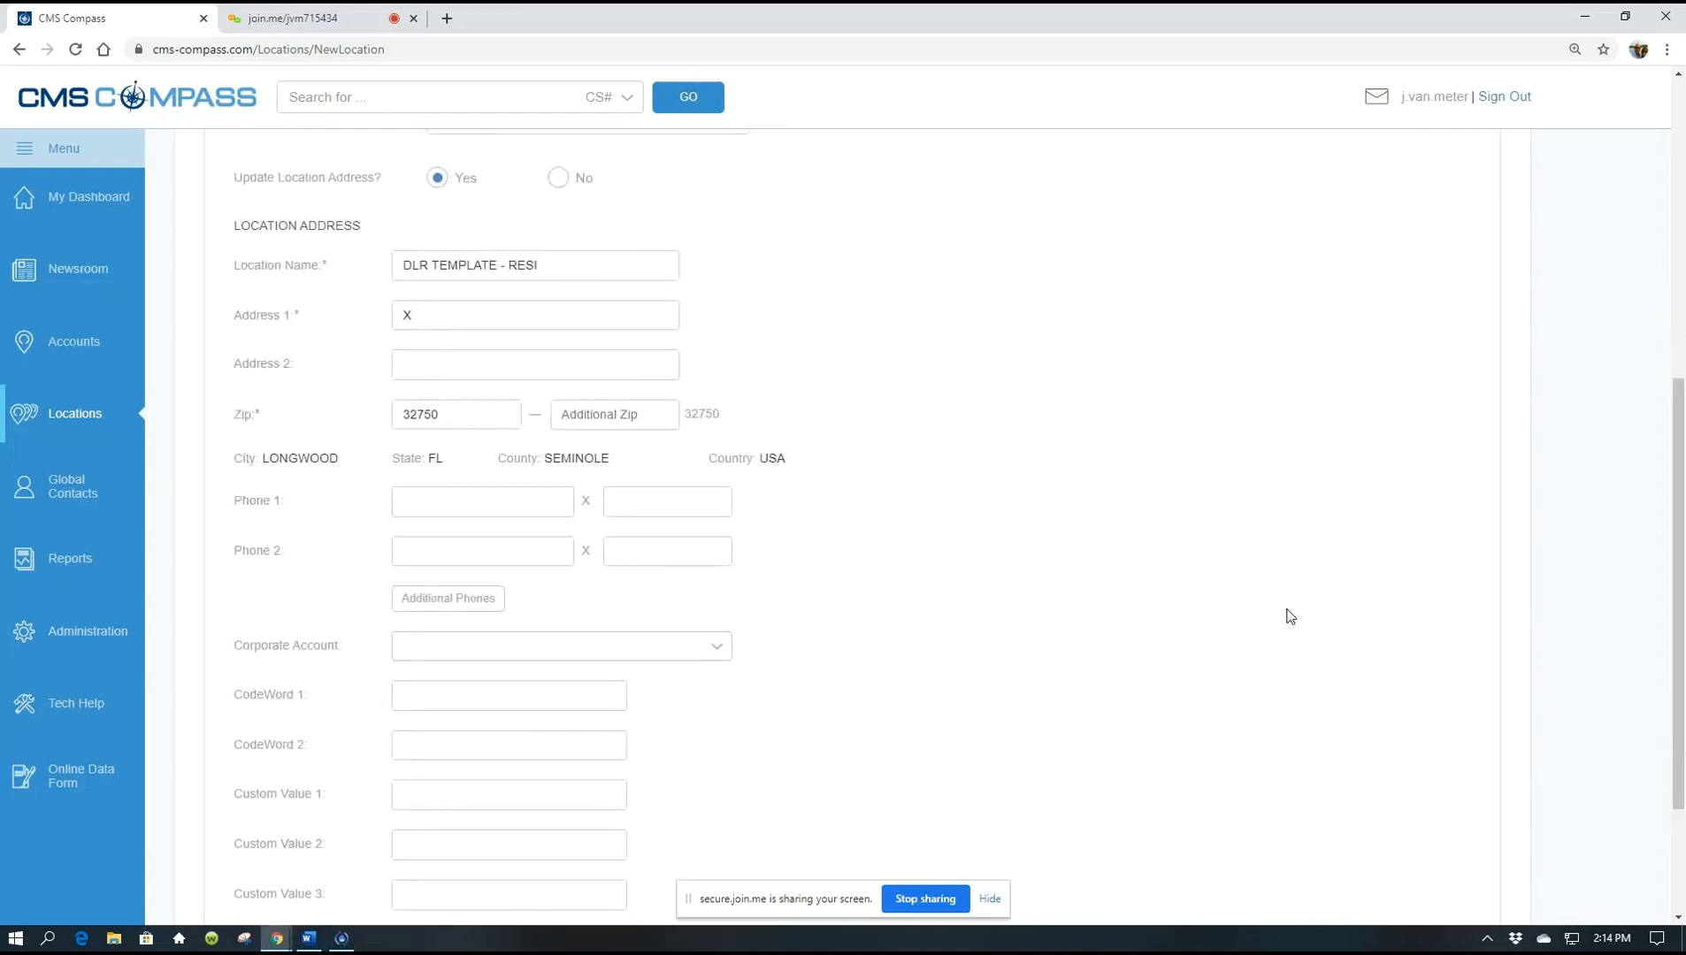
scroll(1290, 618, down, 2)
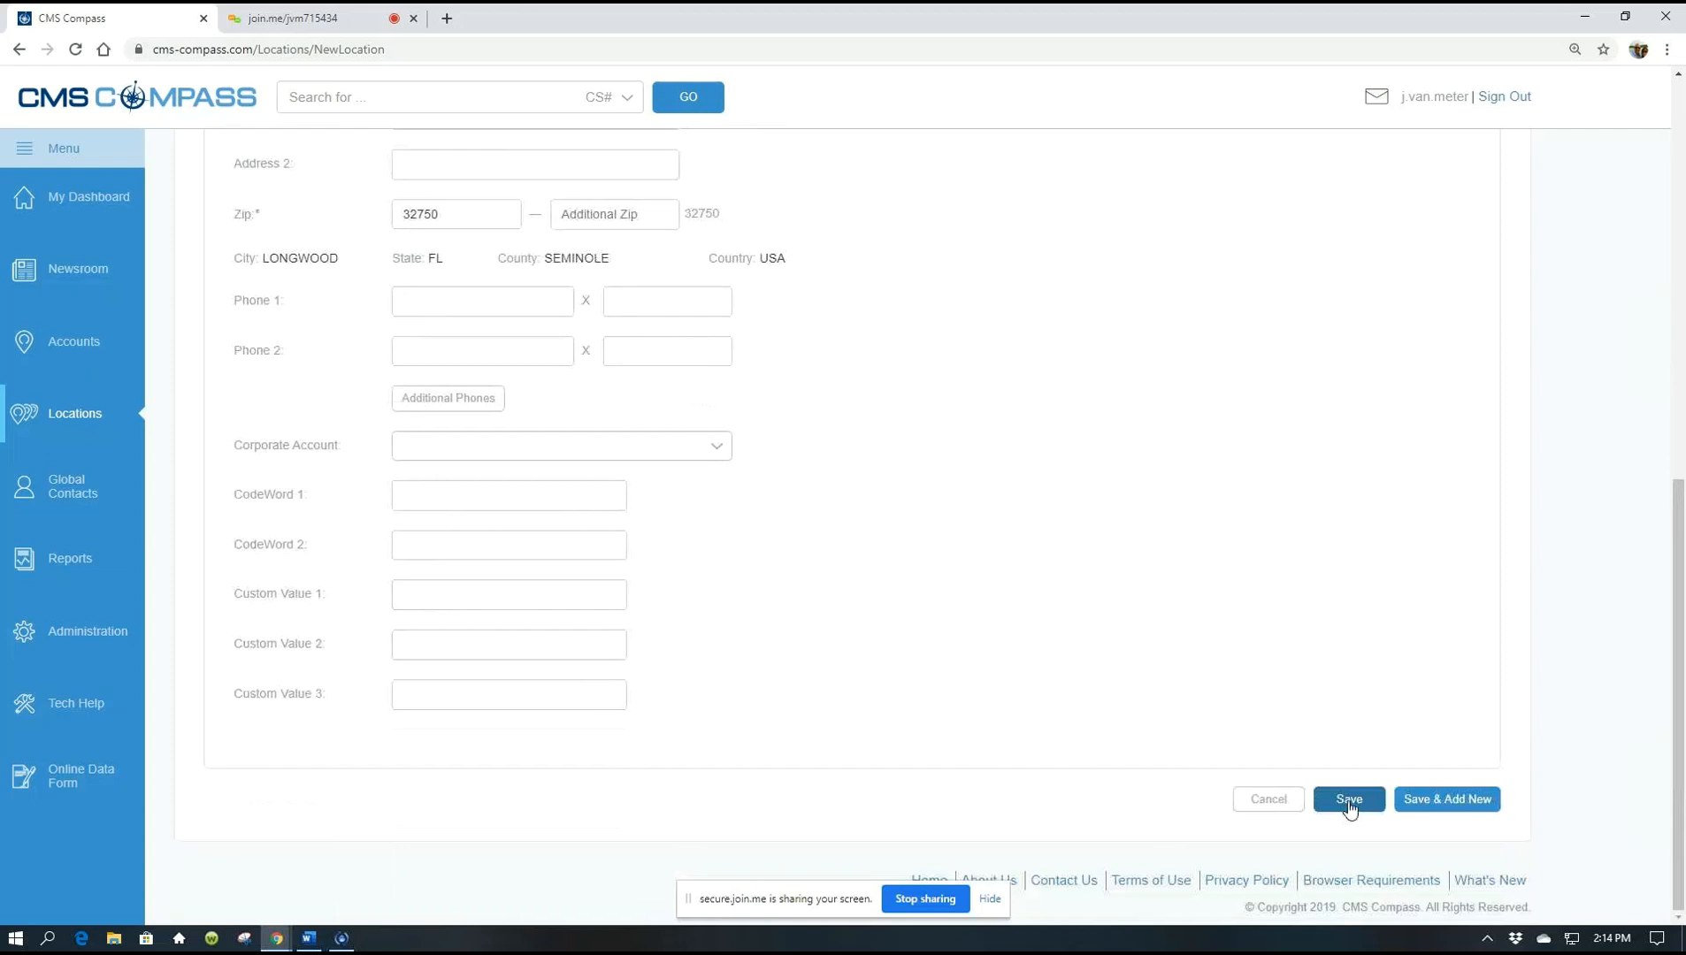
Try saving the new location, then scroll back up through the form
click(1348, 802)
scroll(1288, 681, up, 2)
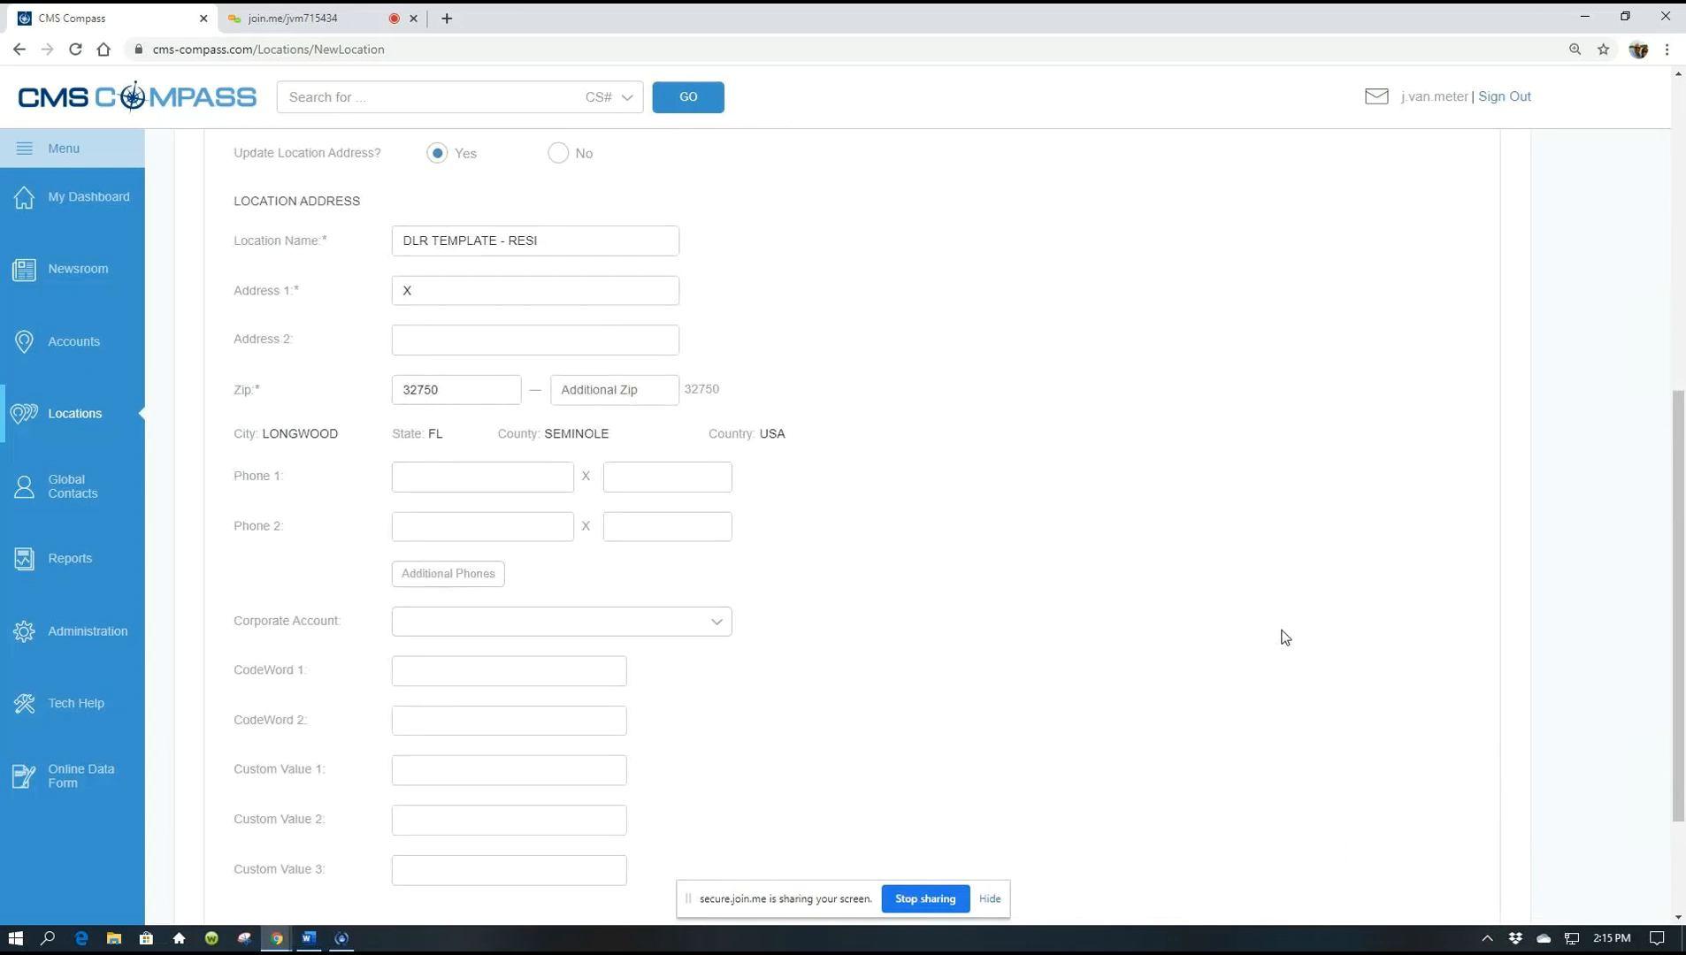
scroll(1285, 637, up, 1)
scroll(1284, 637, up, 3)
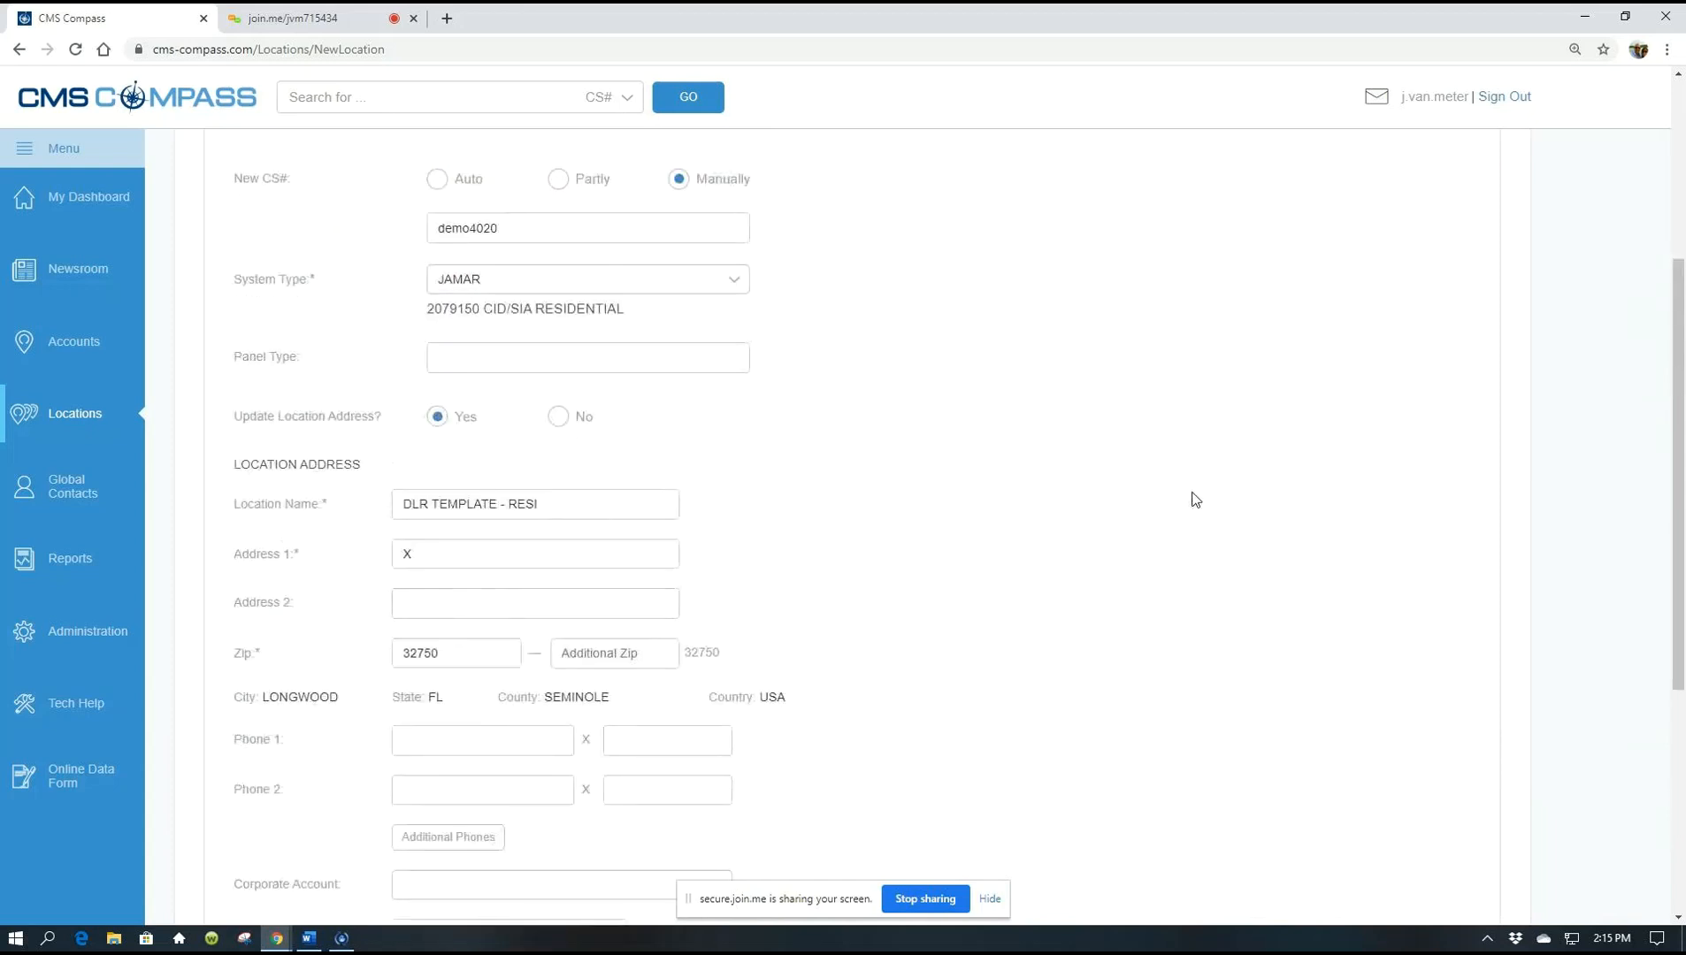
scroll(1159, 477, up, 1)
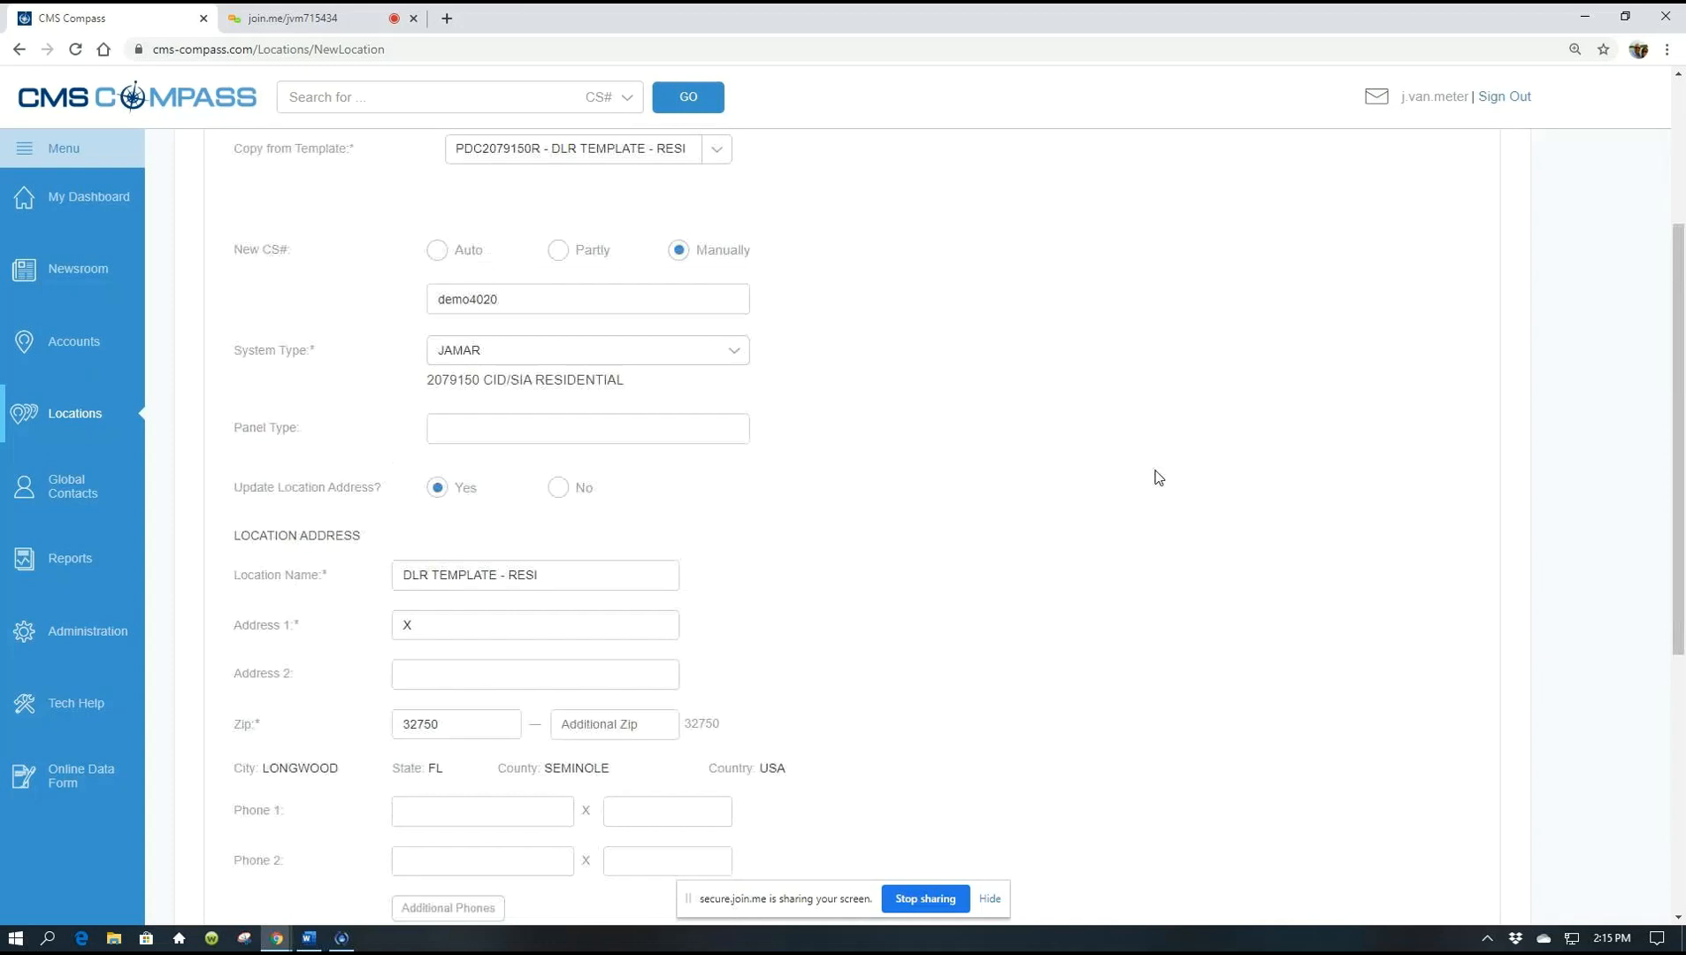
scroll(1156, 471, up, 1)
Set Update Location Address? to No and save the location with account DEMO4020
click(562, 590)
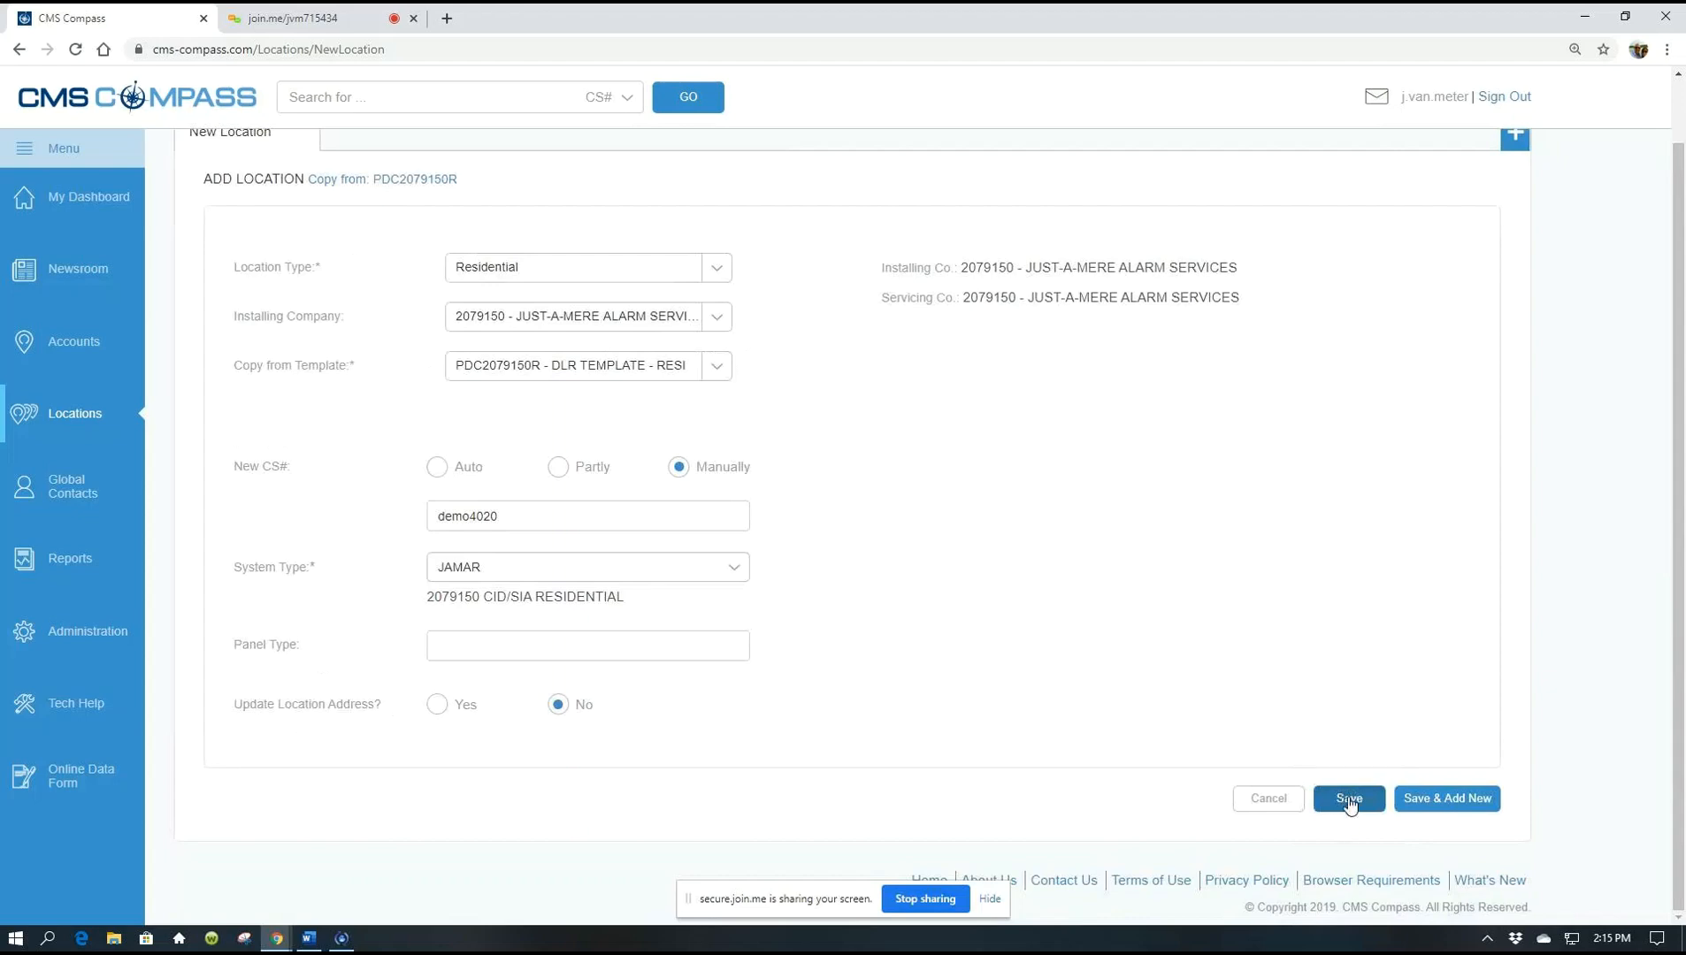
click(1349, 800)
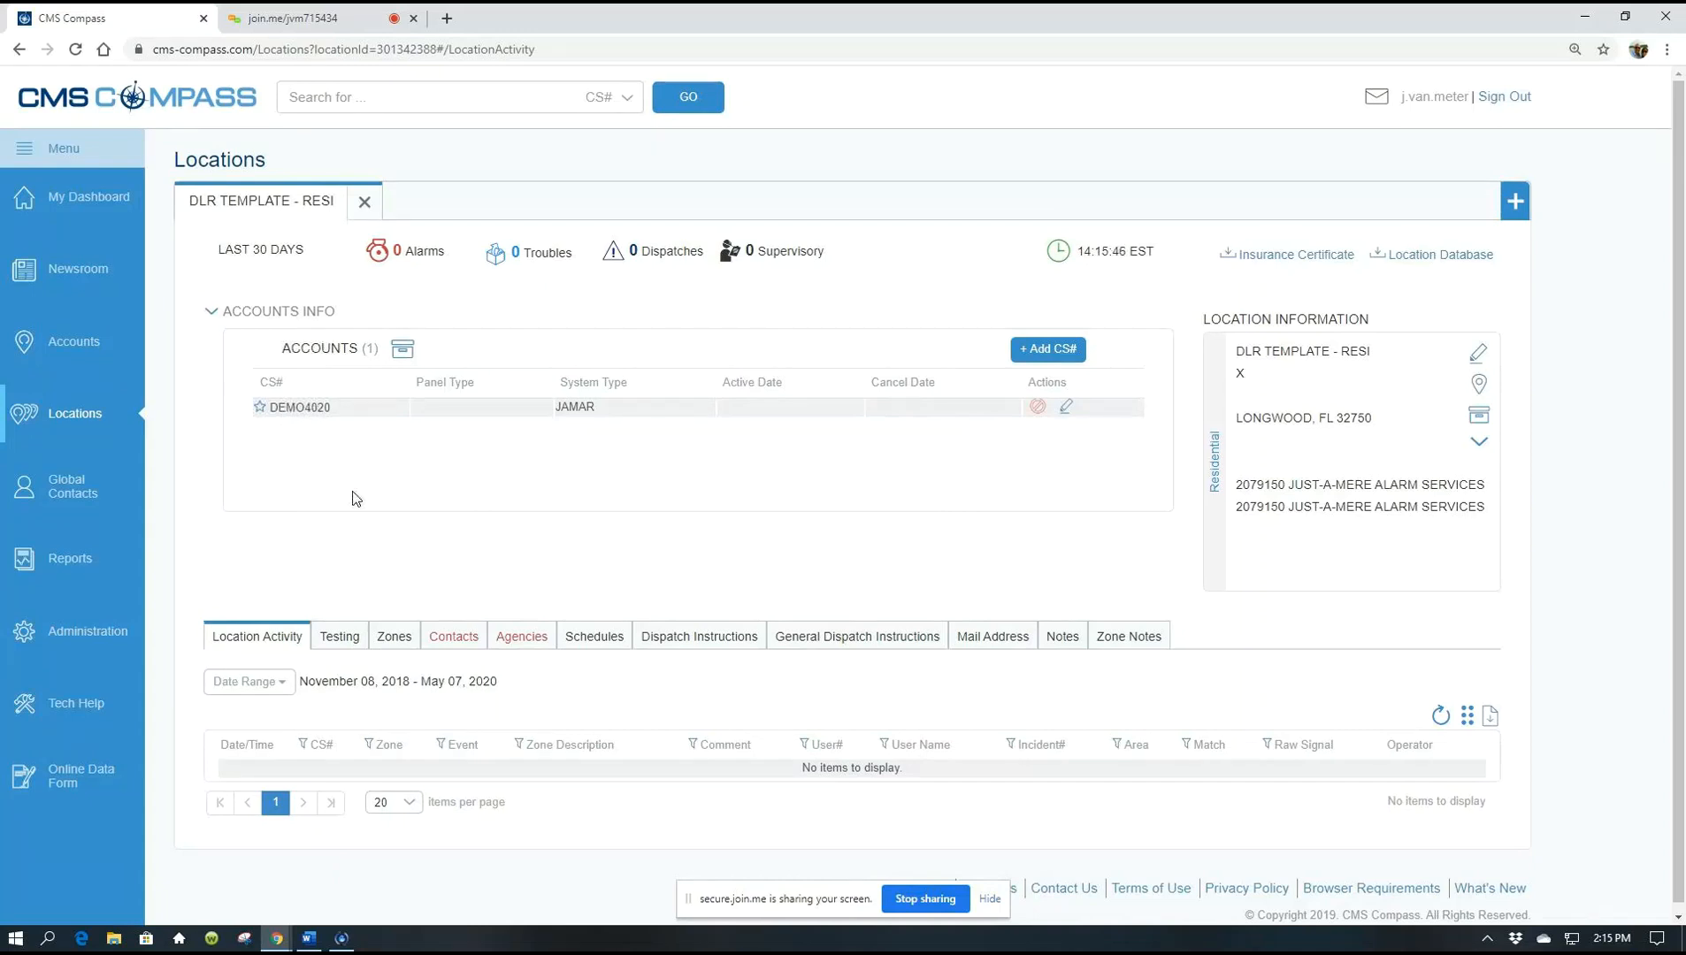
scroll(354, 498, down, 1)
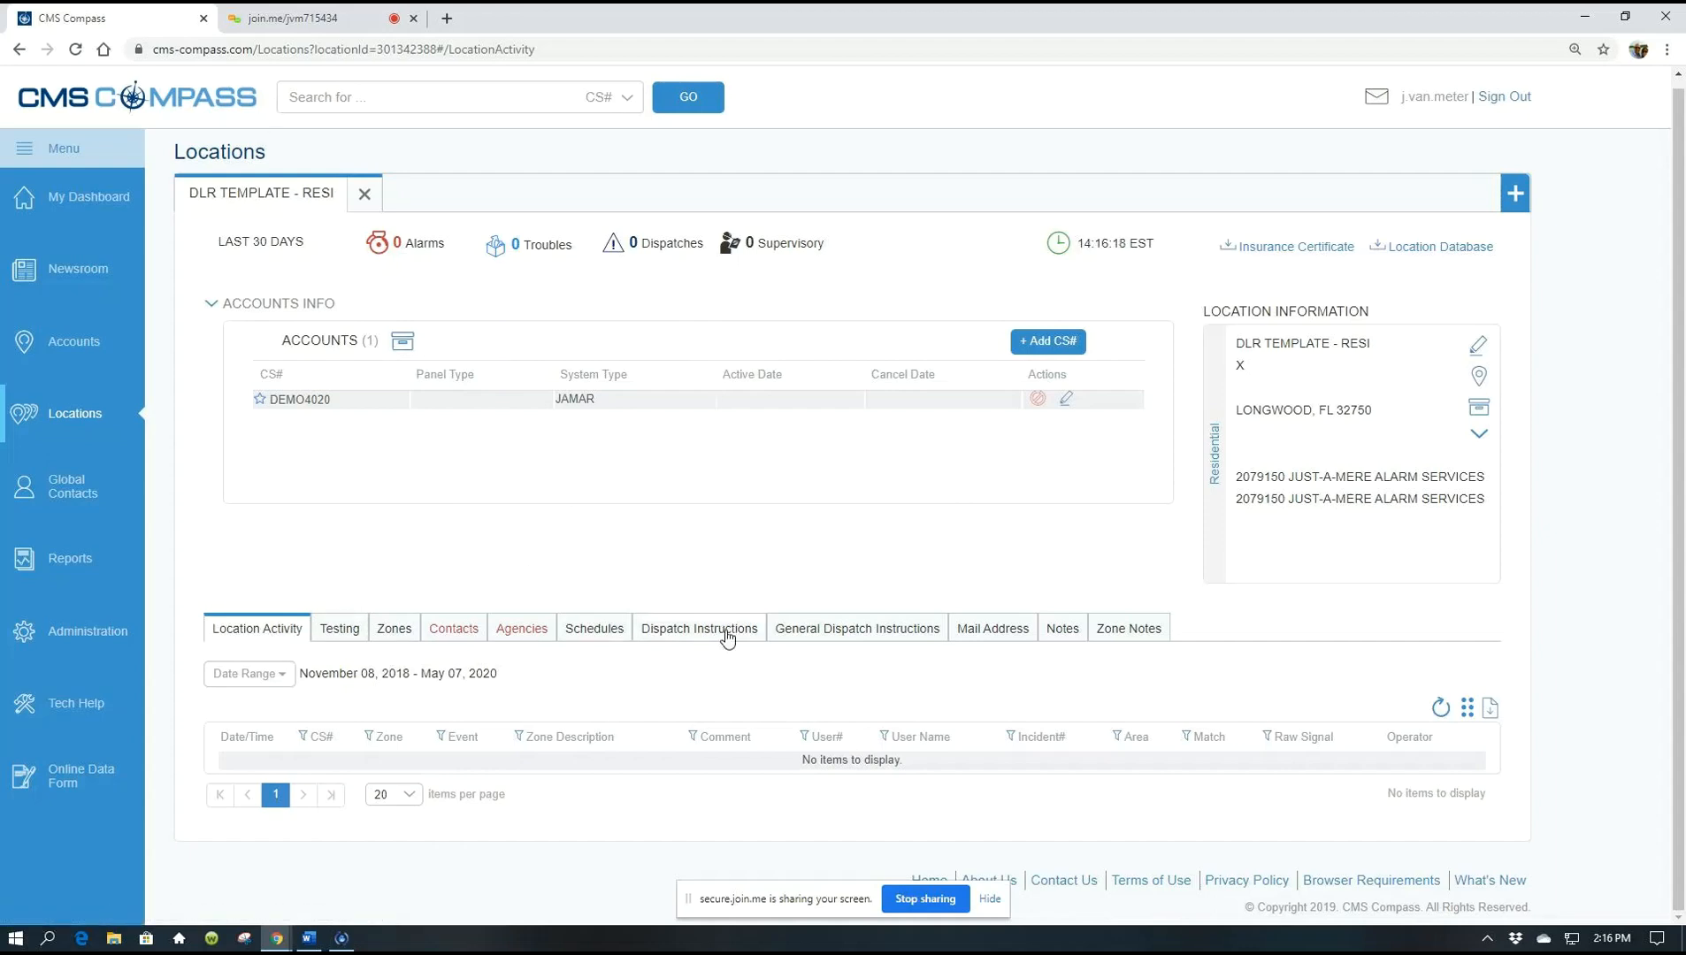
Show the DLR TEMPLATE - RESI location's Testing section down to the Put on Test fields
click(338, 630)
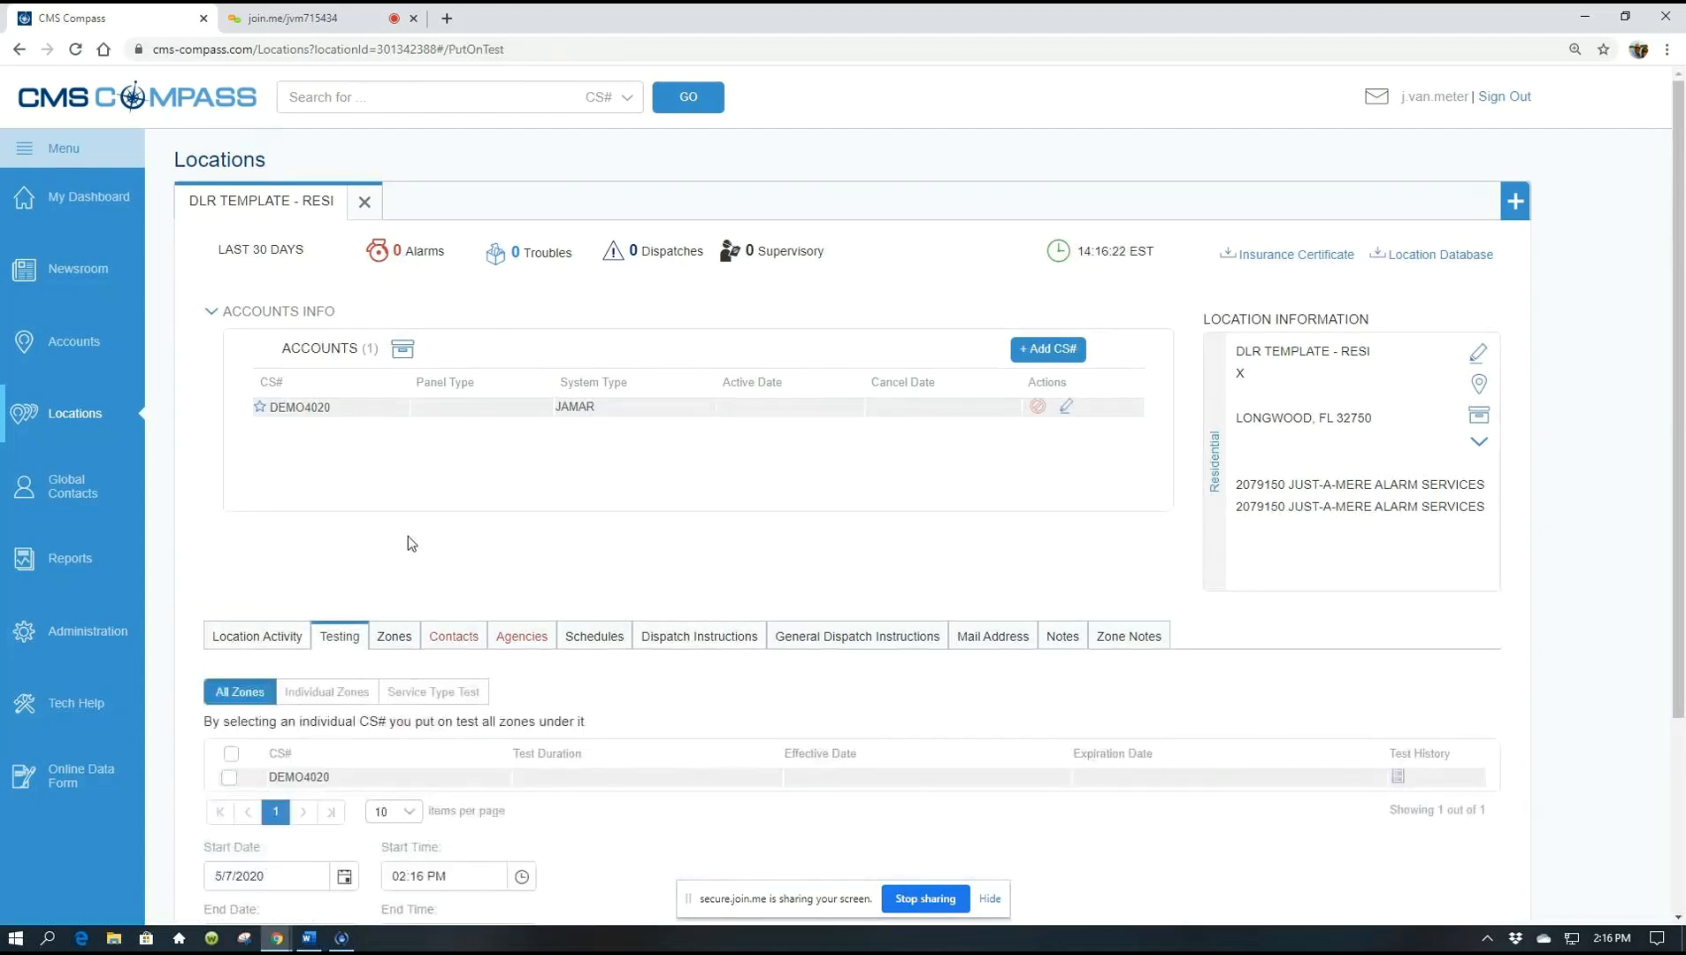
scroll(408, 542, down, 1)
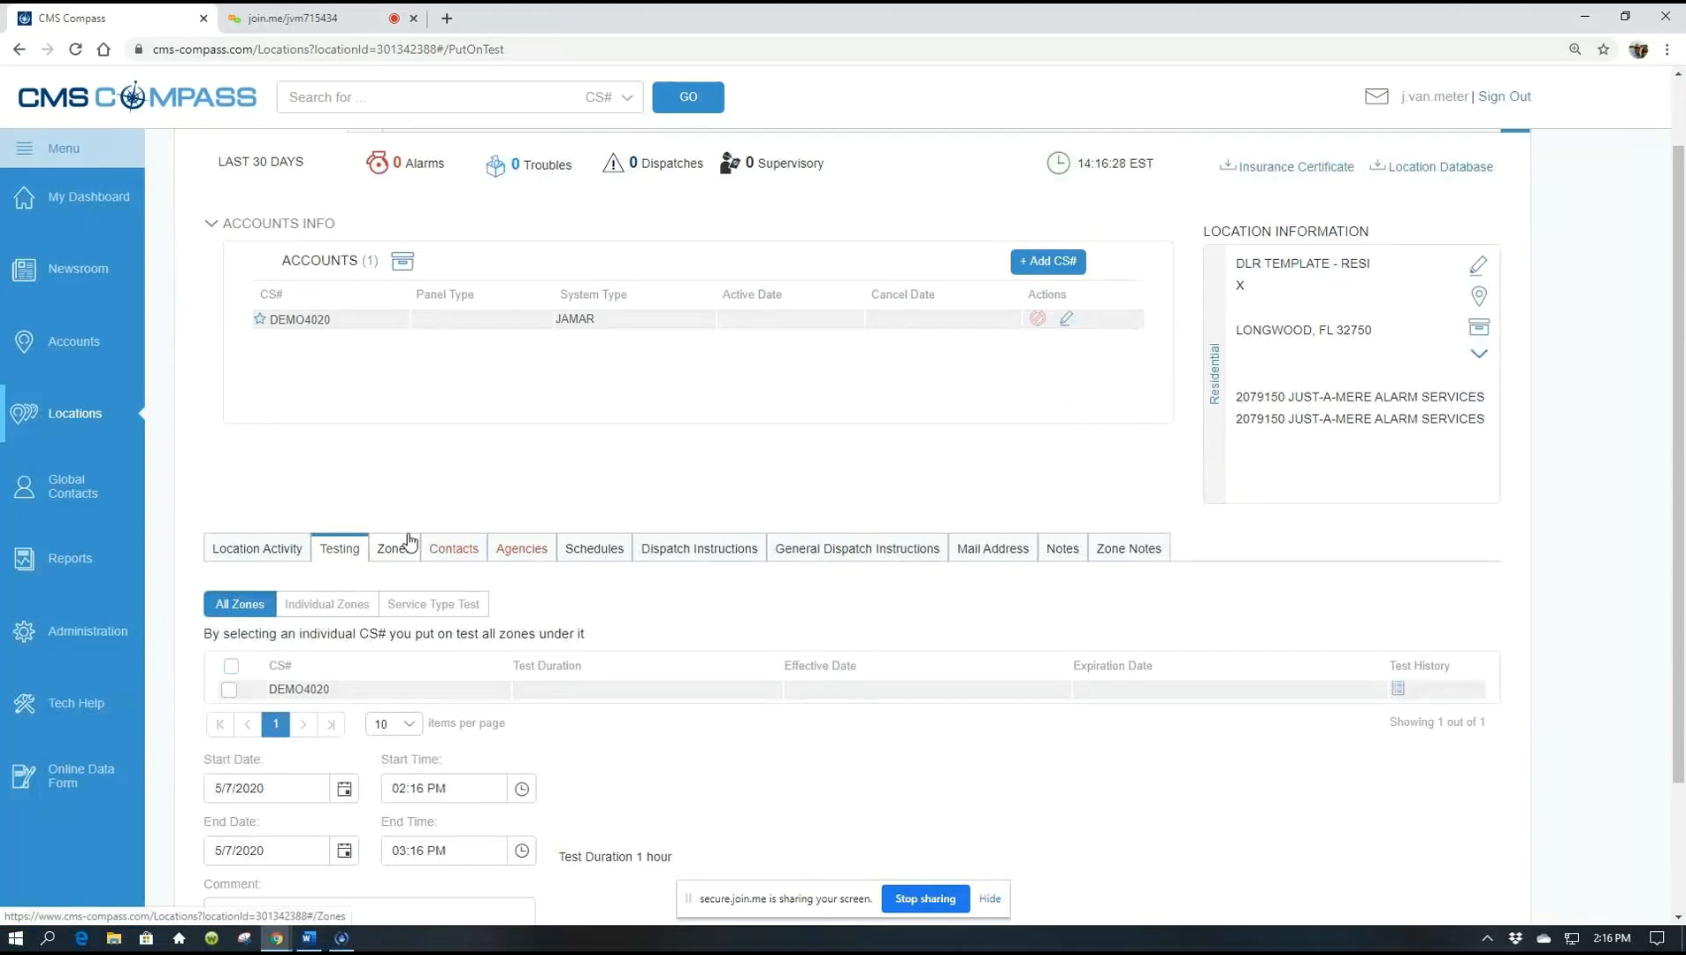
scroll(409, 541, down, 1)
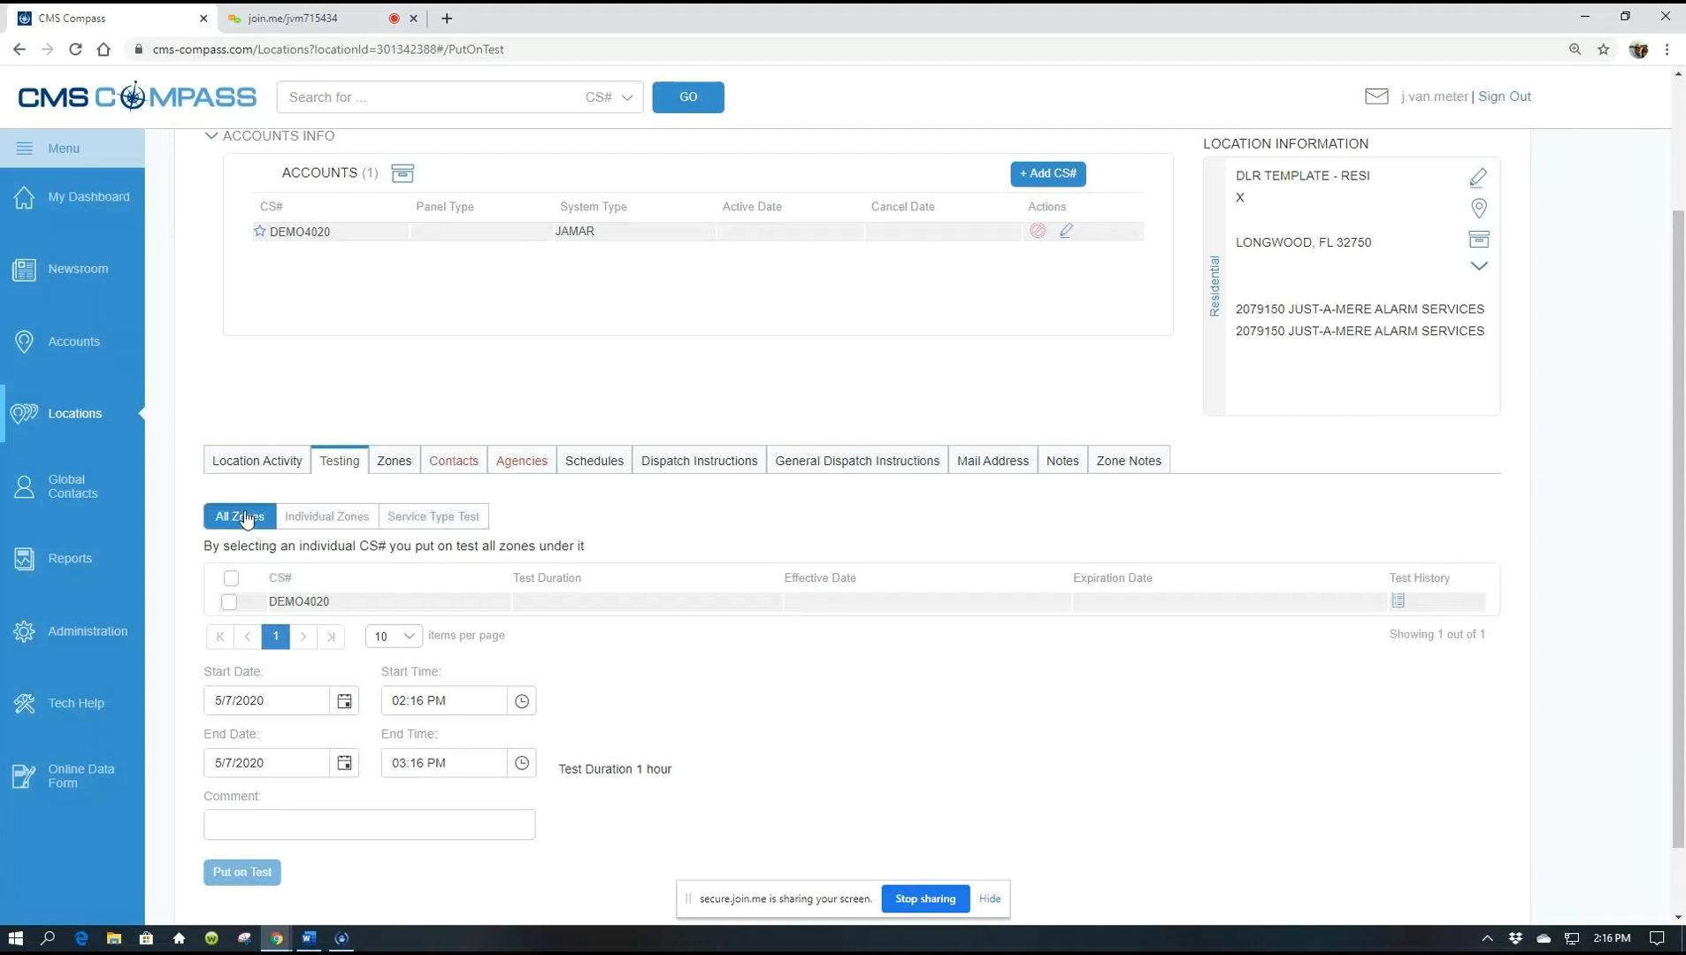
Select DEMO4020, change the test end time to 05:16 PM, and begin a new-install comment
click(229, 604)
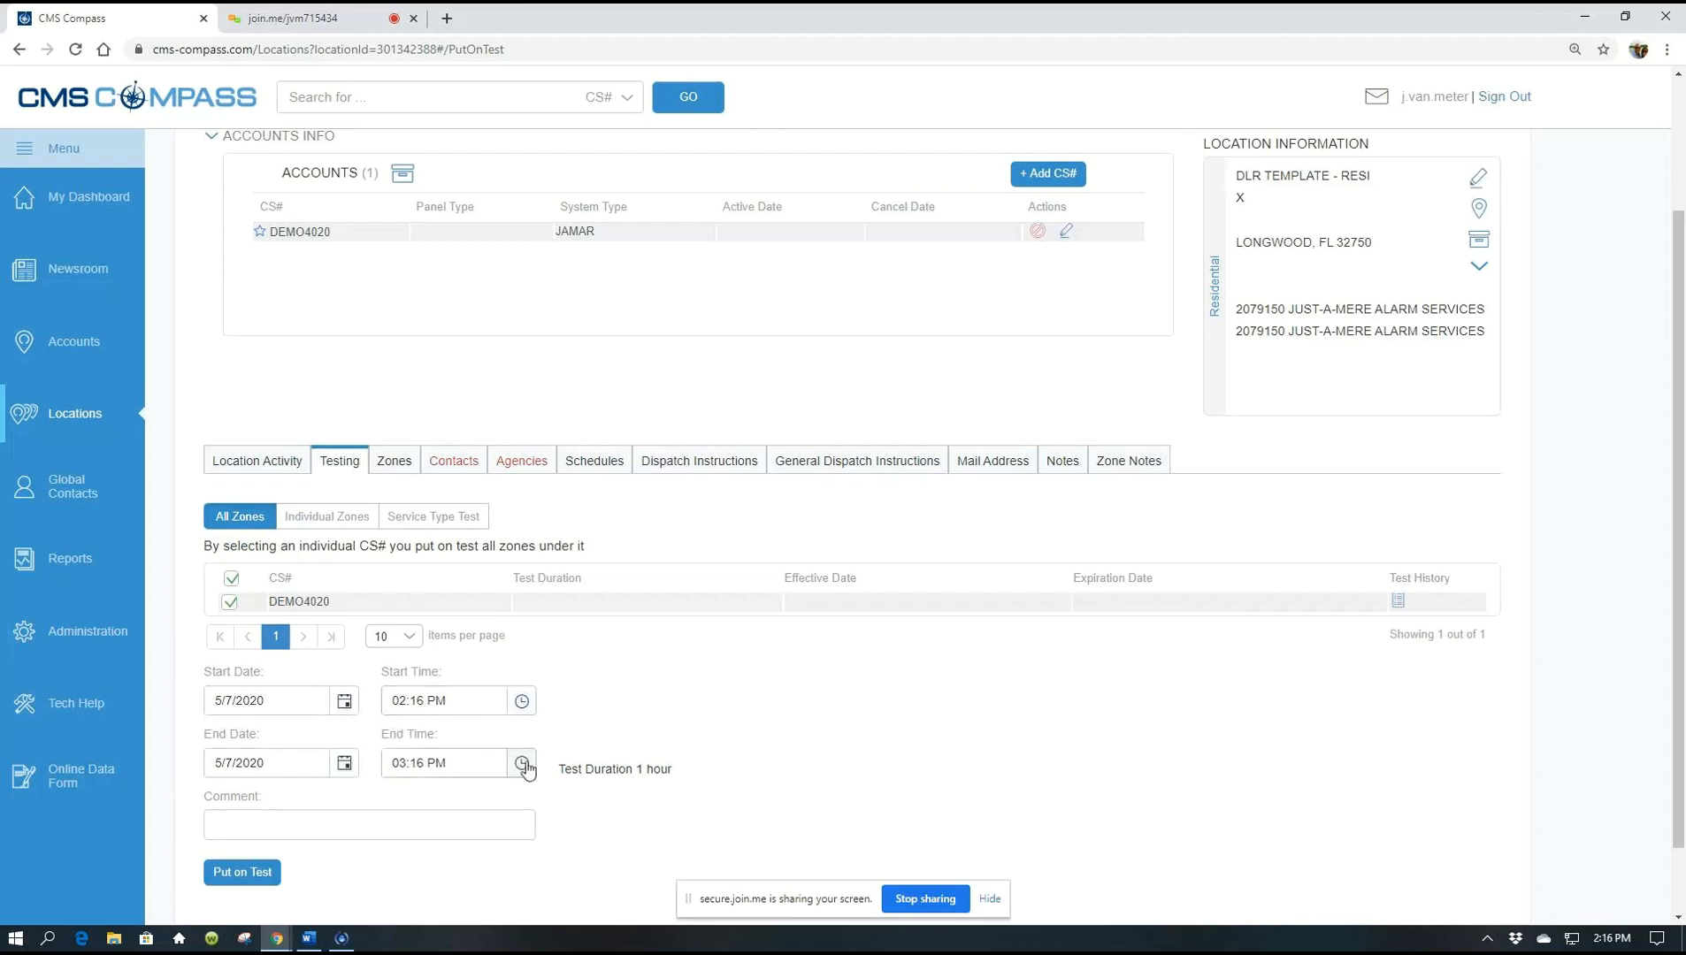
click(410, 762)
key(shift+Left)
text(5)
click(372, 812)
text(jimmy do)
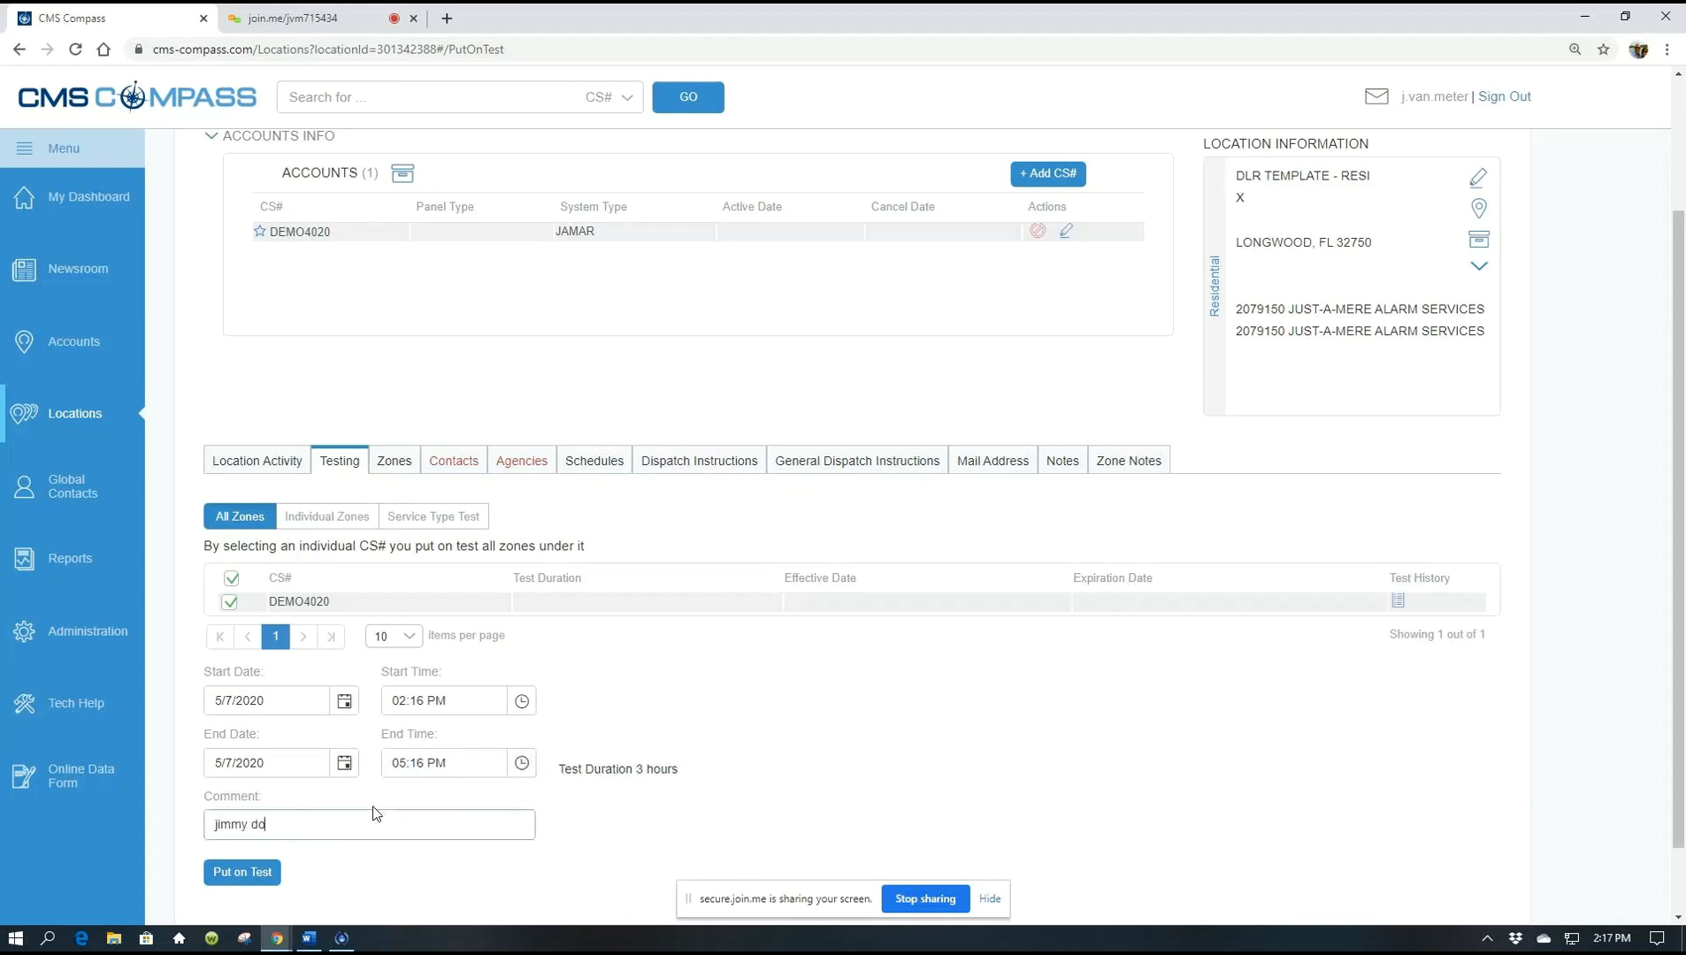
text(ing new install)
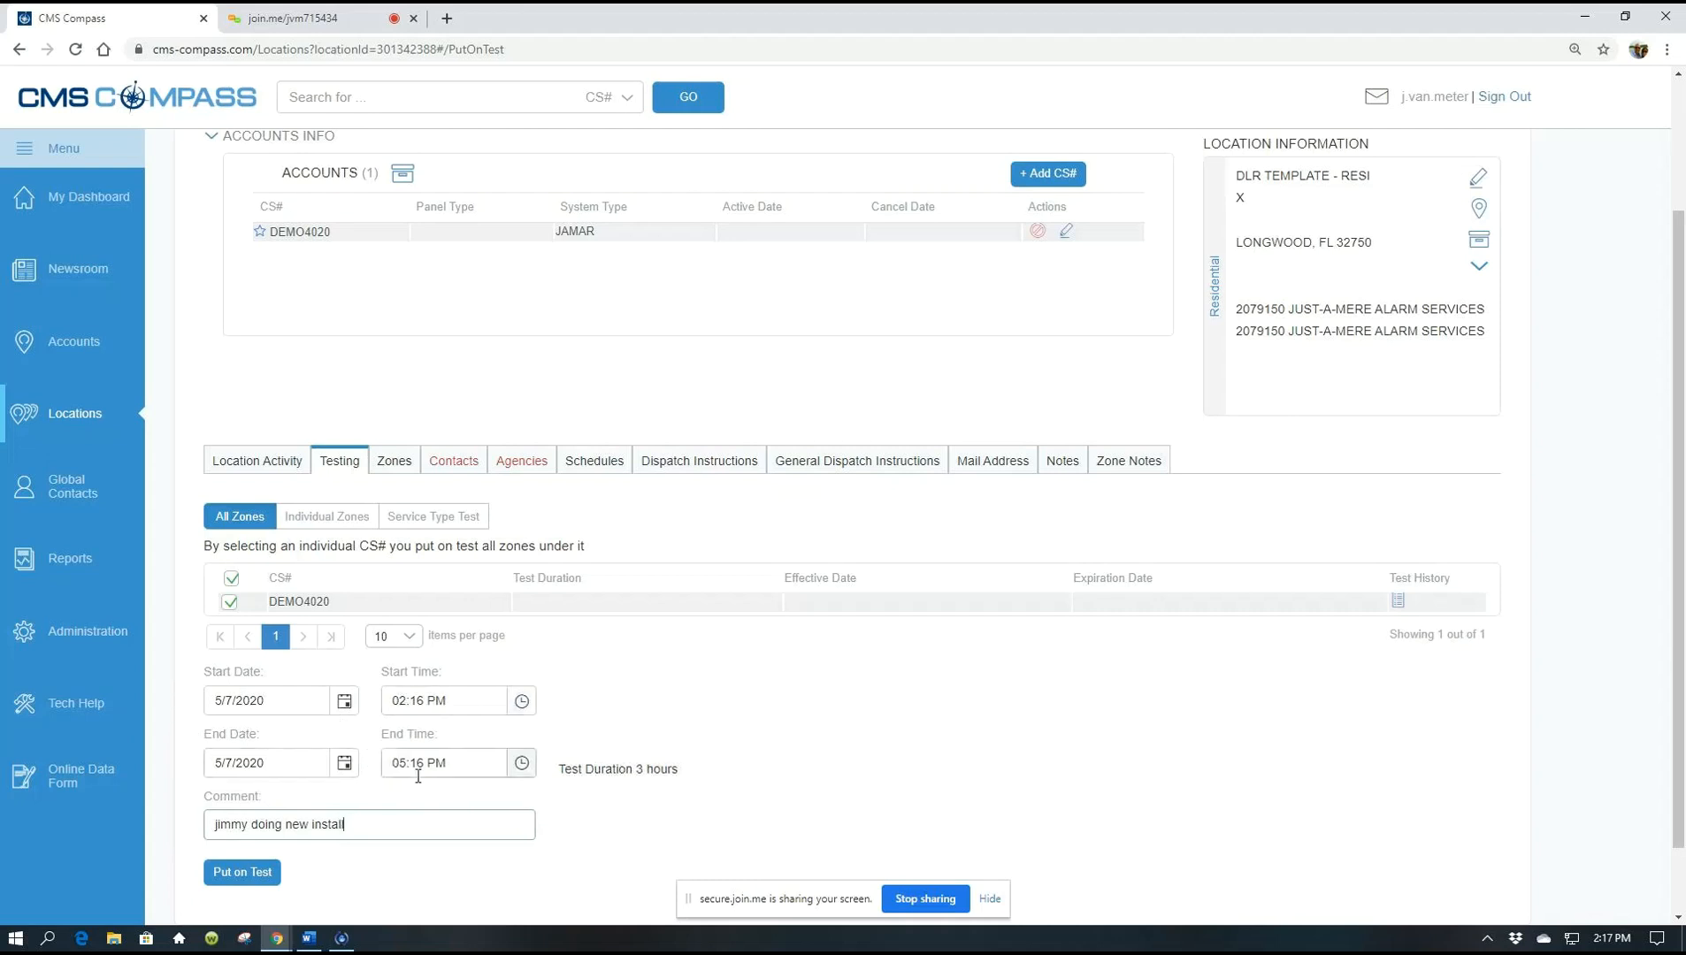
Put DEMO4020 on a 3-hour all-zones test and confirm the schedule, ending 05:17 PM
click(253, 874)
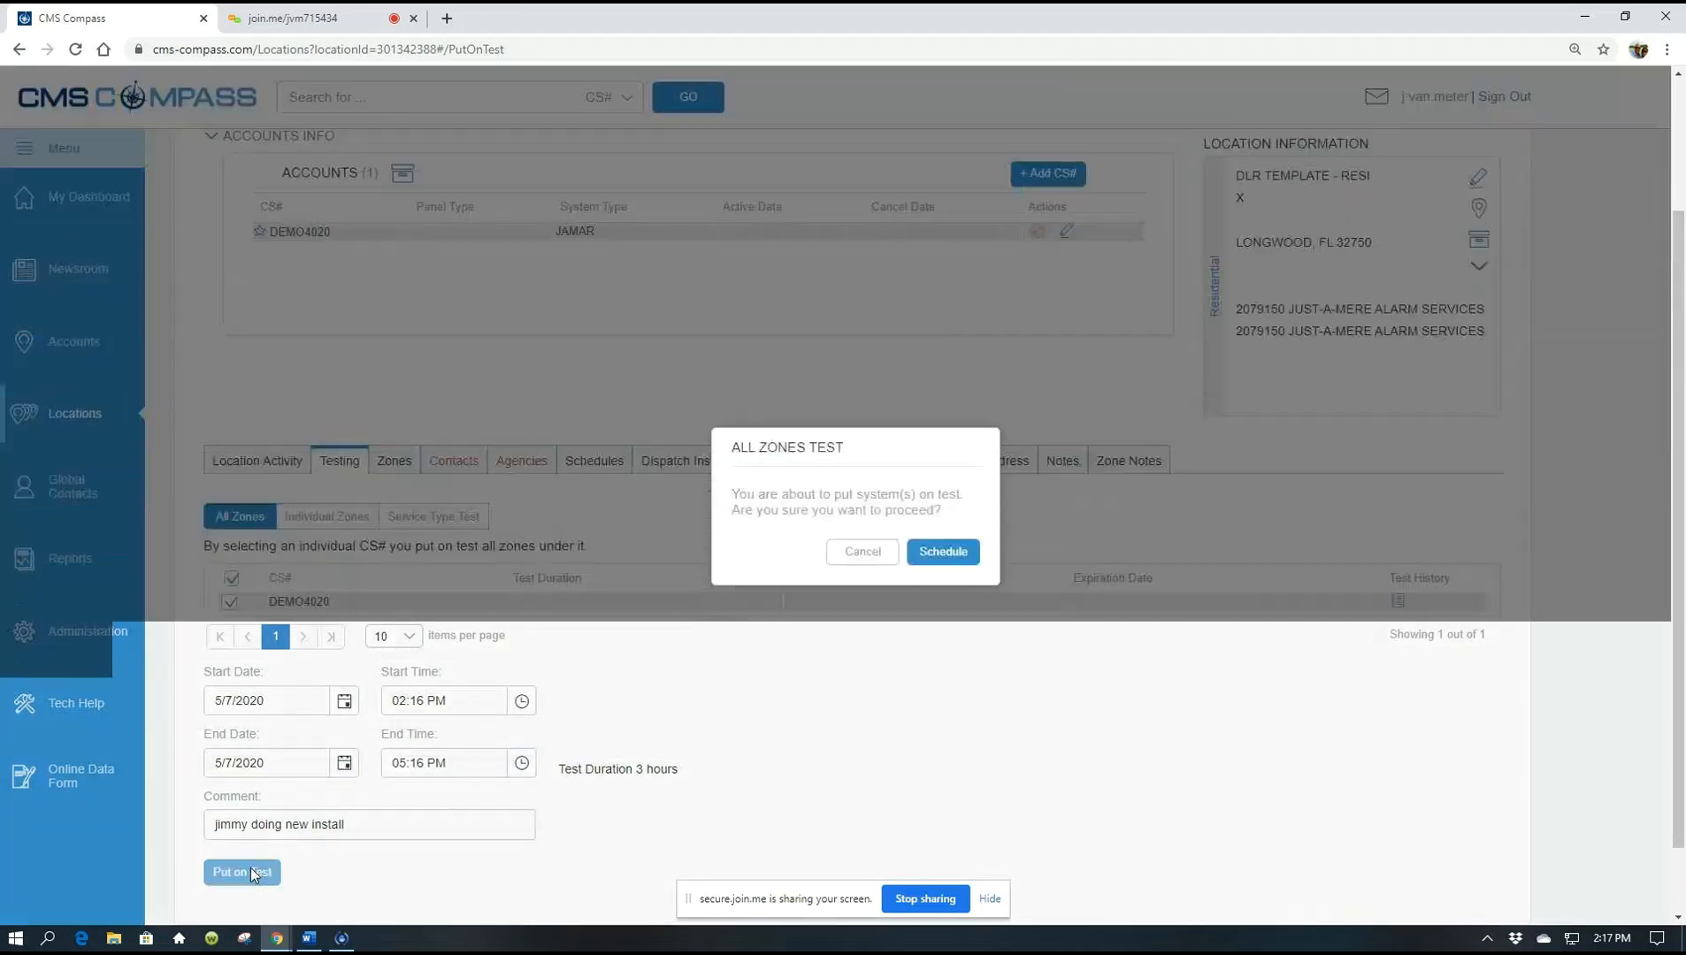
click(929, 562)
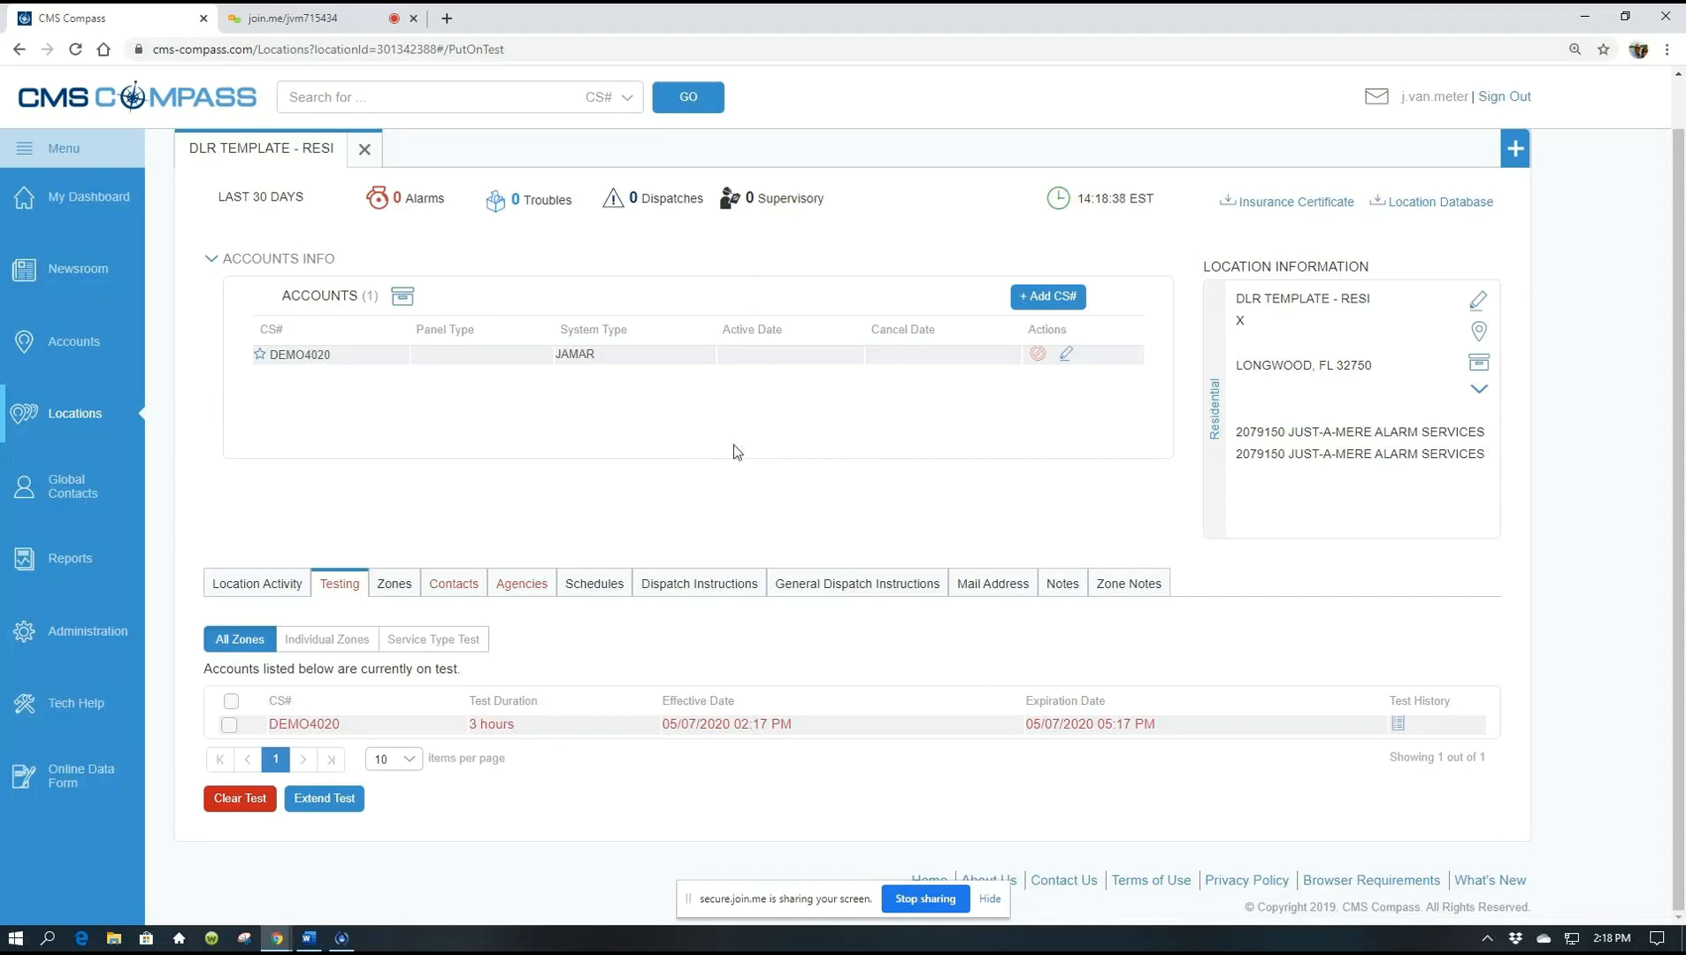
Switch the location search to Name and search for the next location by its name
click(627, 107)
click(604, 180)
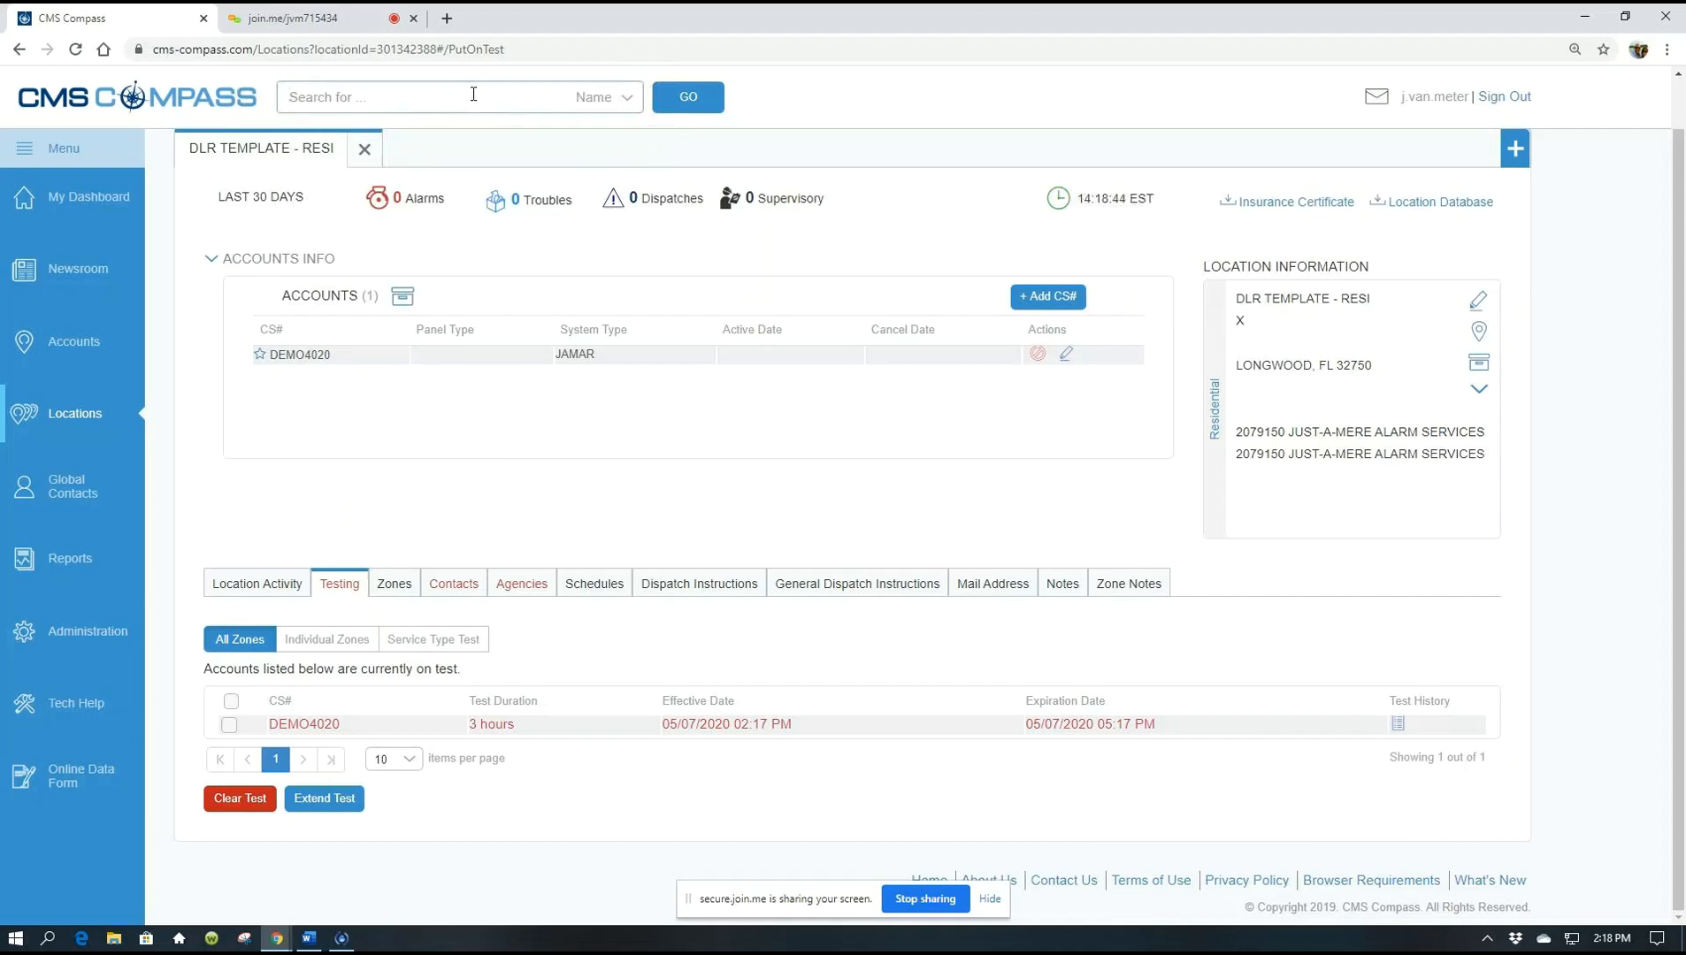
click(473, 93)
text(skywalker)
click(672, 105)
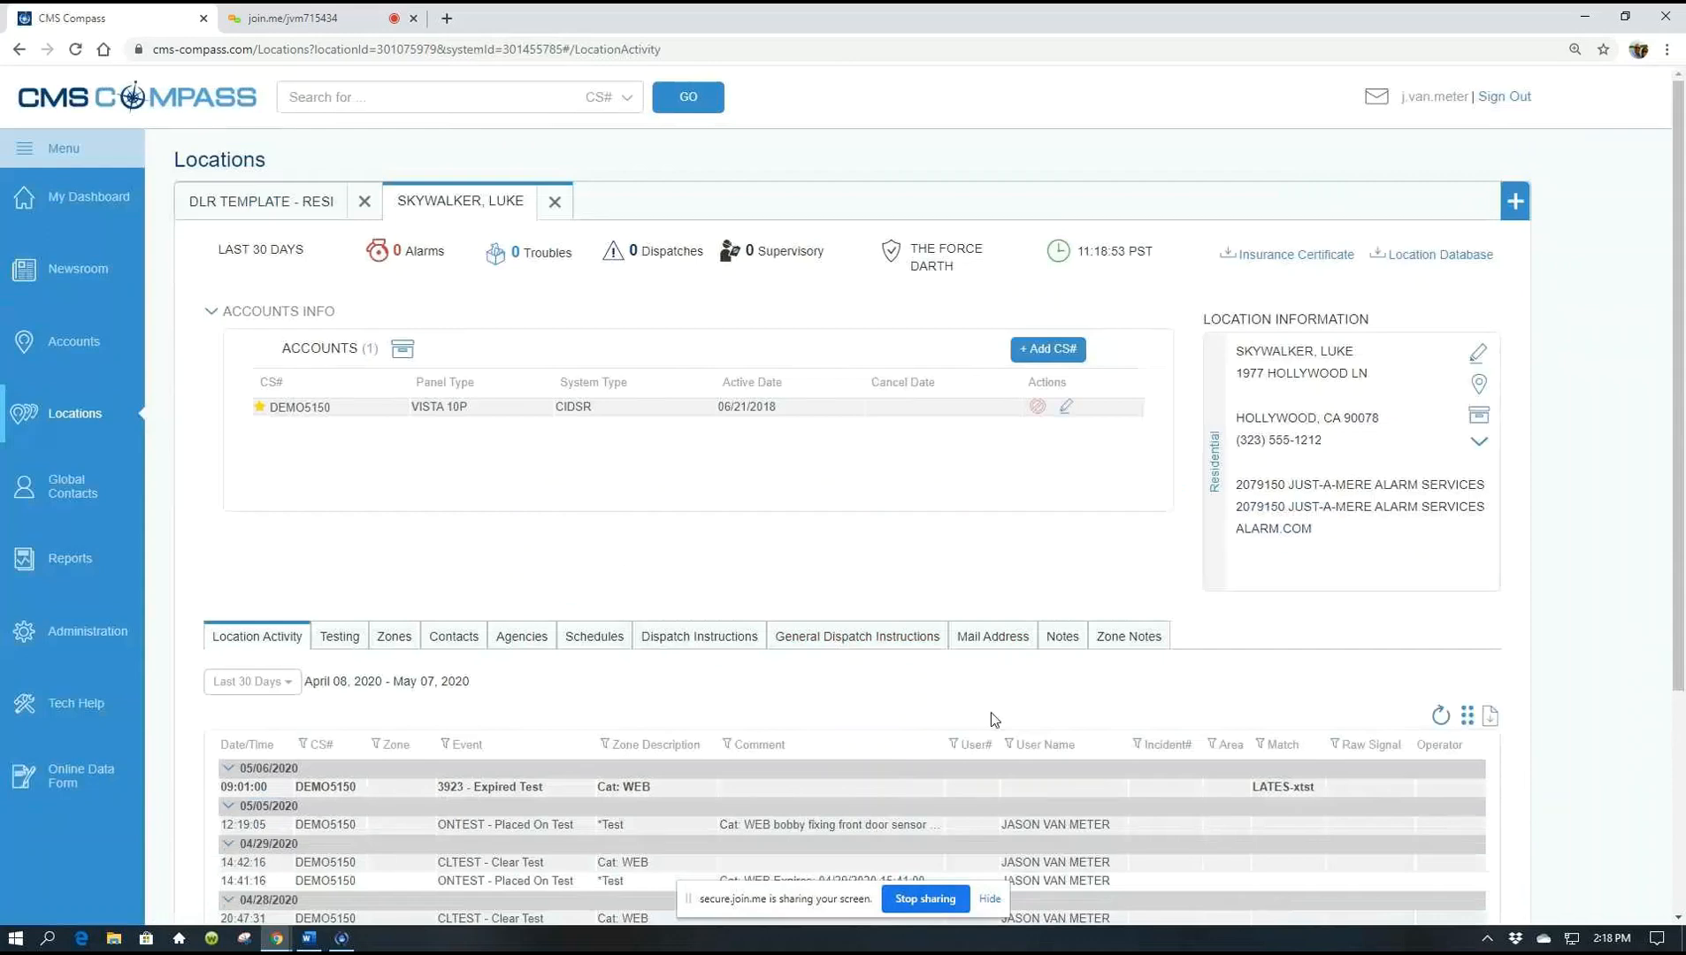
Review the found location's zone list, then show its Testing section for DEMO5150
scroll(1100, 650, down, 3)
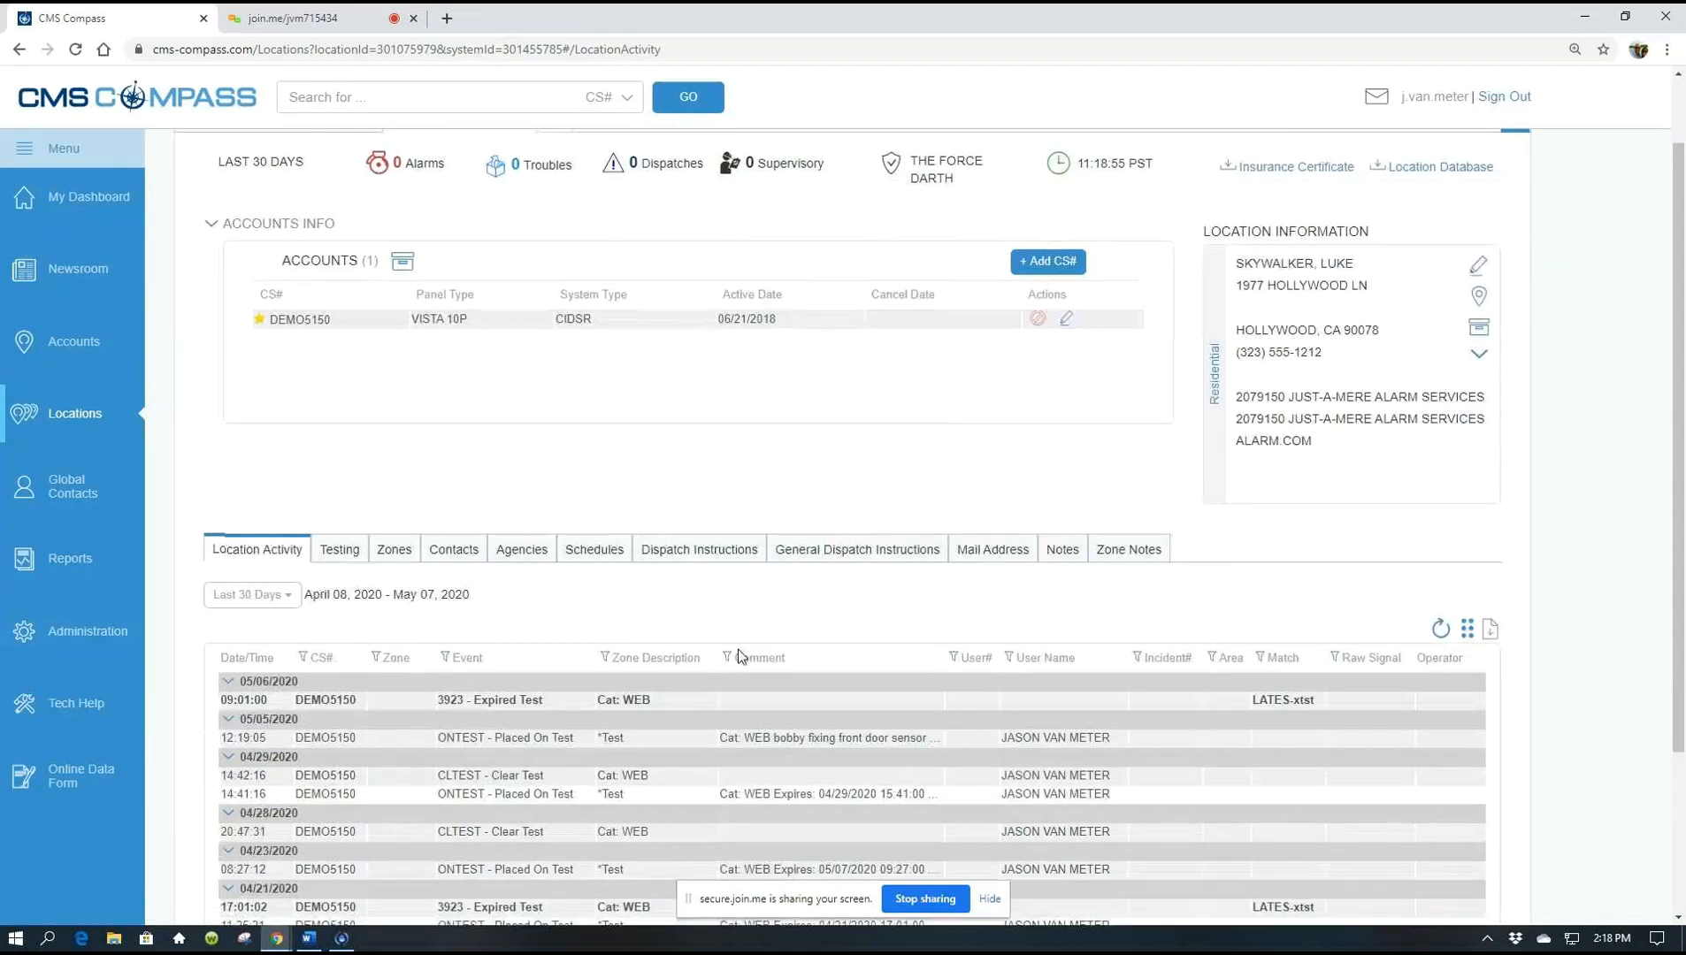
click(394, 549)
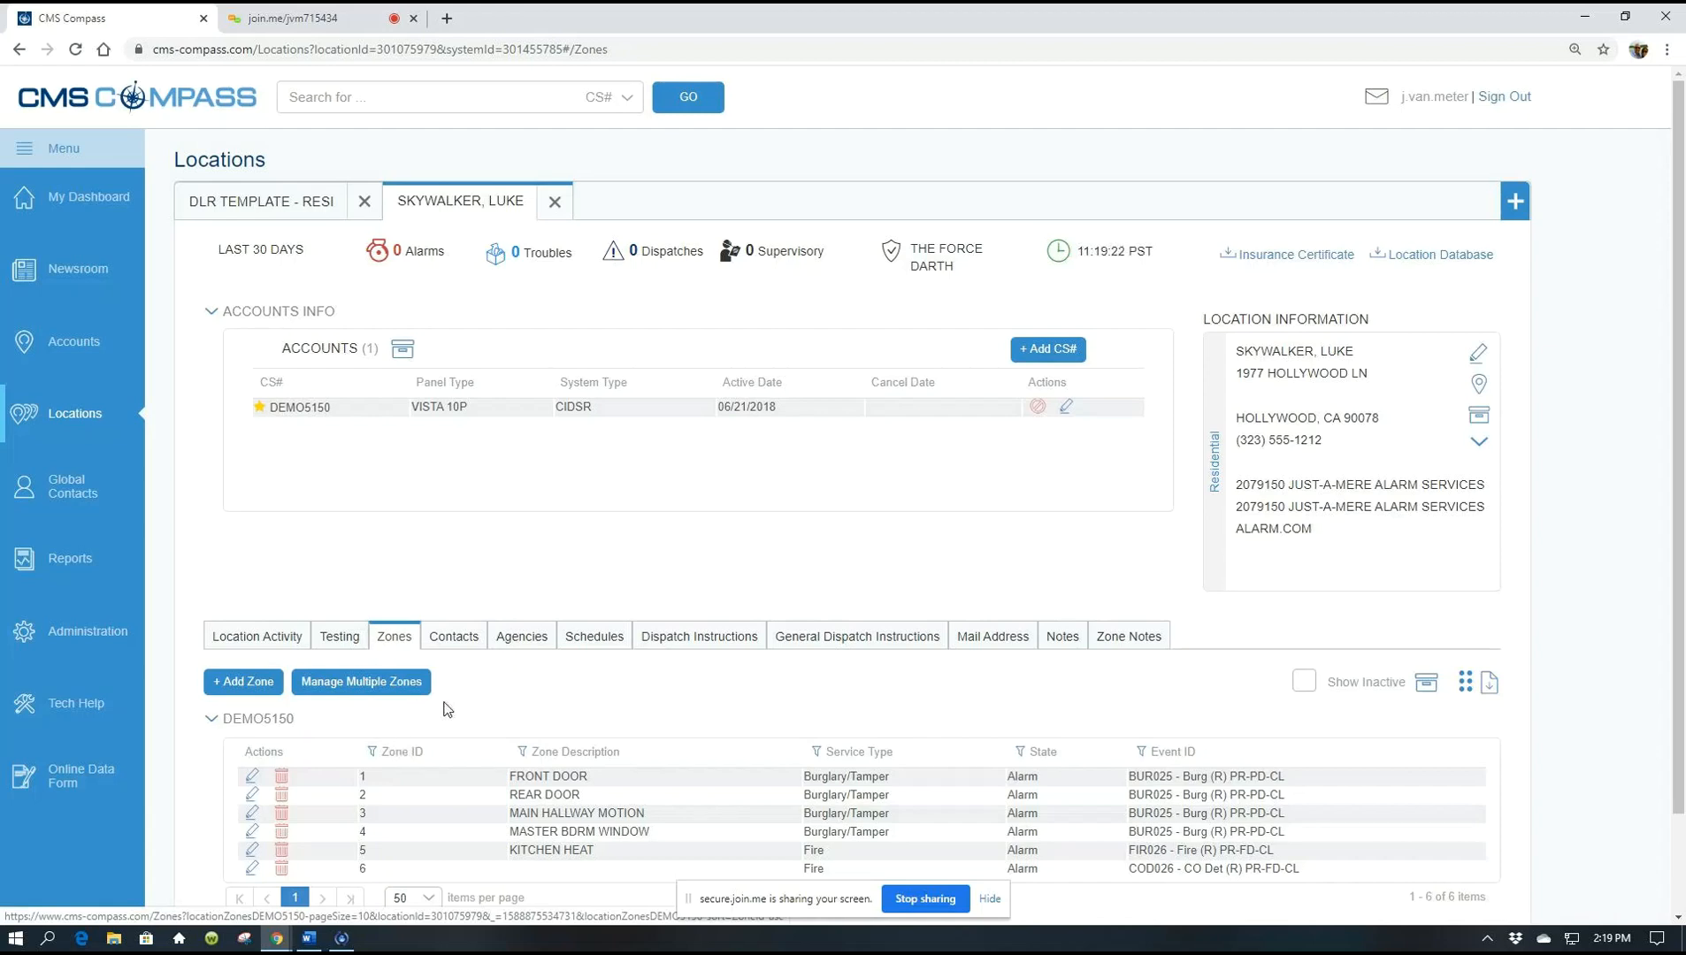
click(341, 637)
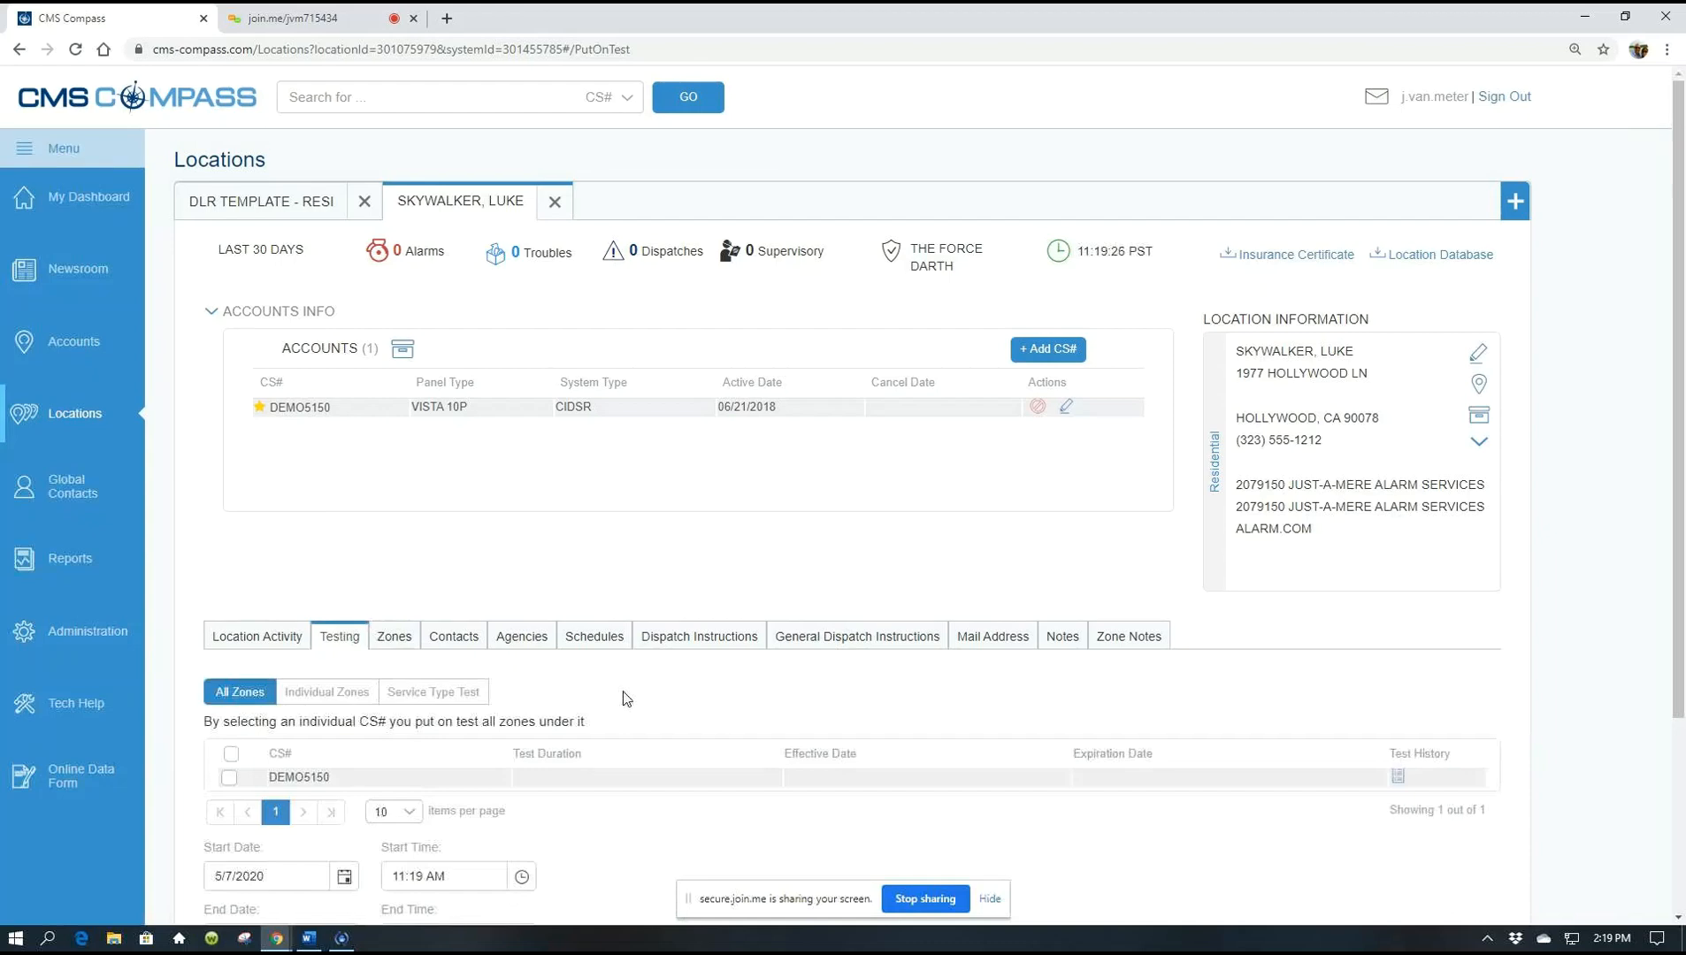
Choose Individual Zones, select zone 1 FRONT DOOR, and bring up its Define Time & Date form
scroll(626, 699, down, 1)
scroll(623, 697, down, 1)
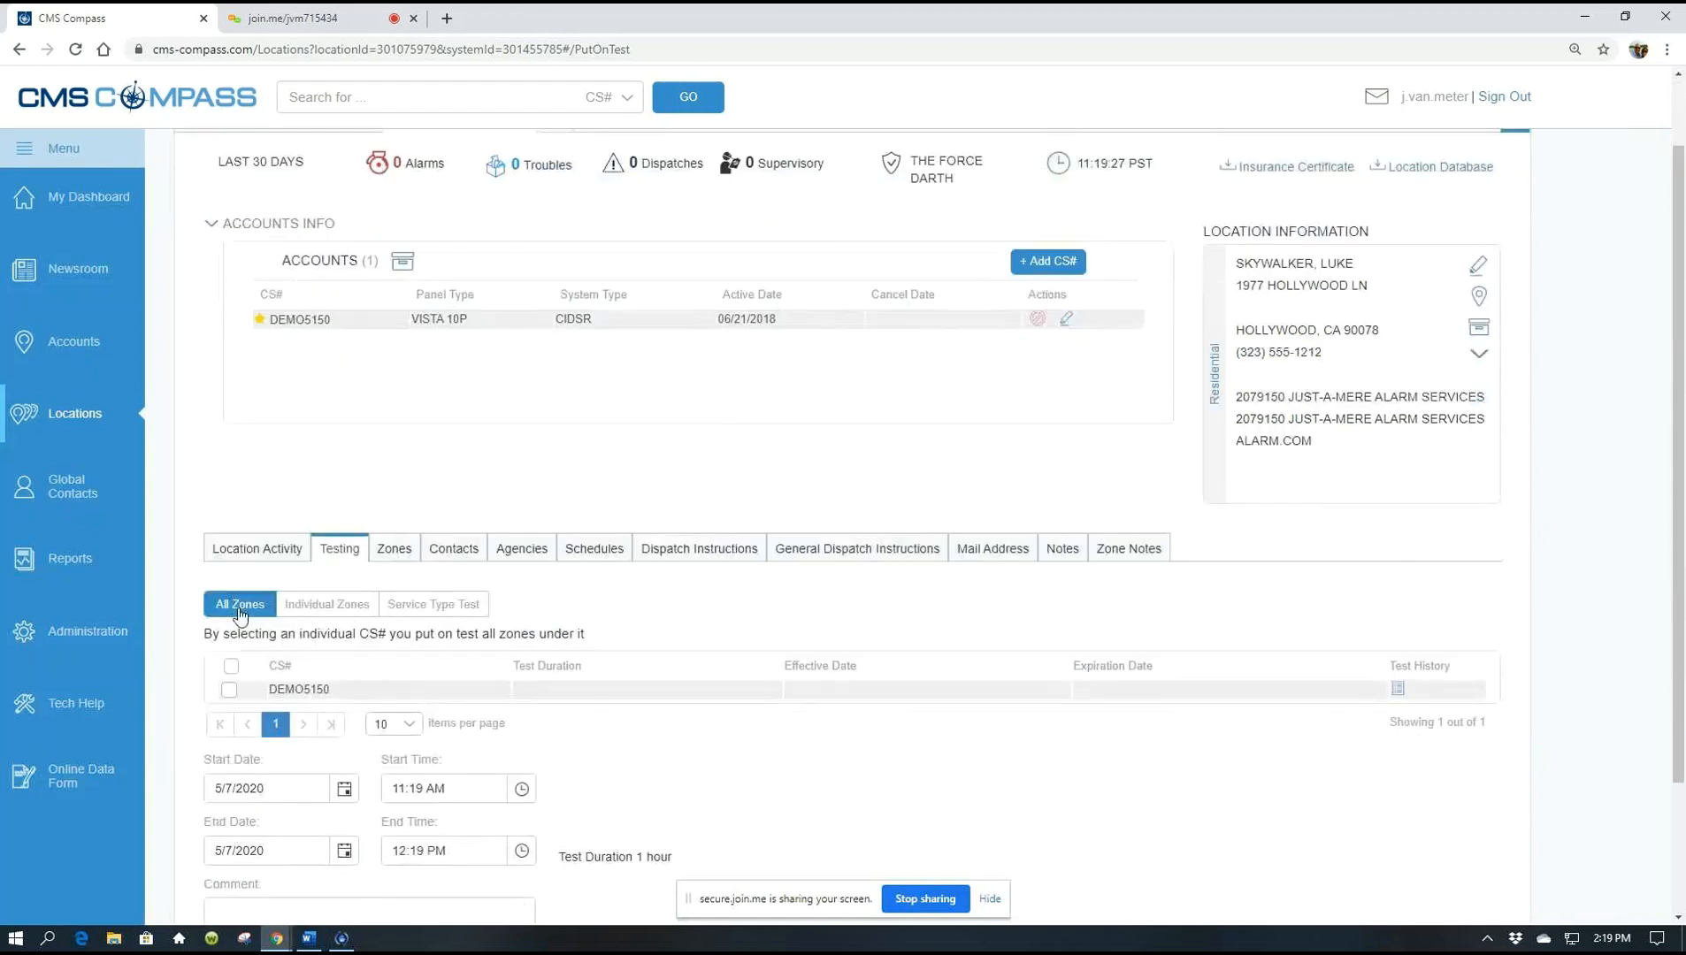
click(318, 609)
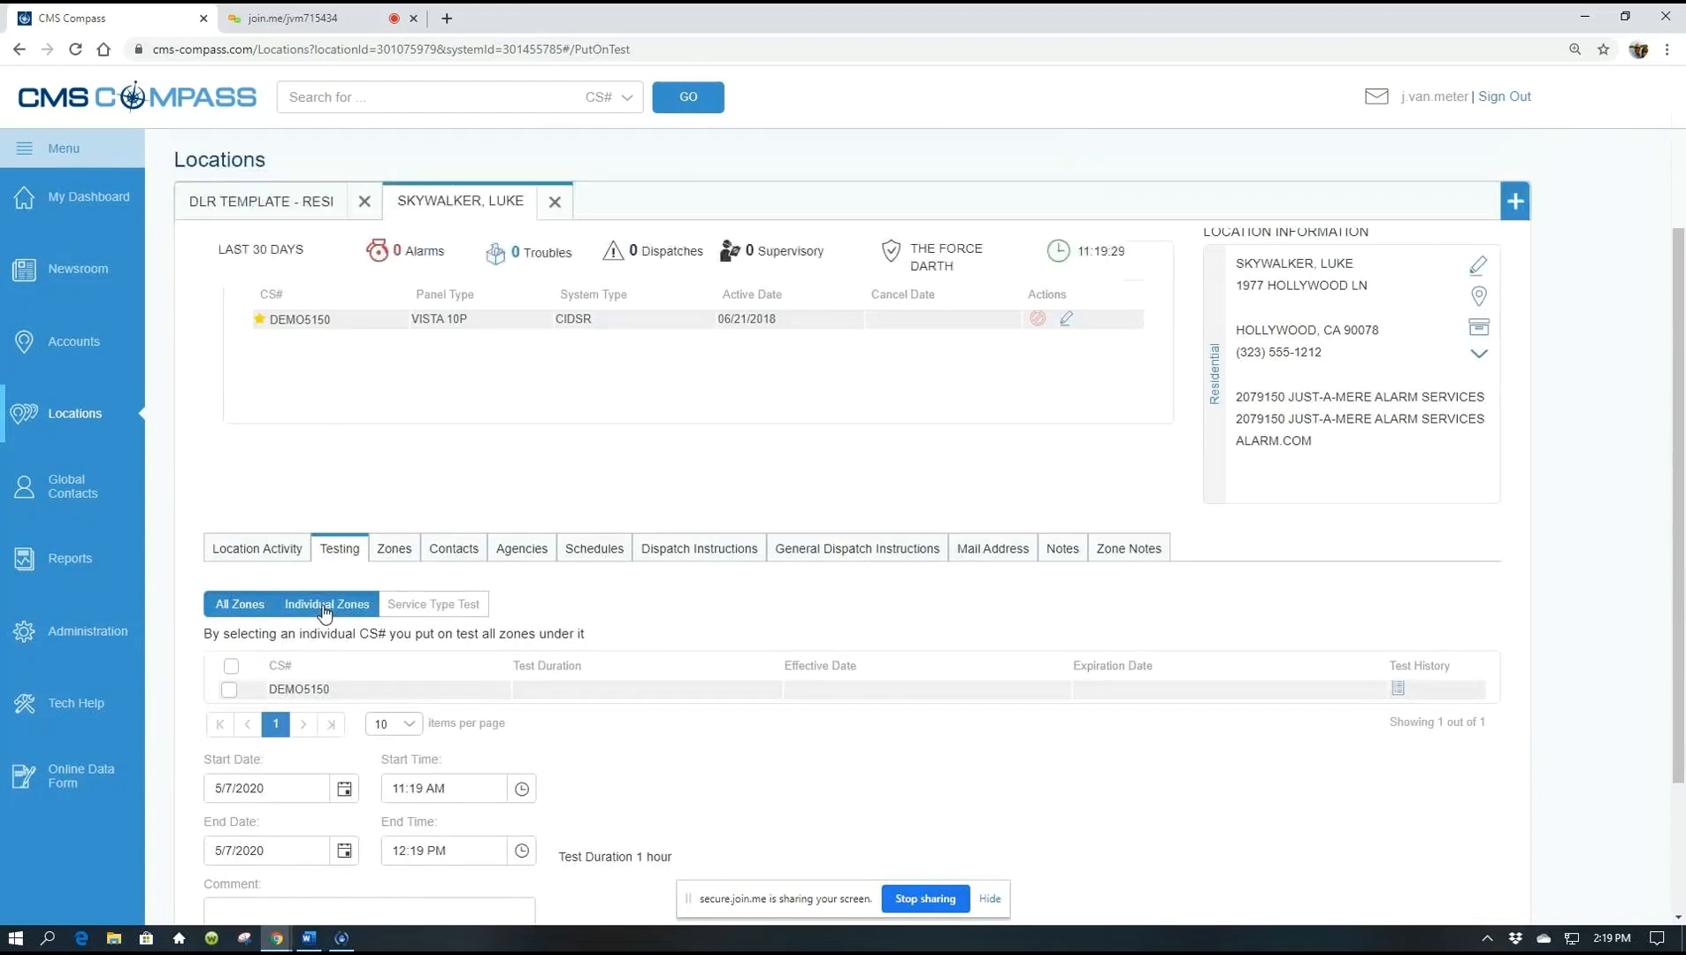
scroll(741, 689, down, 1)
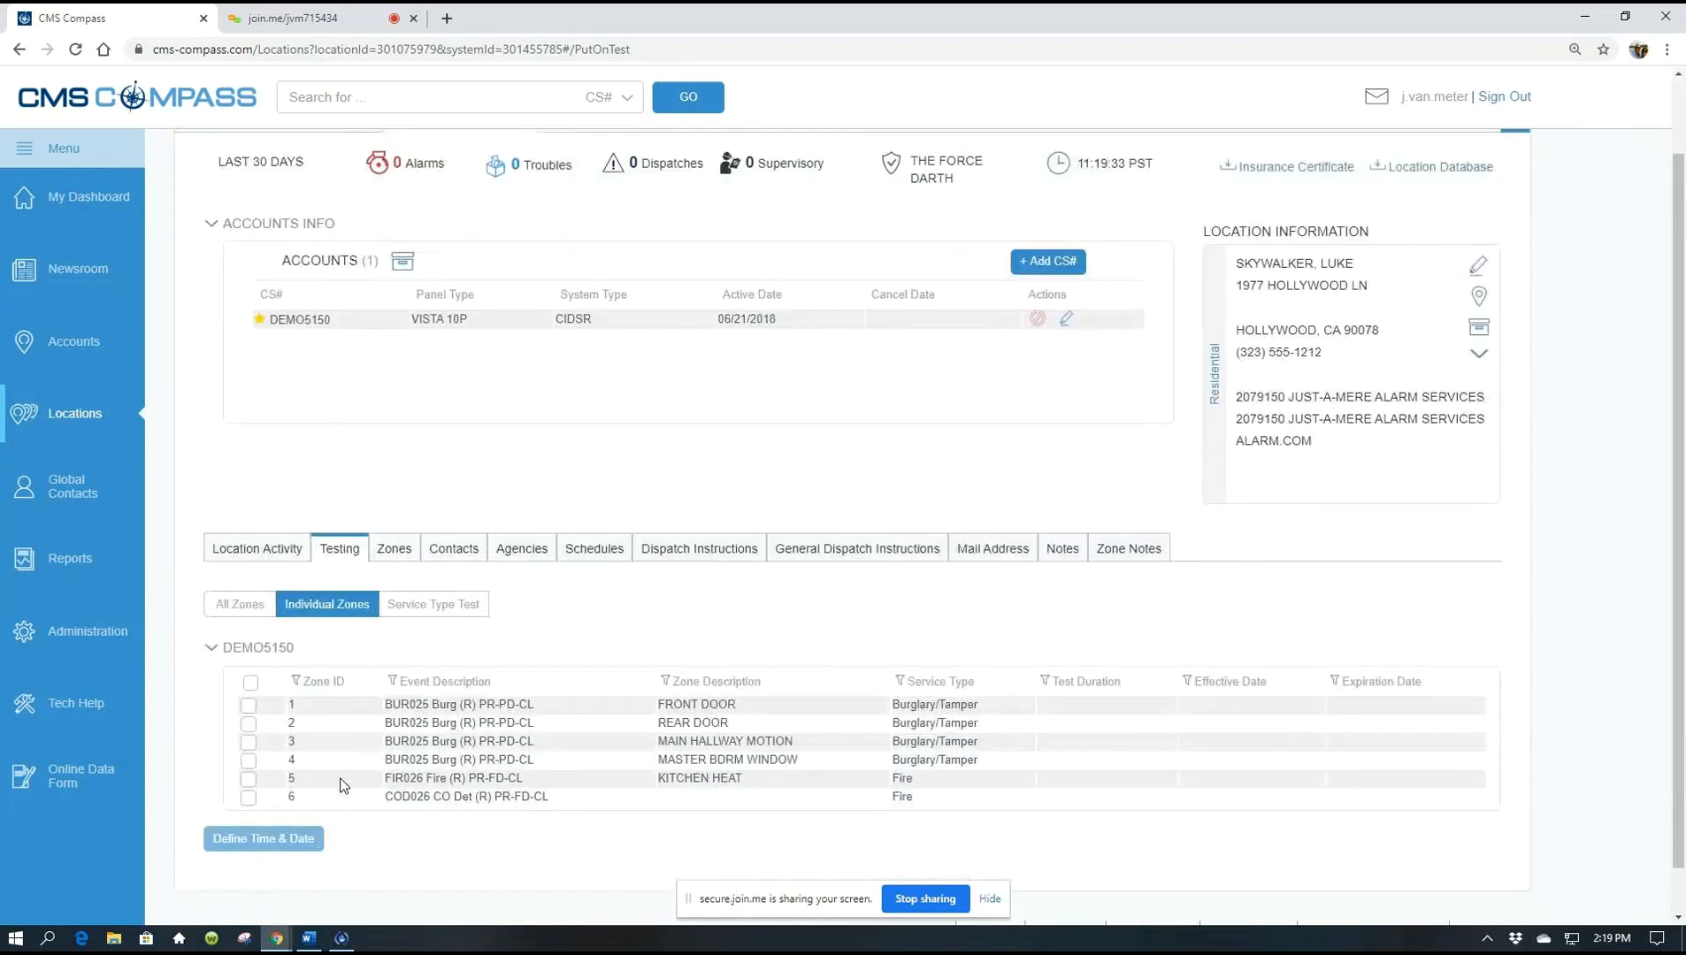
click(249, 706)
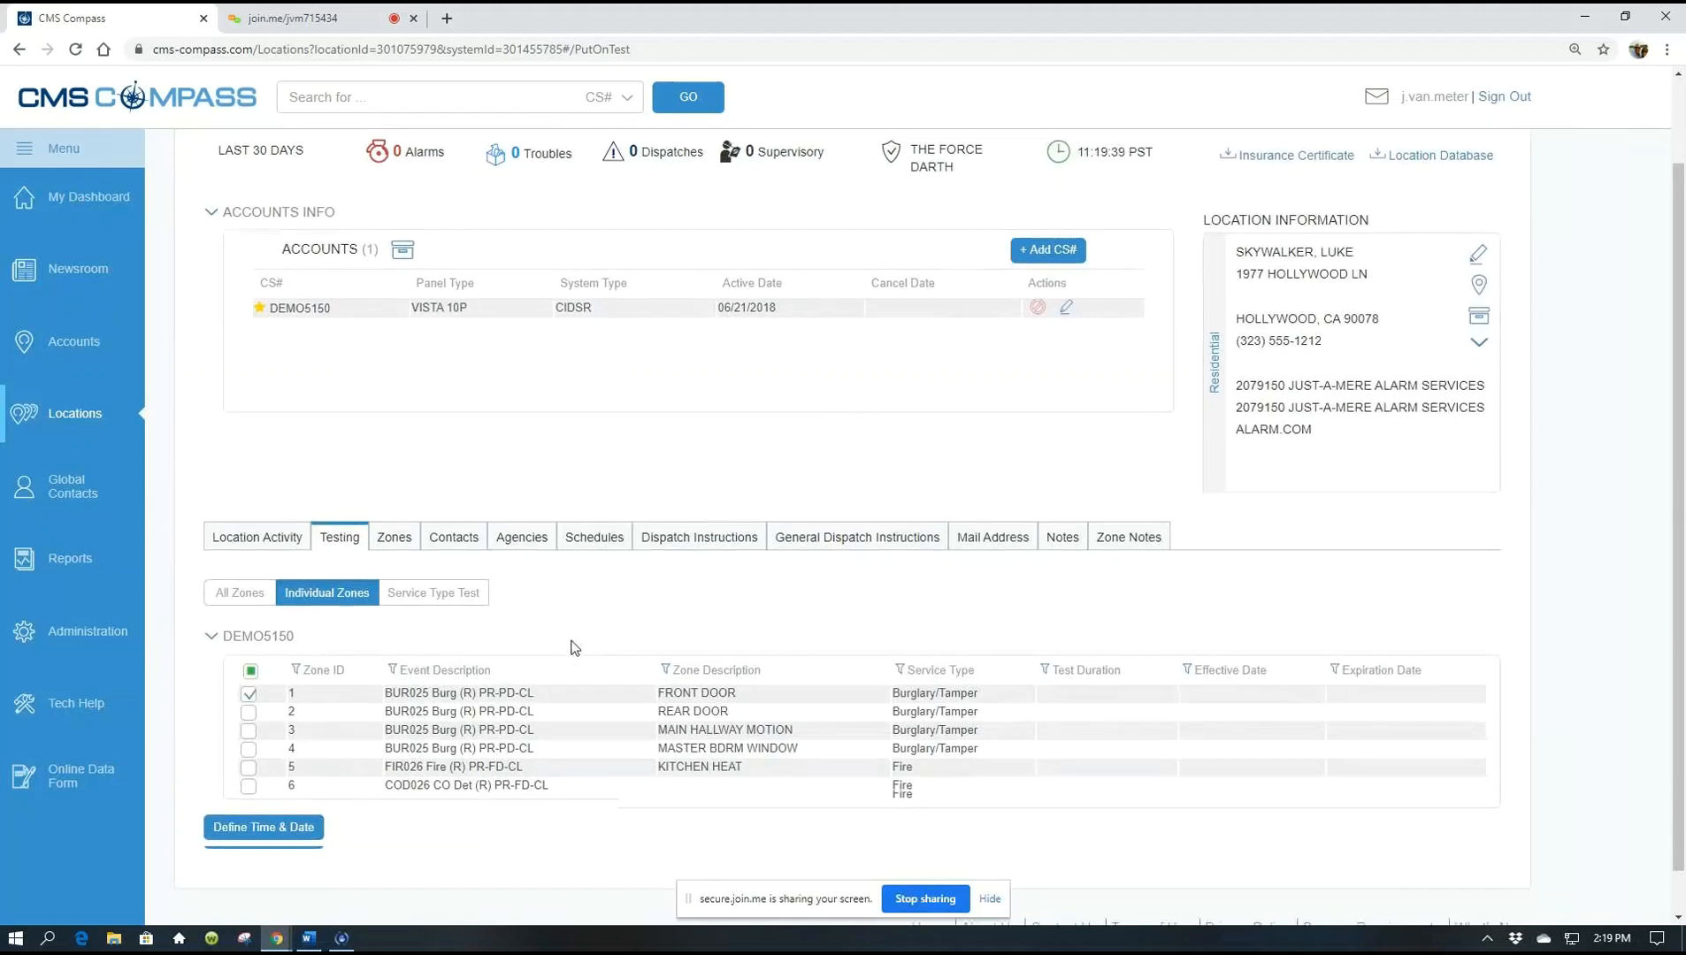
scroll(573, 648, down, 1)
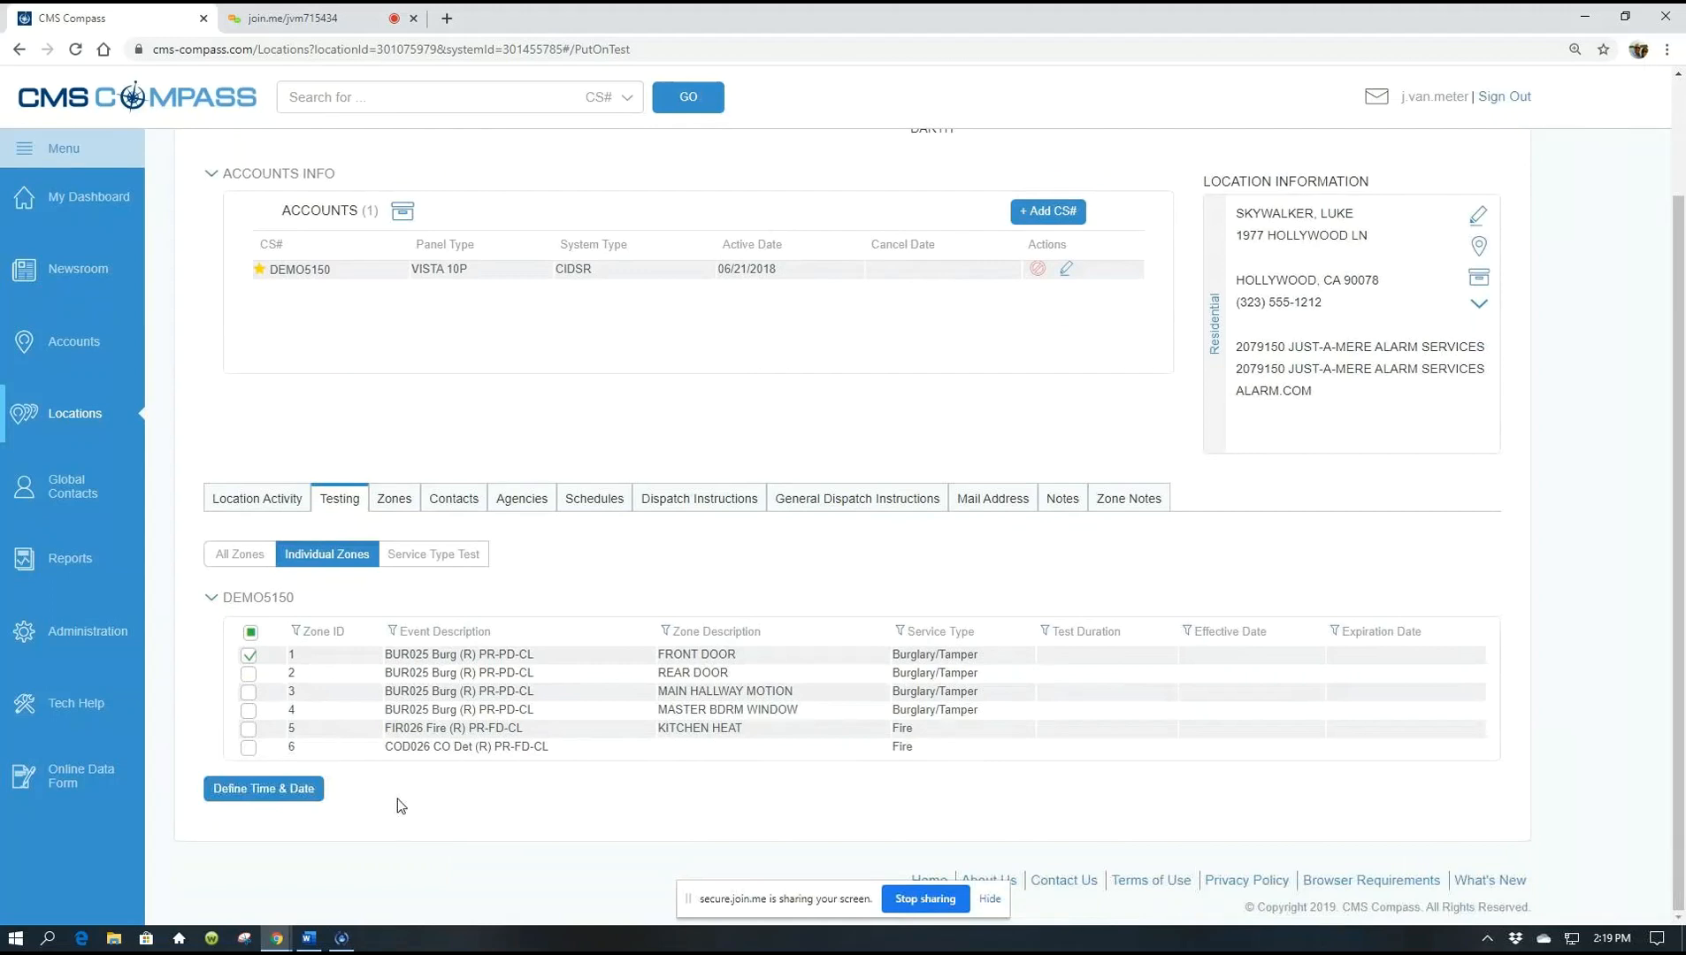
click(257, 788)
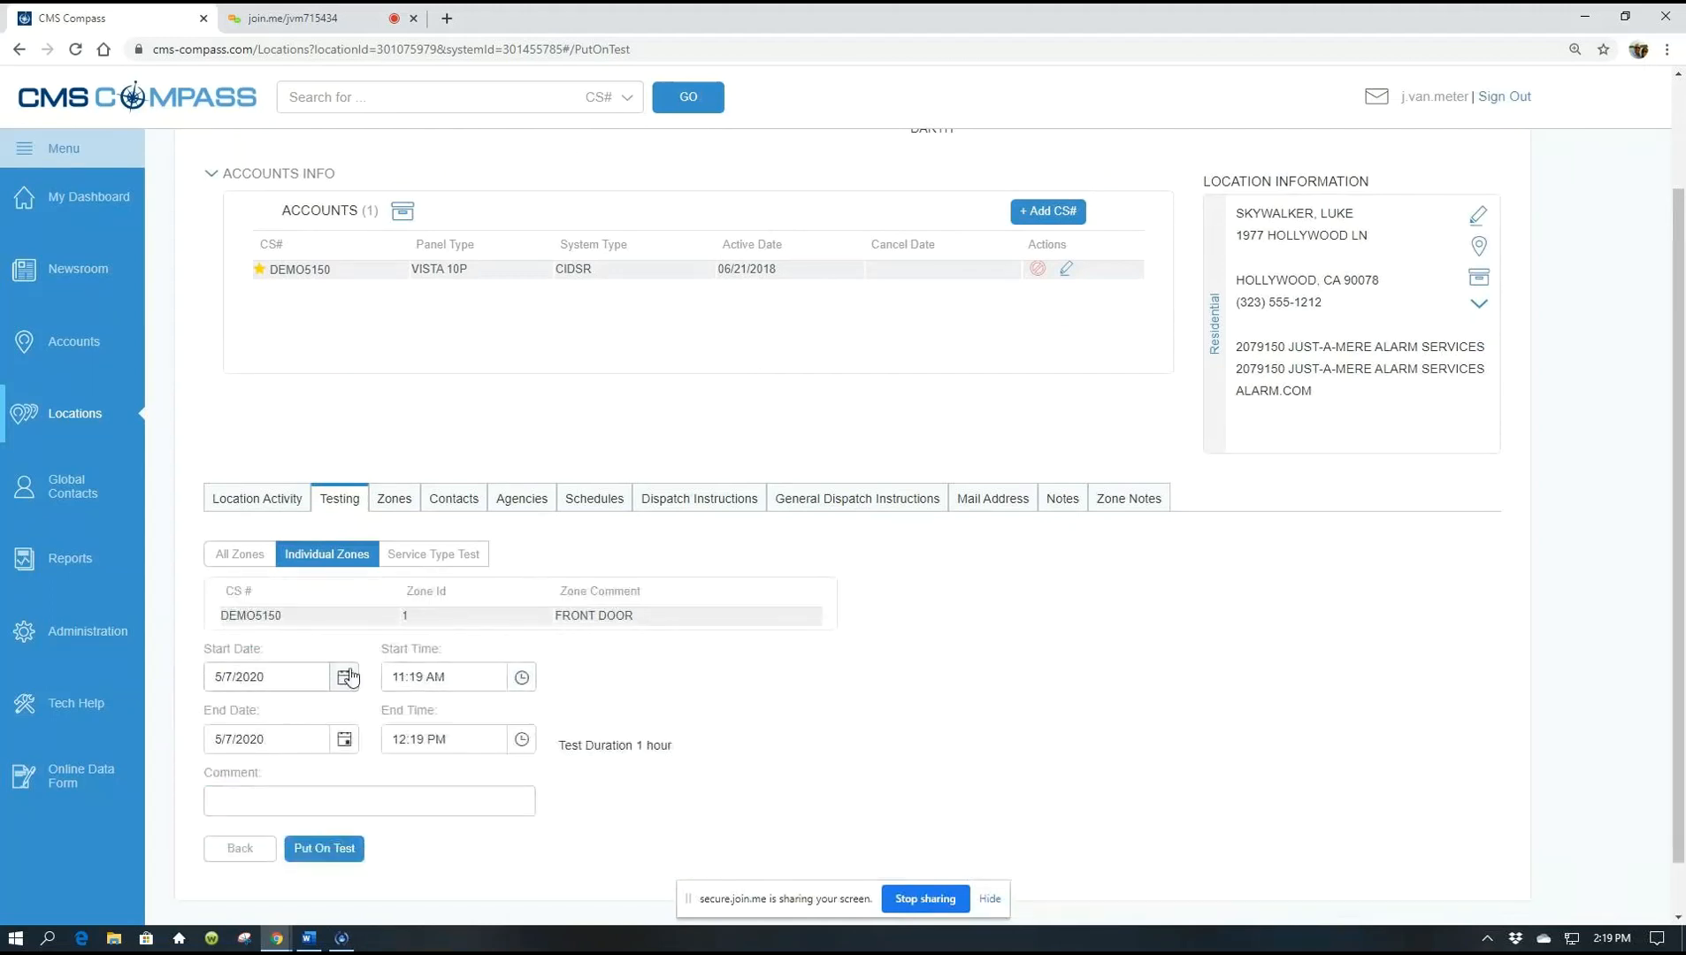
End zone 1's test on 5/8/2020 at 9:00 AM, comment that zone 1 is being fixed, and submit
click(341, 743)
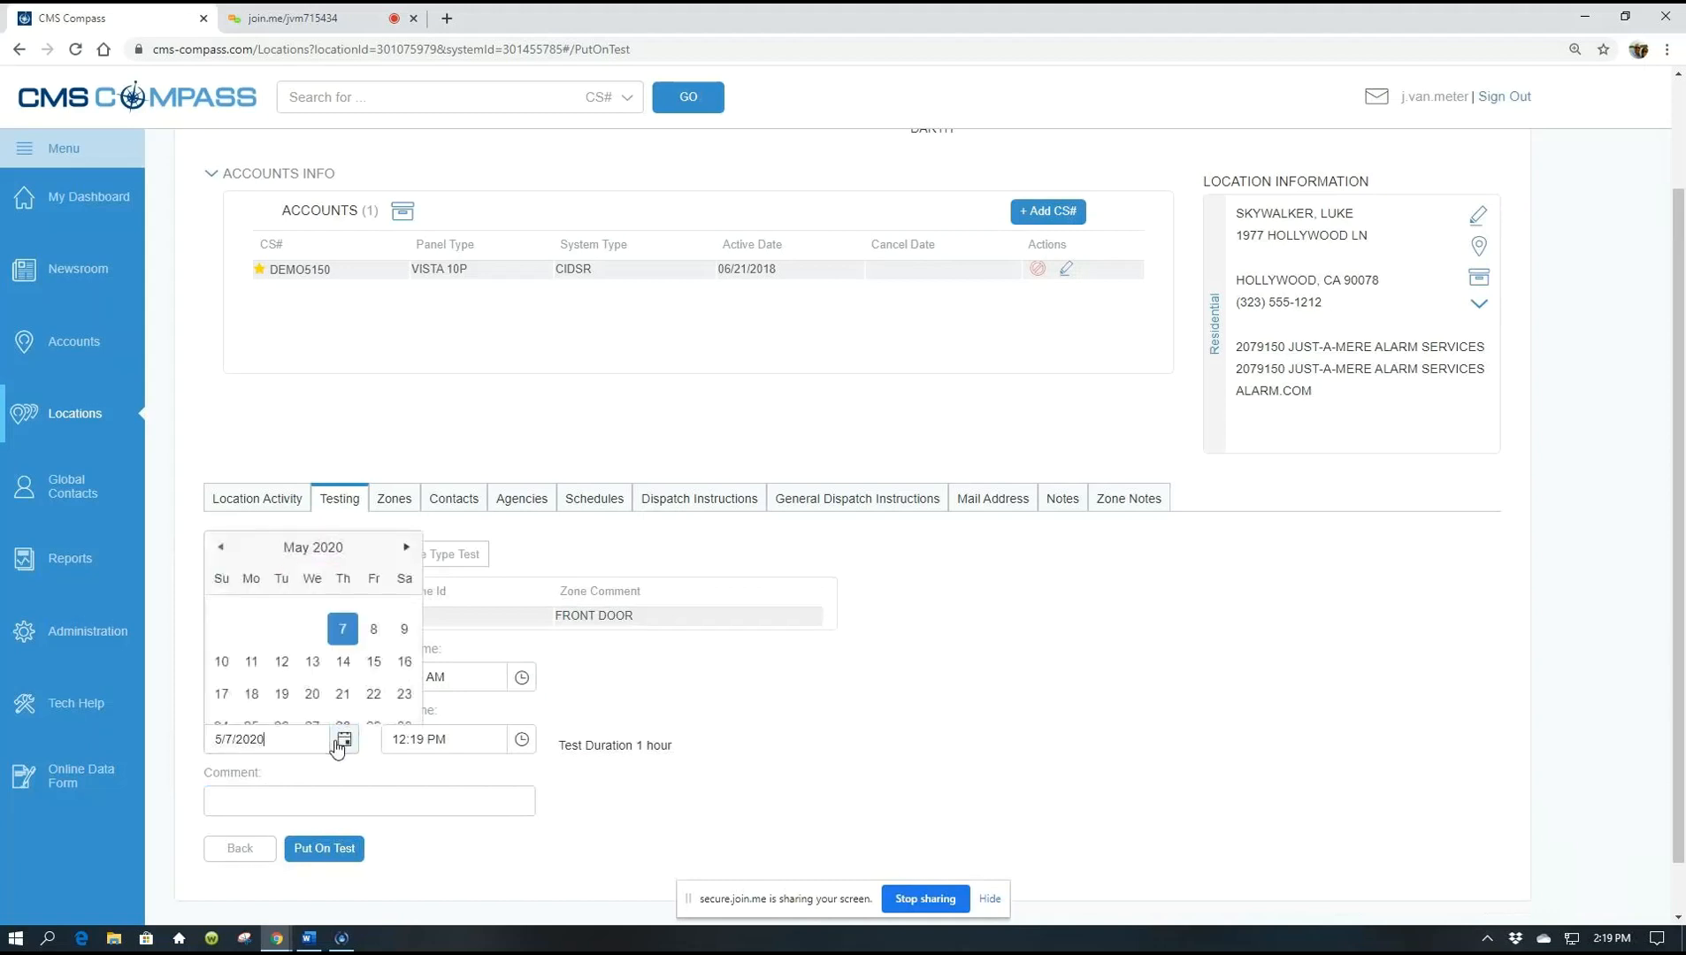
click(374, 629)
click(522, 740)
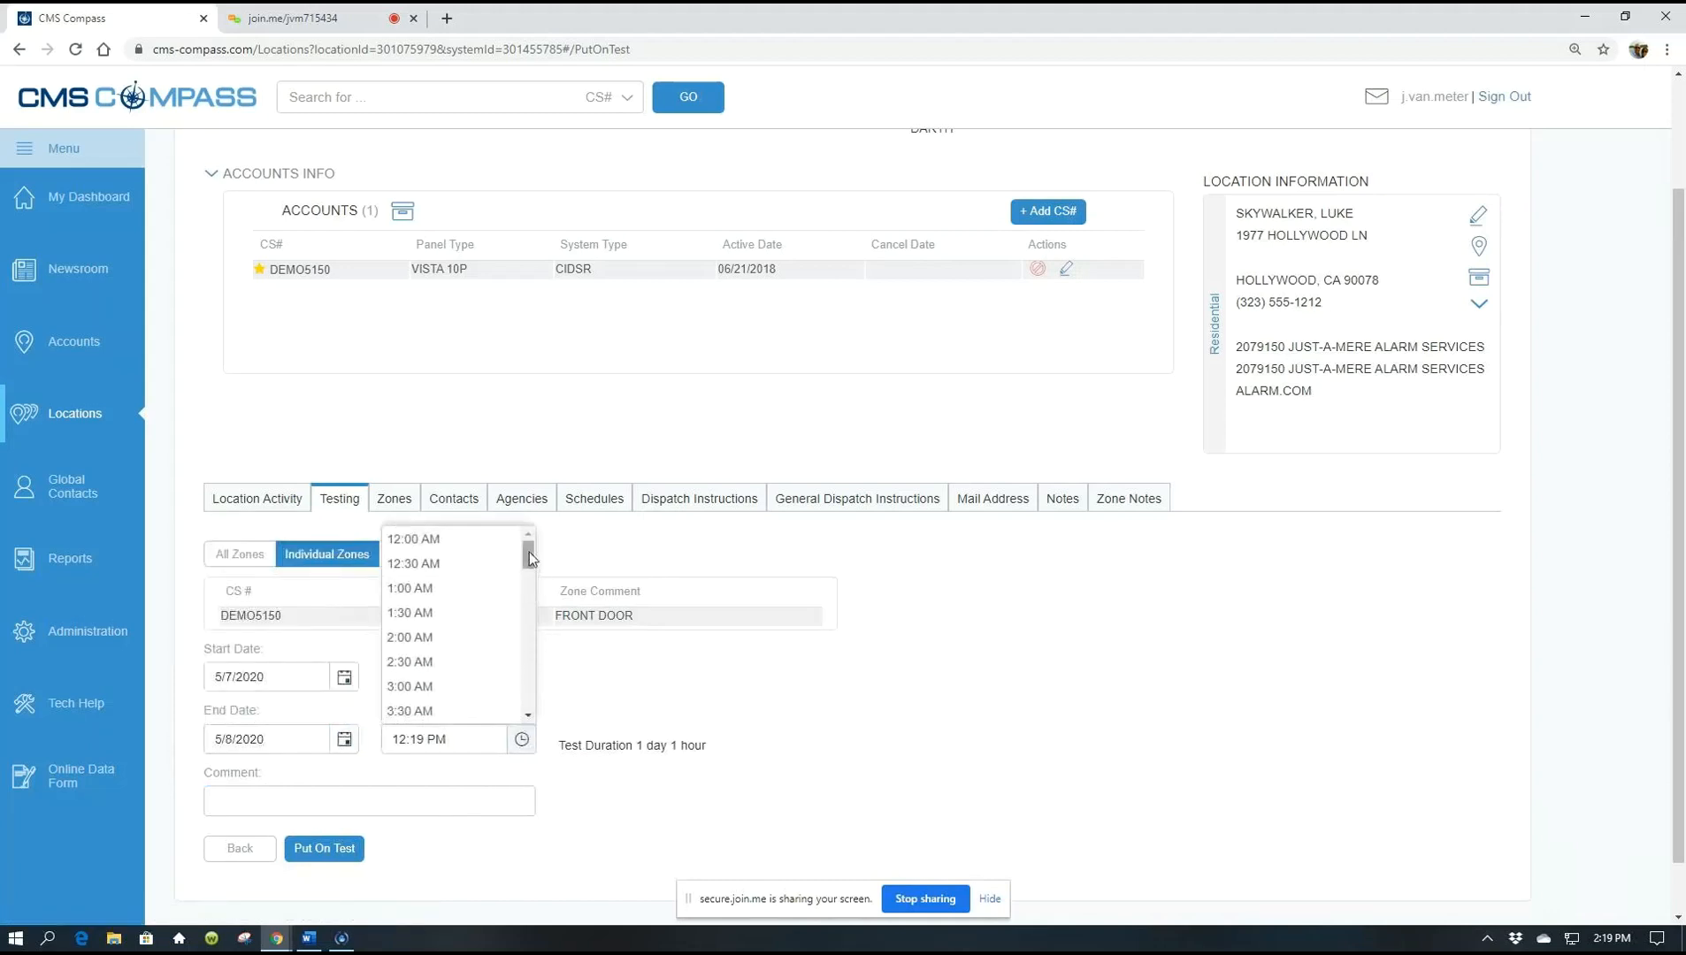
drag(529, 555, 521, 602)
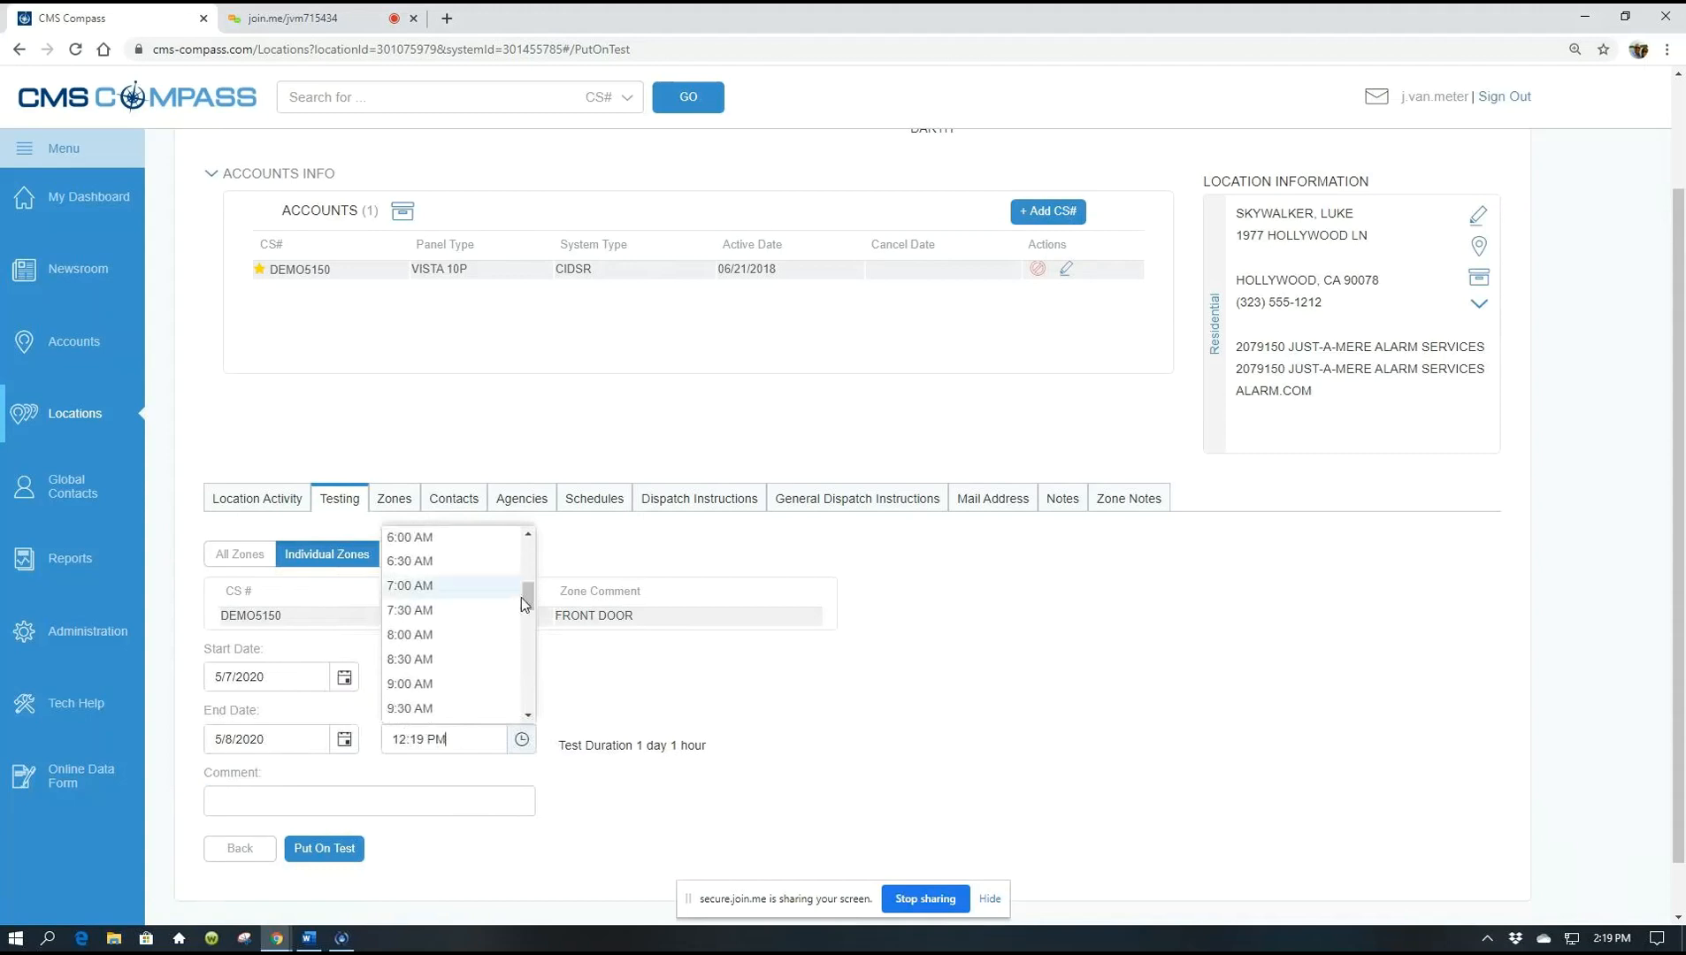
click(423, 684)
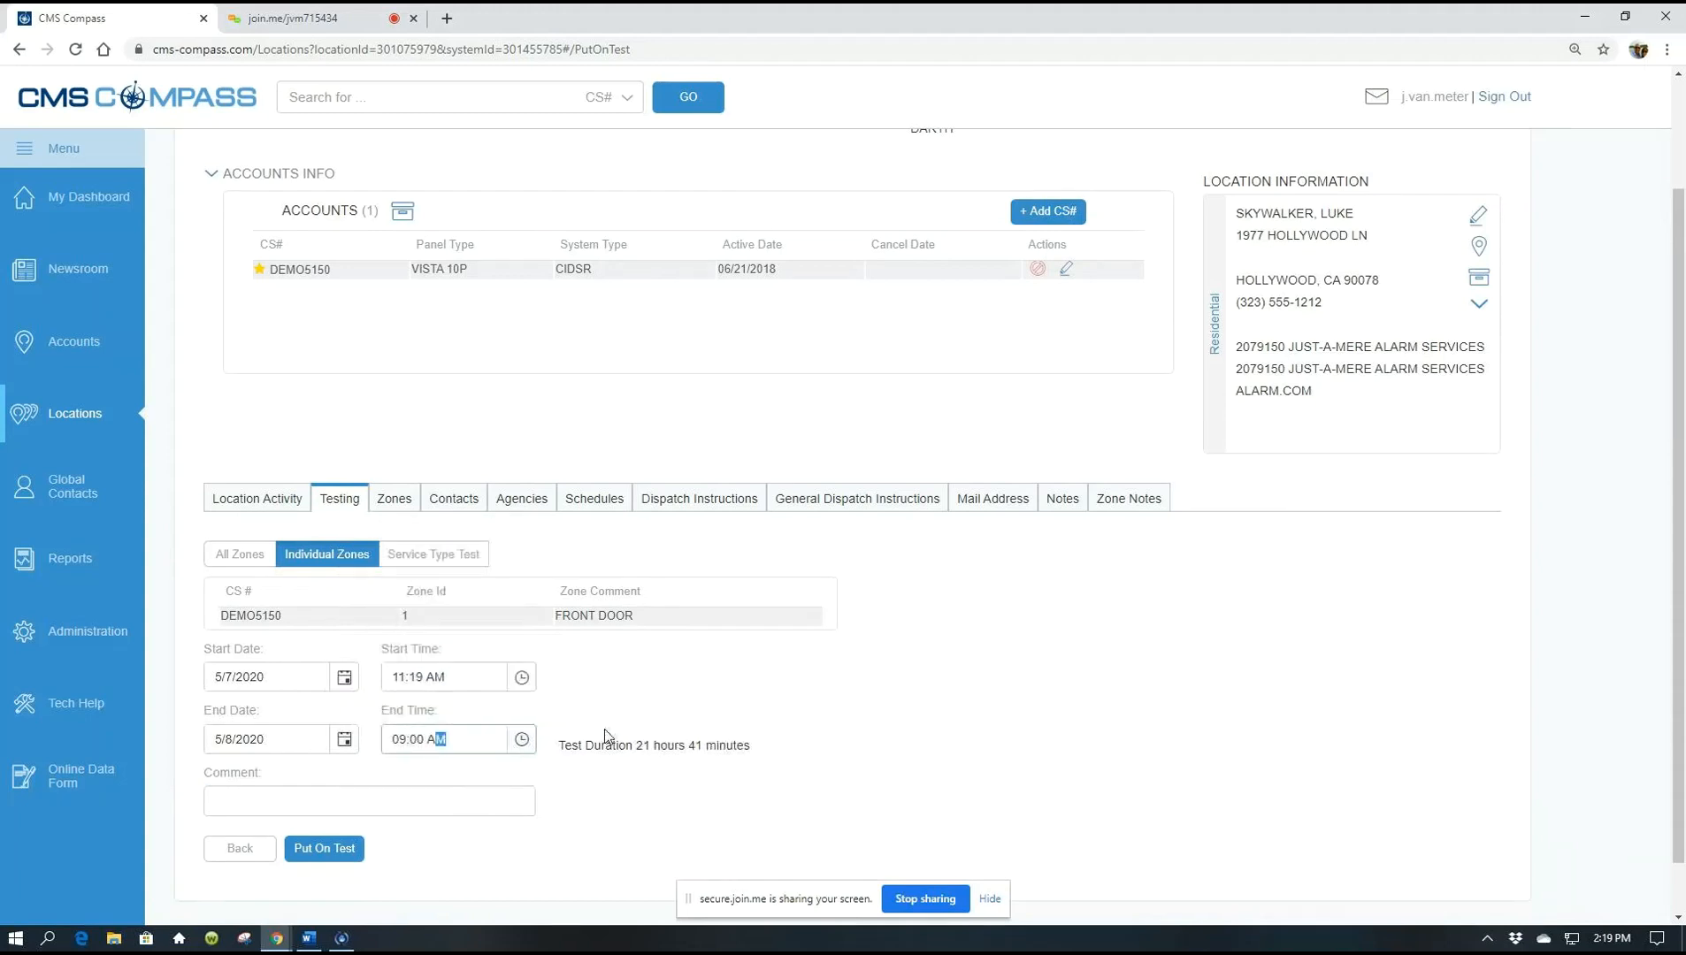
click(246, 796)
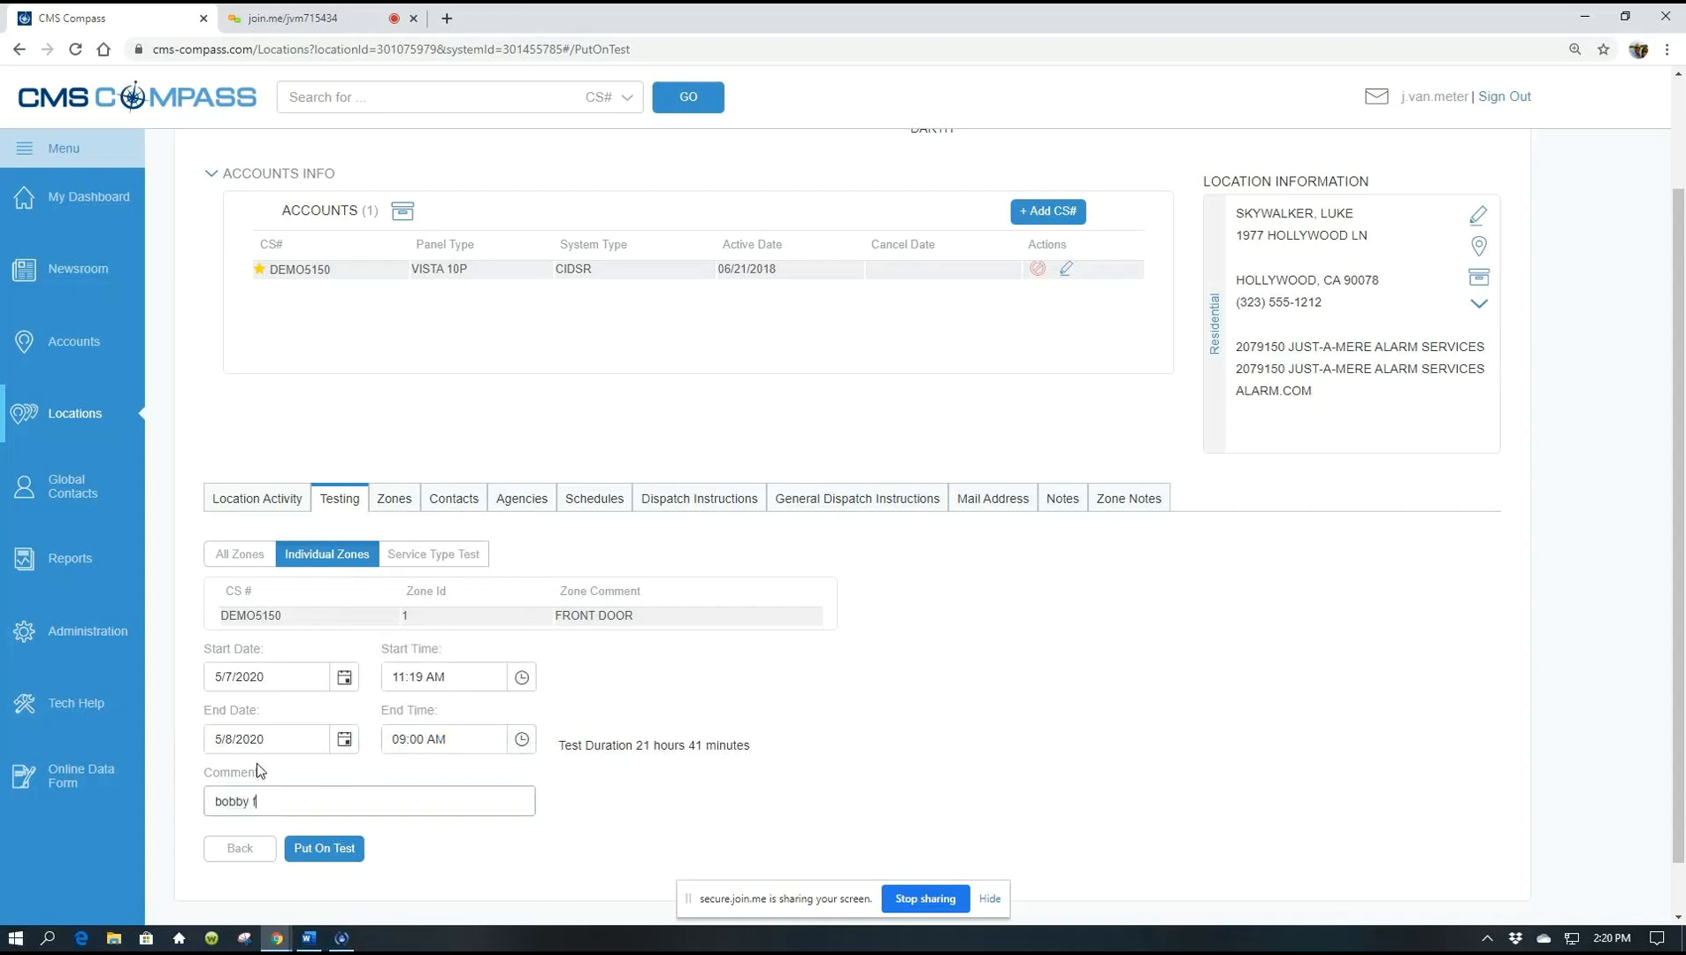
text(bobby fixing zone 1)
click(335, 856)
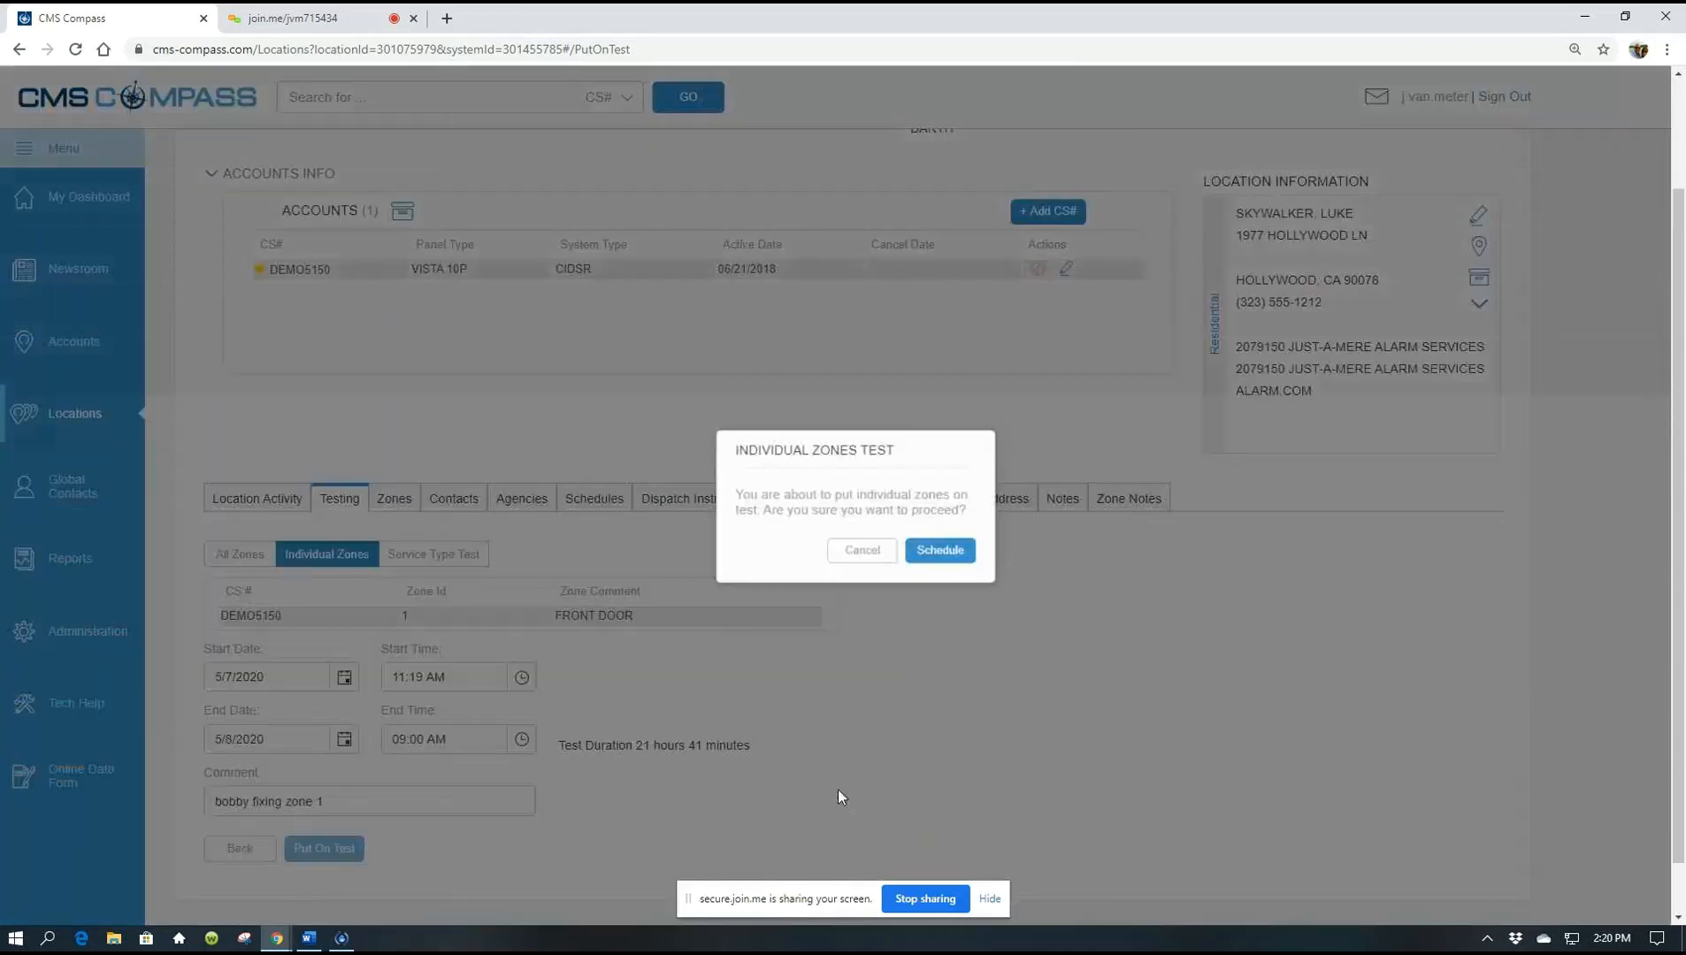
Confirm the Individual Zones Test so zone 1 FRONT DOOR tests from 11:20 AM to 05/08/2020 09:01 AM
click(943, 553)
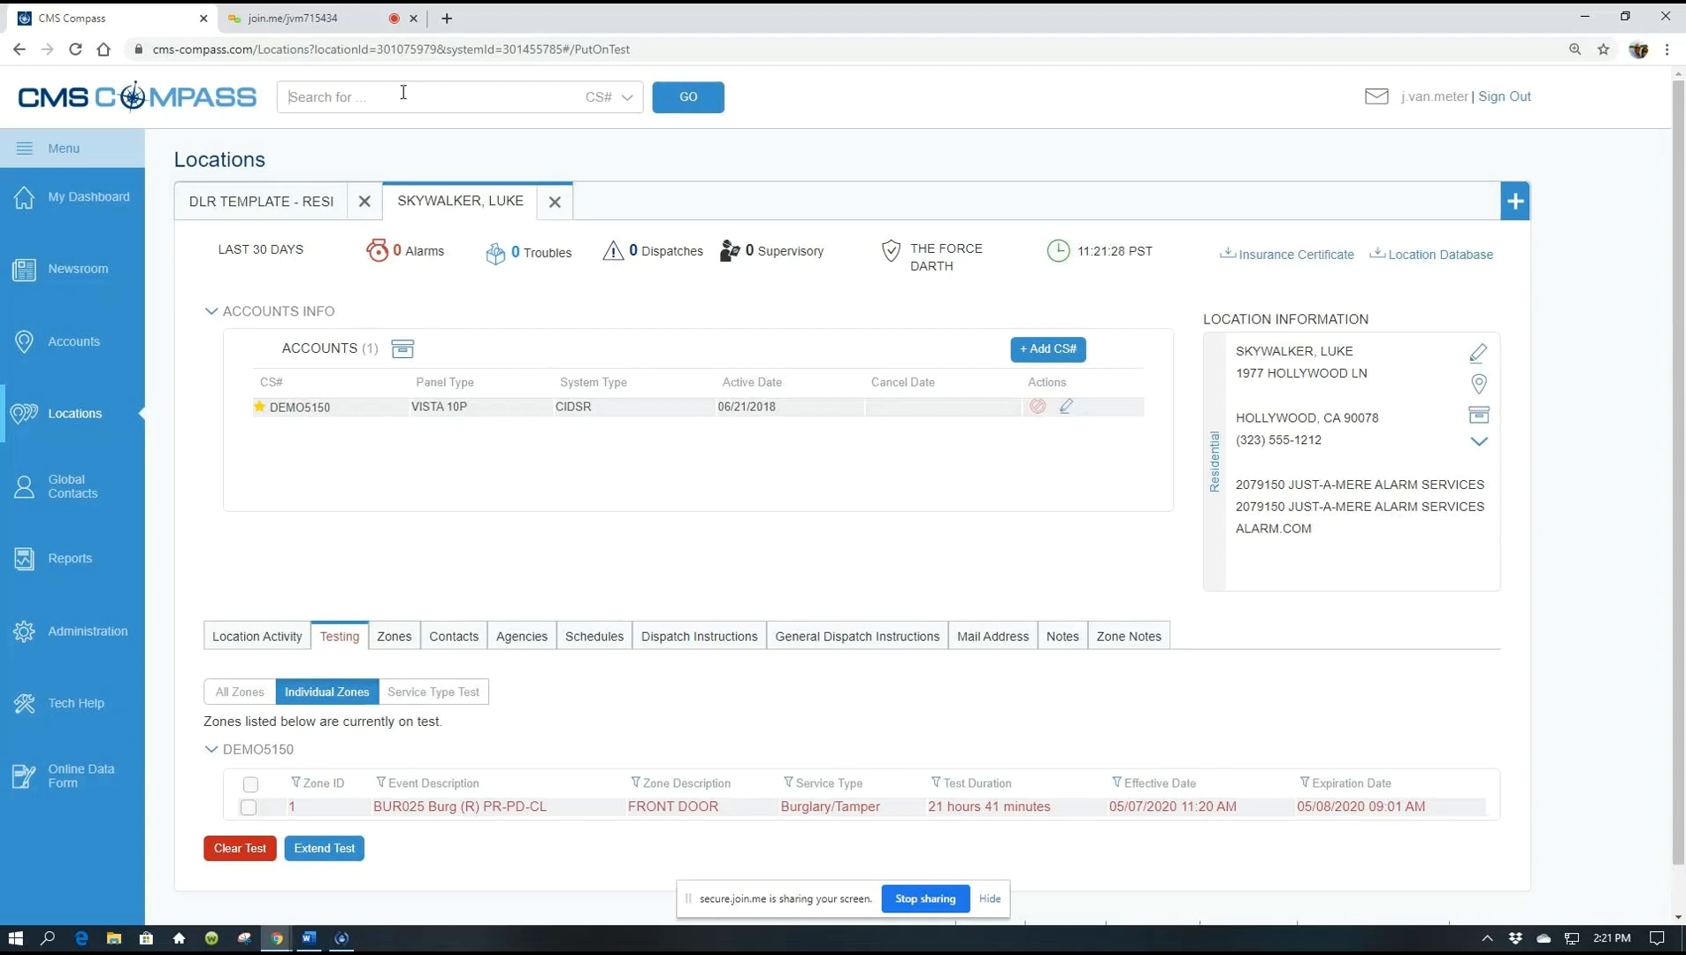
Search locations by name for 'shoml' and open SHOMIDAMONI NATIONAL BANK (FLTRAIN09)
click(626, 98)
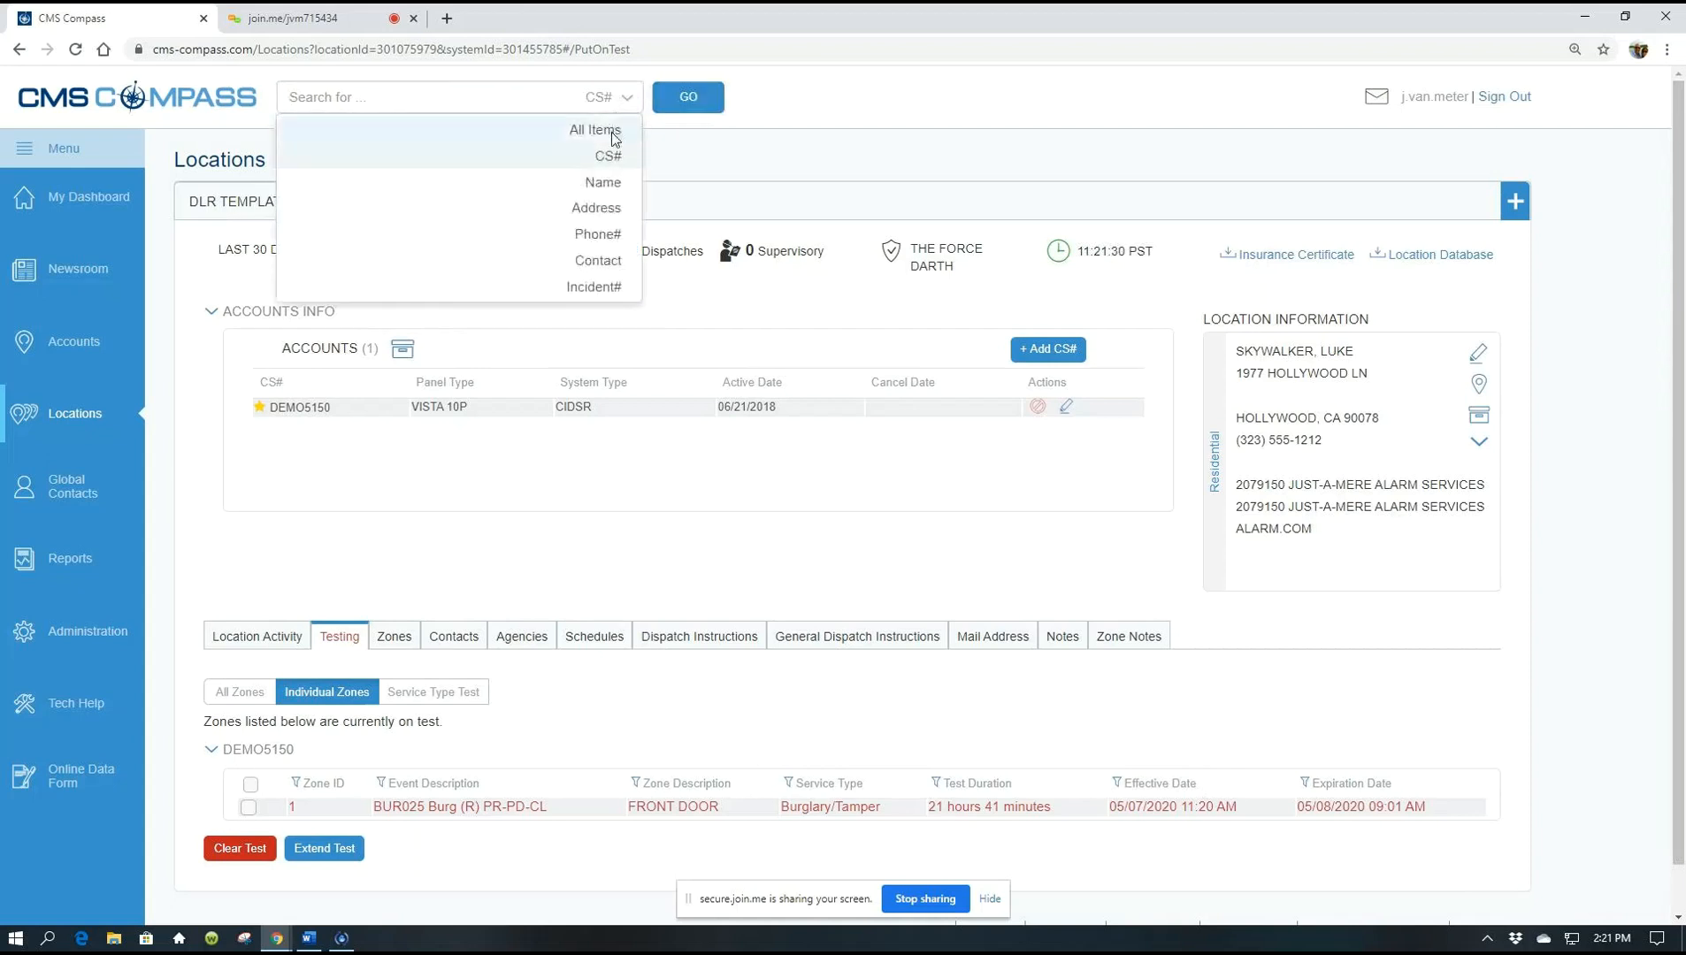
click(602, 183)
click(373, 89)
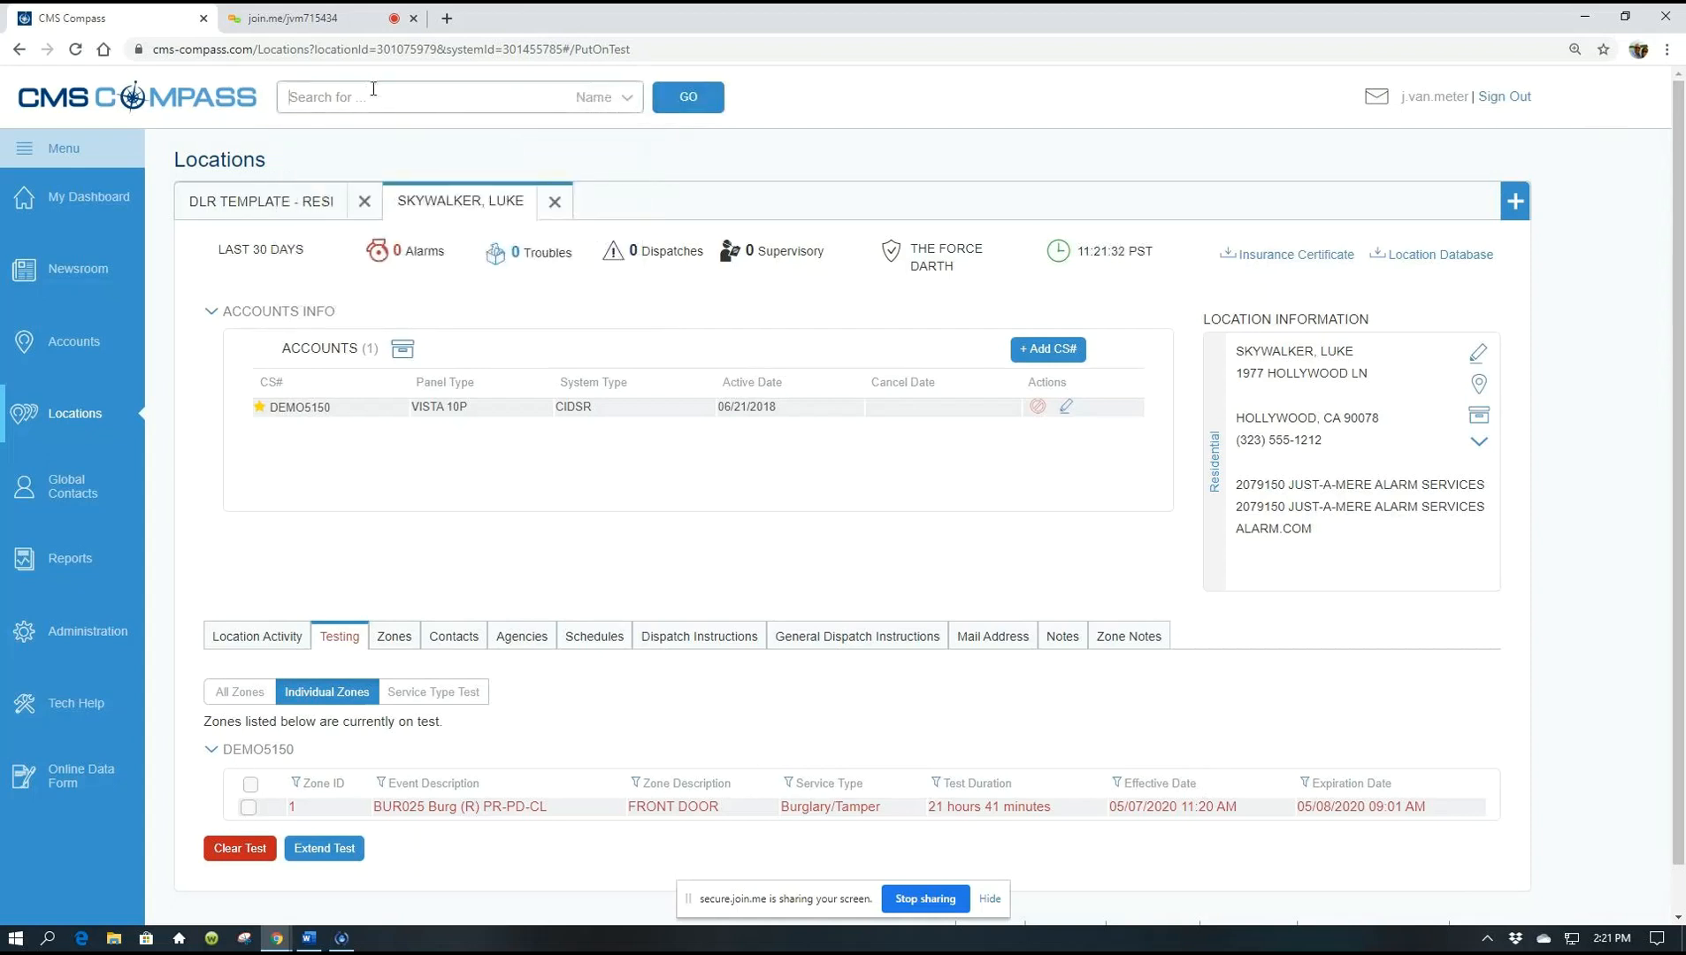
text(shoml)
click(676, 104)
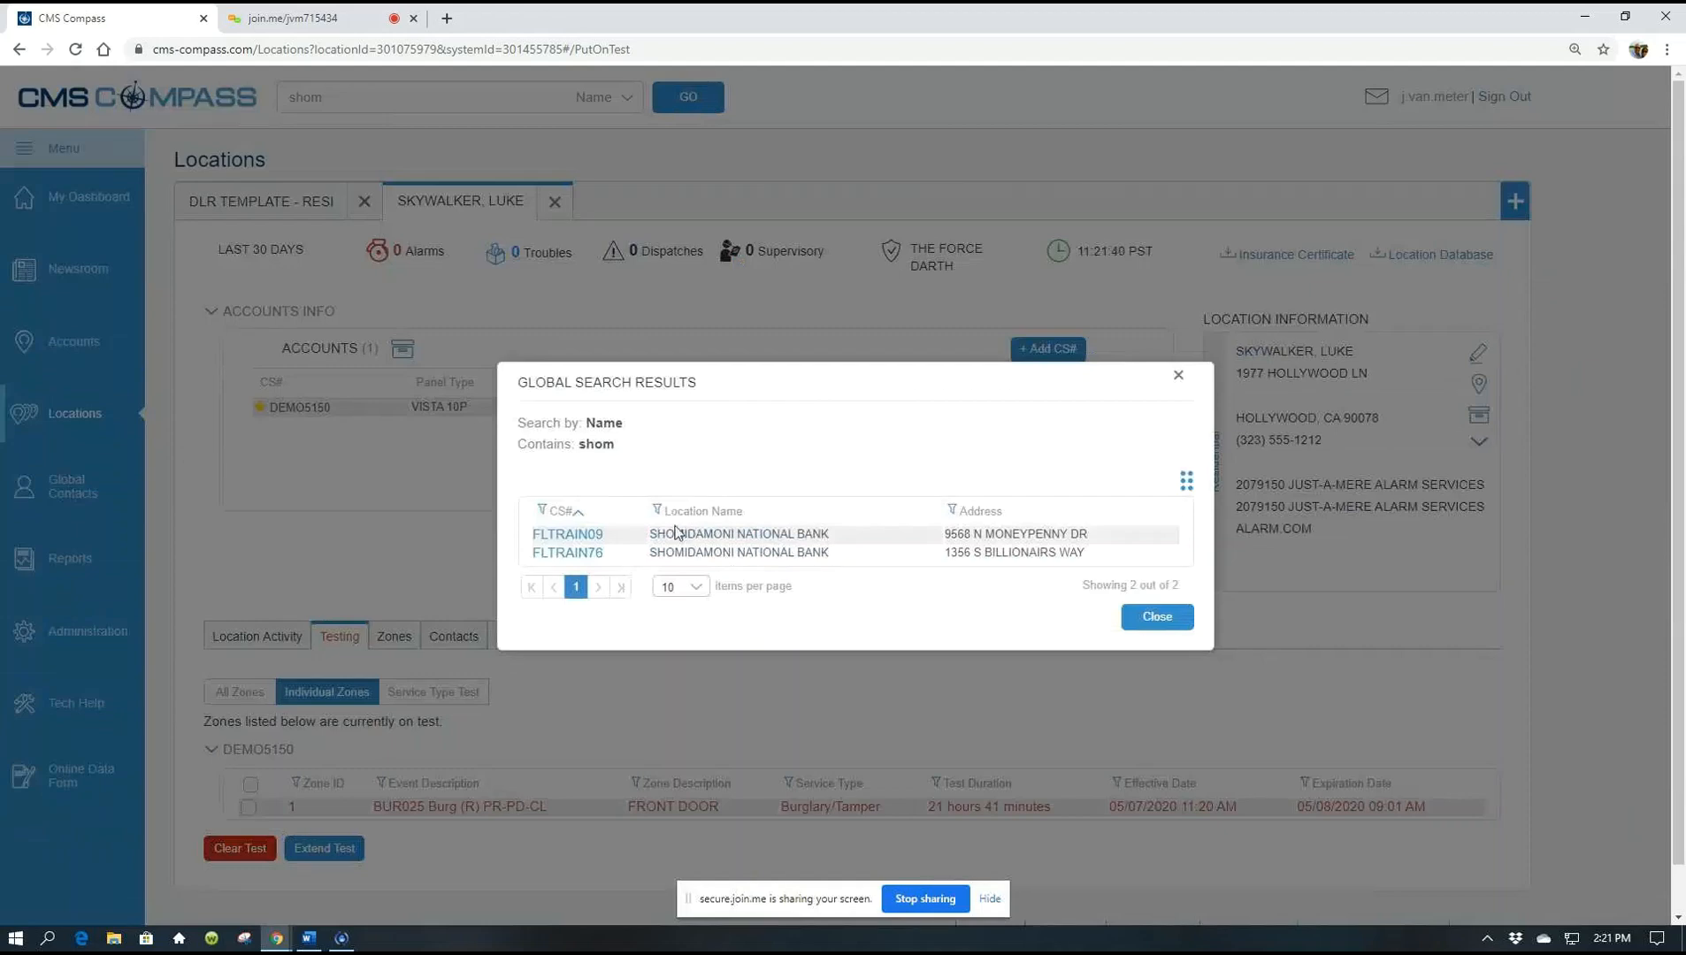
click(570, 535)
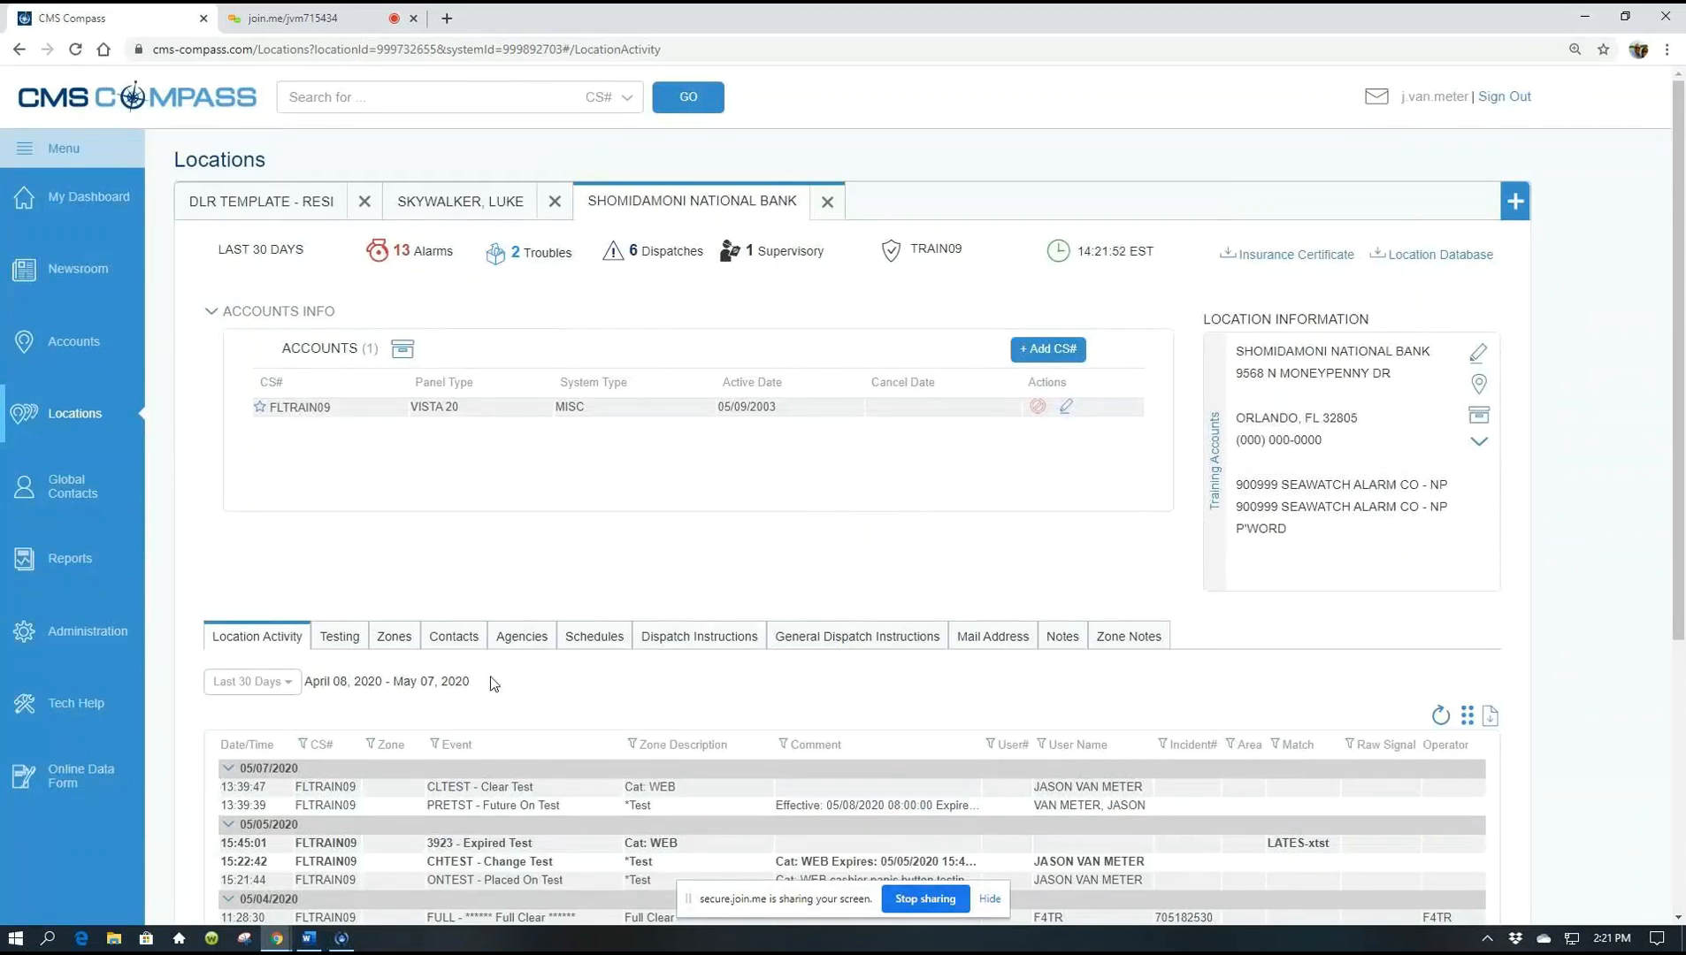
In the bank's Testing section, test by service type with only HU/PAN selected
click(338, 637)
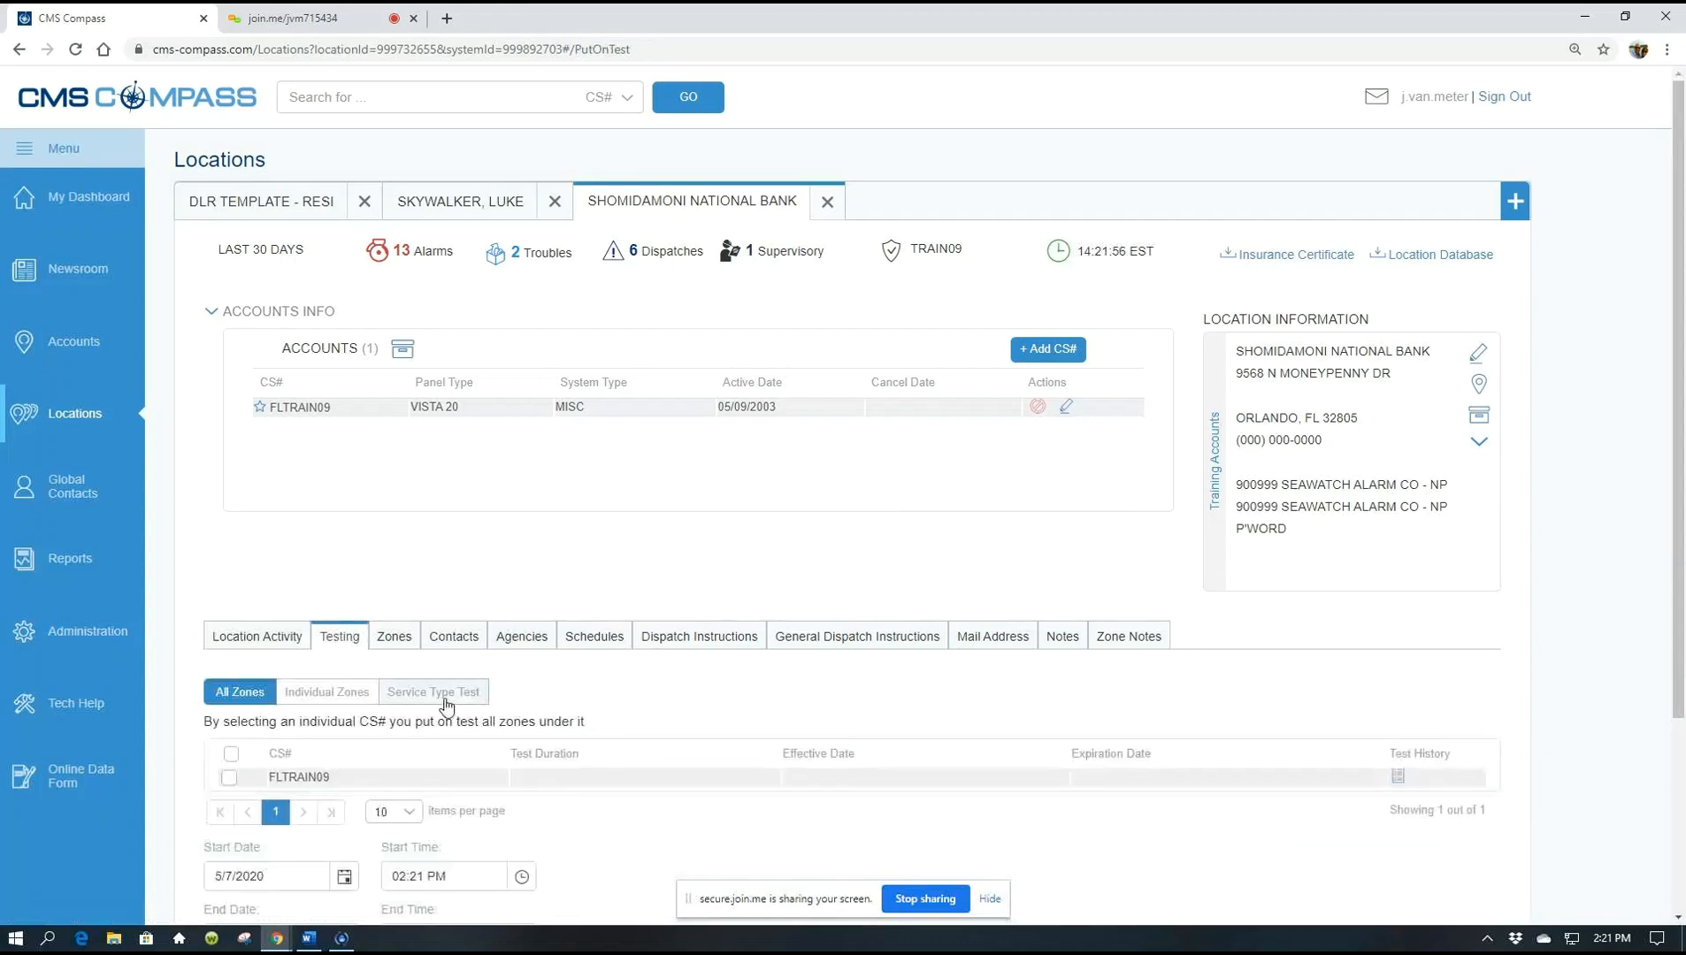
click(447, 695)
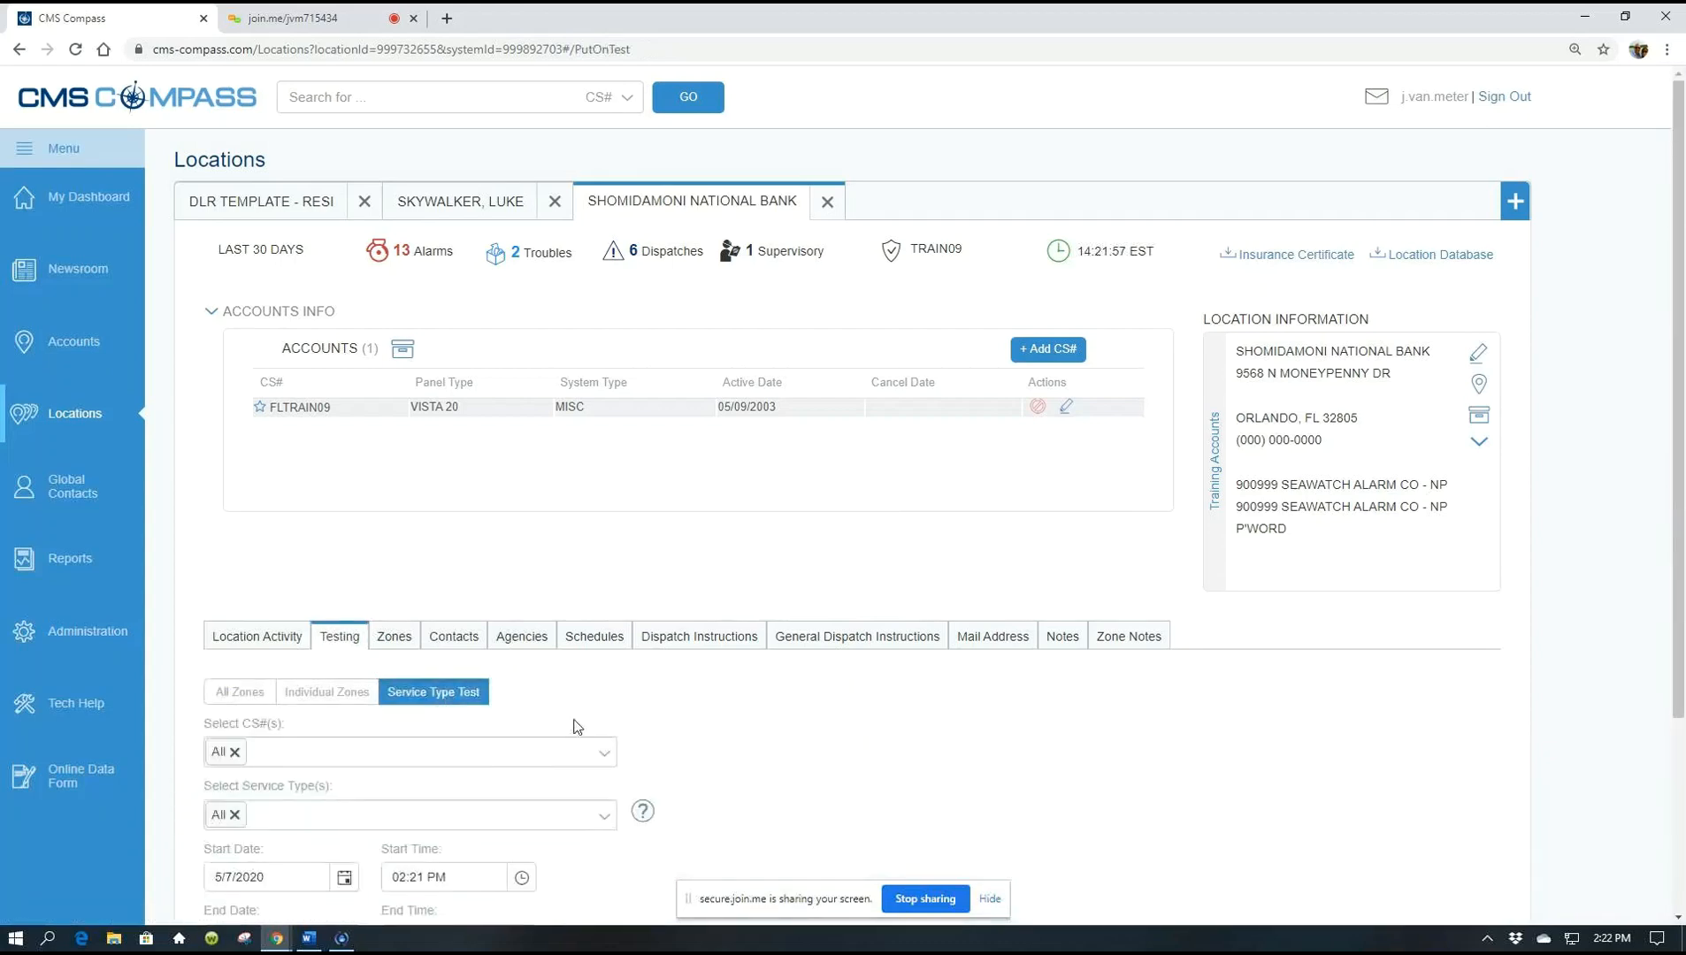
scroll(687, 729, down, 1)
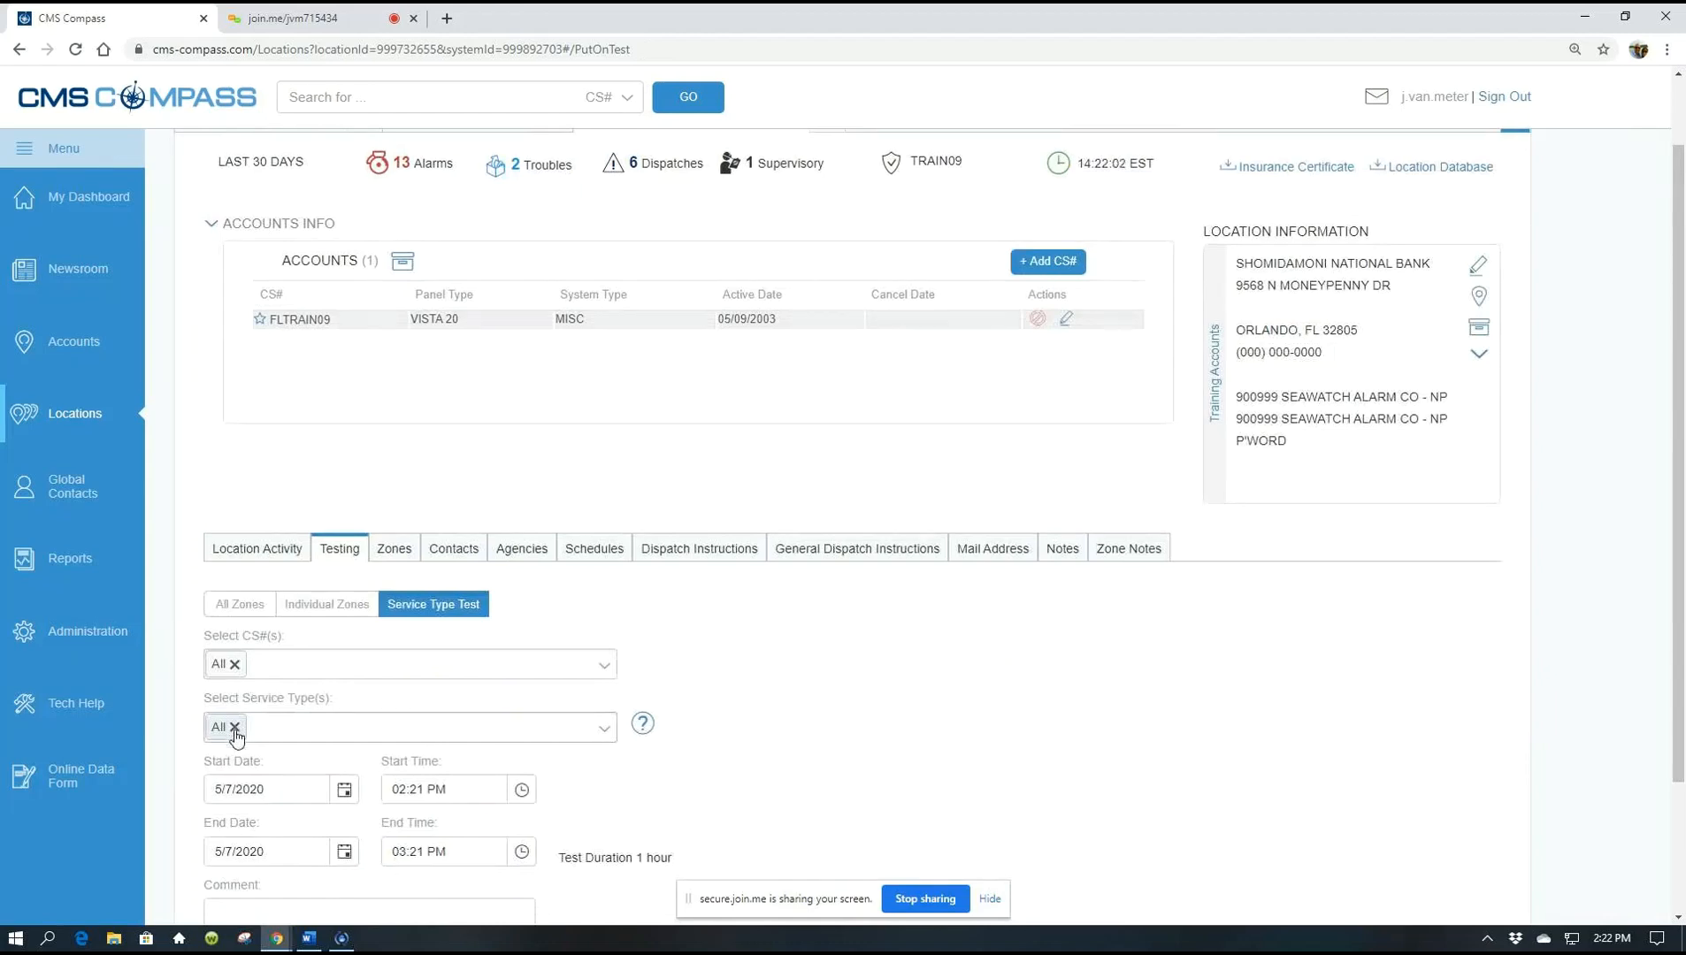
scroll(236, 737, down, 2)
click(235, 727)
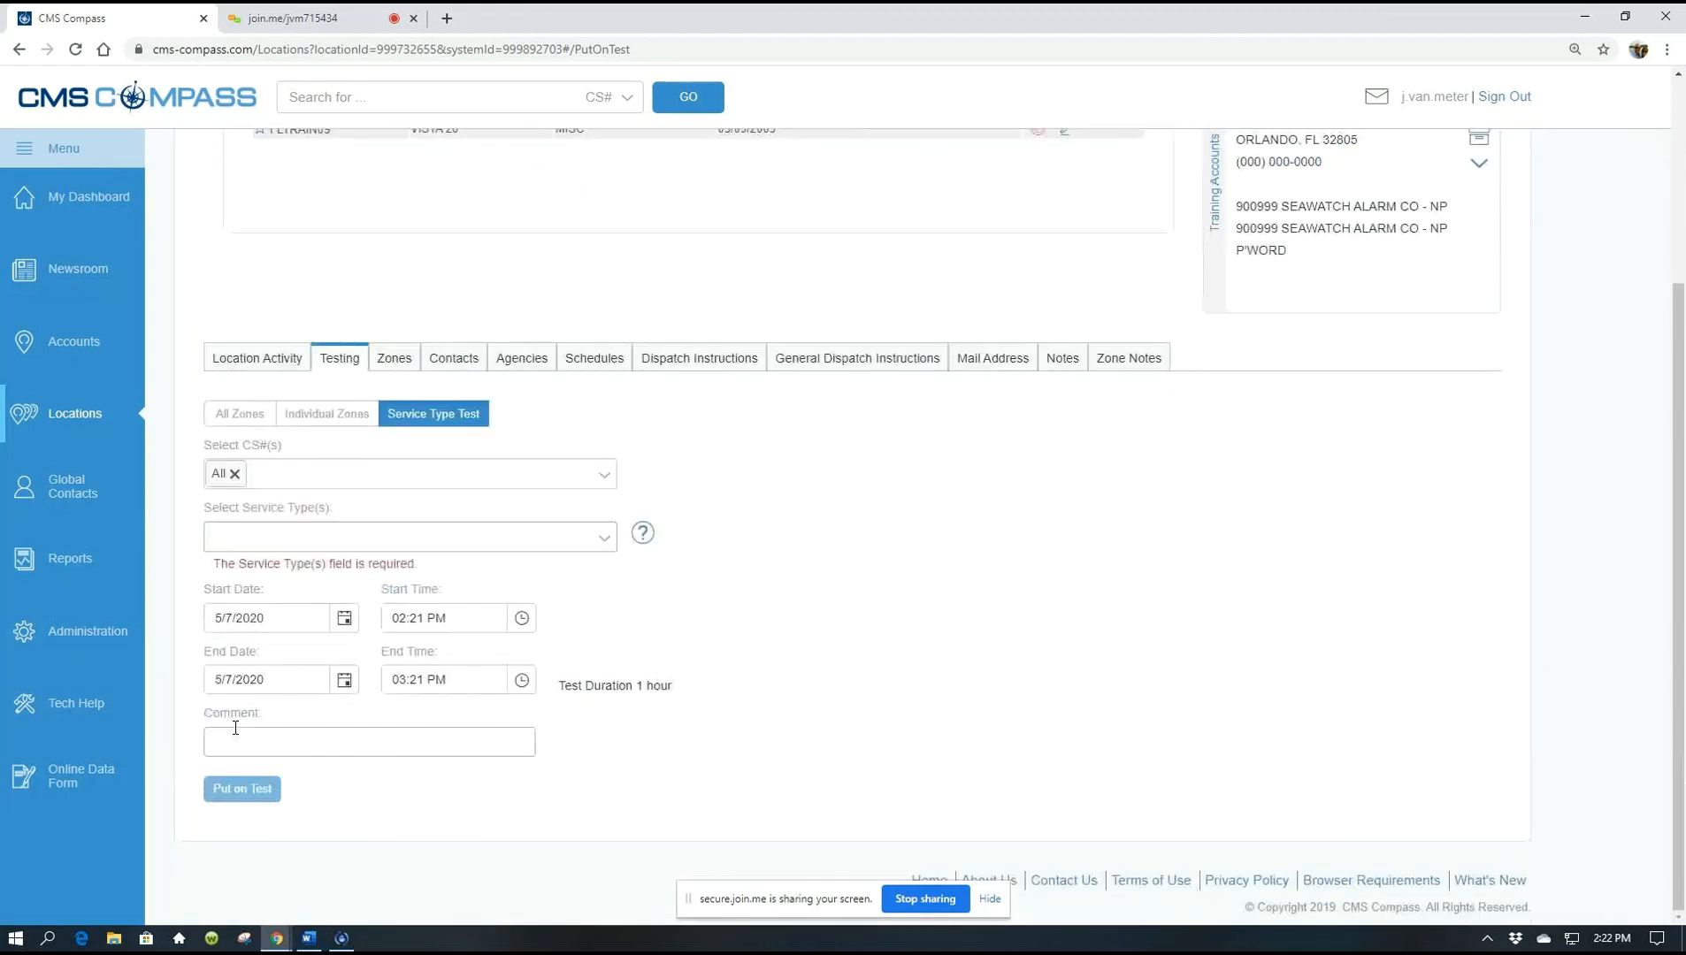
click(280, 540)
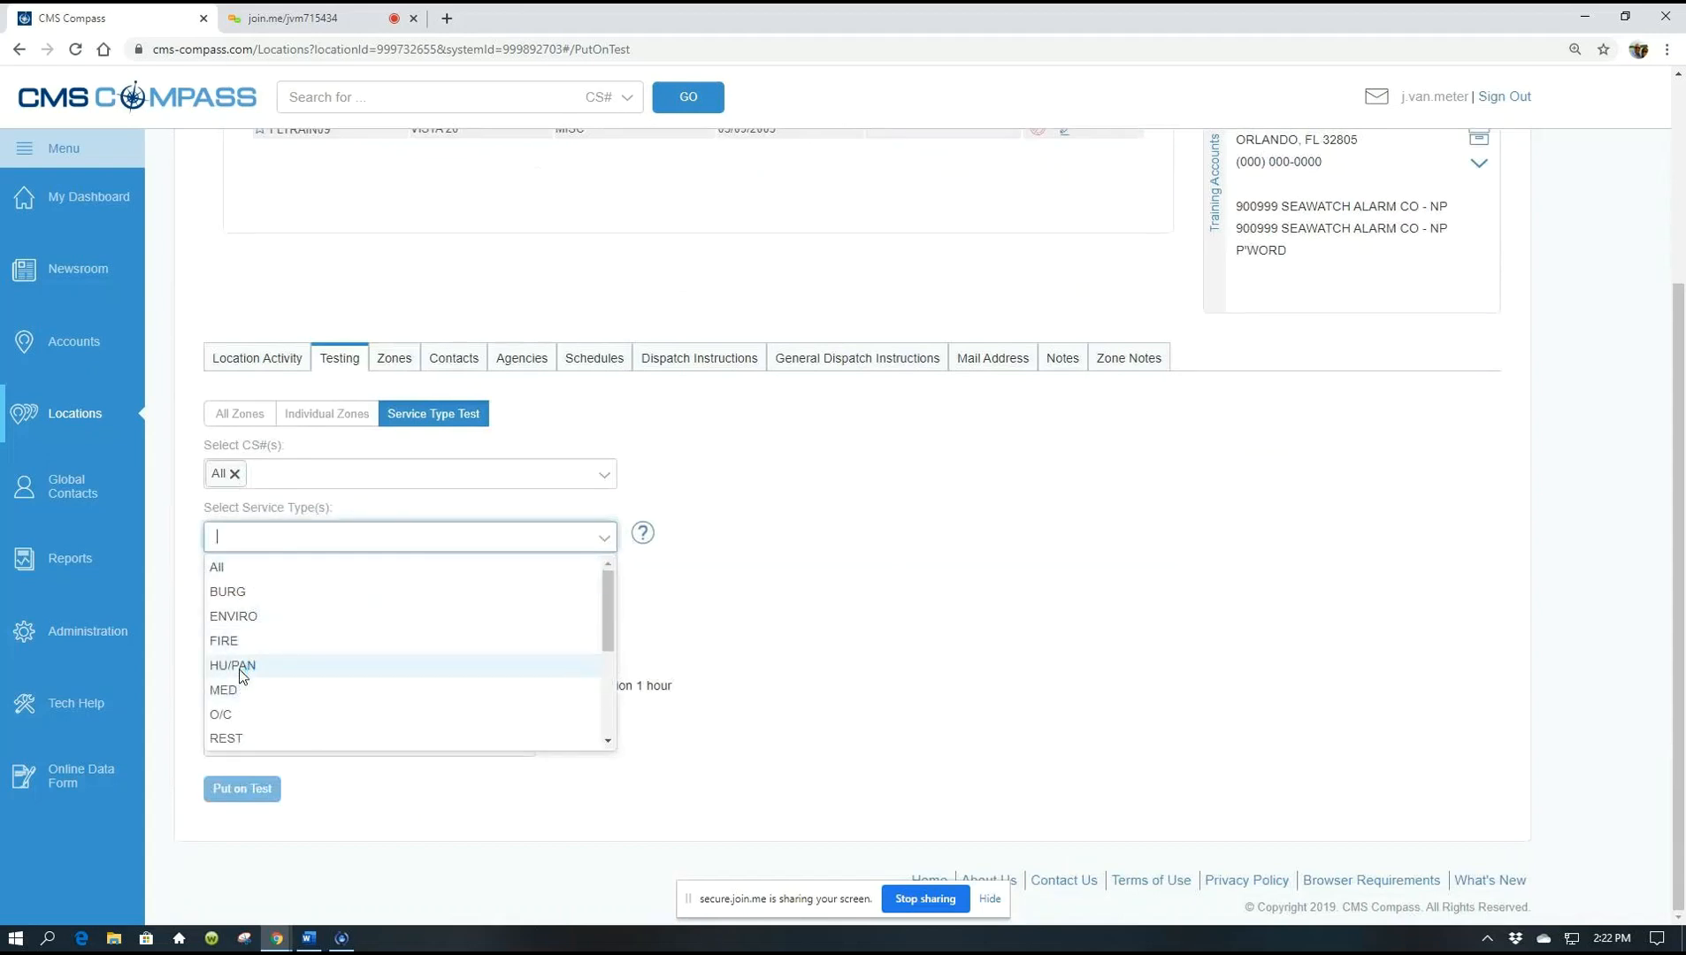
click(241, 675)
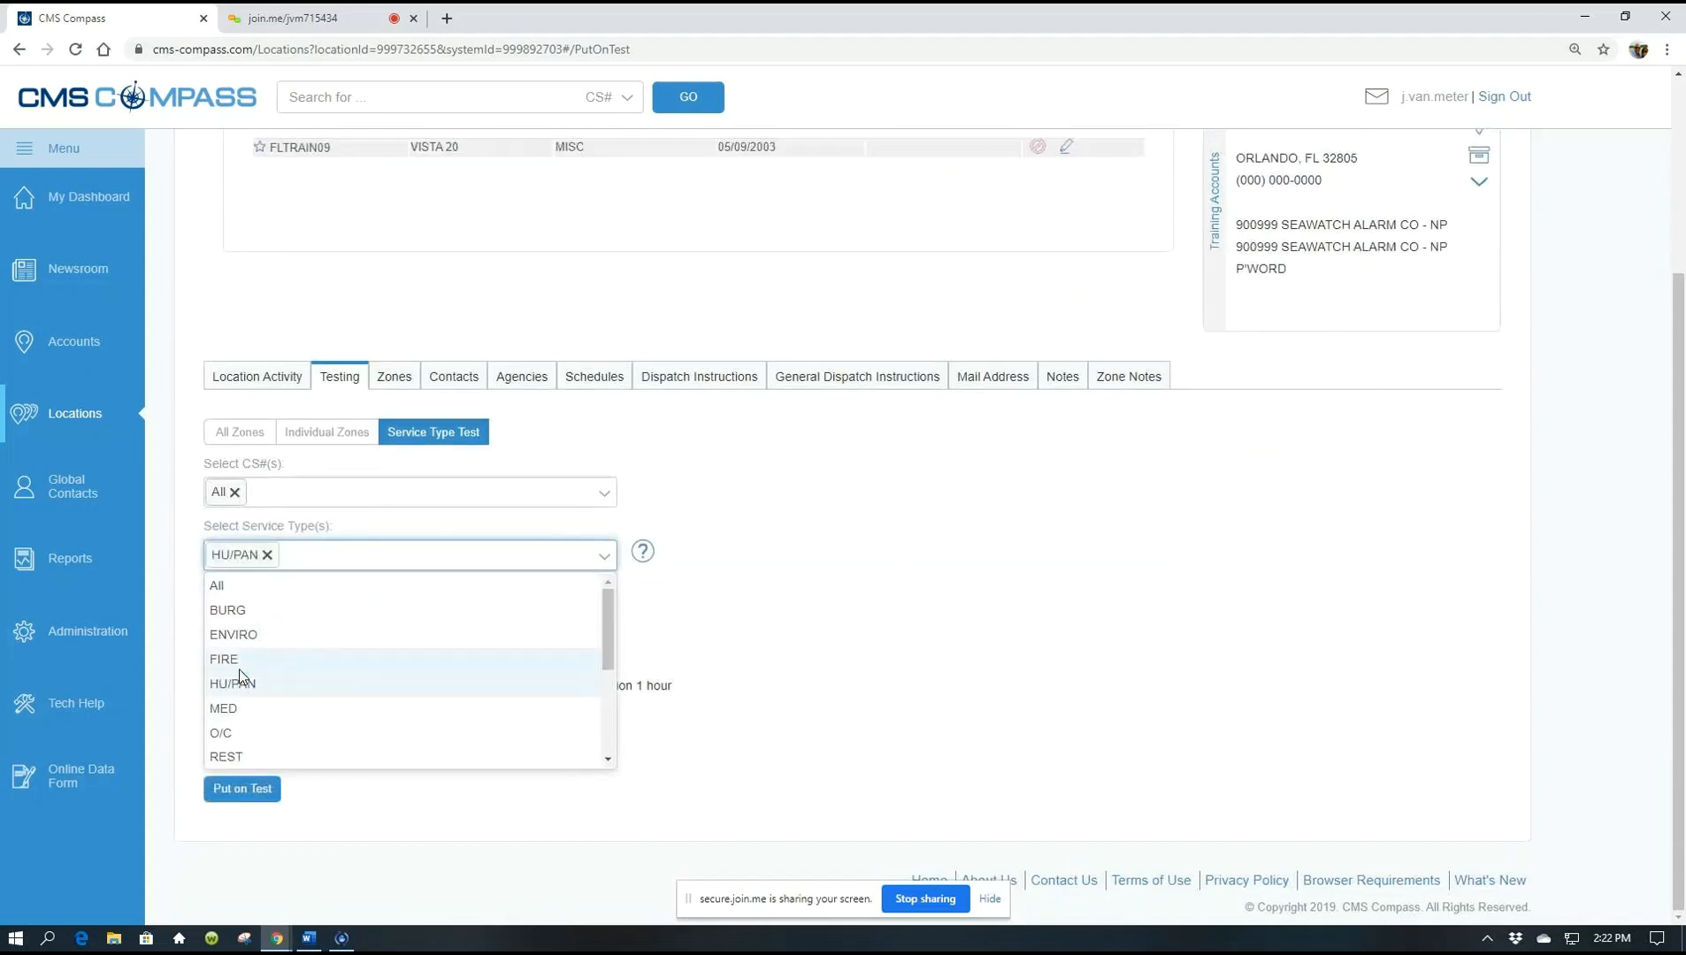
click(723, 624)
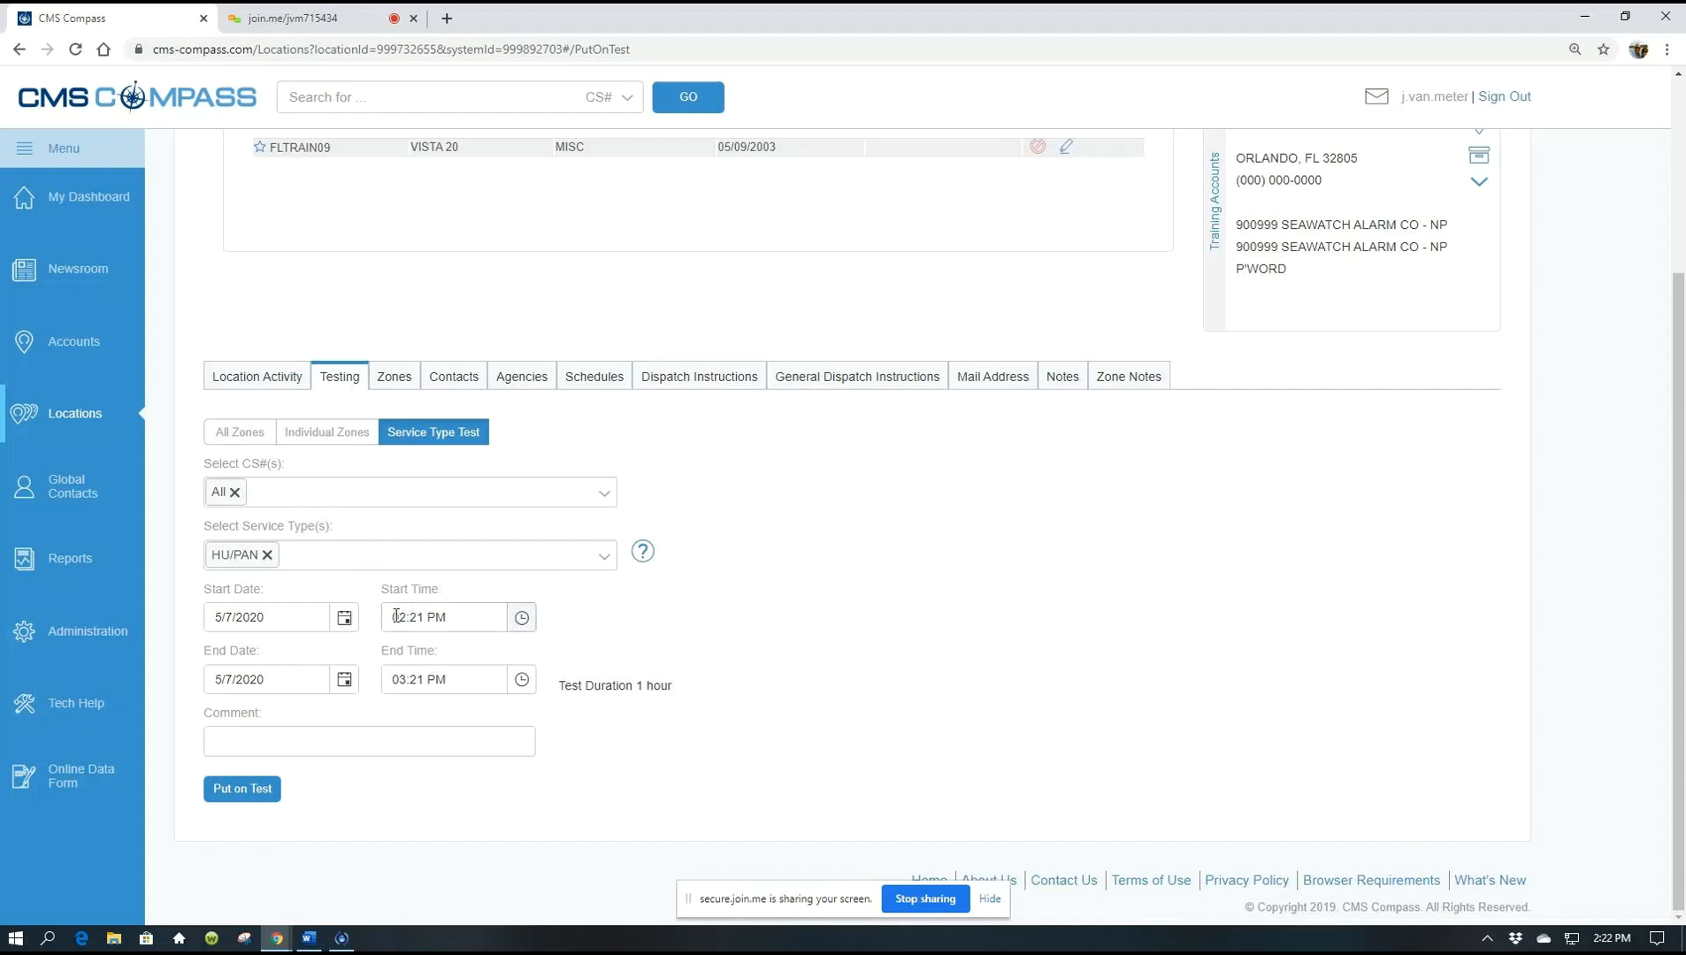
Set the test to 5/8/2020, starting 08:00 AM and ending 08:15 AM
click(345, 617)
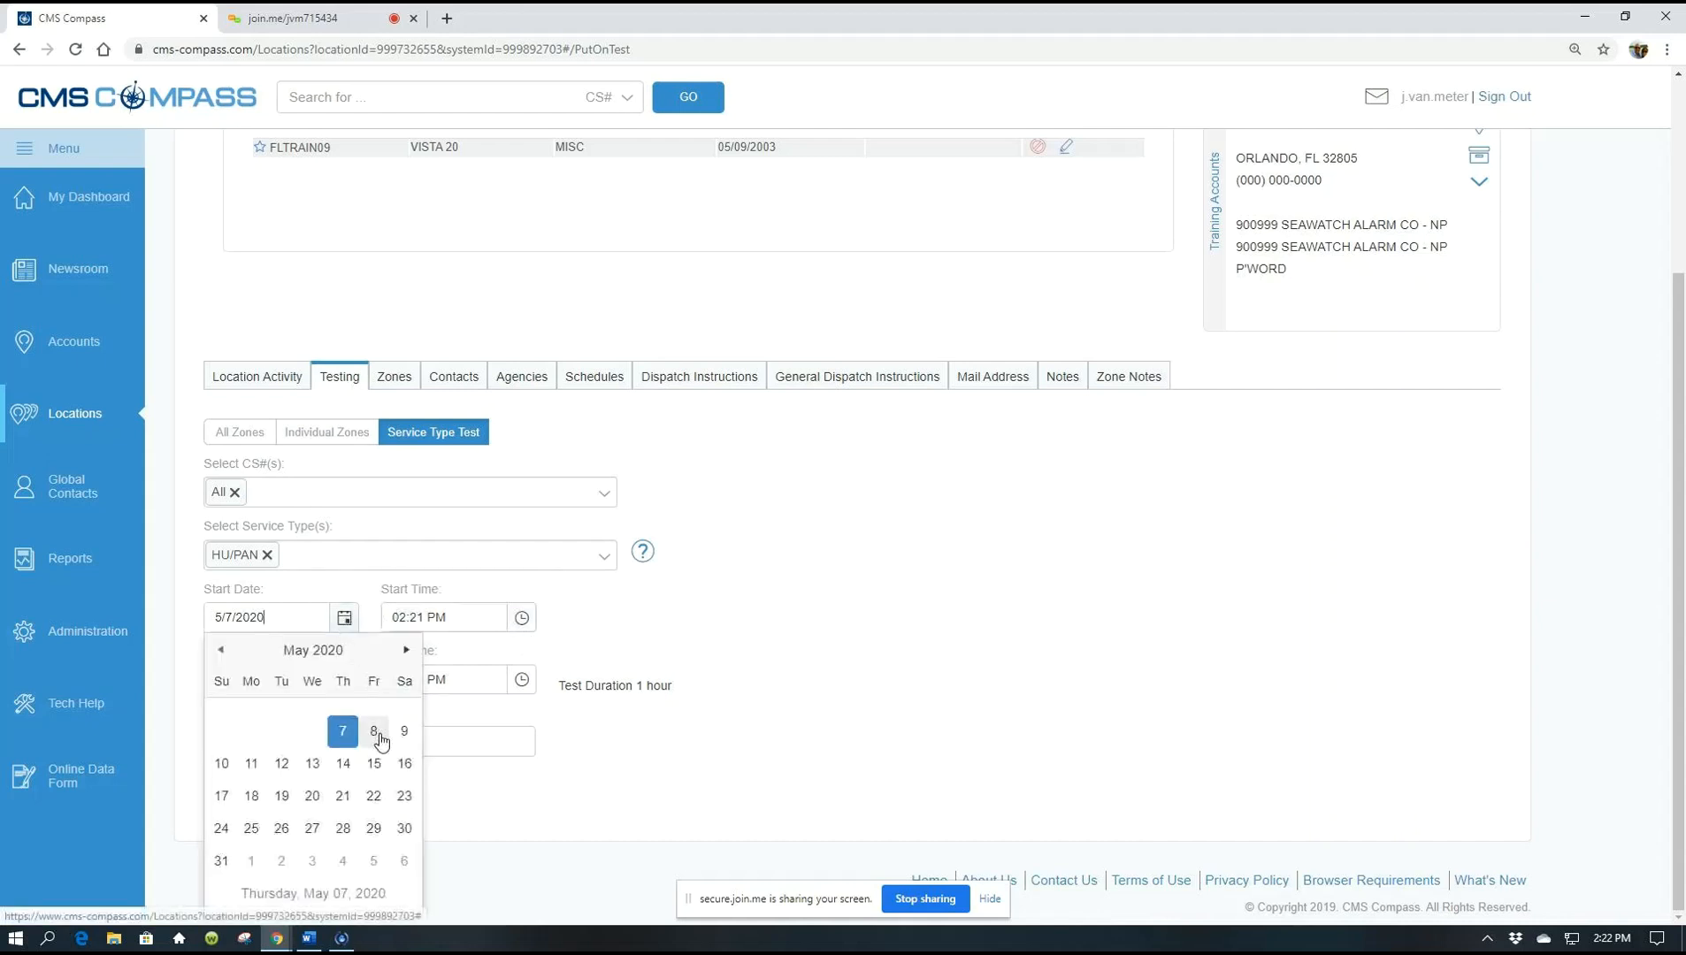
click(376, 736)
click(522, 617)
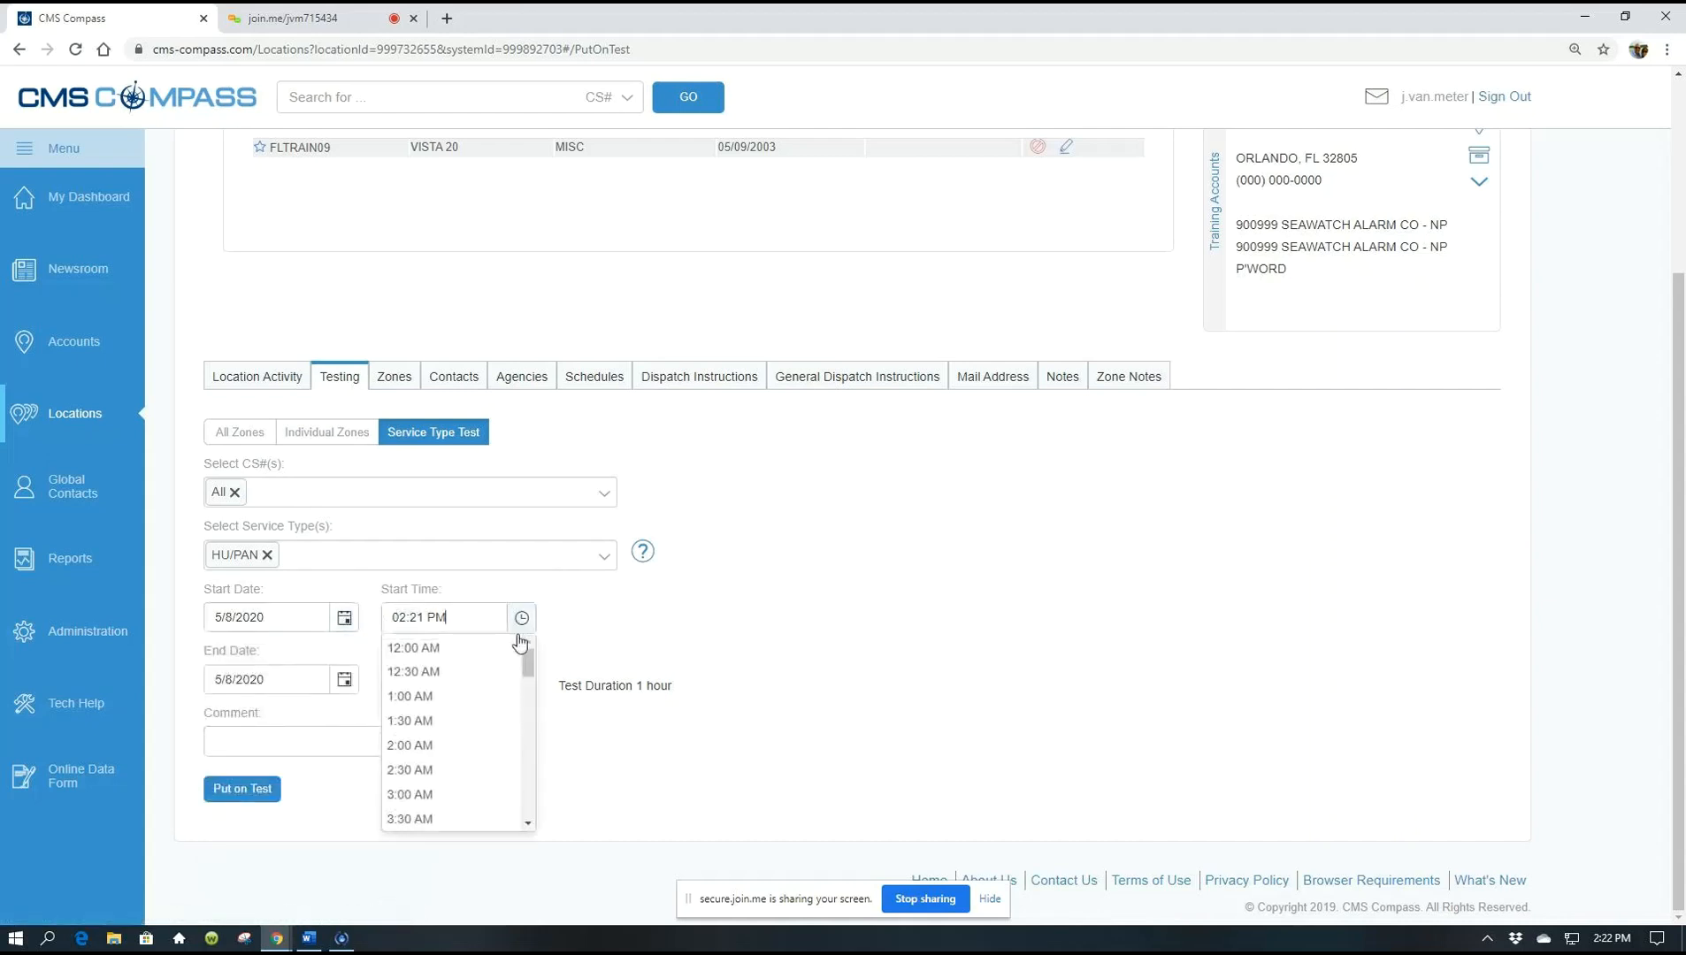
drag(528, 659, 523, 698)
click(454, 798)
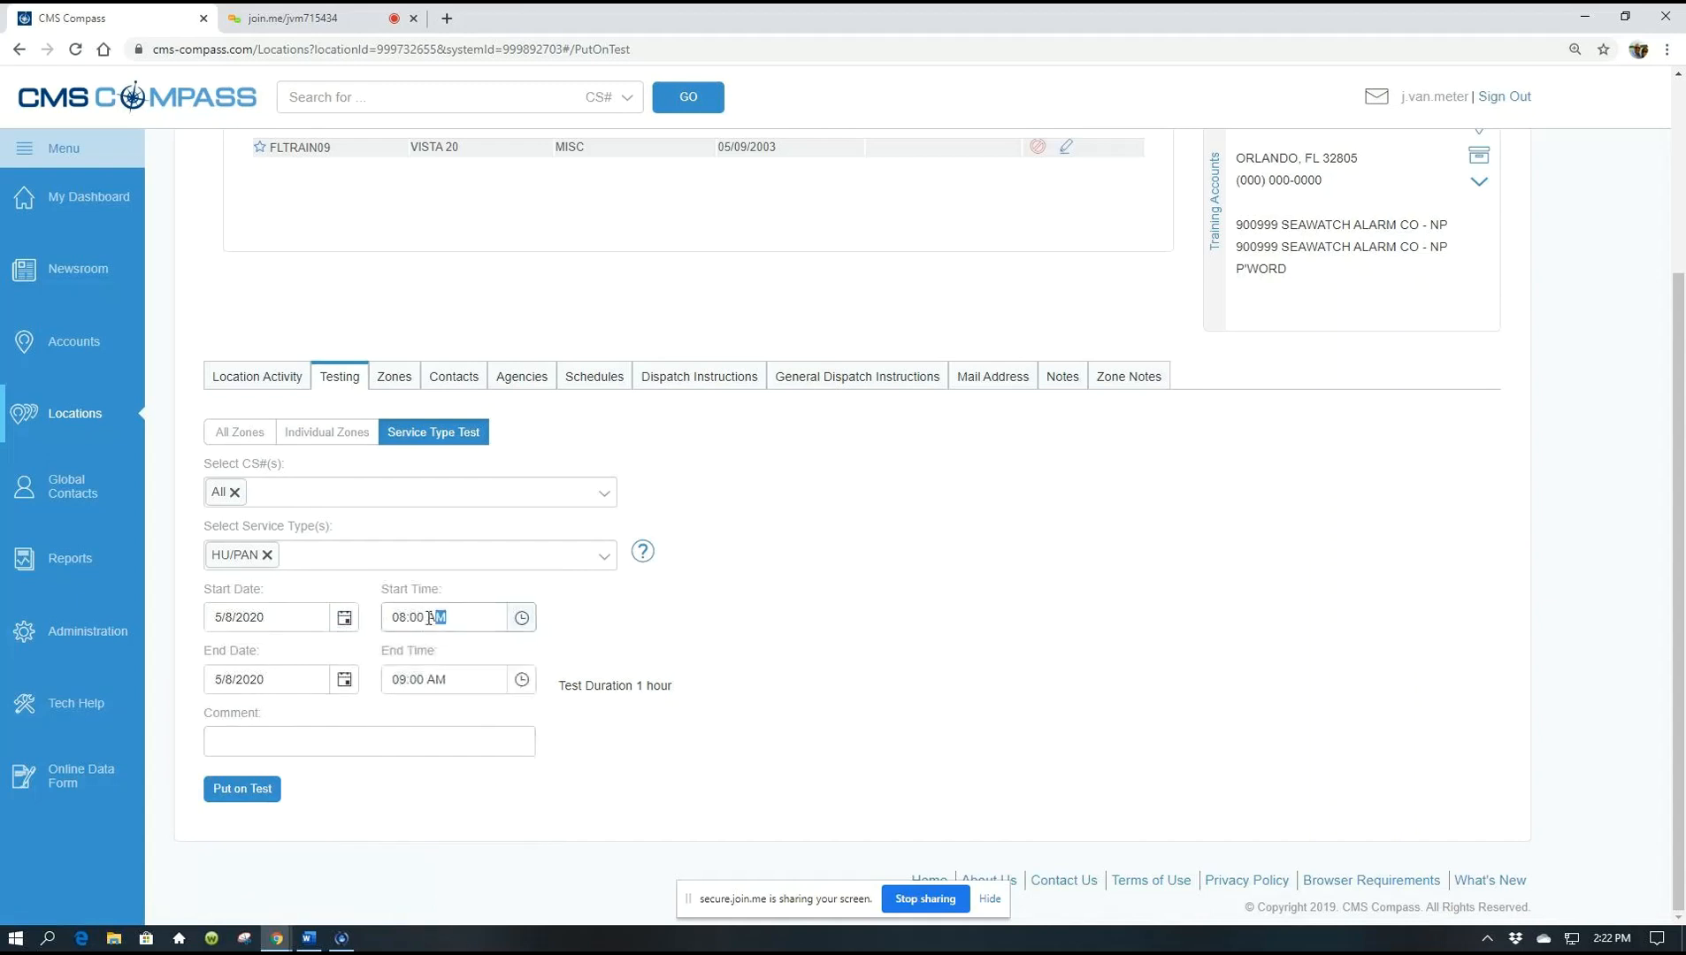
click(625, 617)
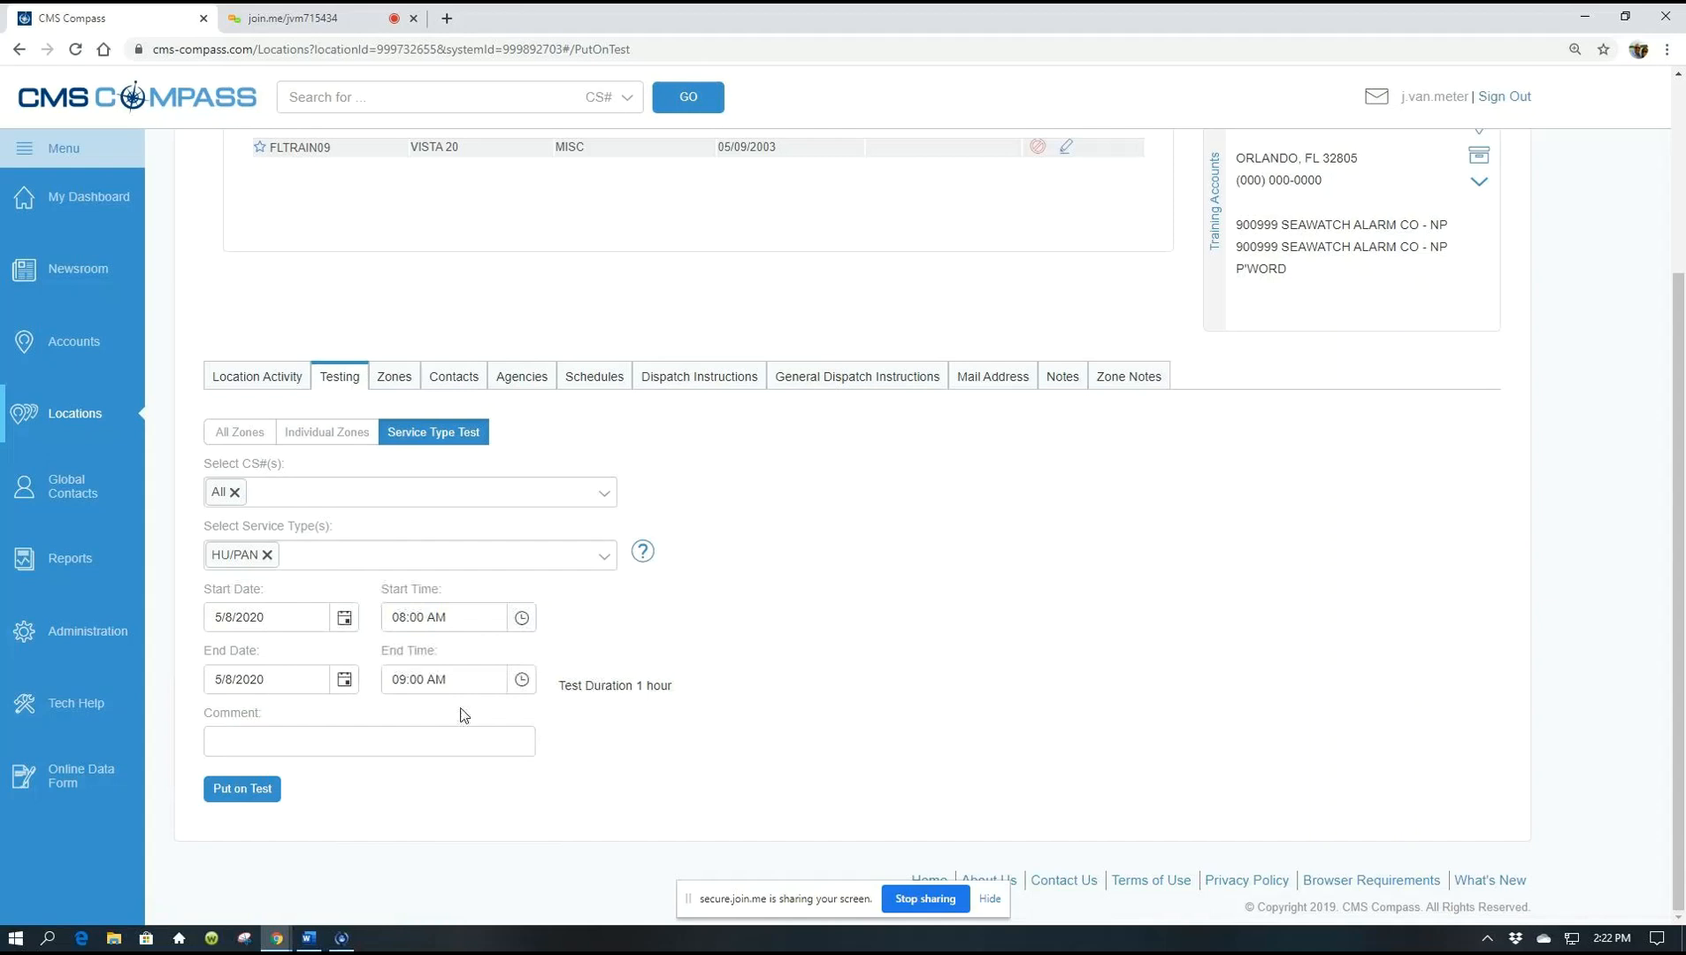
click(424, 679)
key(BackSpace)
key(BackSpace)
key(BackSpace)
key(BackSpace)
text(815)
click(790, 750)
Add the comment 'testing panic buttons', put the HU/PAN test on, and confirm the schedule
click(407, 744)
text(teatin)
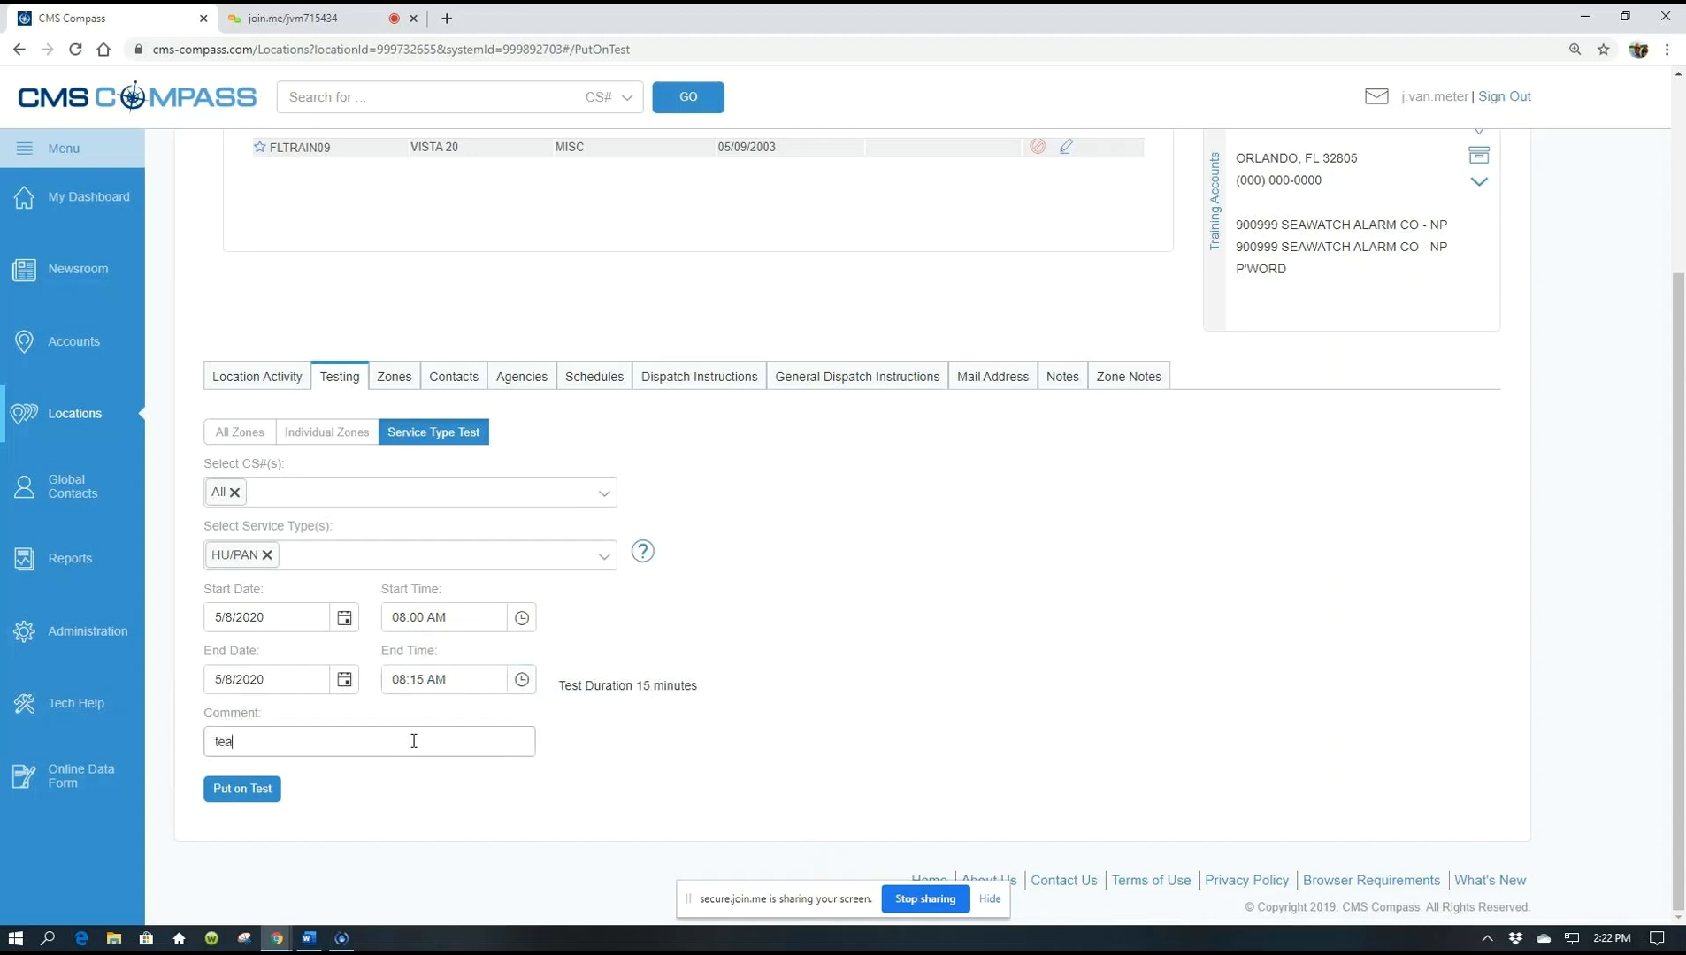
key(BackSpace)
key(BackSpace)
key(BackSpace)
key(BackSpace)
text(sting panic buttons)
click(244, 789)
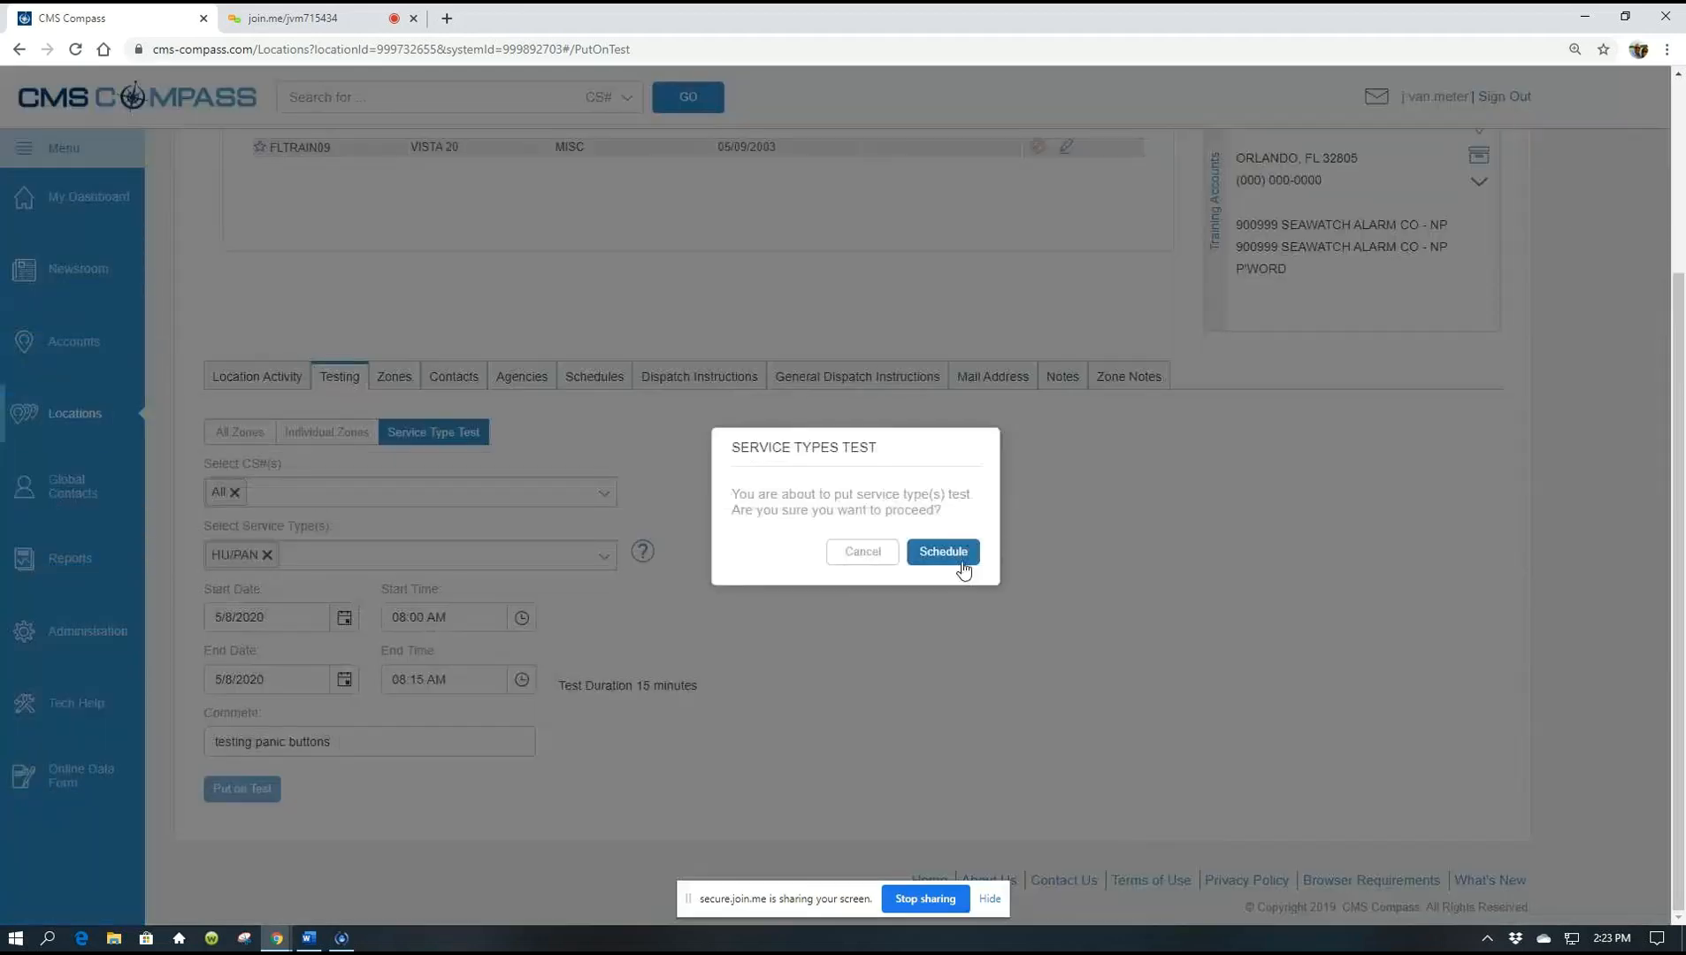
click(953, 557)
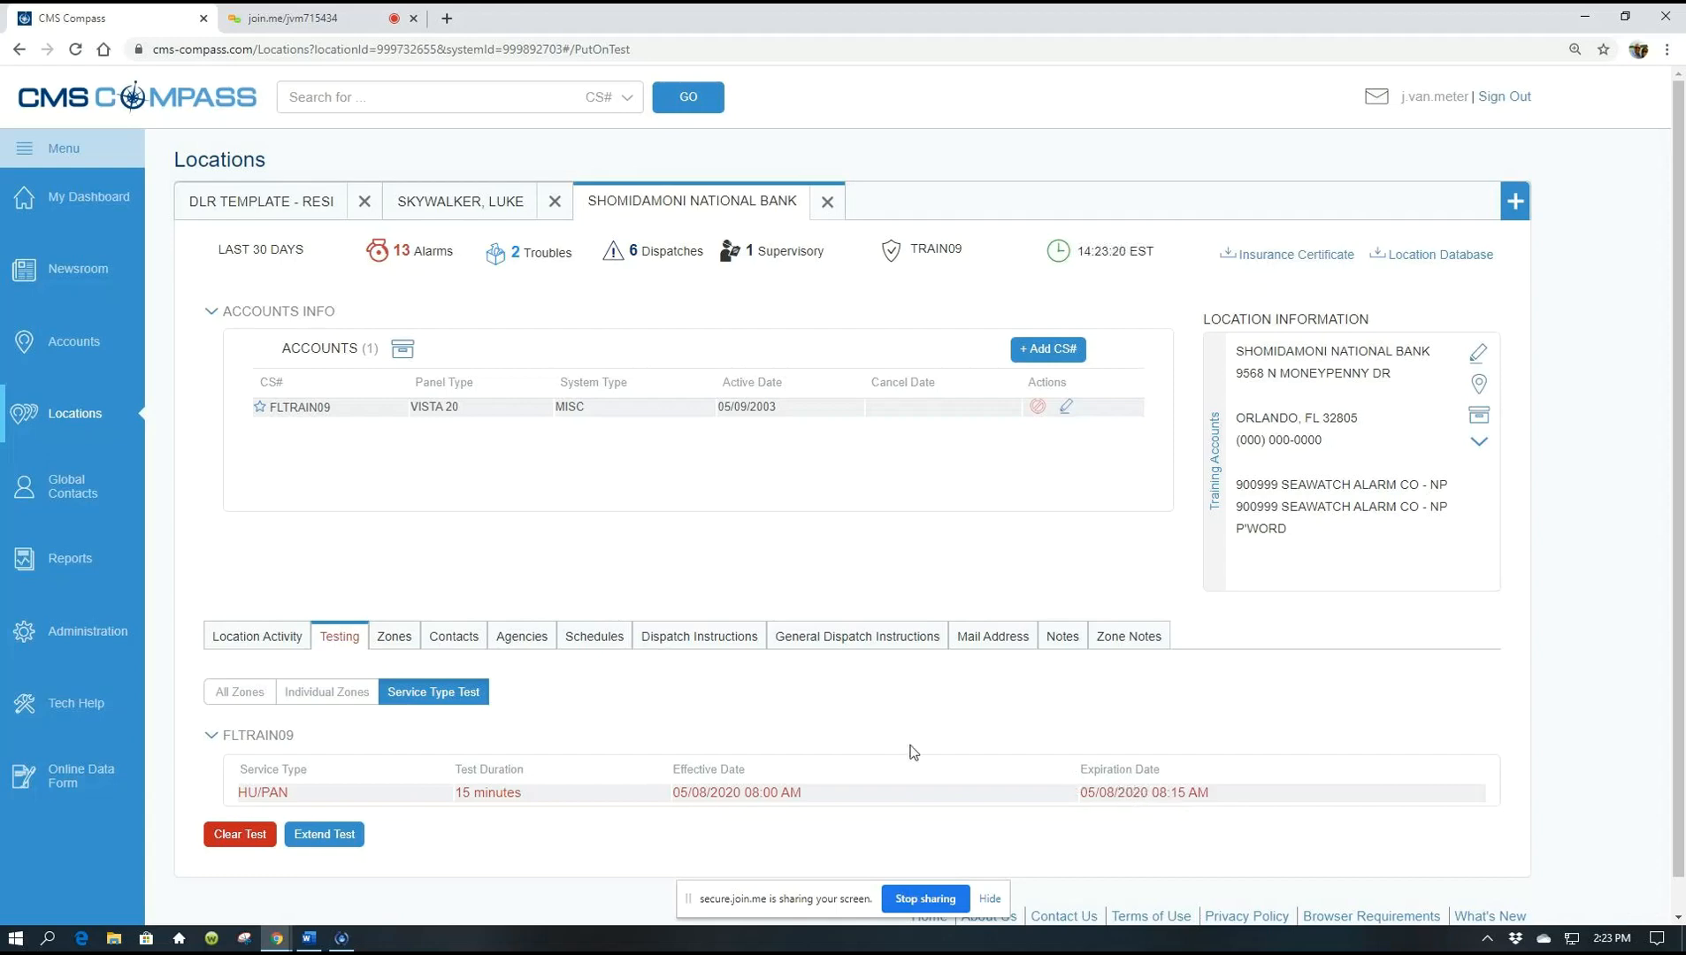
Choose Extend Test on FLTRAIN09's scheduled HU/PAN service type test
scroll(1272, 723, down, 1)
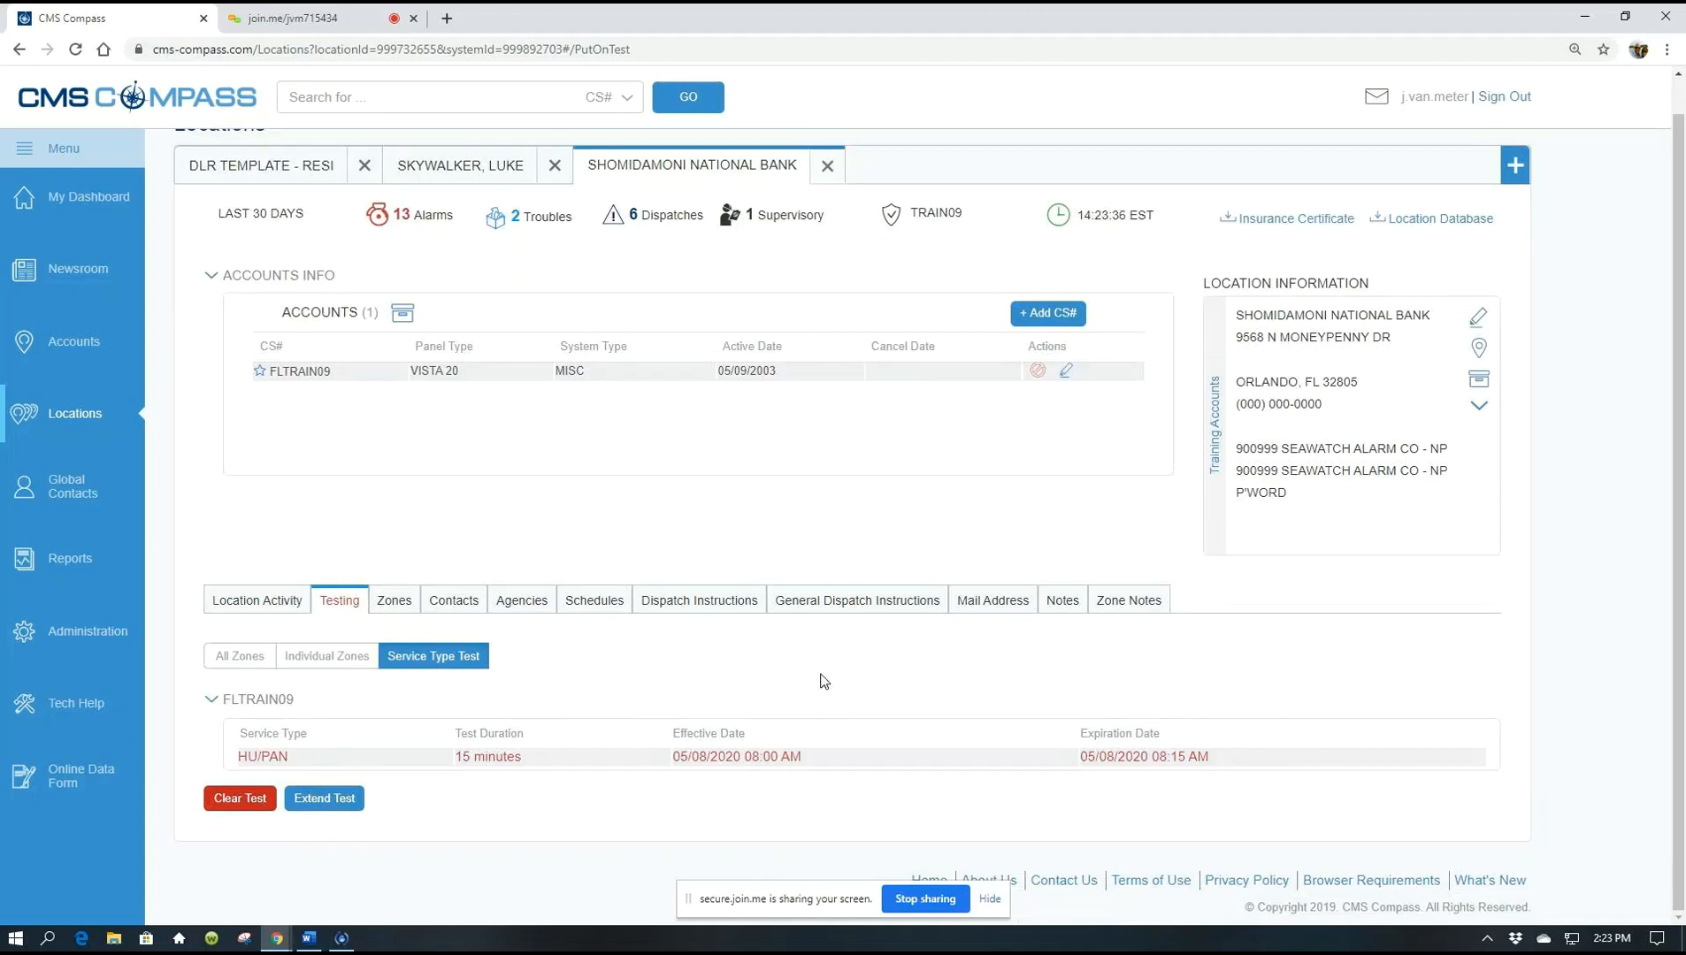
click(324, 800)
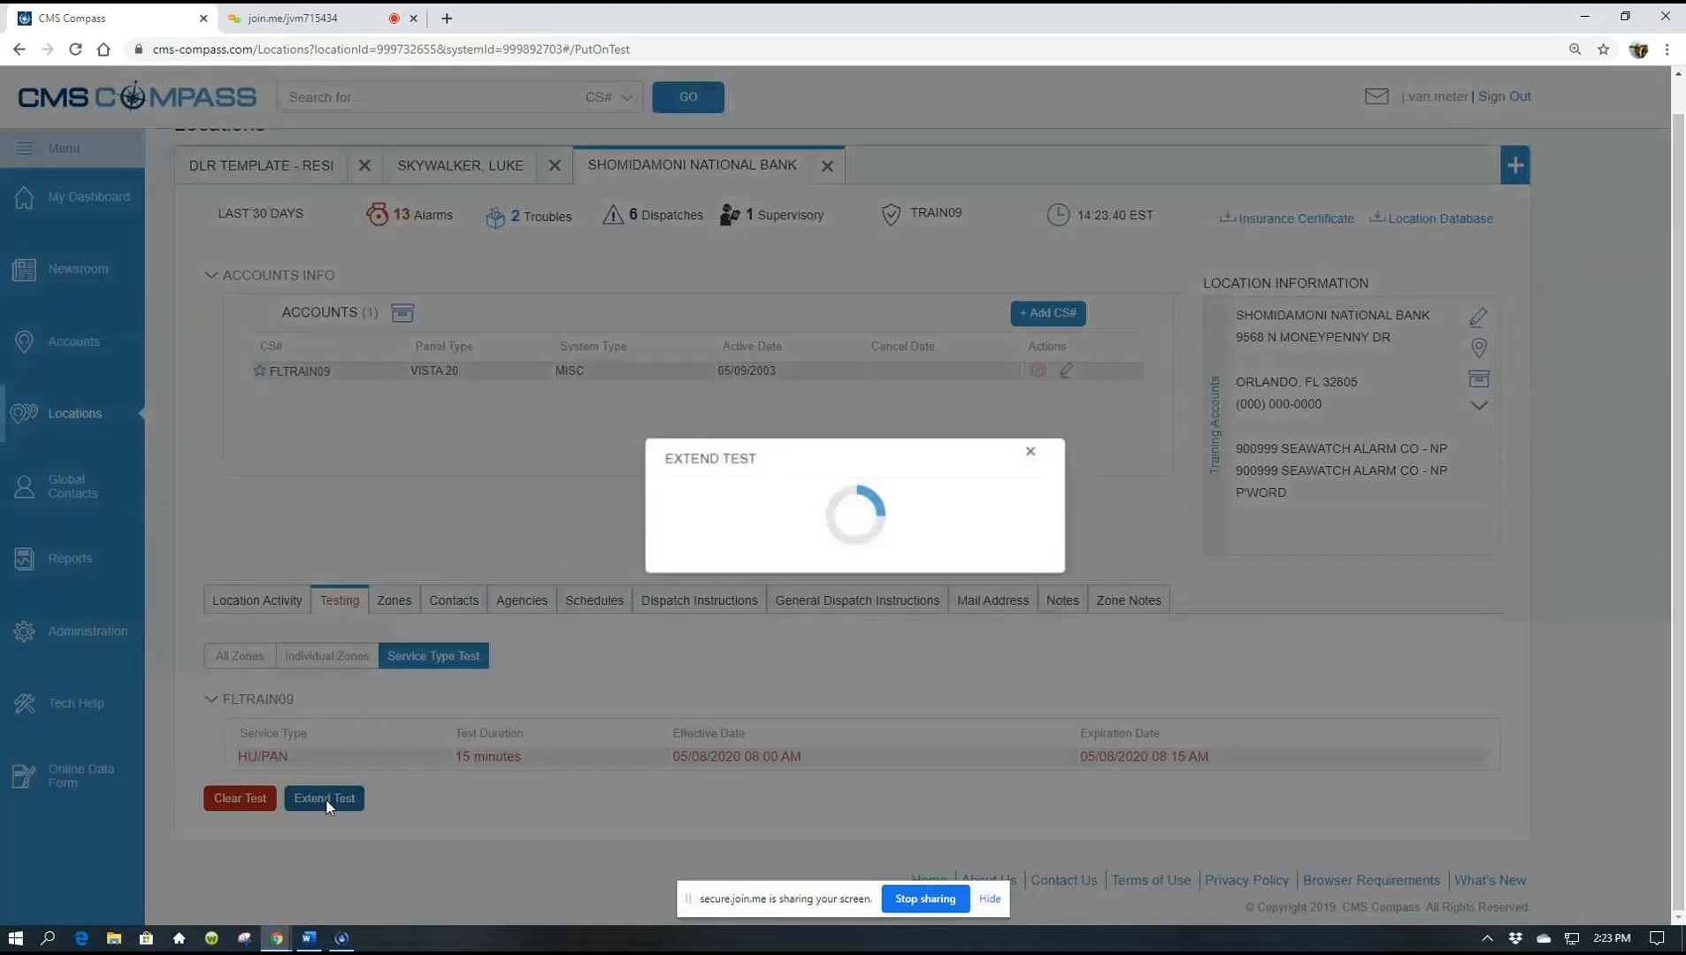
Change the HU/PAN test end time to 08:30 AM and extend the test to 30 minutes
click(881, 523)
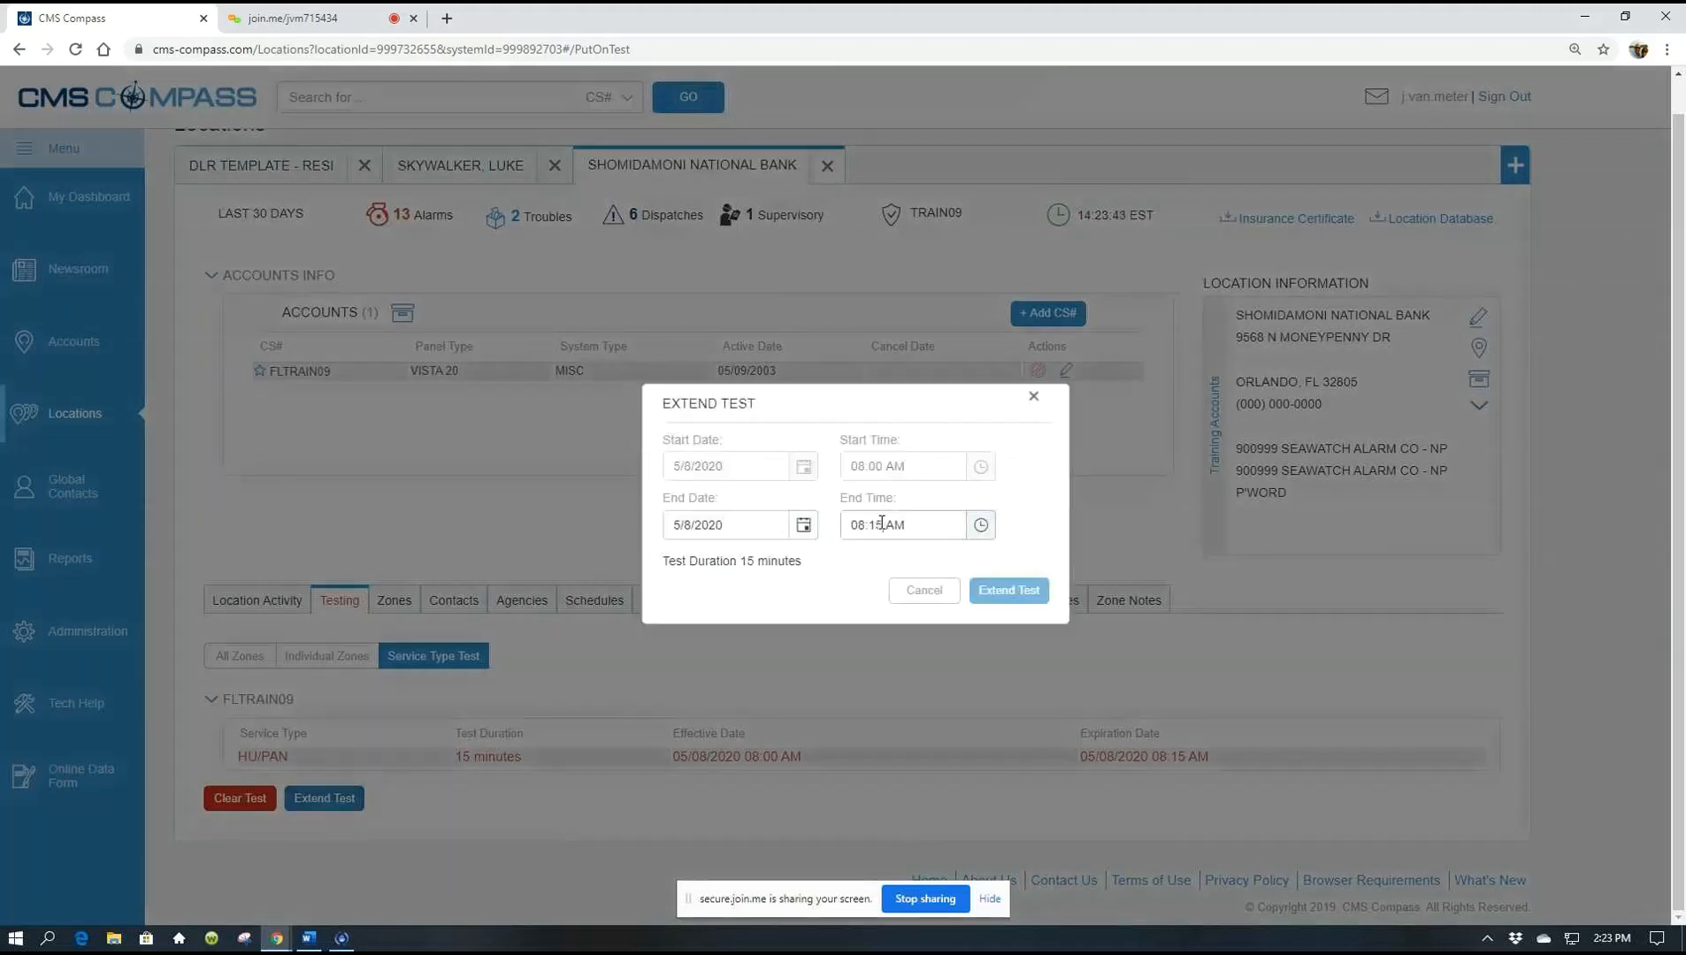
key(BackSpace)
text(30)
click(839, 573)
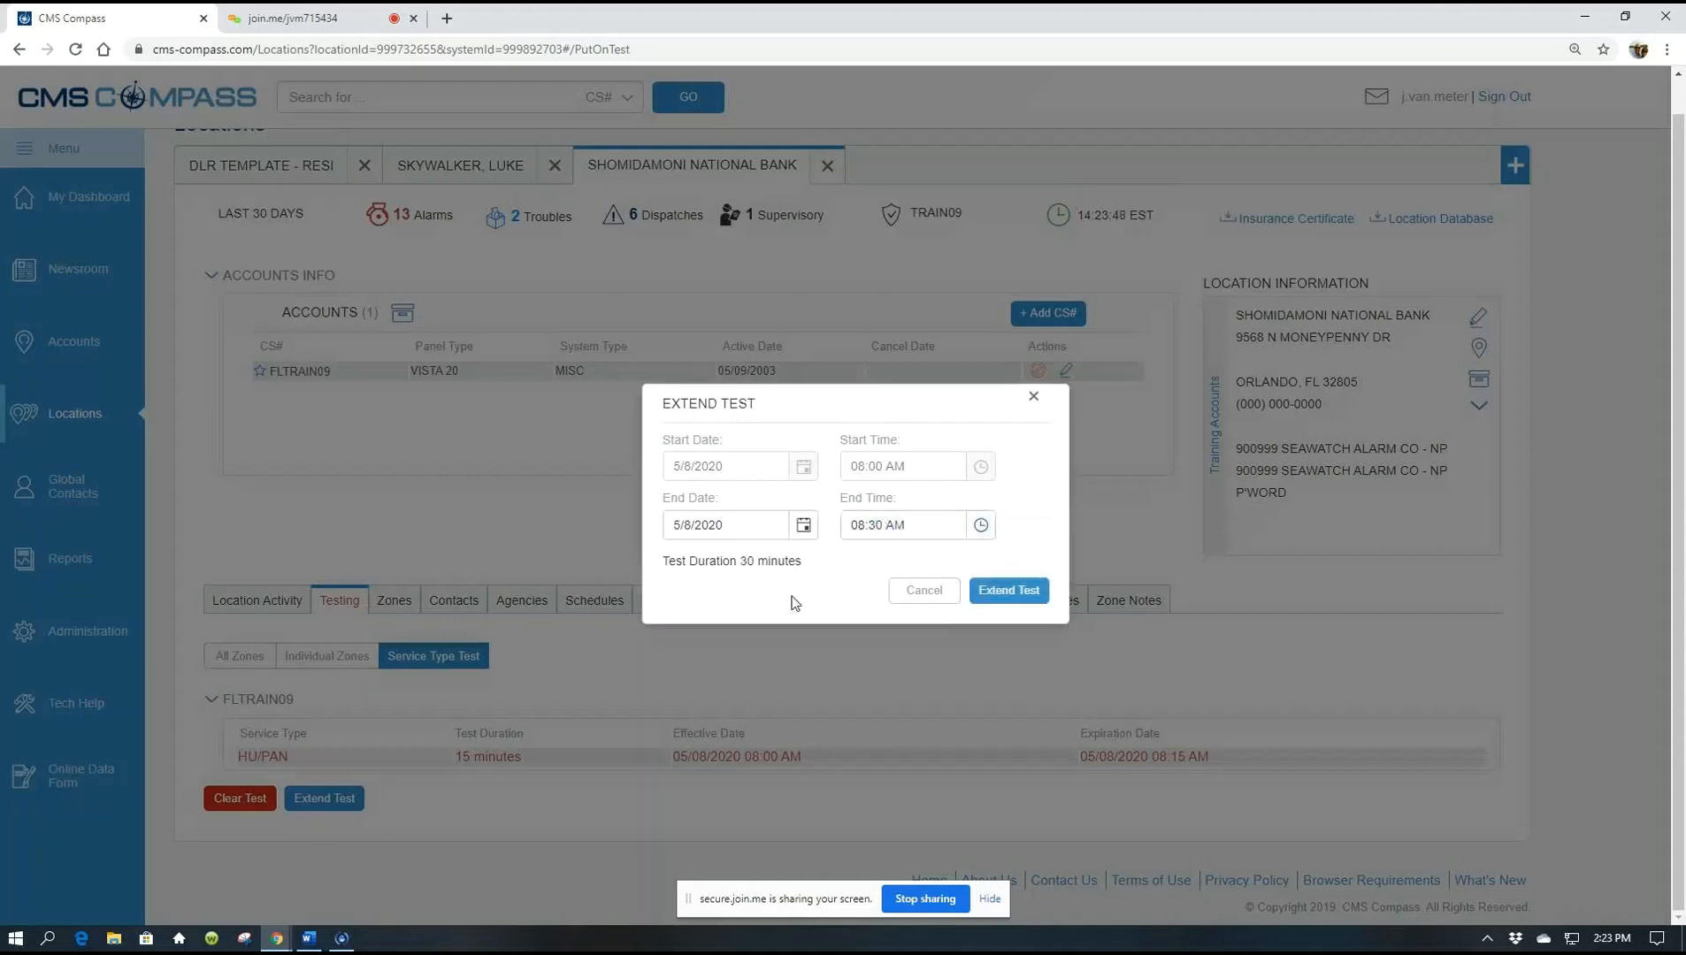
click(1019, 590)
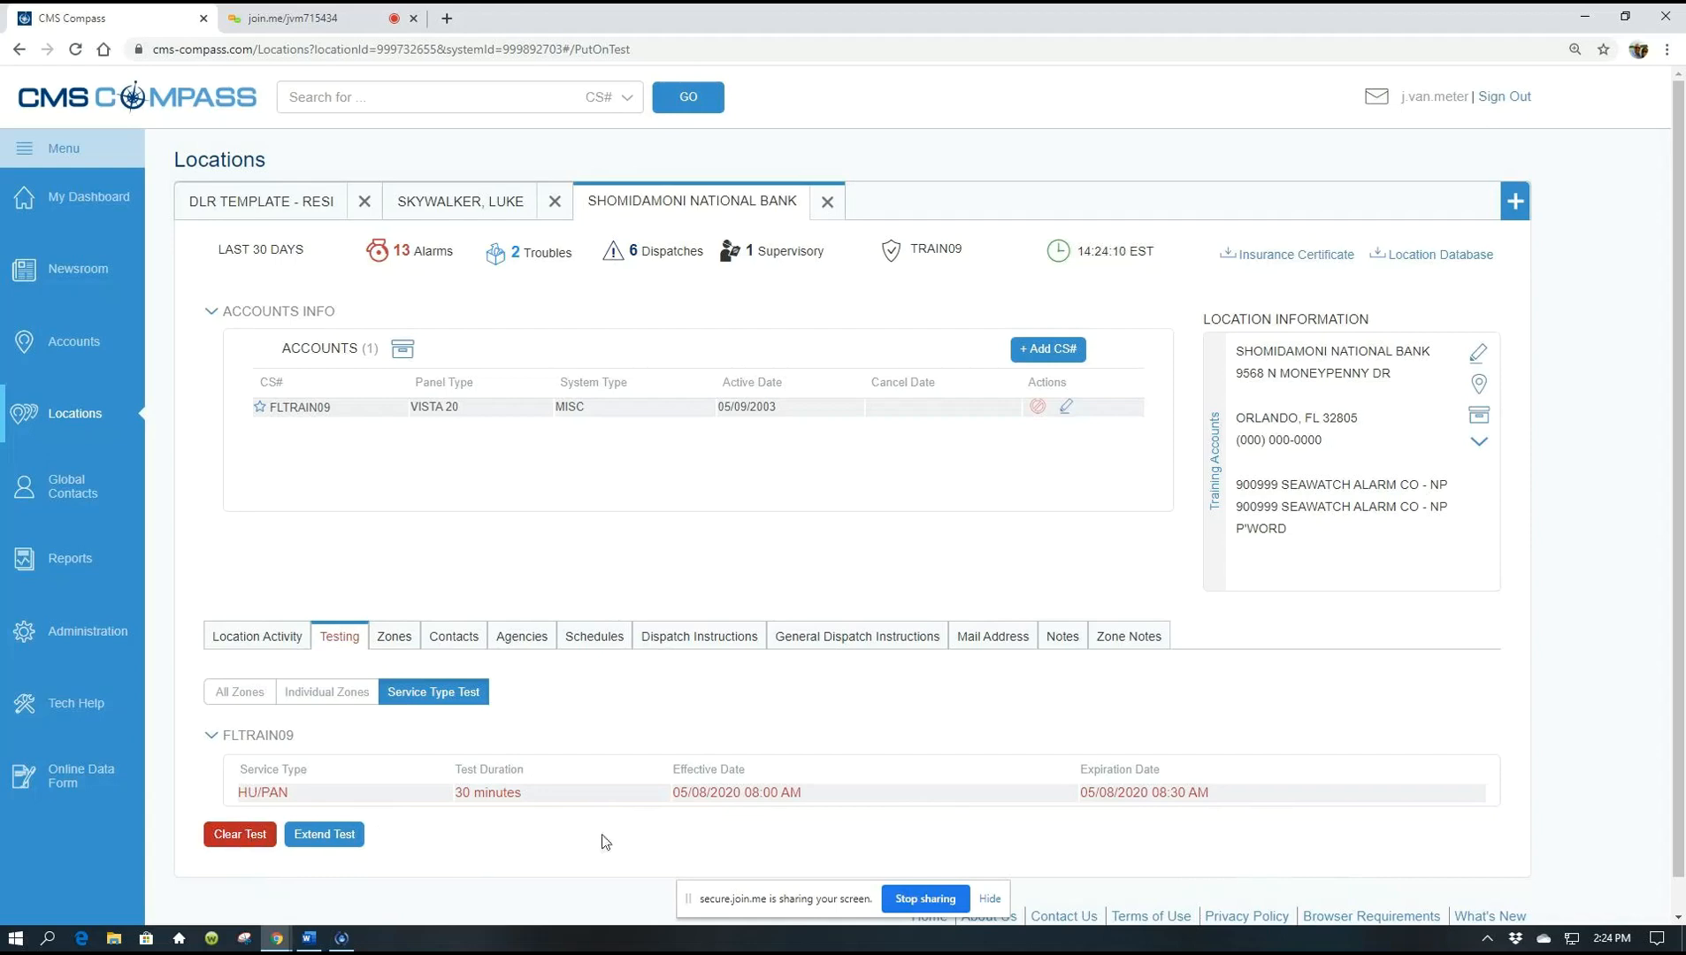
Clear the scheduled HU/PAN service type test and confirm the clearing
click(227, 838)
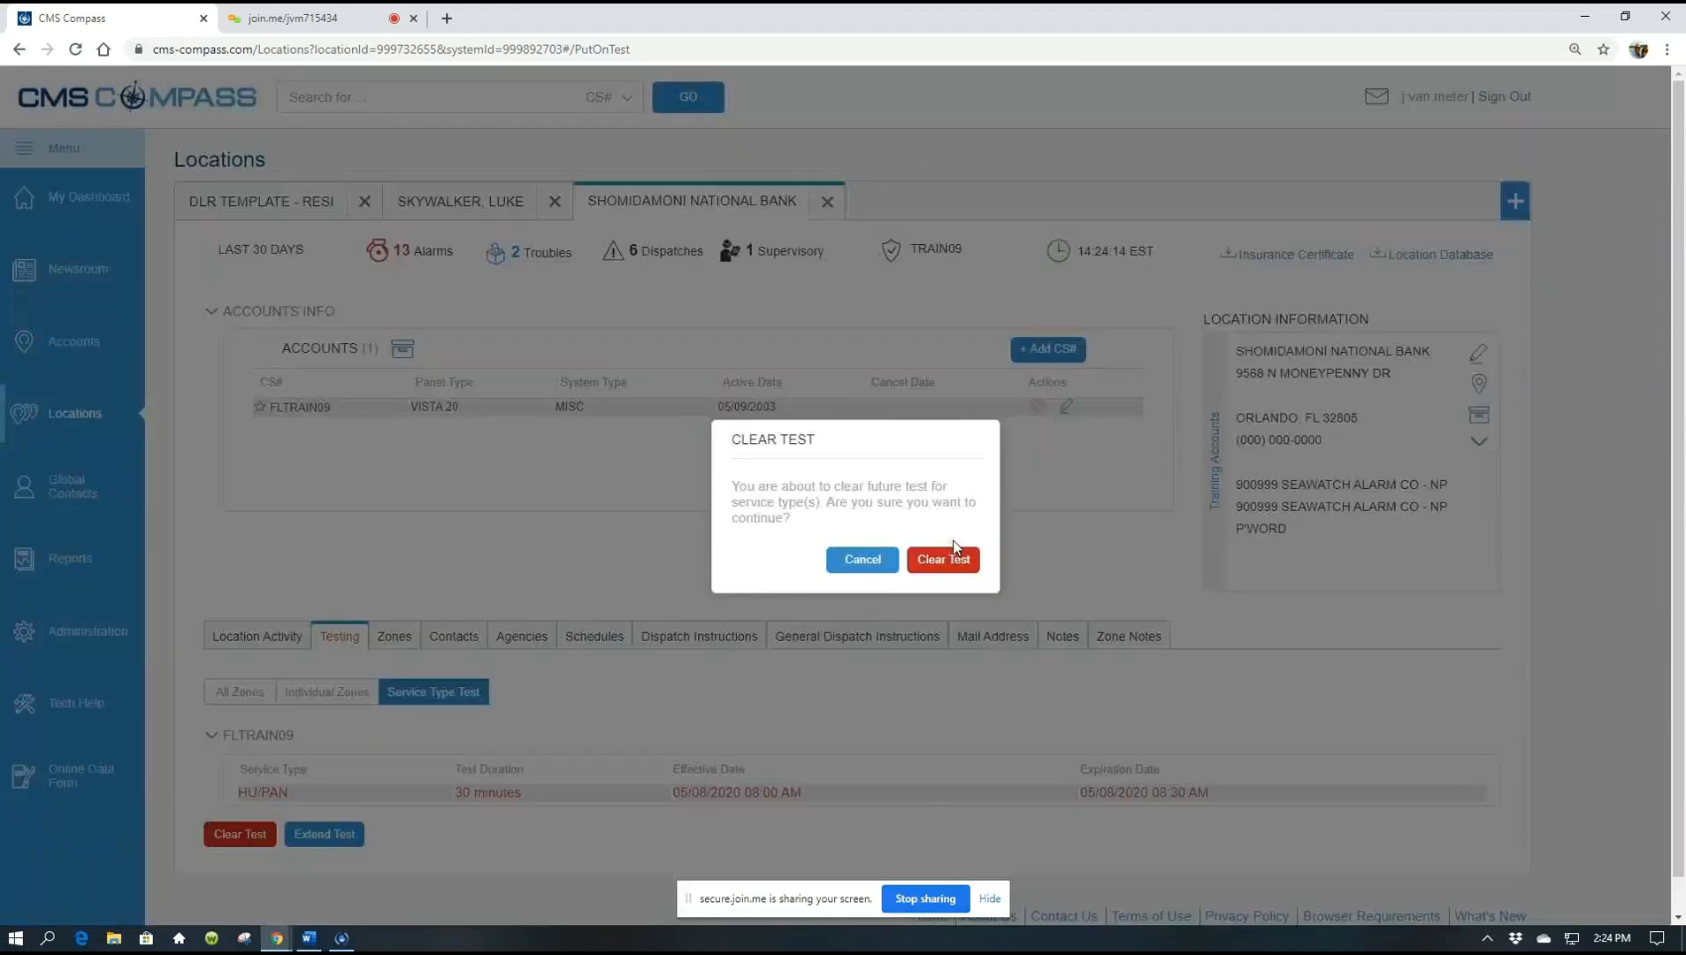
click(953, 553)
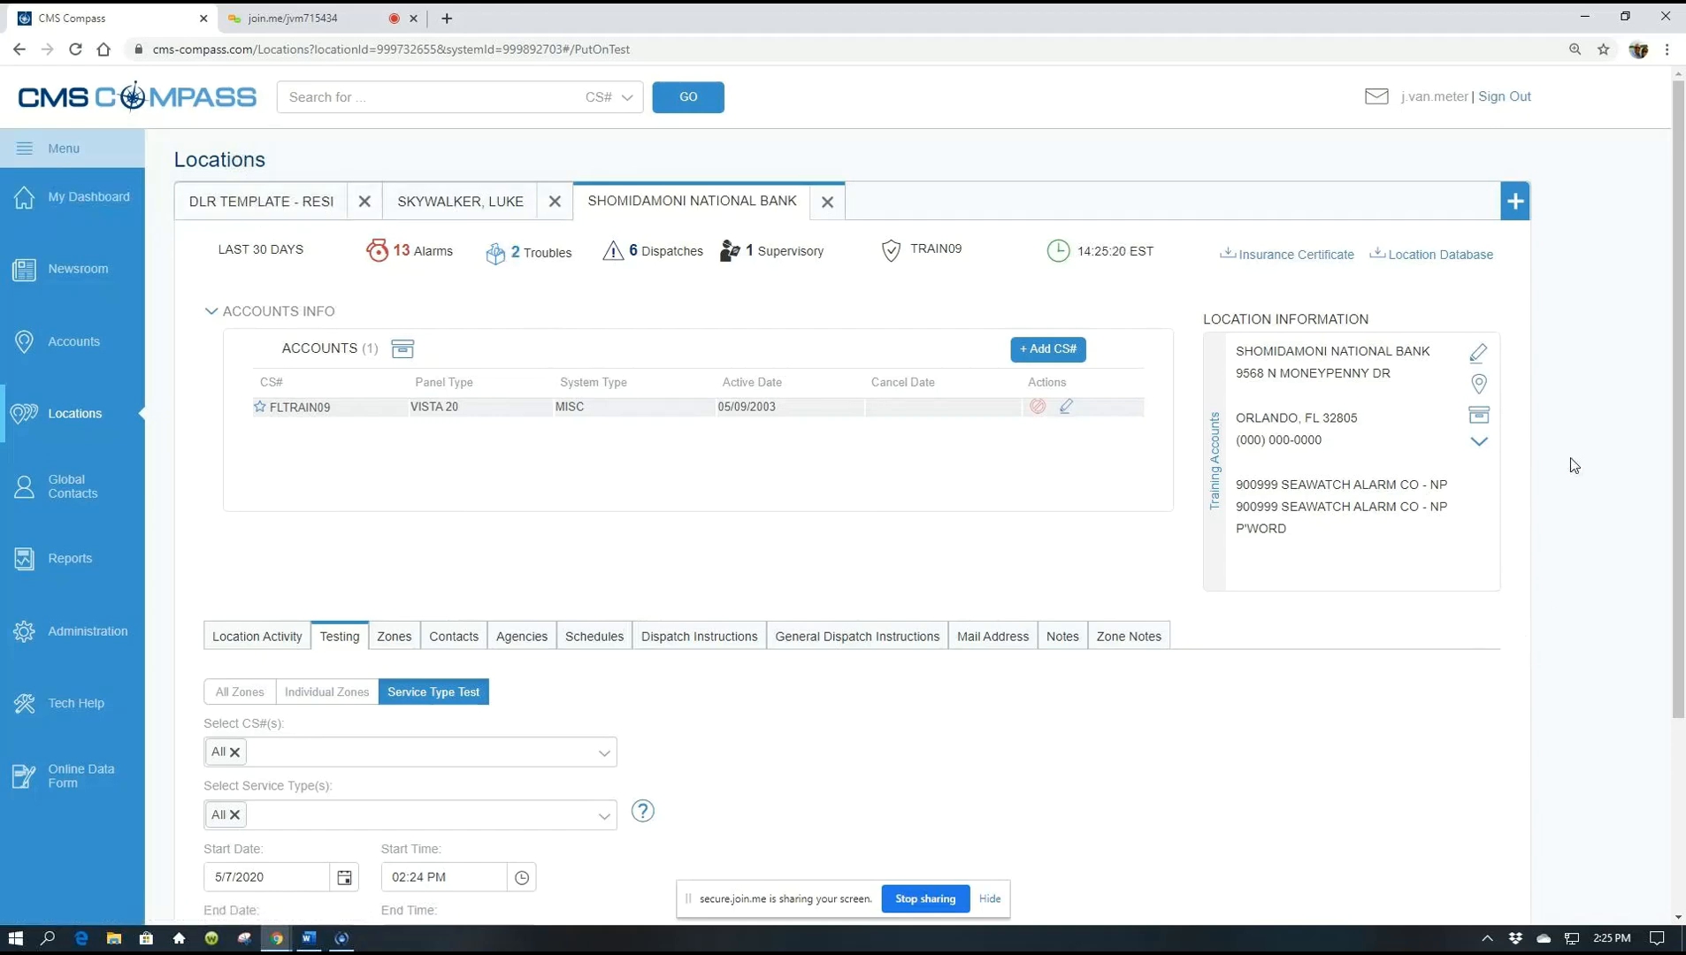
Start a new blank location, then return to the open DEMO5150 residential location
click(1516, 209)
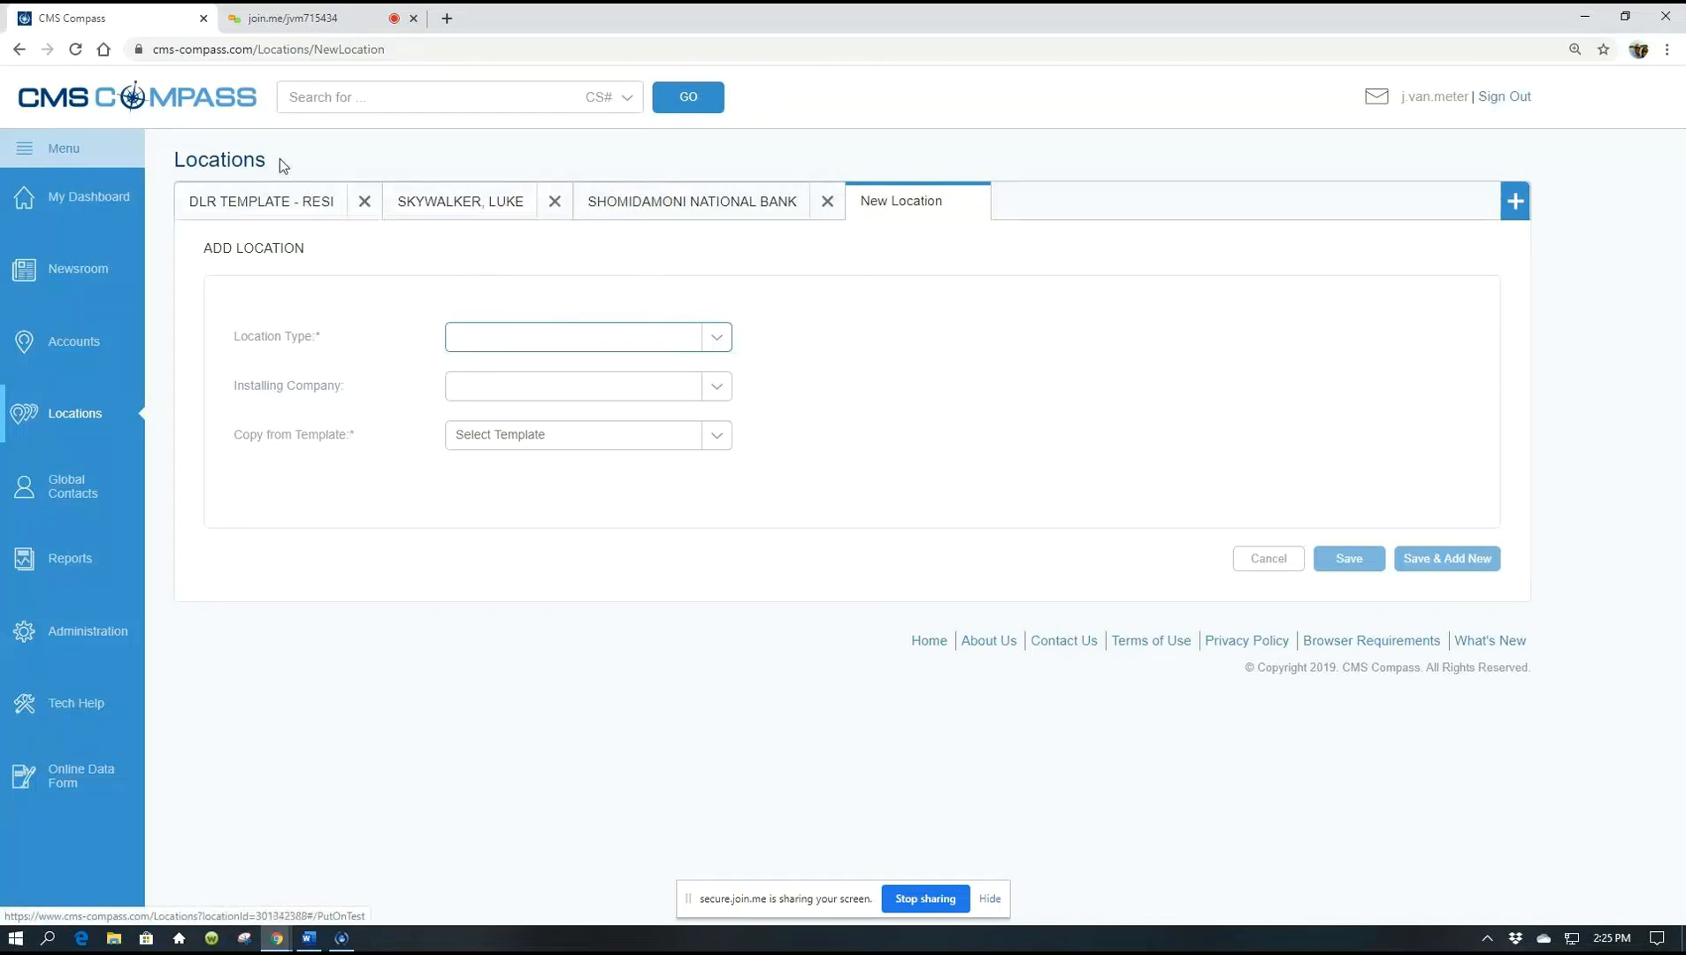
click(450, 207)
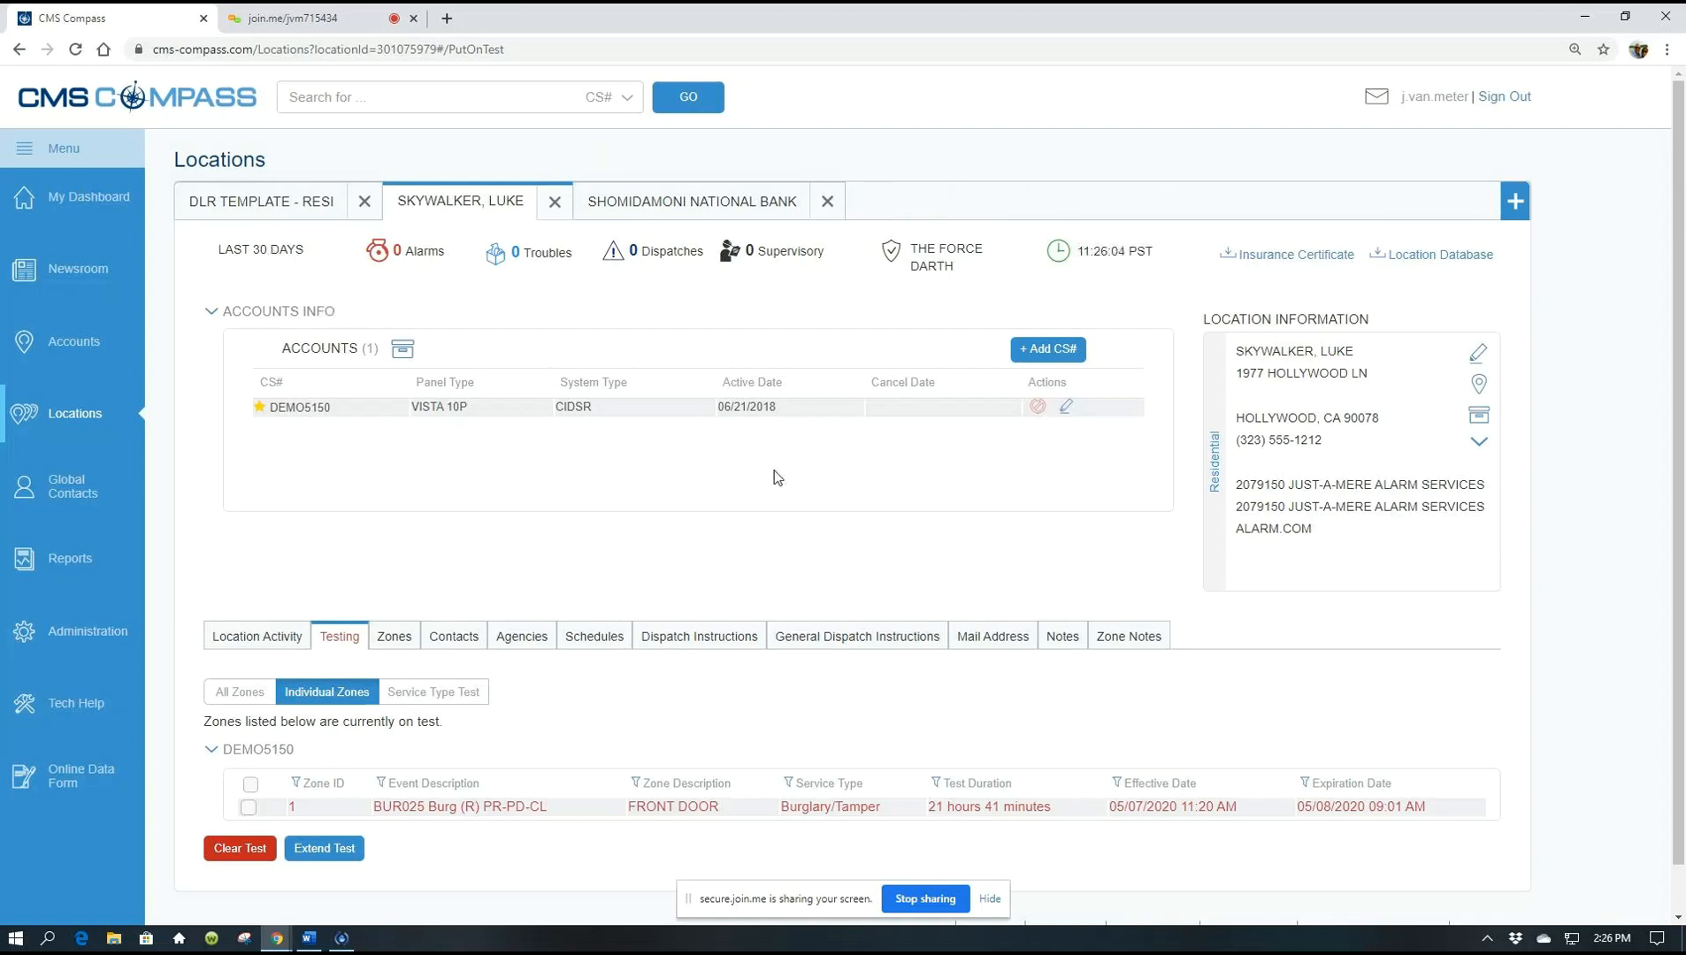
Open the Accounts page from the left sidebar to list all 382 accounts
click(75, 340)
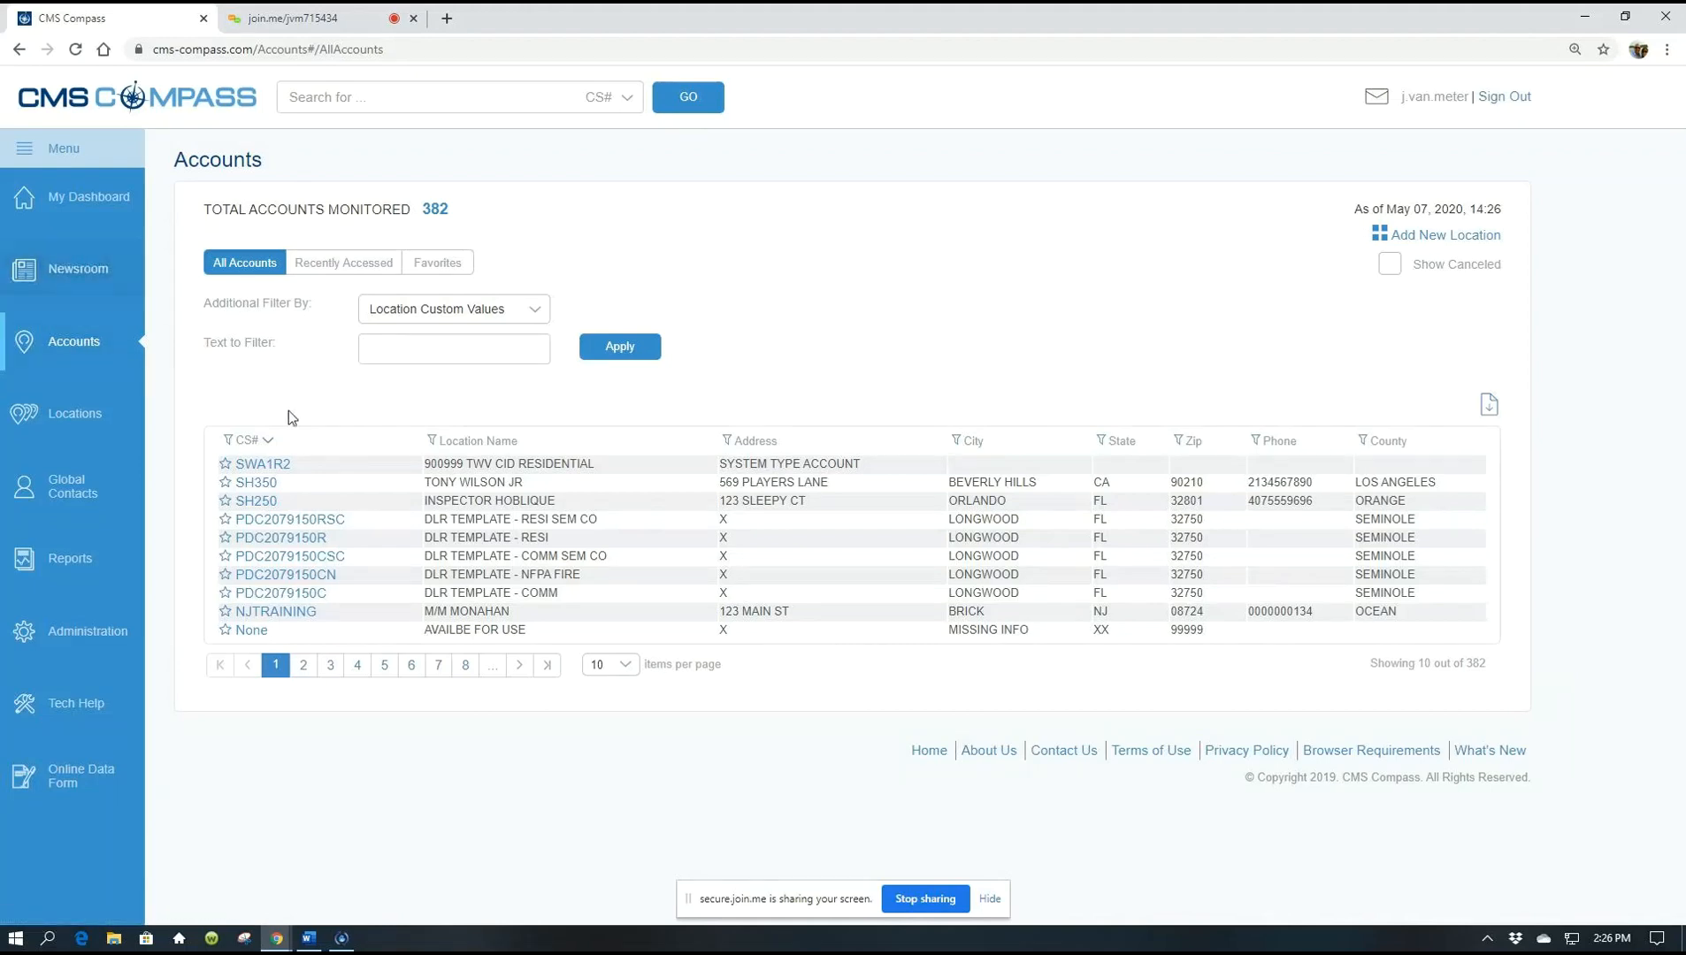
Filter the Accounts list by CS# containing 'pdc'
click(229, 439)
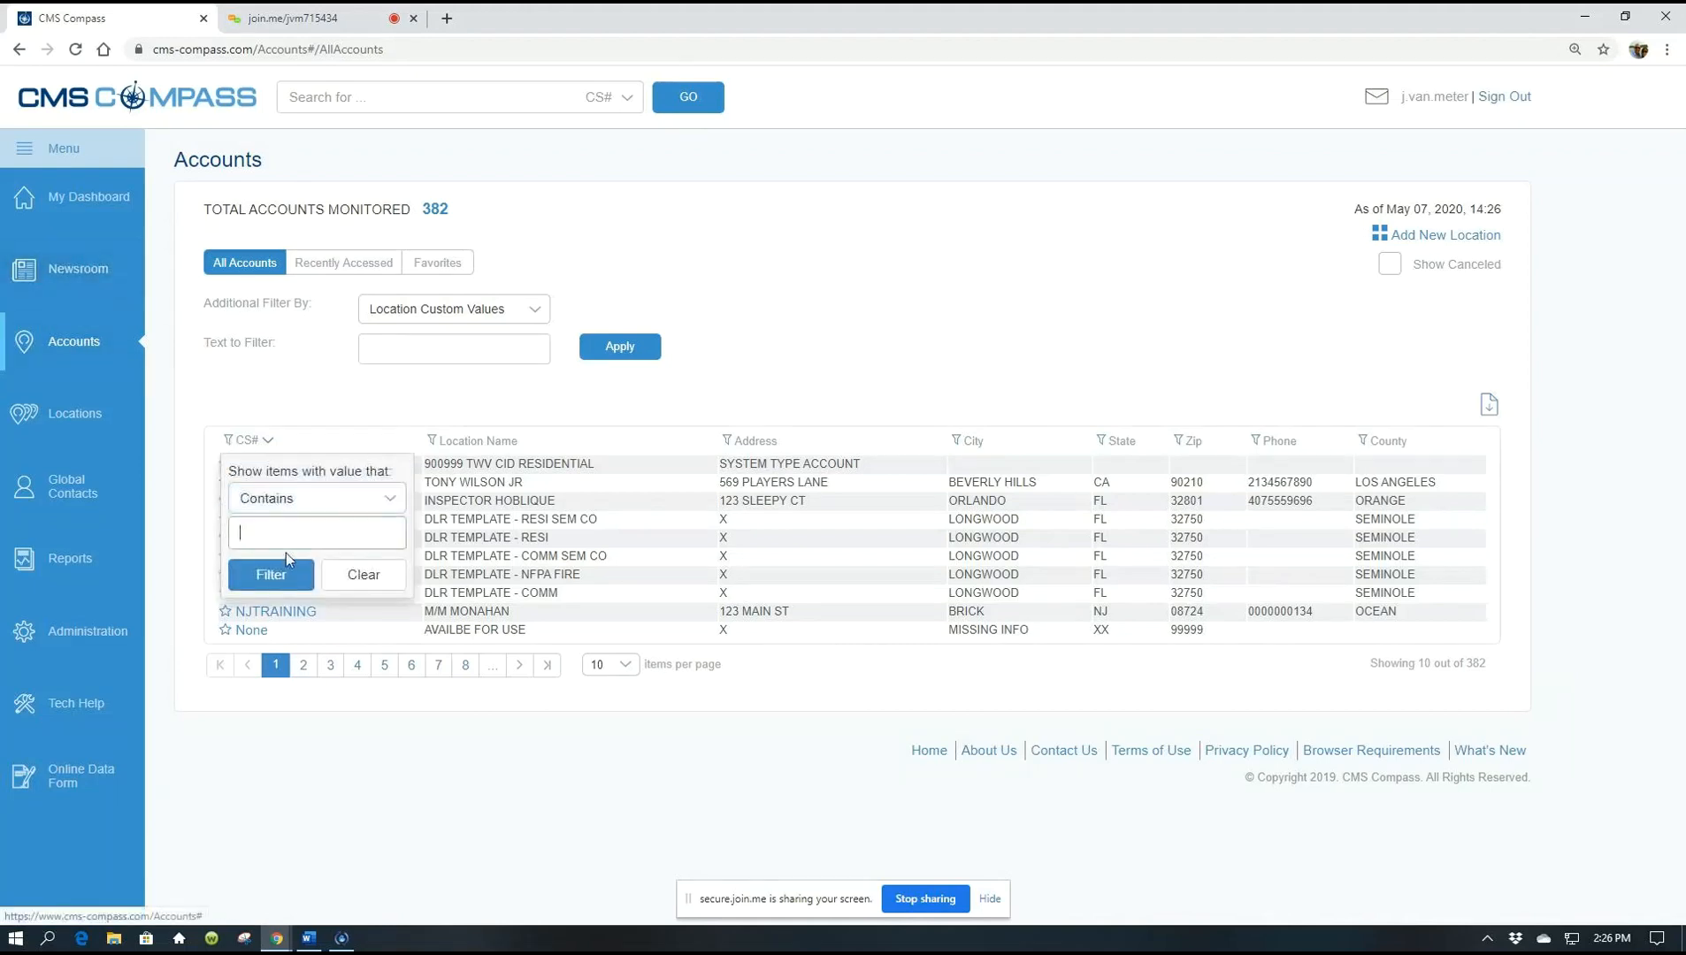
text(pdc)
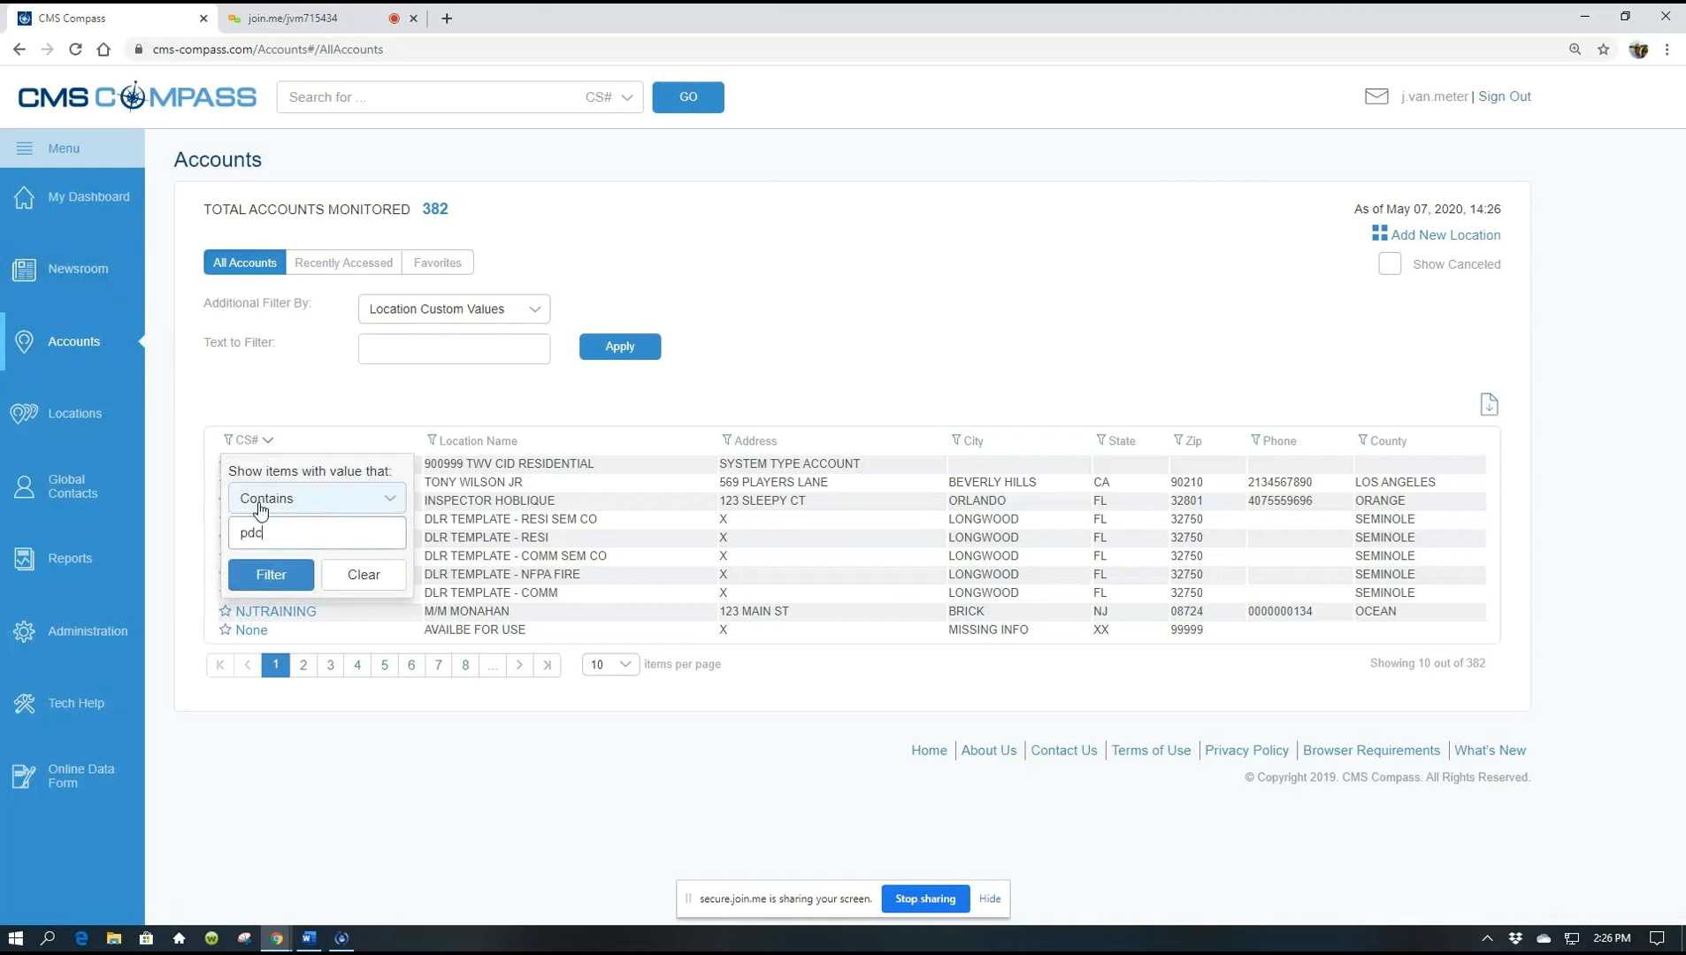
click(271, 573)
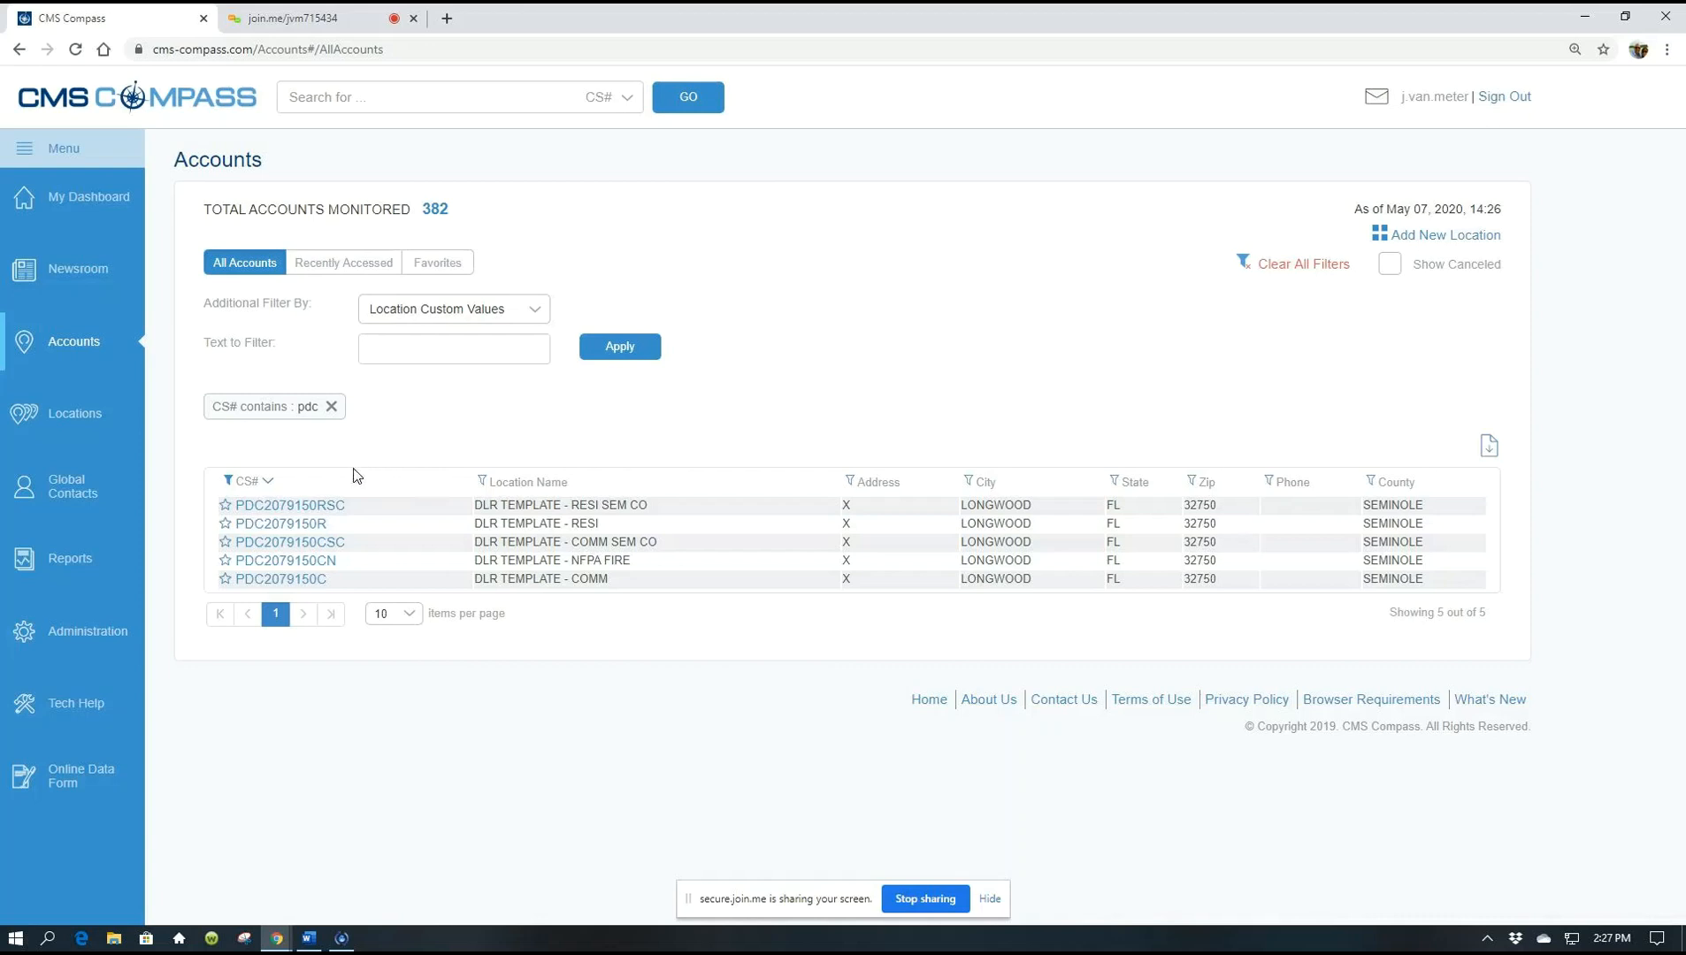
click(332, 510)
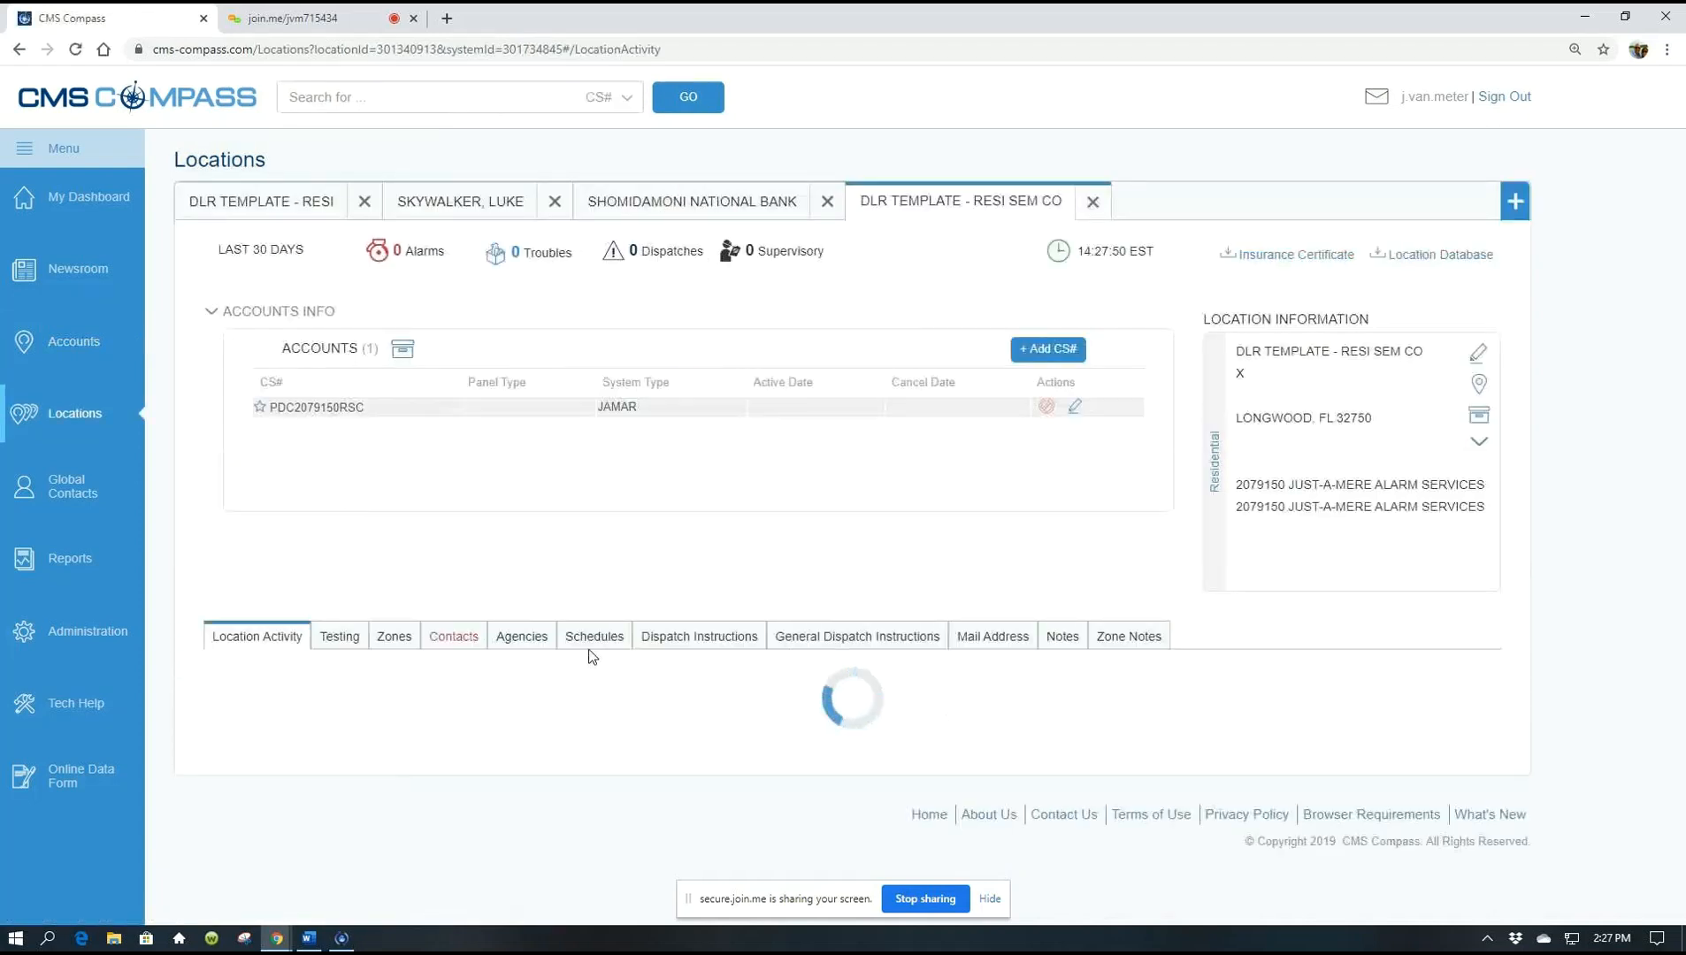
click(544, 644)
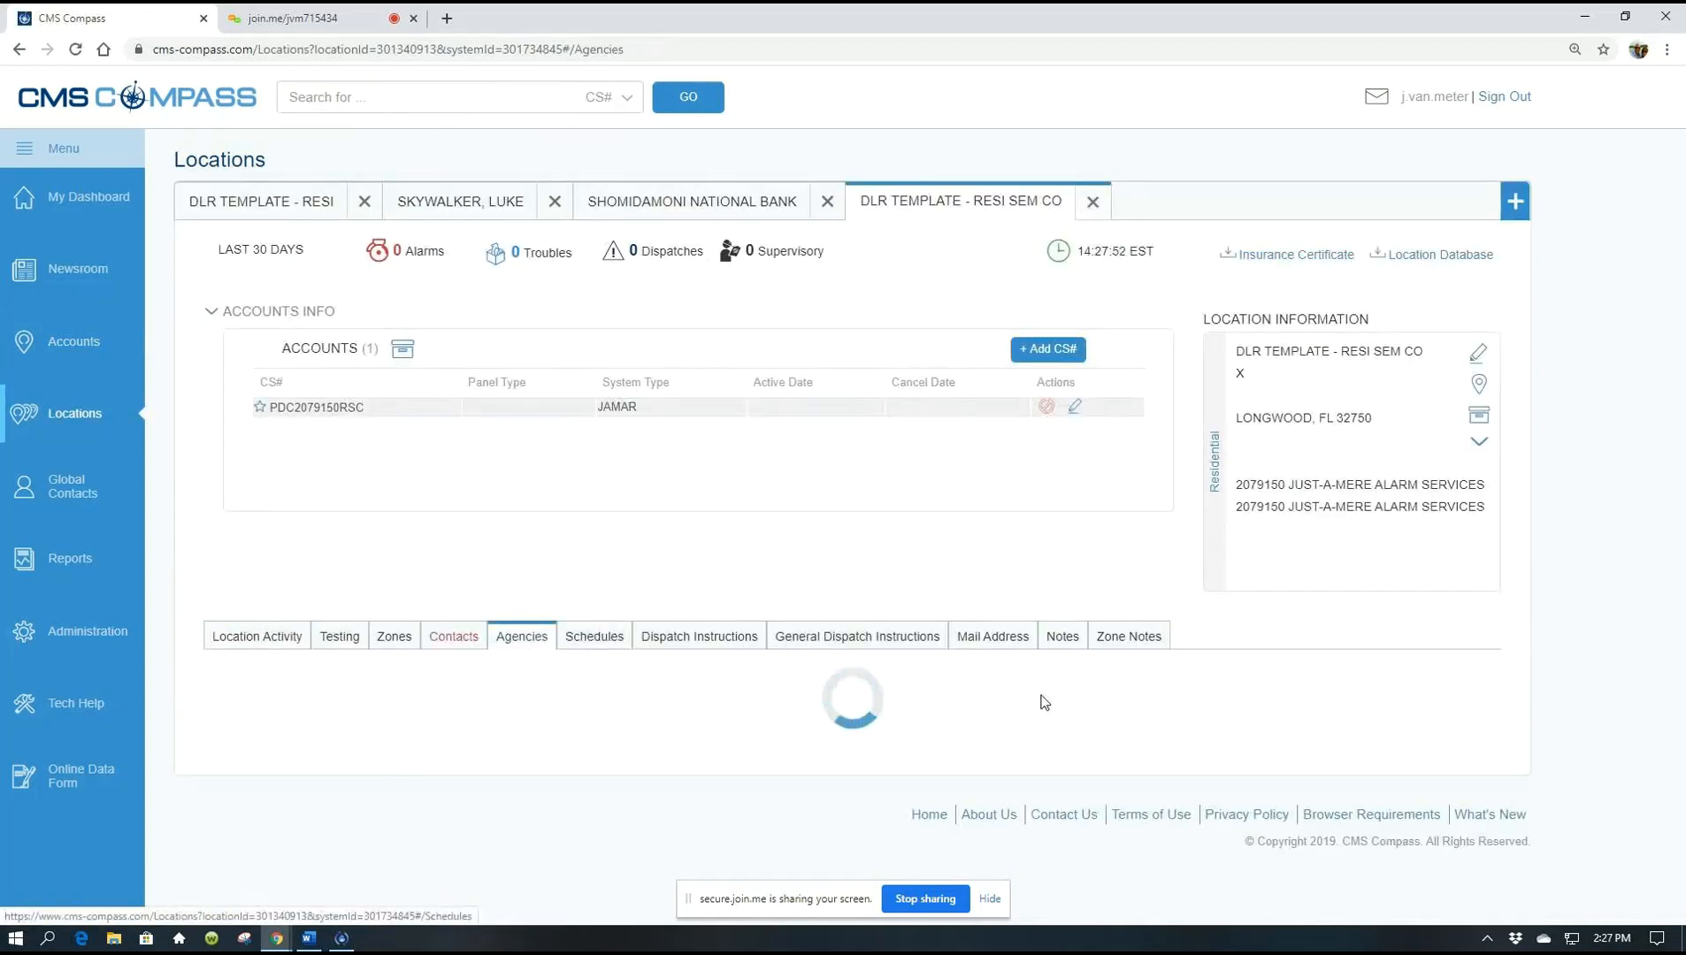
scroll(1062, 691, down, 1)
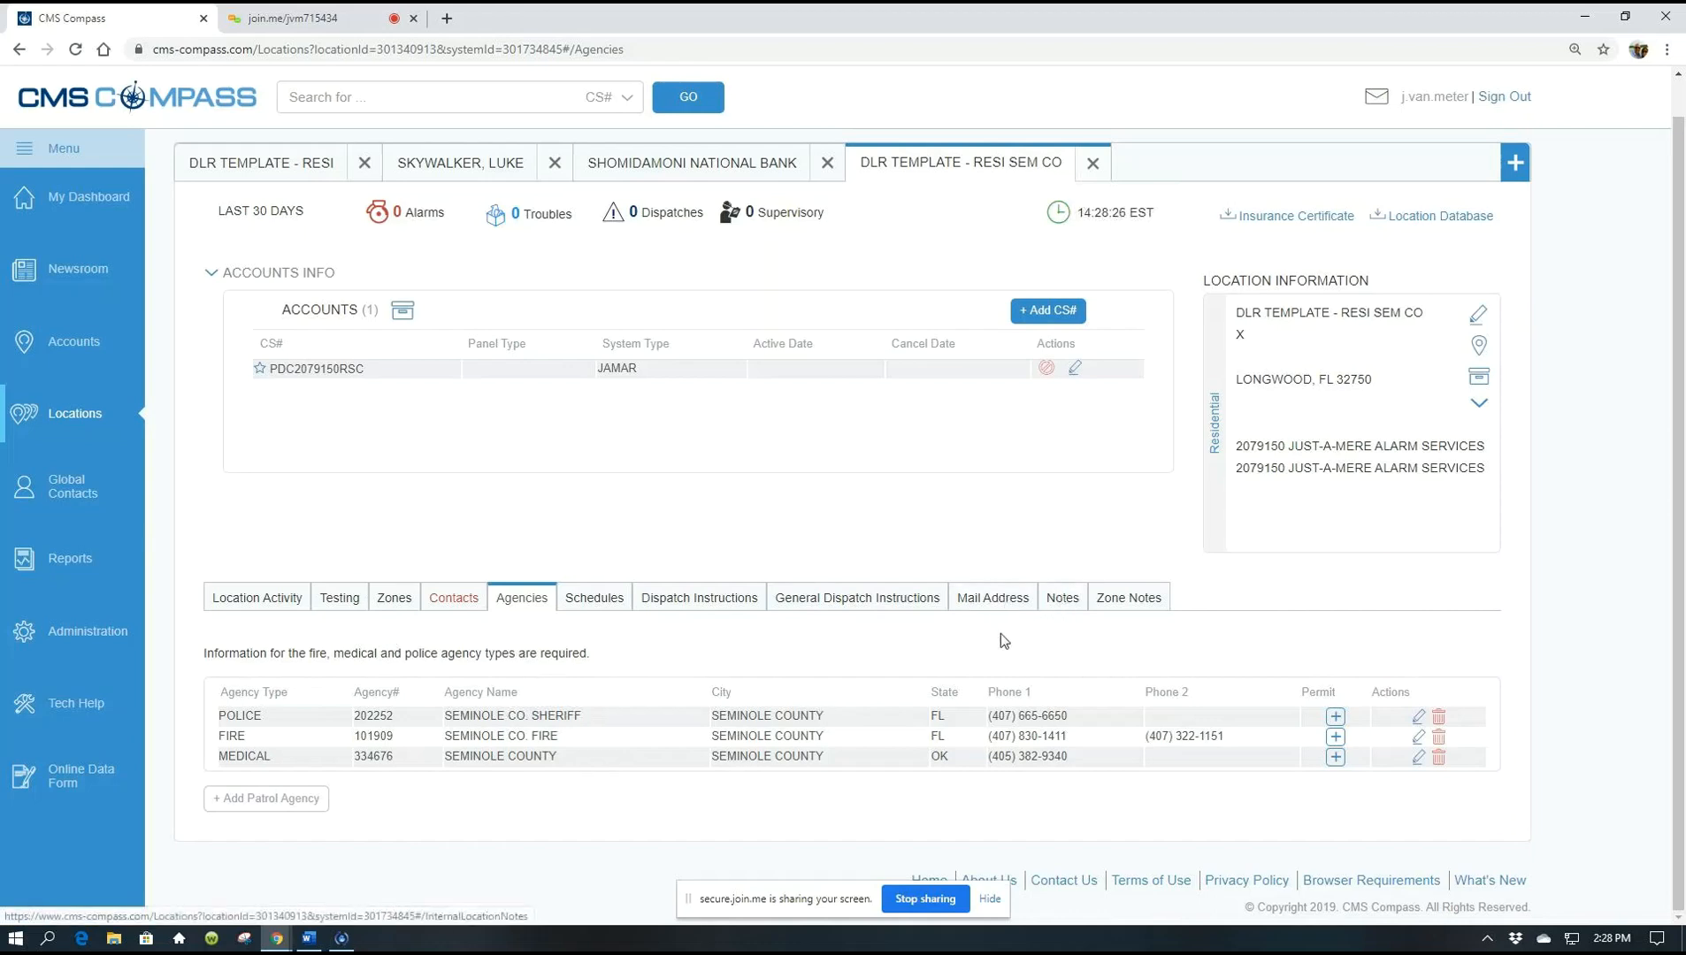
click(395, 597)
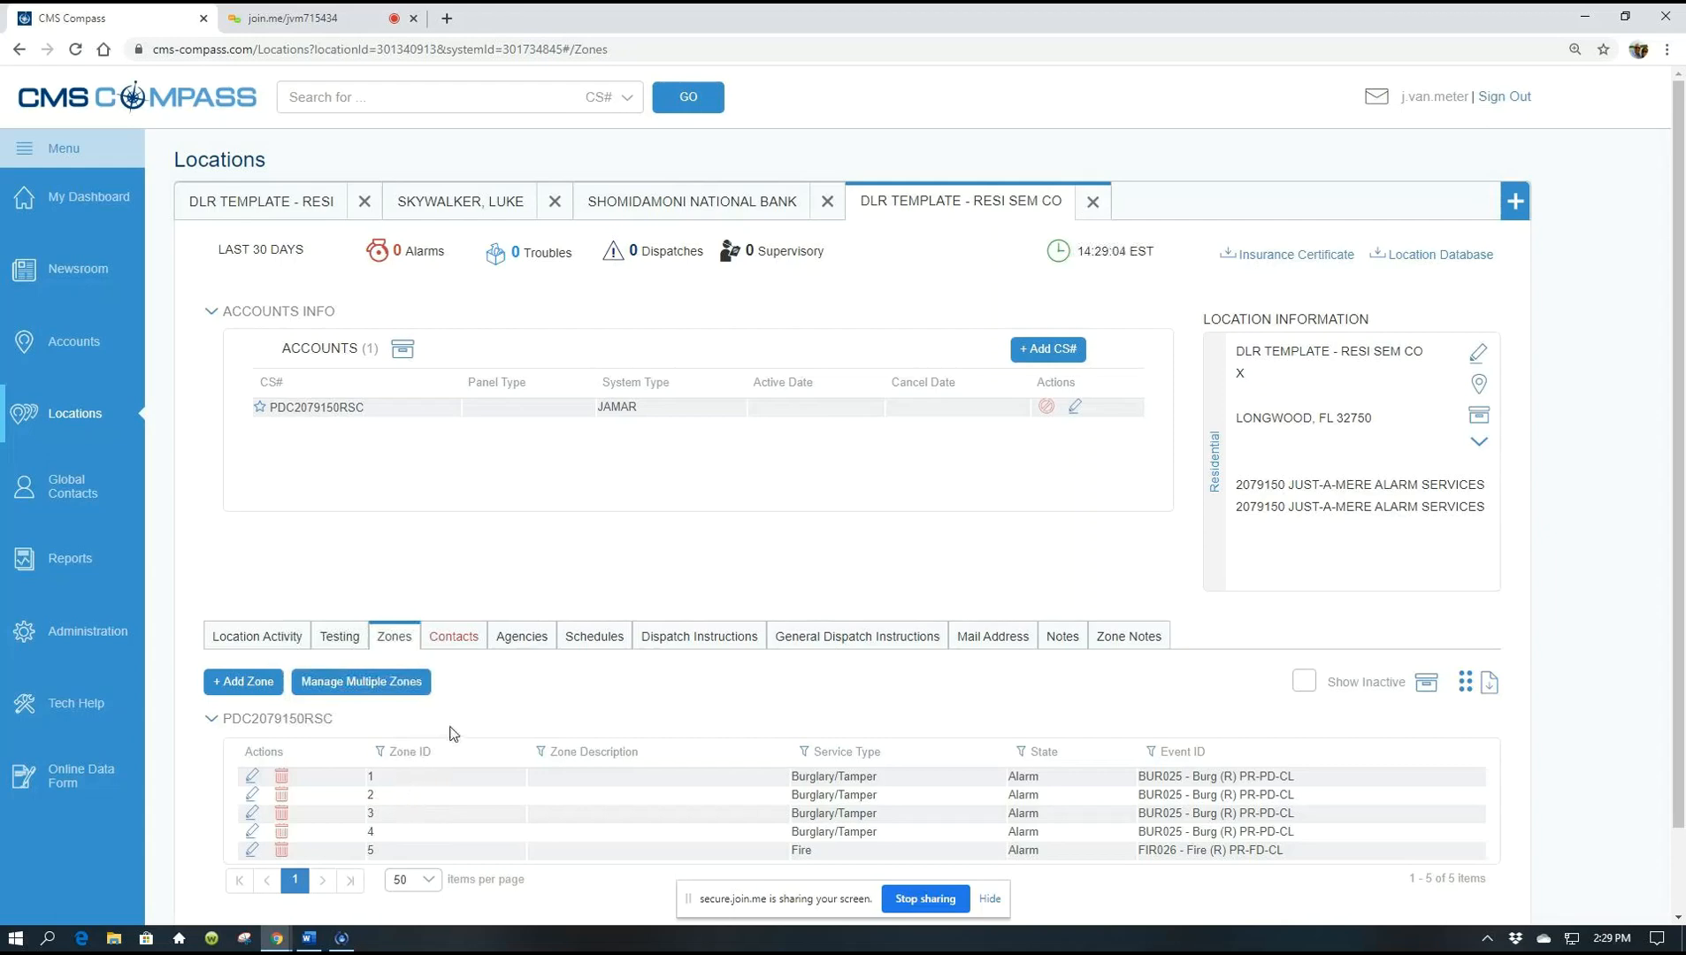
In the Manage Multiple Zones editor, describe zone 1 as 'front door'
click(358, 689)
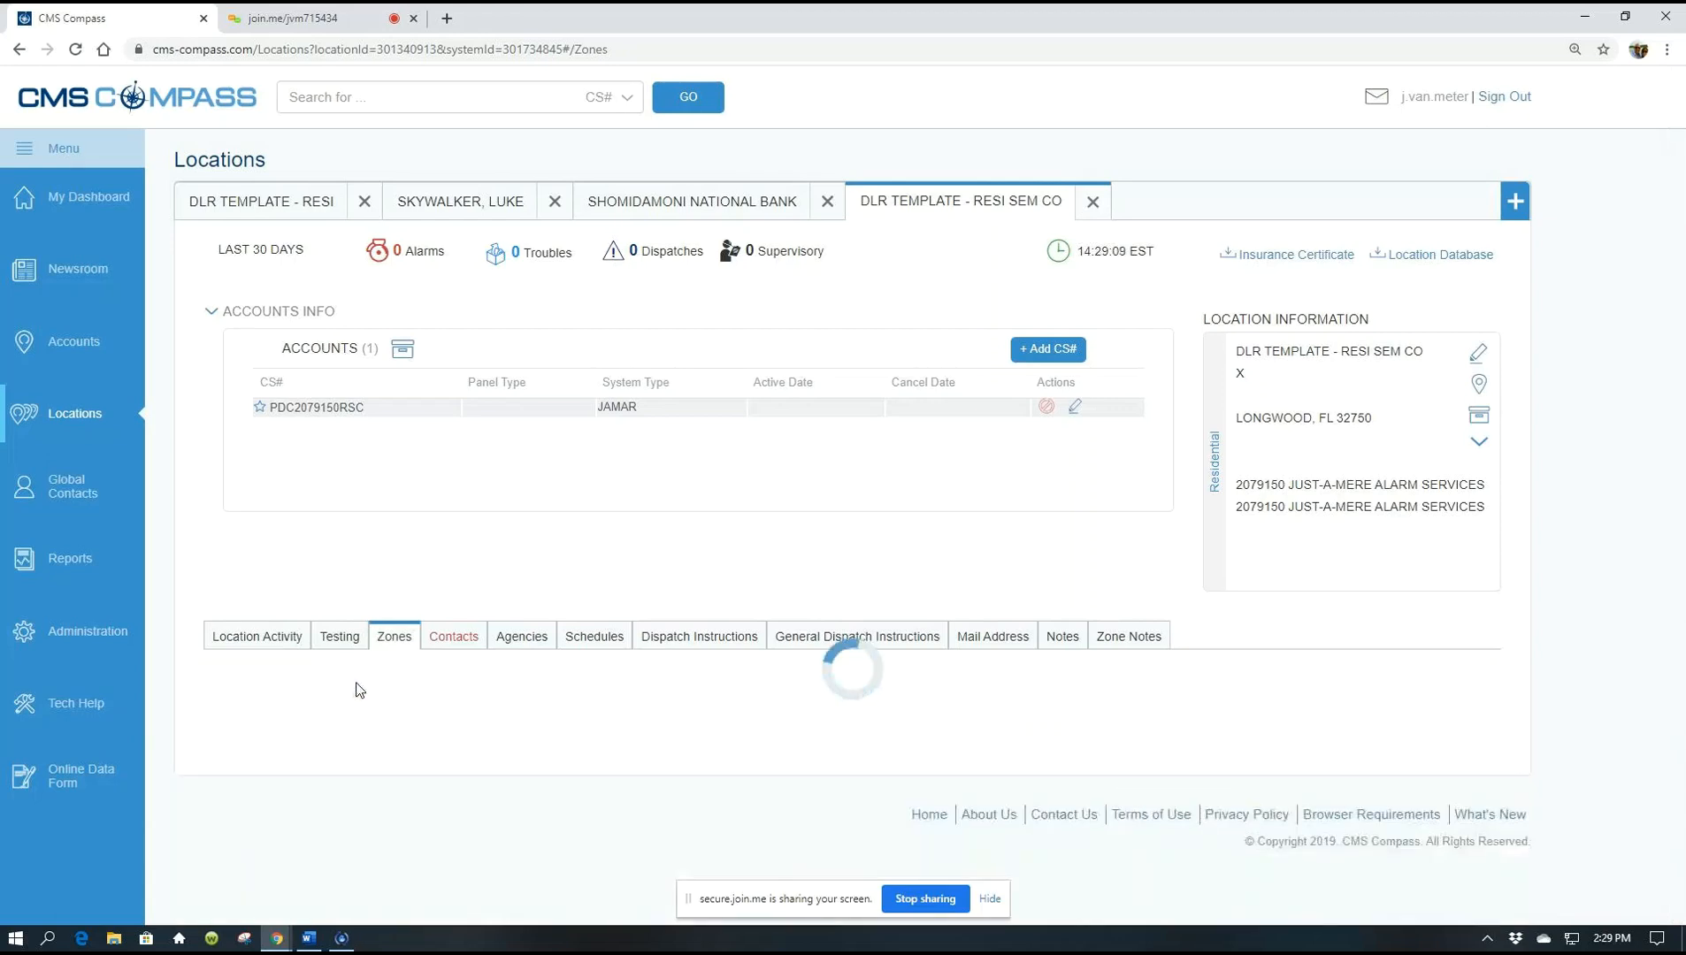
scroll(481, 729, down, 1)
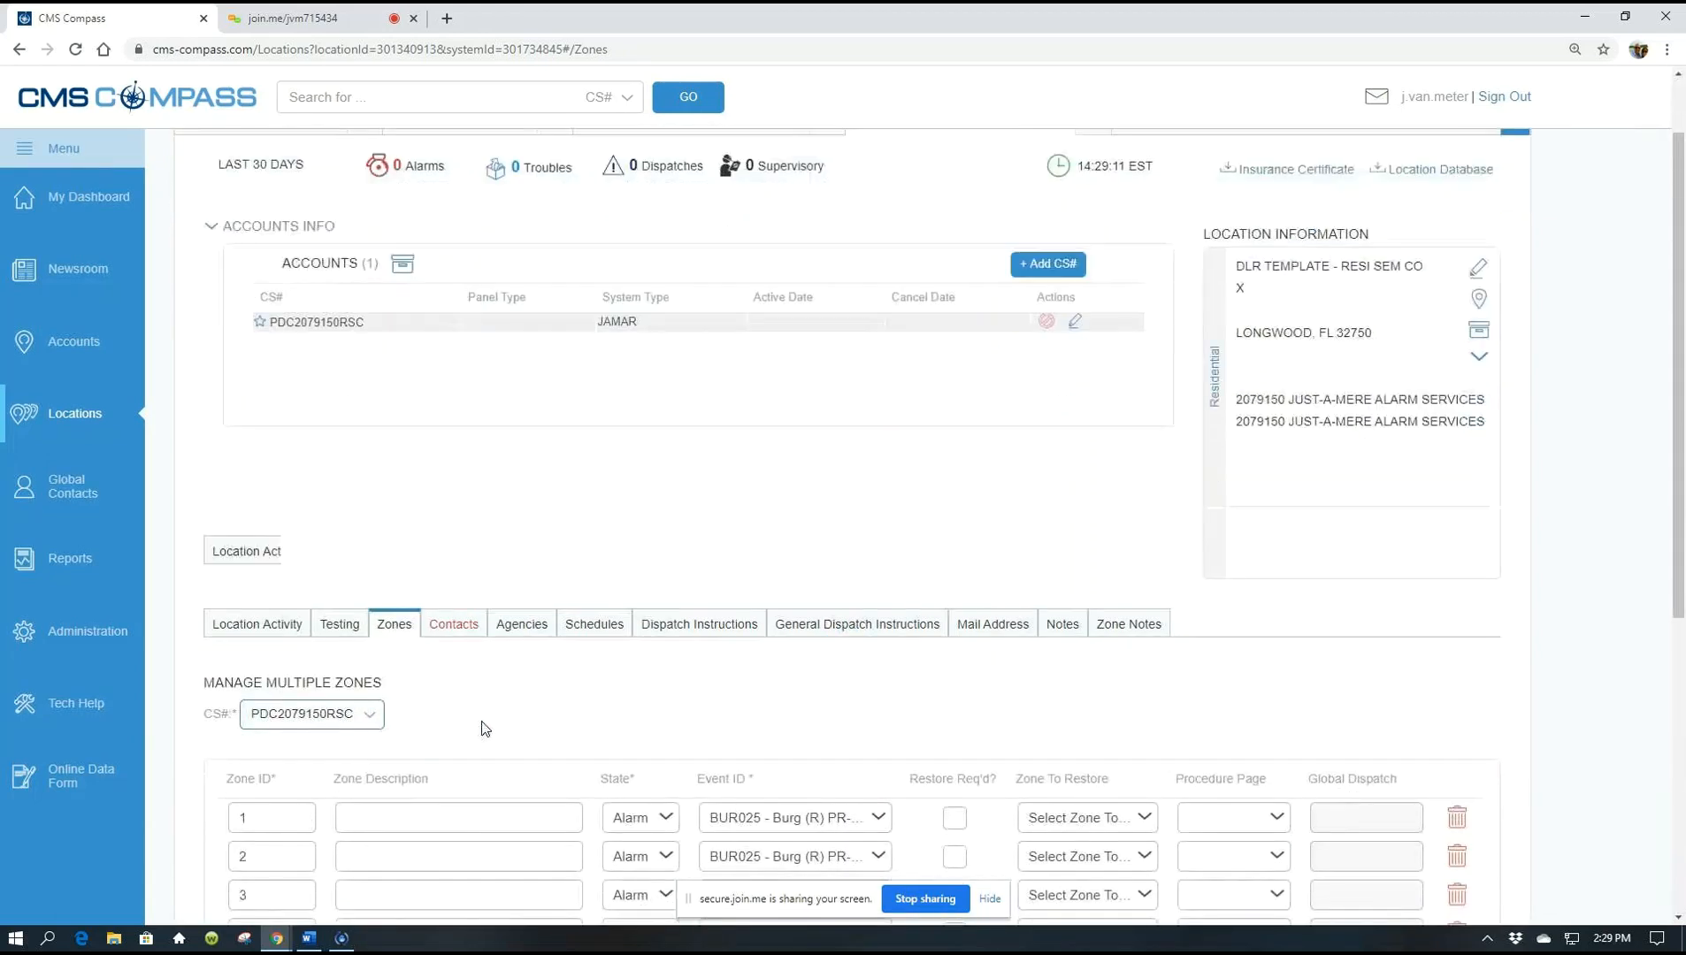
scroll(484, 728, down, 3)
click(450, 571)
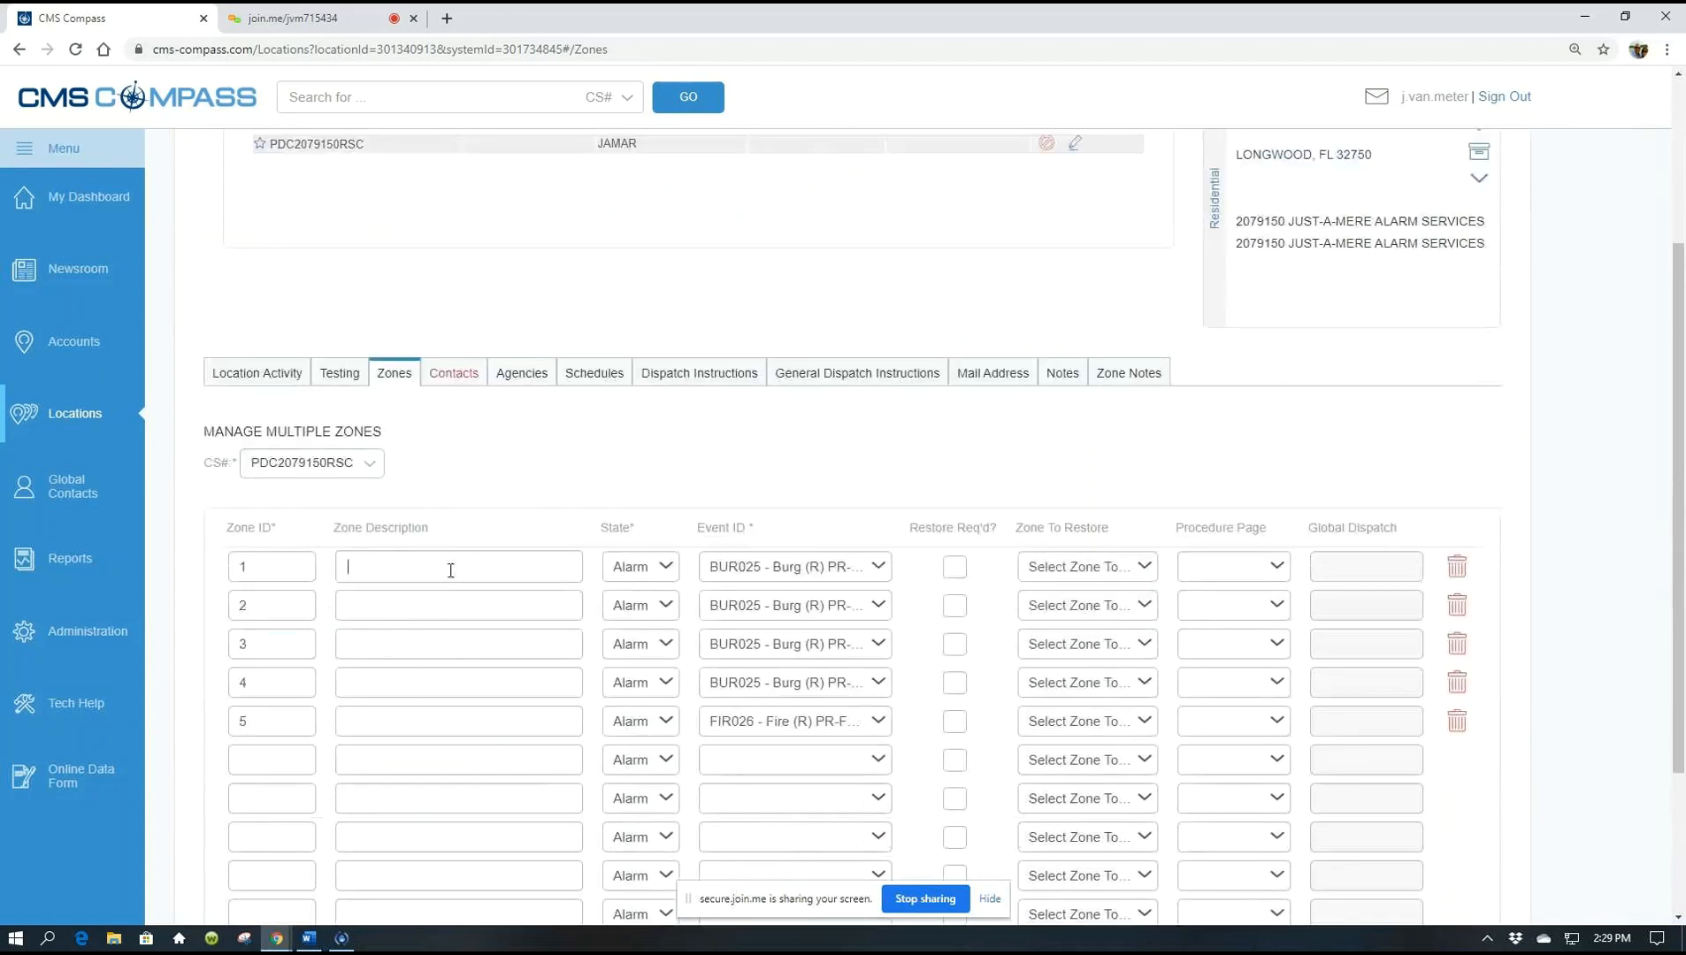
text(feribt)
key(BackSpace)
key(BackSpace)
key(BackSpace)
key(BackSpace)
key(BackSpace)
text(ront door)
Describe zones 2 and 3 as 'rear door' and 'hallway motion'
click(472, 602)
text(rea)
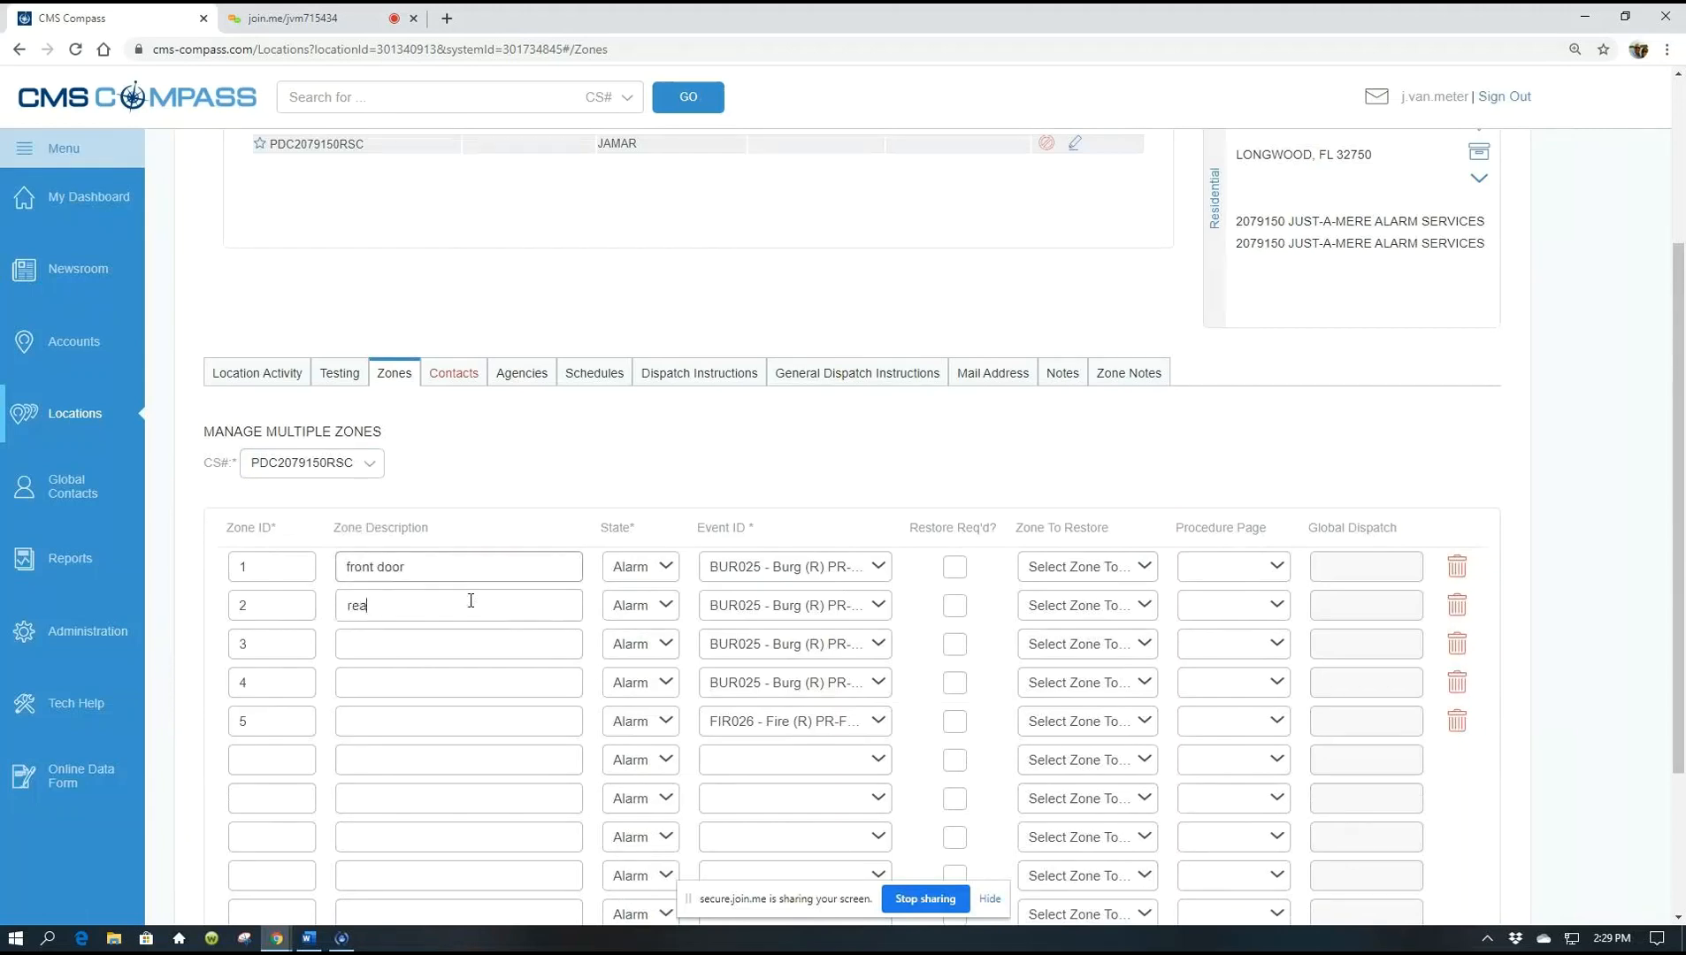
text(r dooe)
key(BackSpace)
text(r)
click(431, 644)
text(ha)
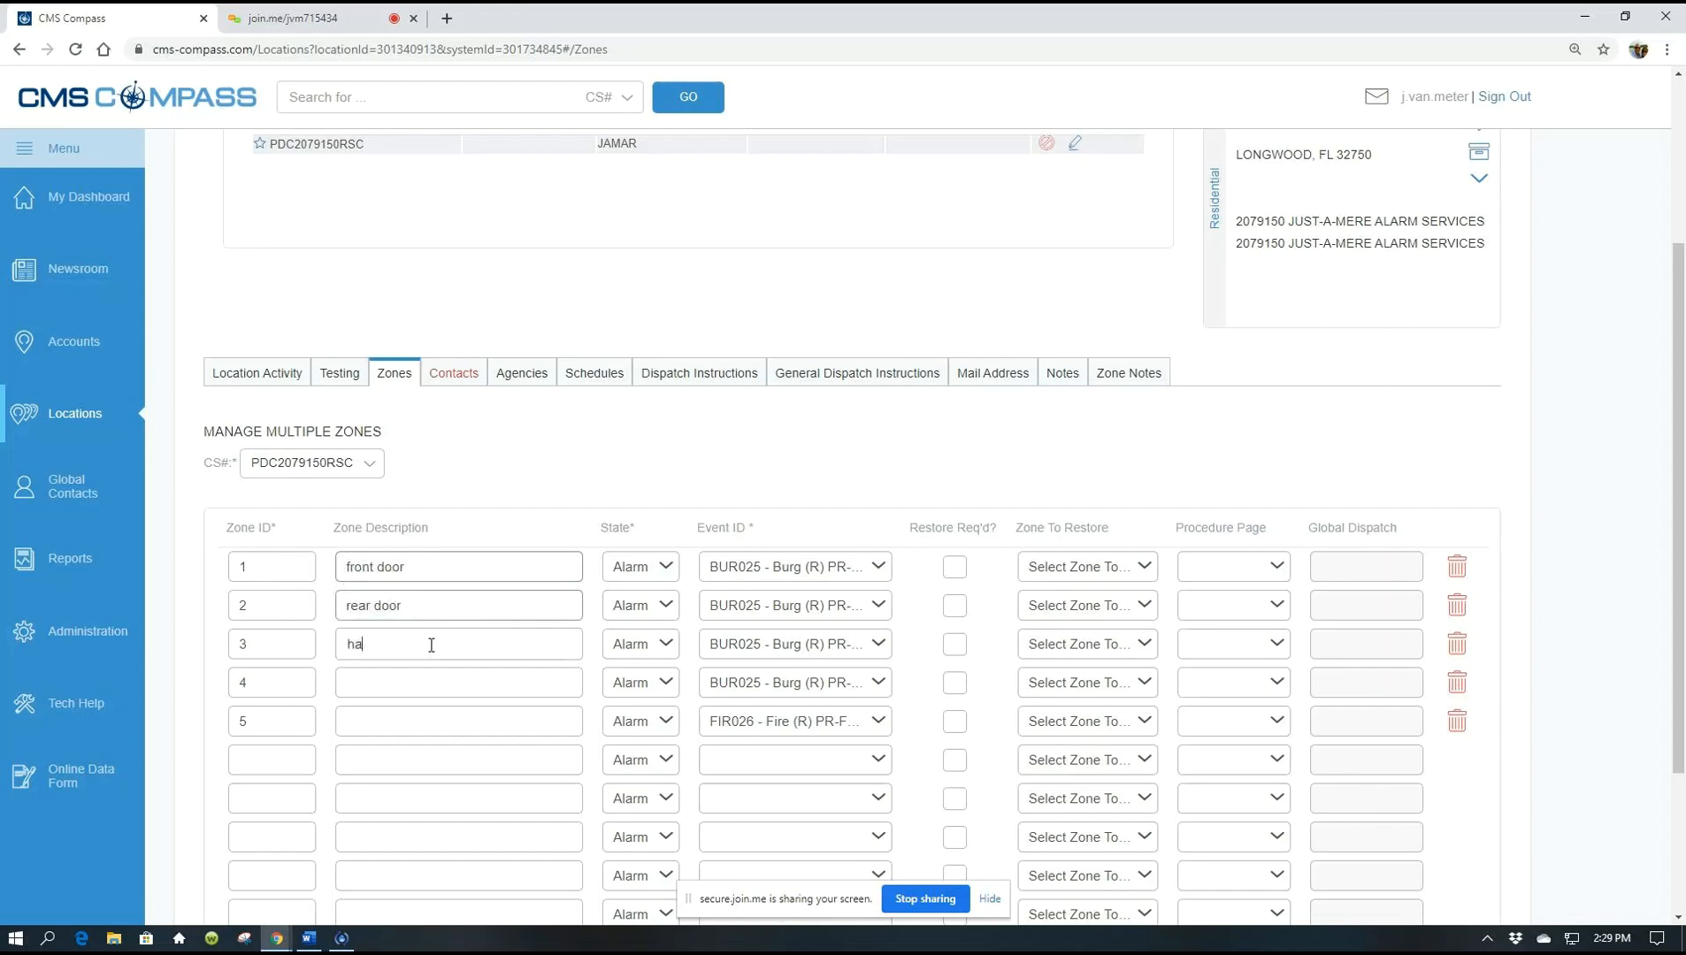
text(llway)
key(BackSpace)
text(y motion)
Delete zone 4 from PDC2079150RSC and confirm the deletion
click(1462, 686)
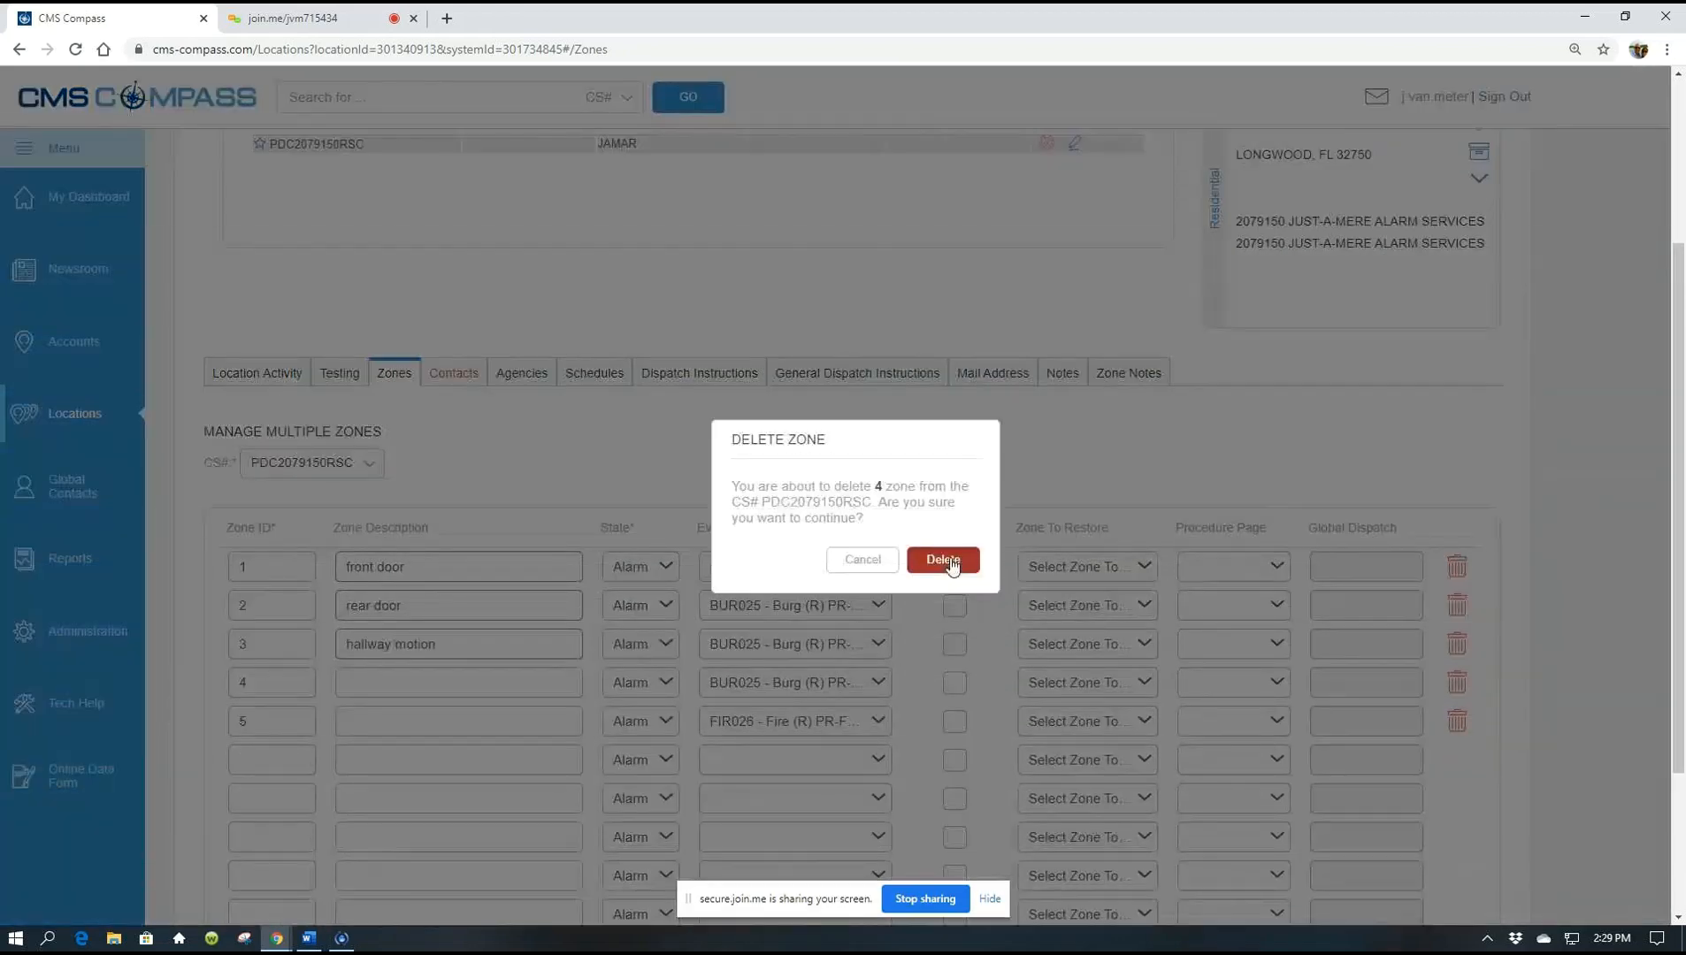
click(950, 561)
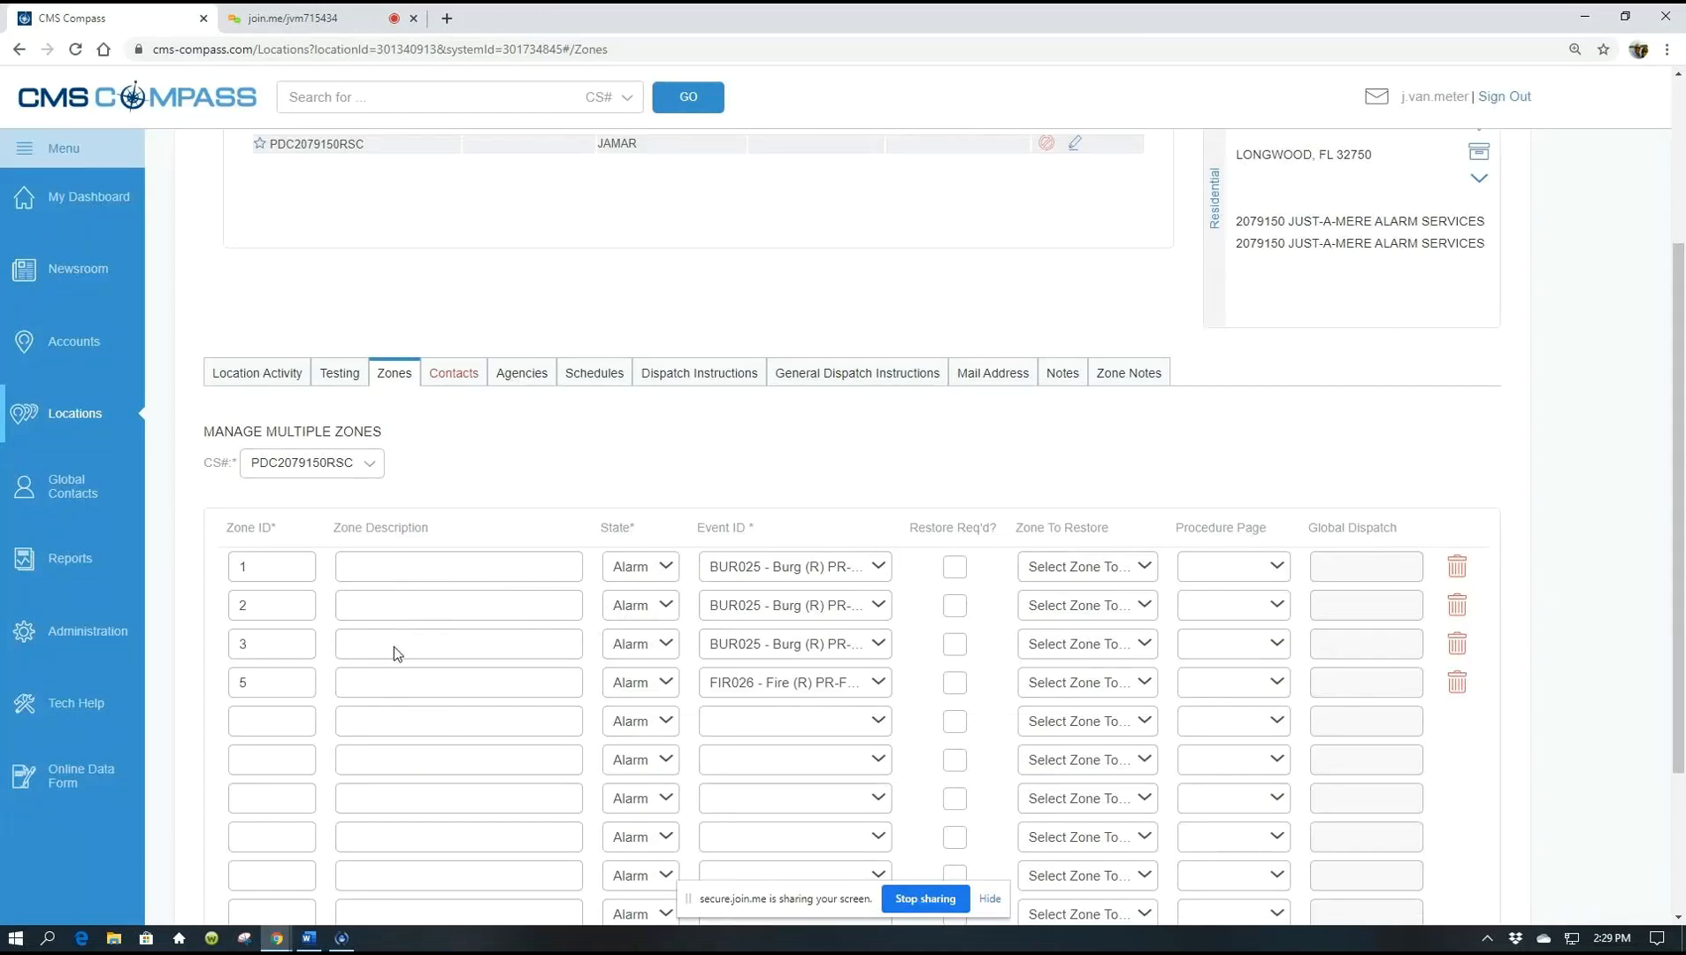
Enter 'kitchen heat' as zone 5's description
click(396, 692)
click(276, 722)
scroll(443, 714, down, 1)
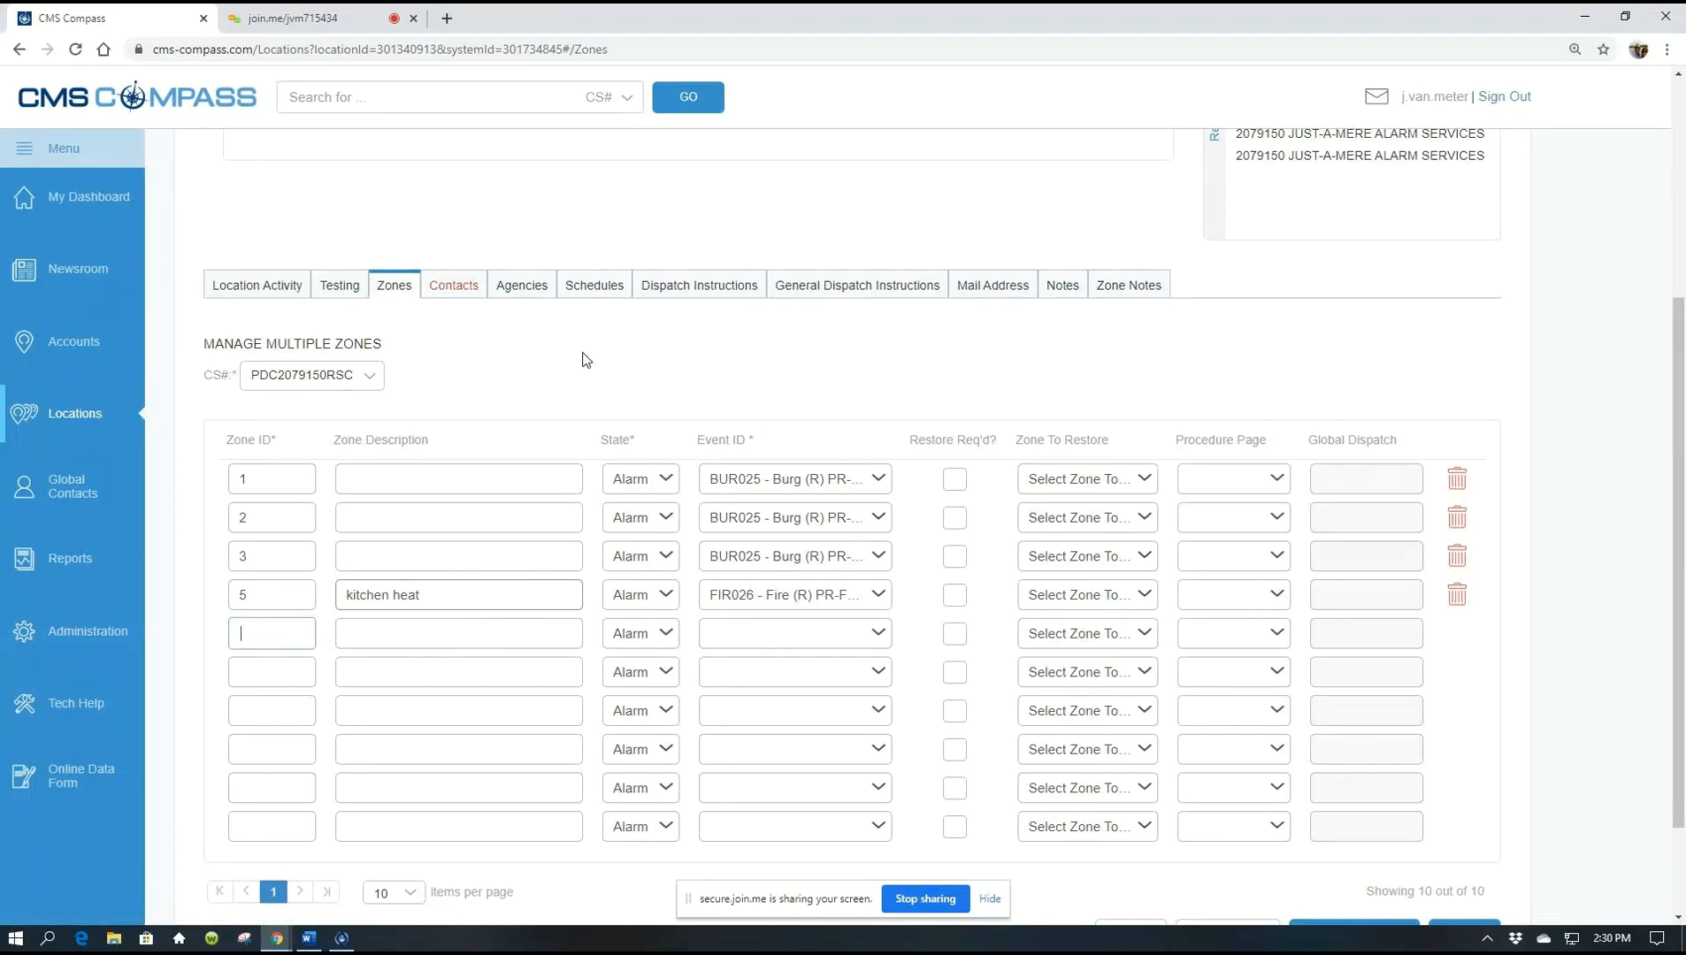
scroll(592, 369, up, 1)
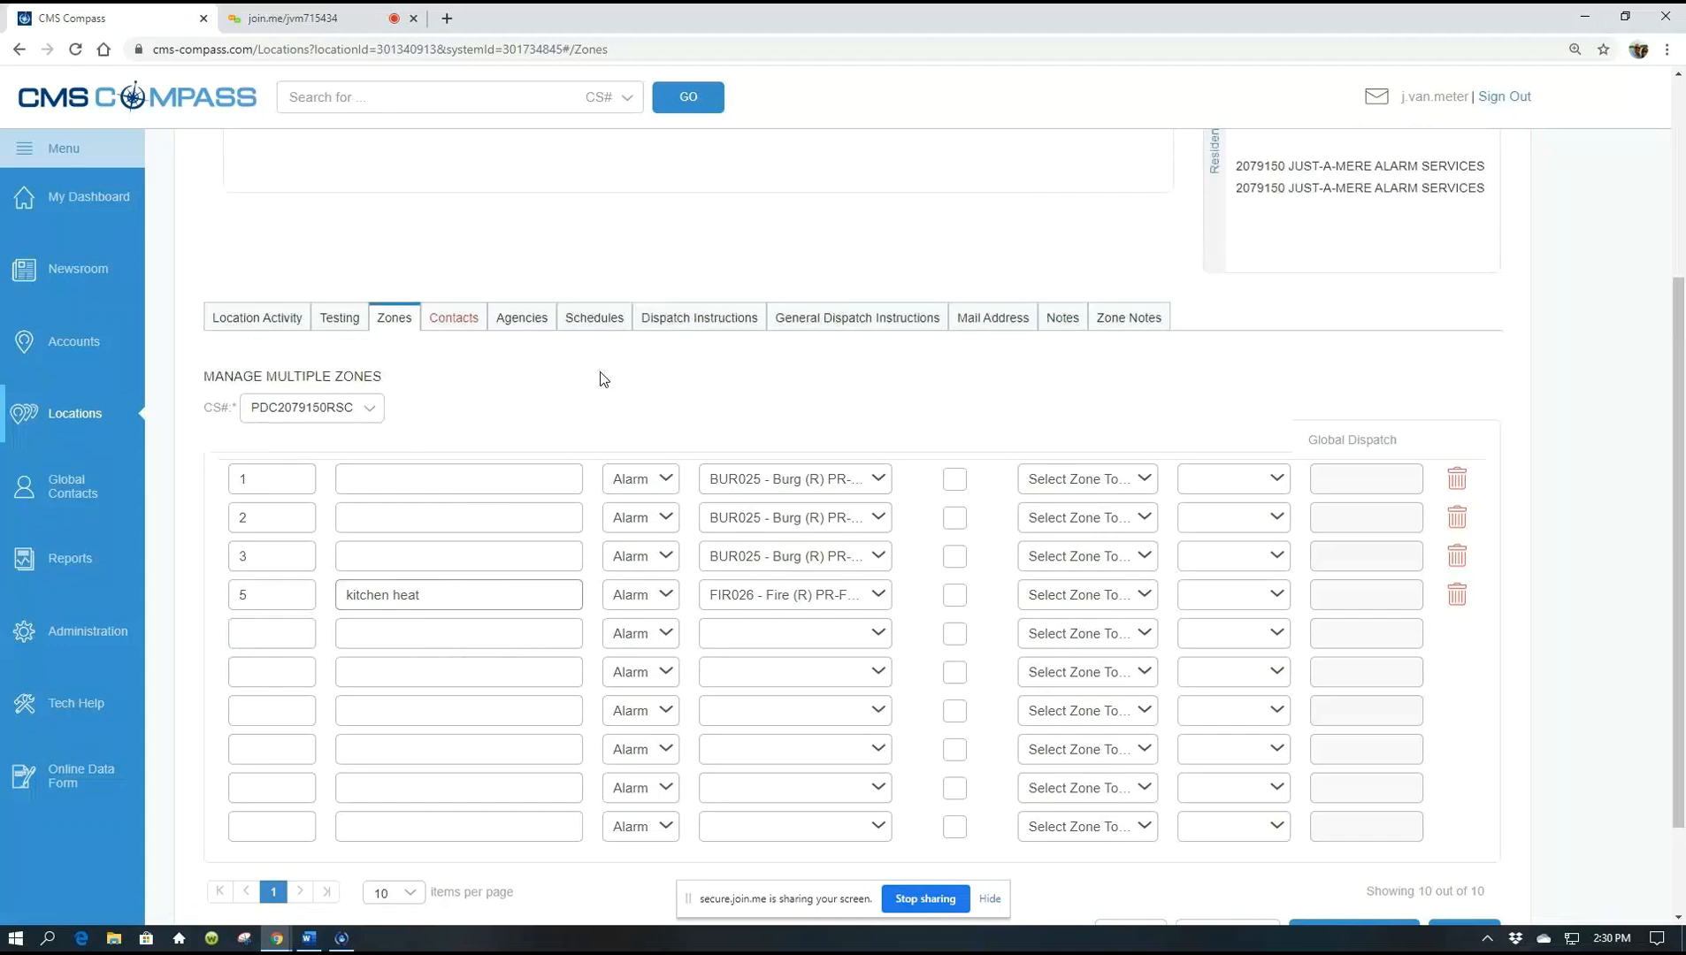
scroll(601, 378, up, 3)
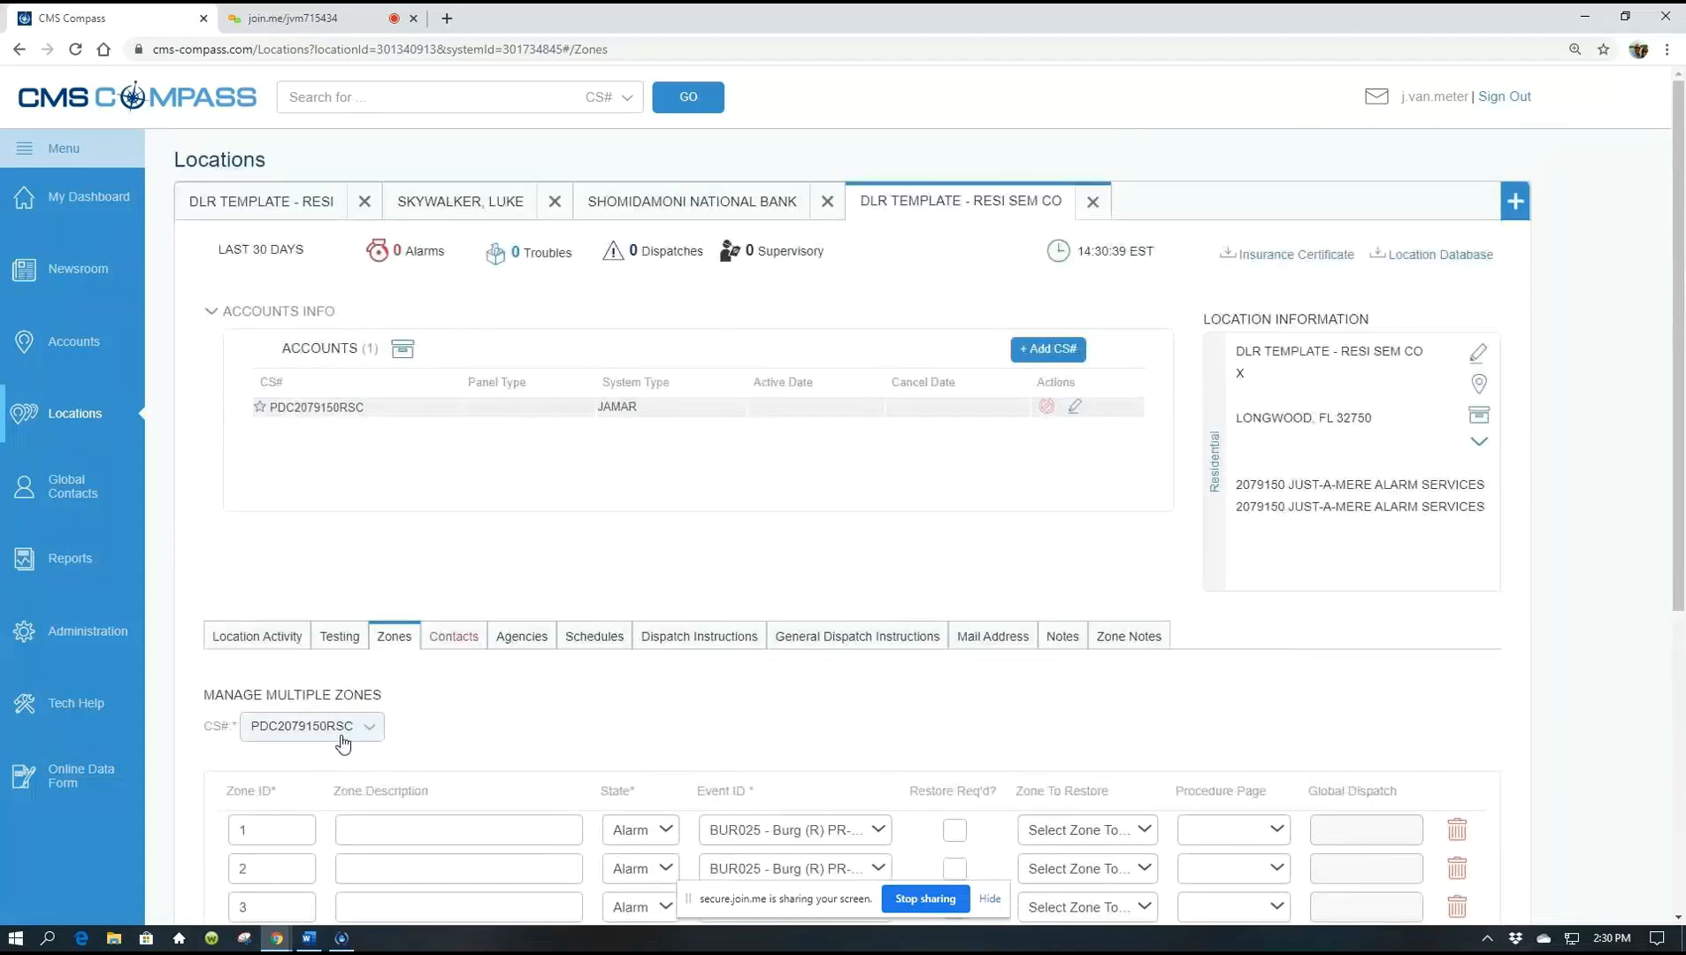
Try leaving for Accounts, cancel the unsaved-changes prompt, then choose Accounts again
click(24, 334)
click(787, 553)
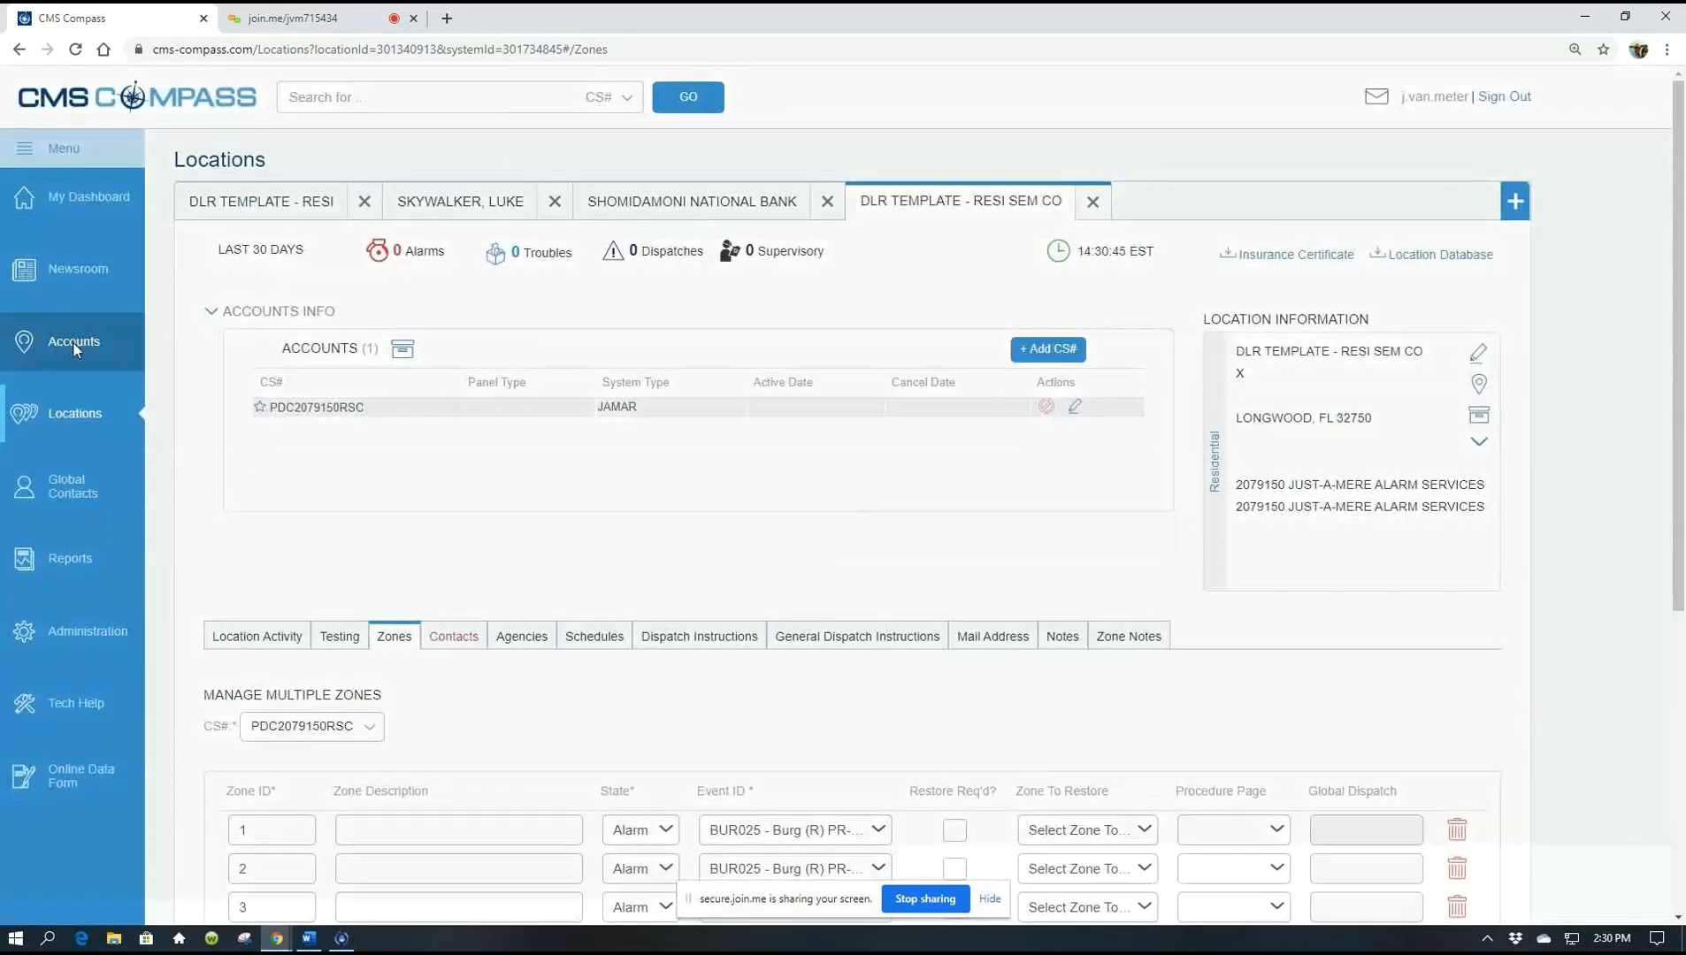
click(75, 349)
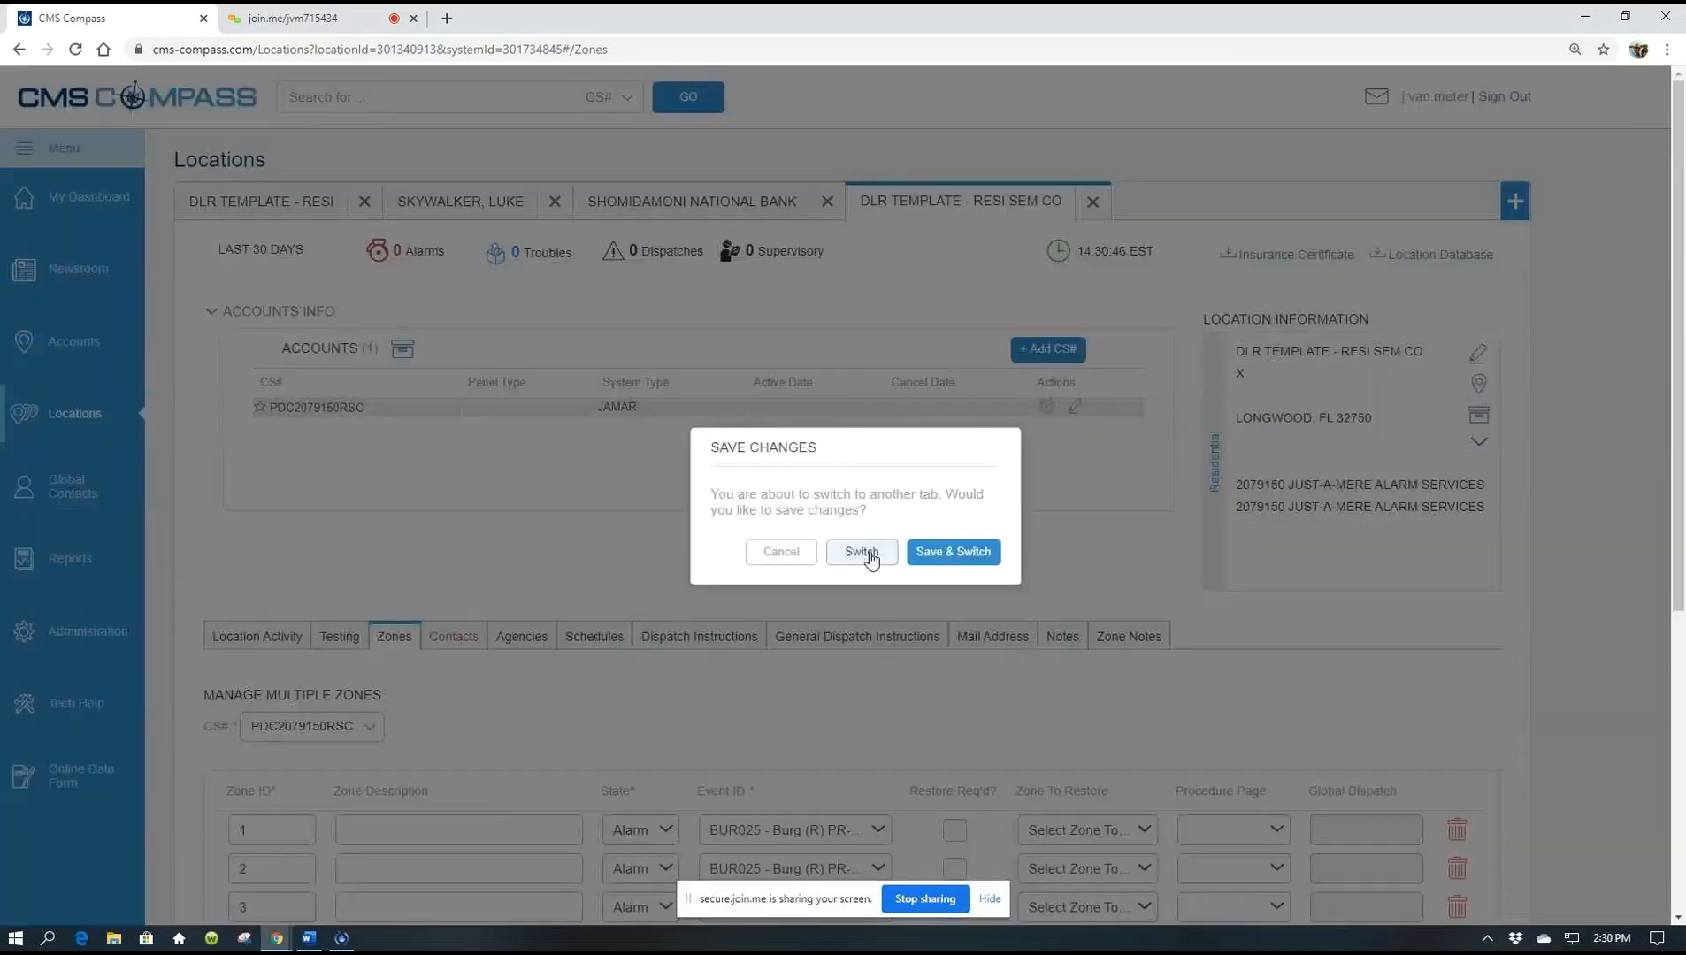
Choose Switch to go to Accounts without saving the zone edits
click(870, 553)
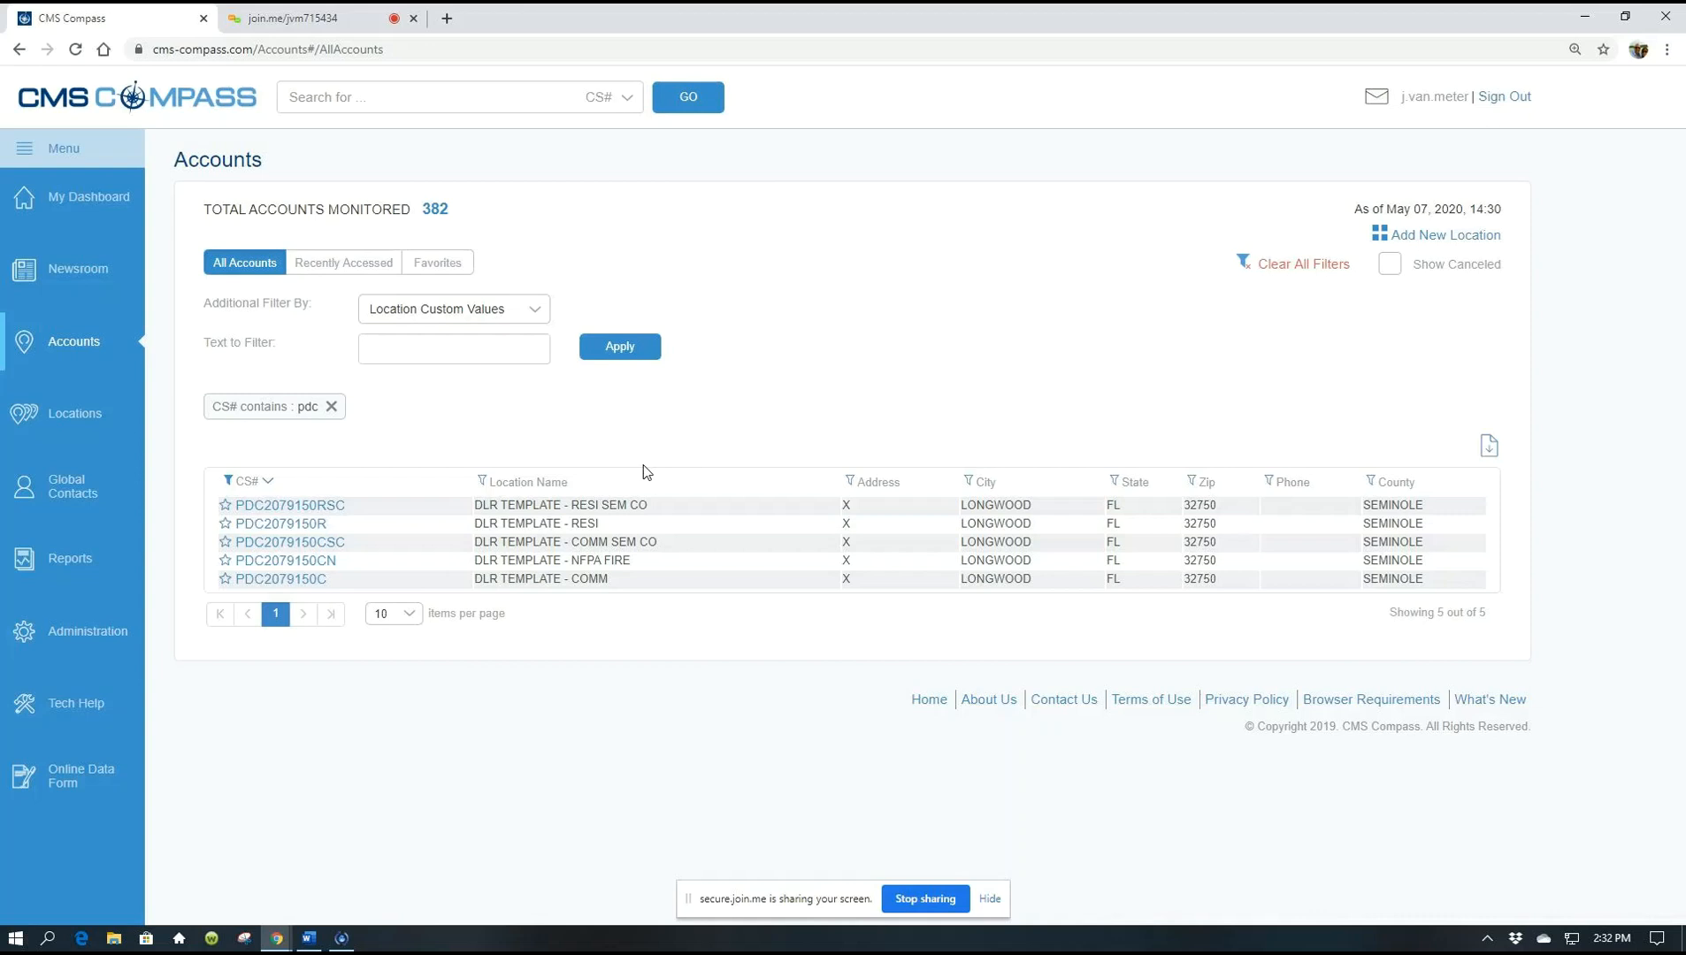
Start adding a new location with location type Residential
click(1423, 243)
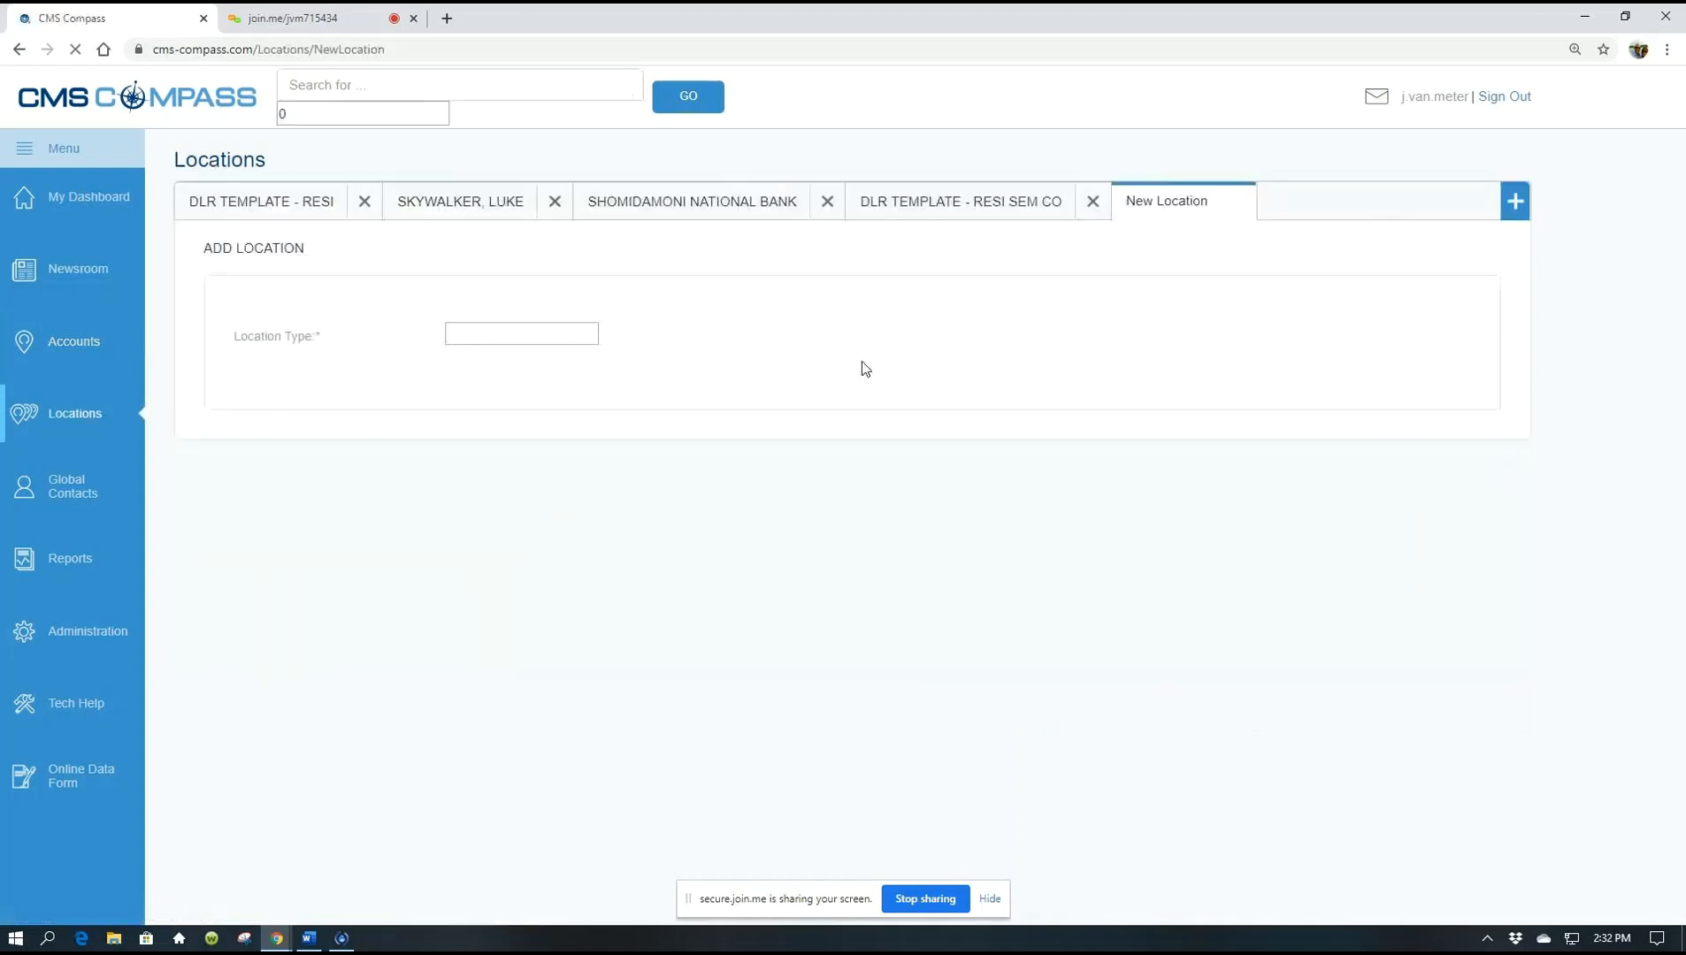
click(721, 342)
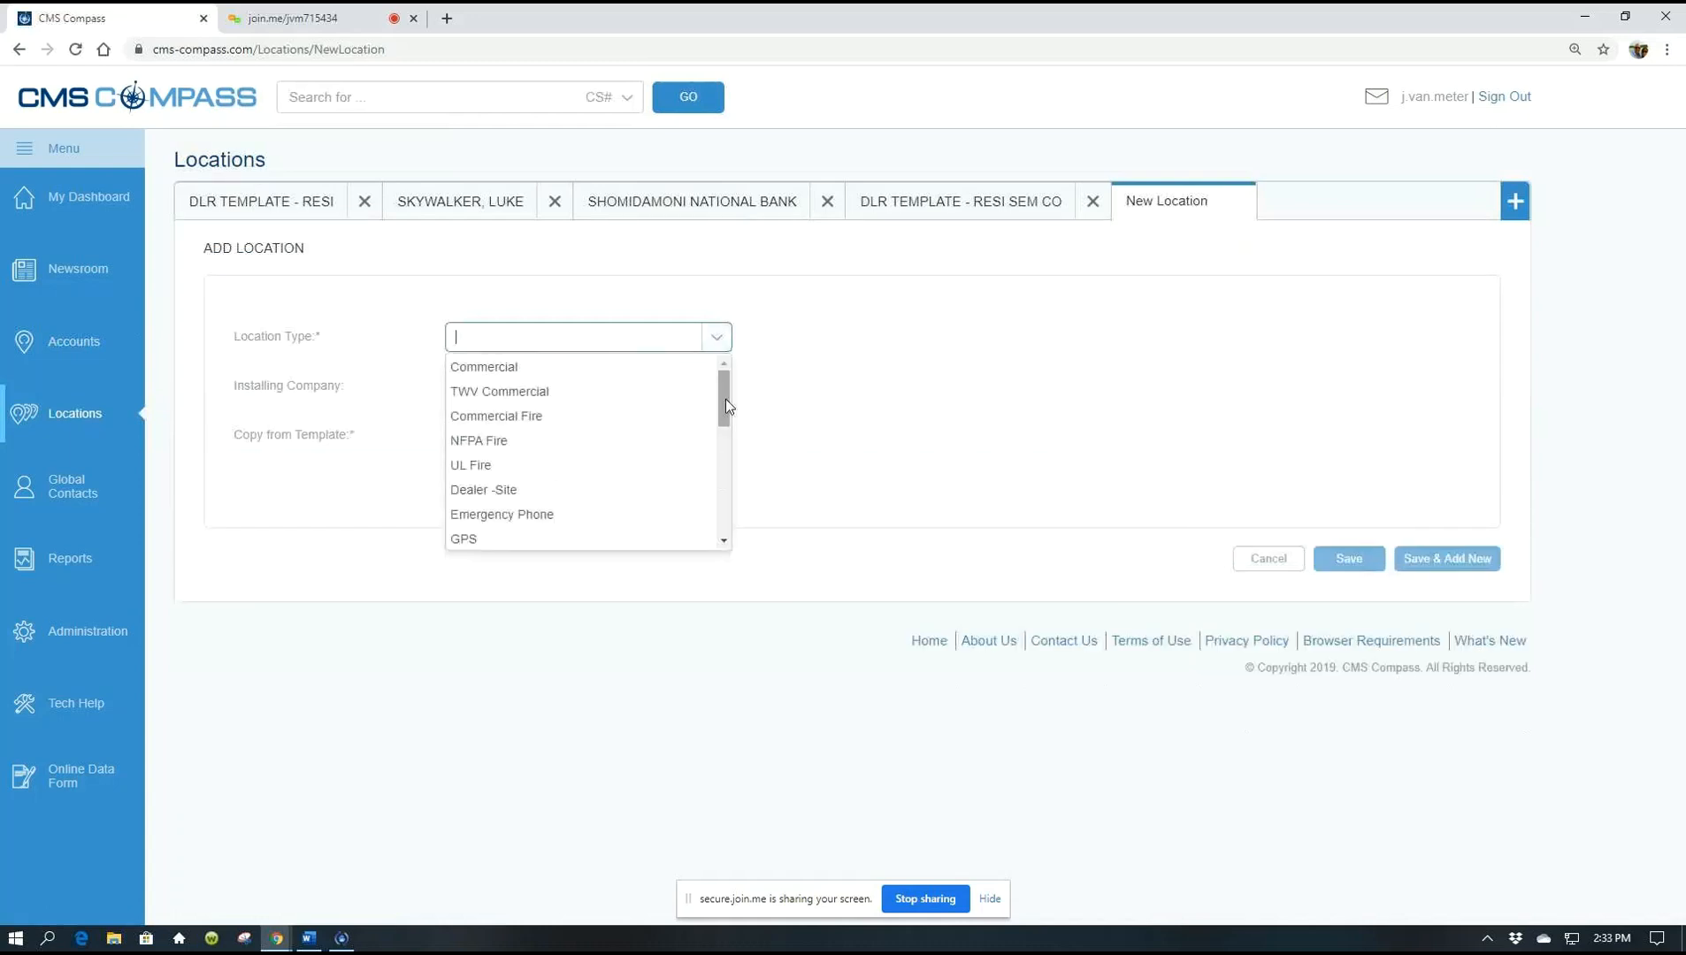
drag(727, 405, 721, 419)
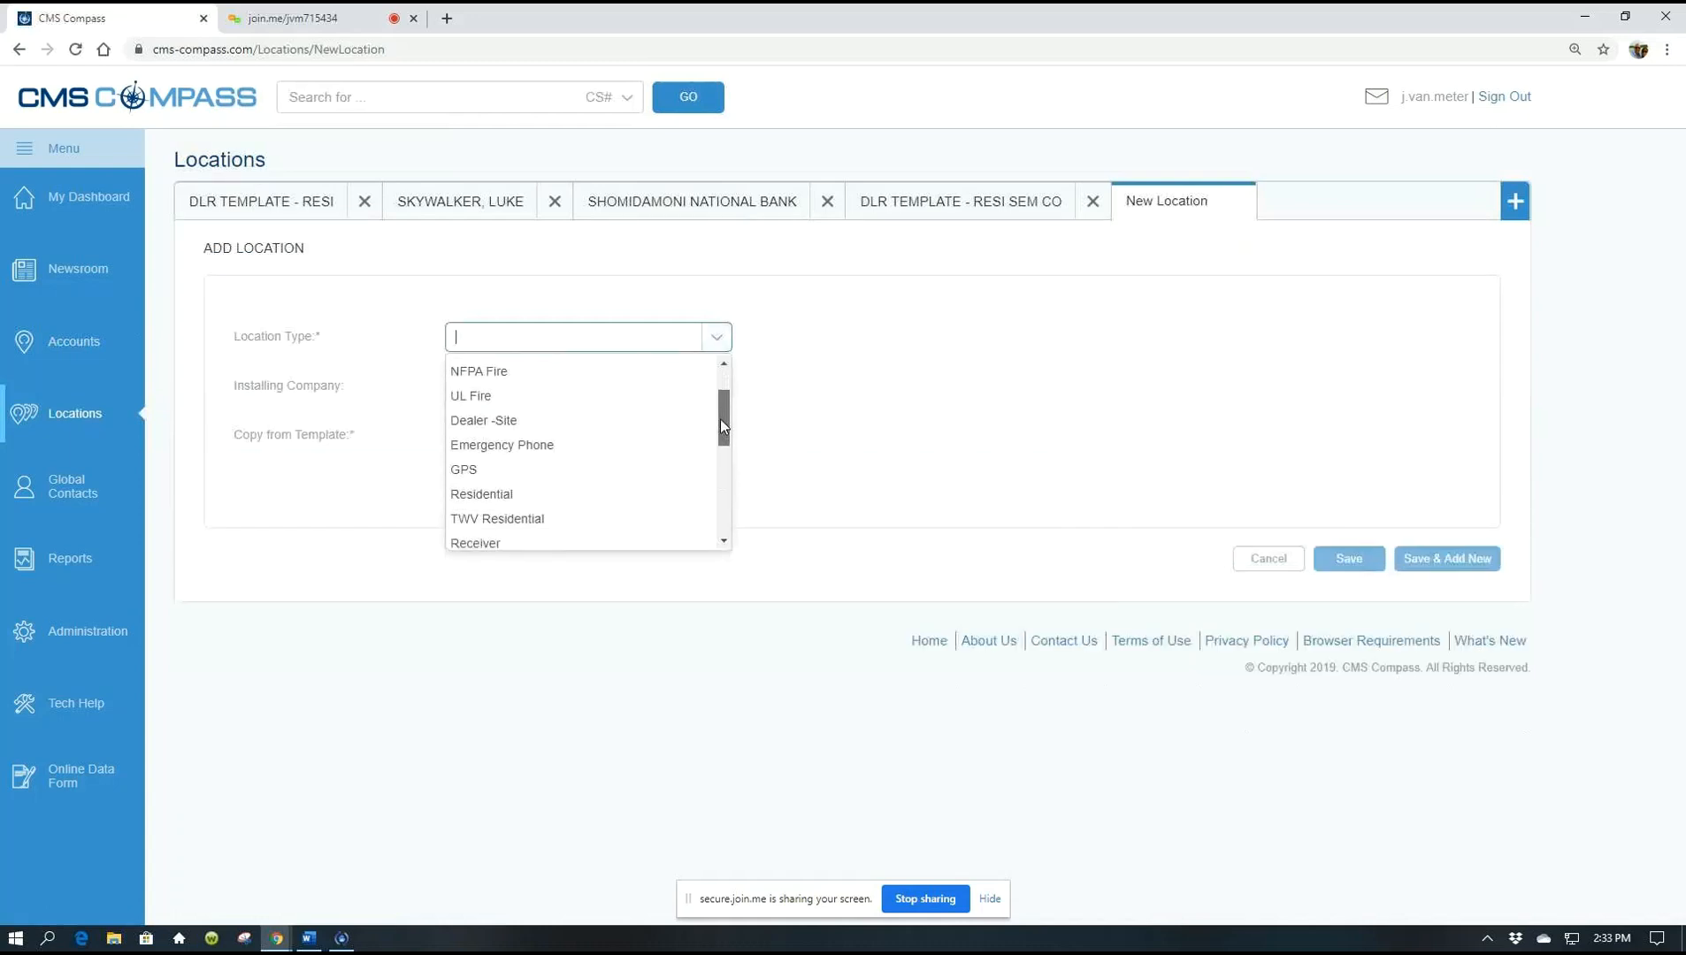
click(519, 496)
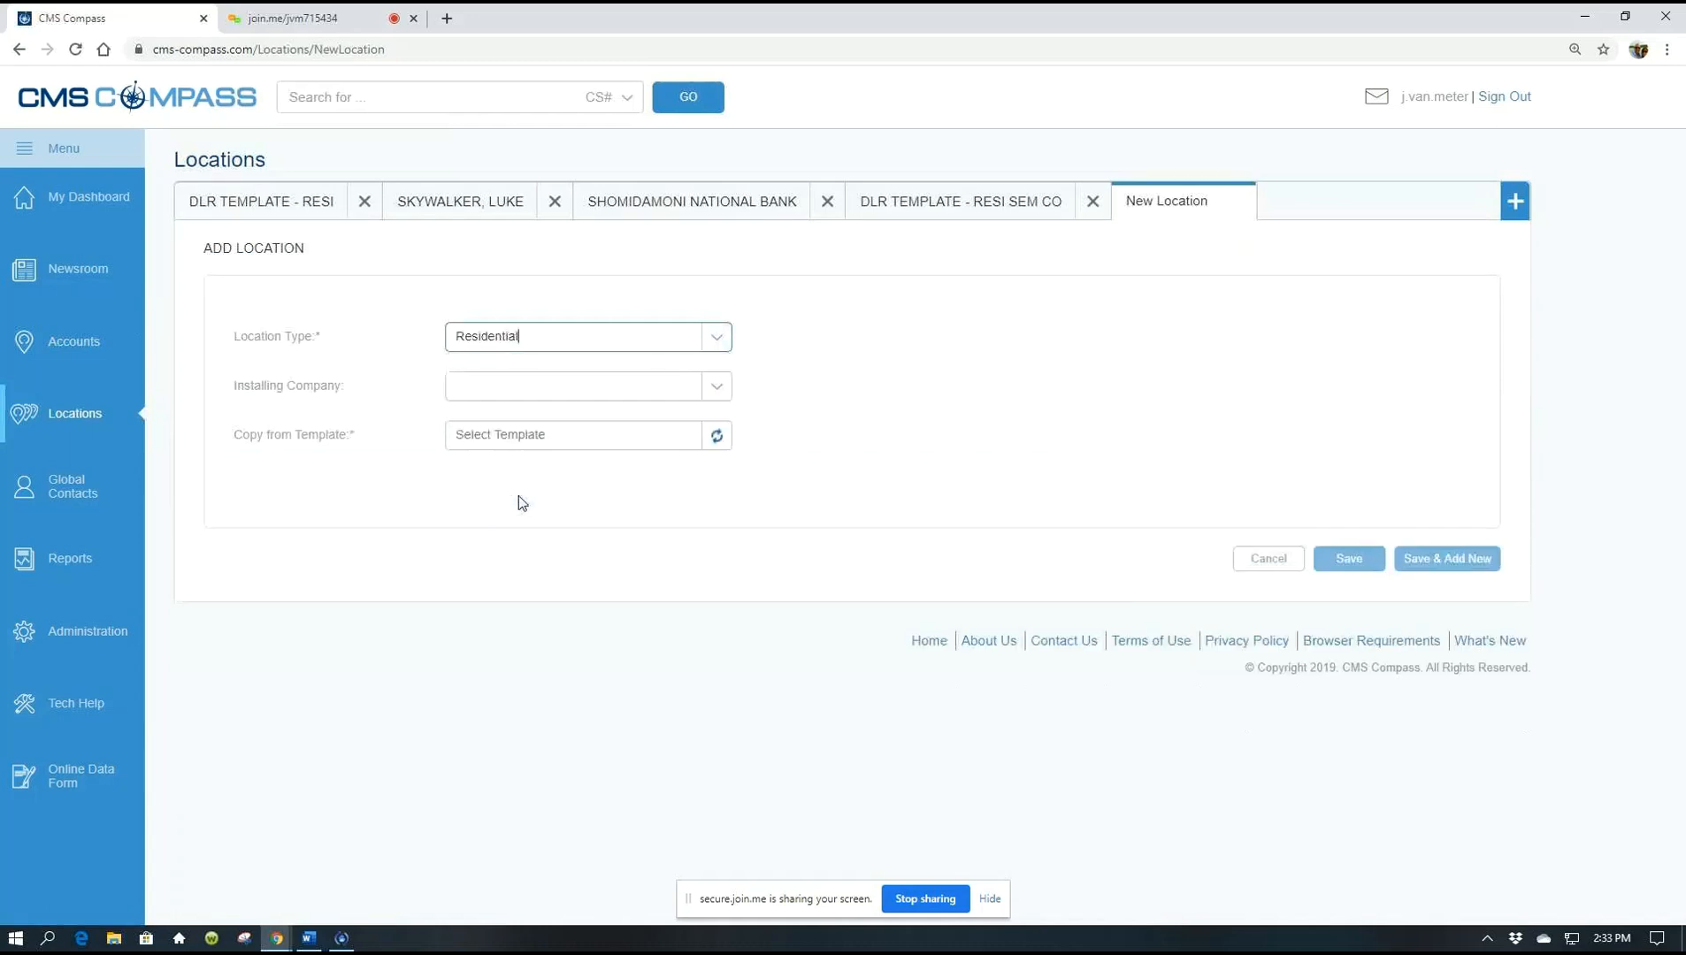
Choose installer 2079150 JUST-A-MERE ALARM SERVICES and copy from template PDC2079150R DLR TEMPLATE - RESI
click(716, 396)
click(635, 445)
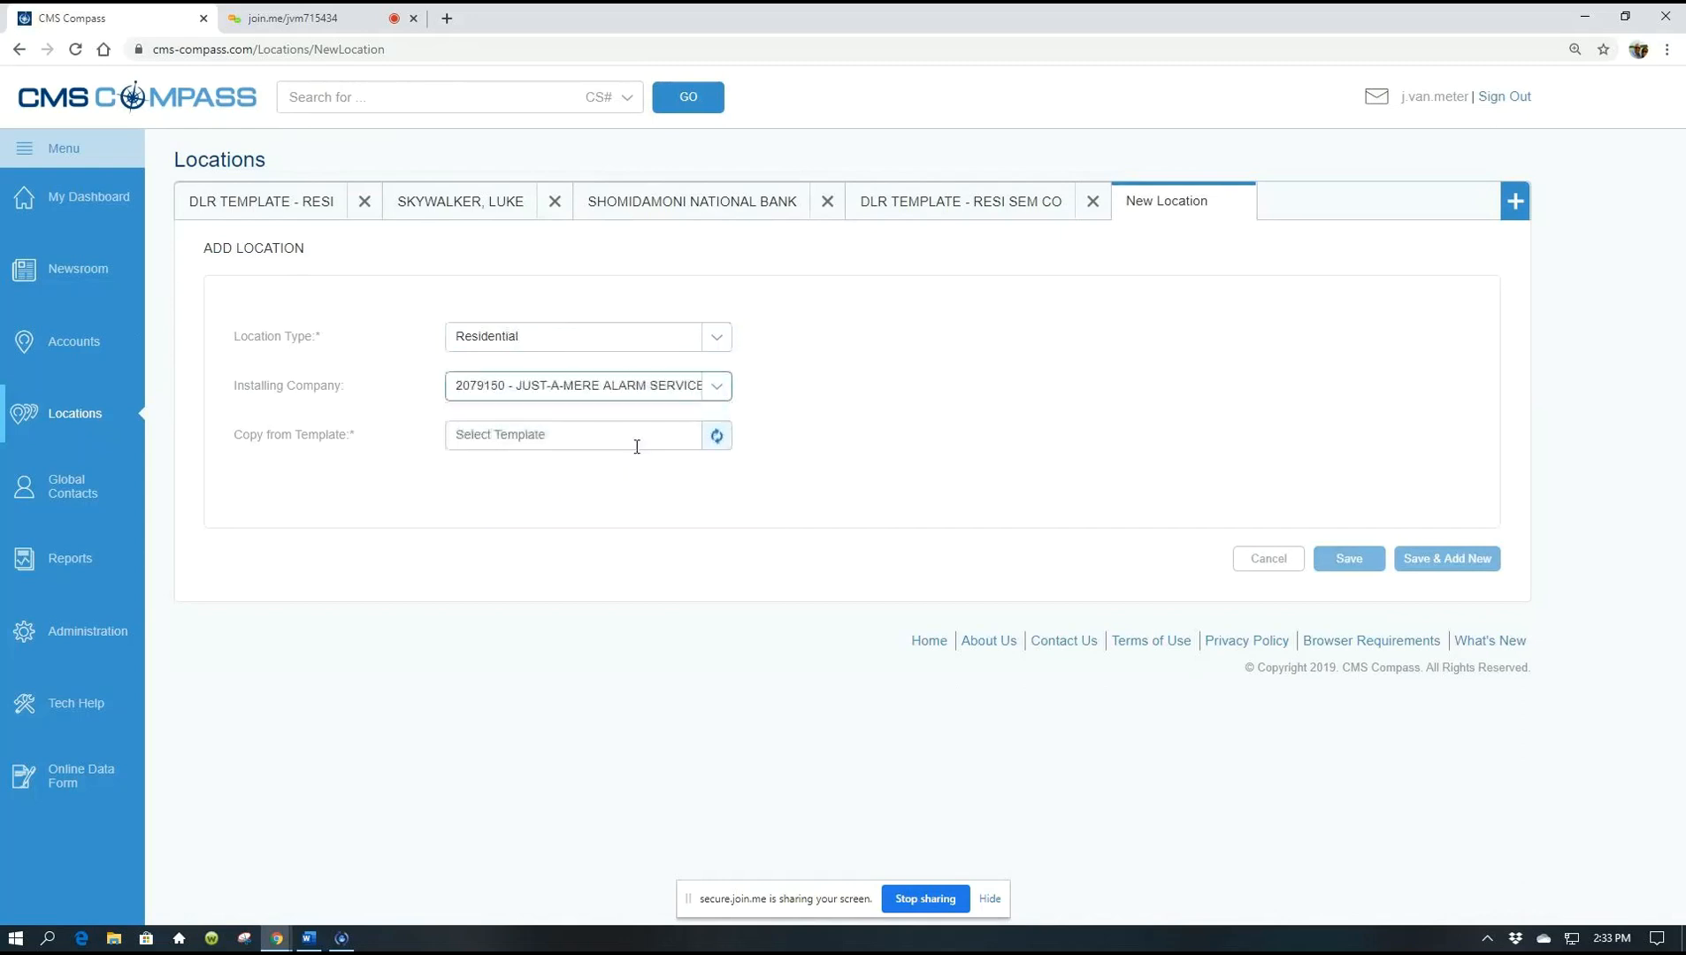
click(716, 435)
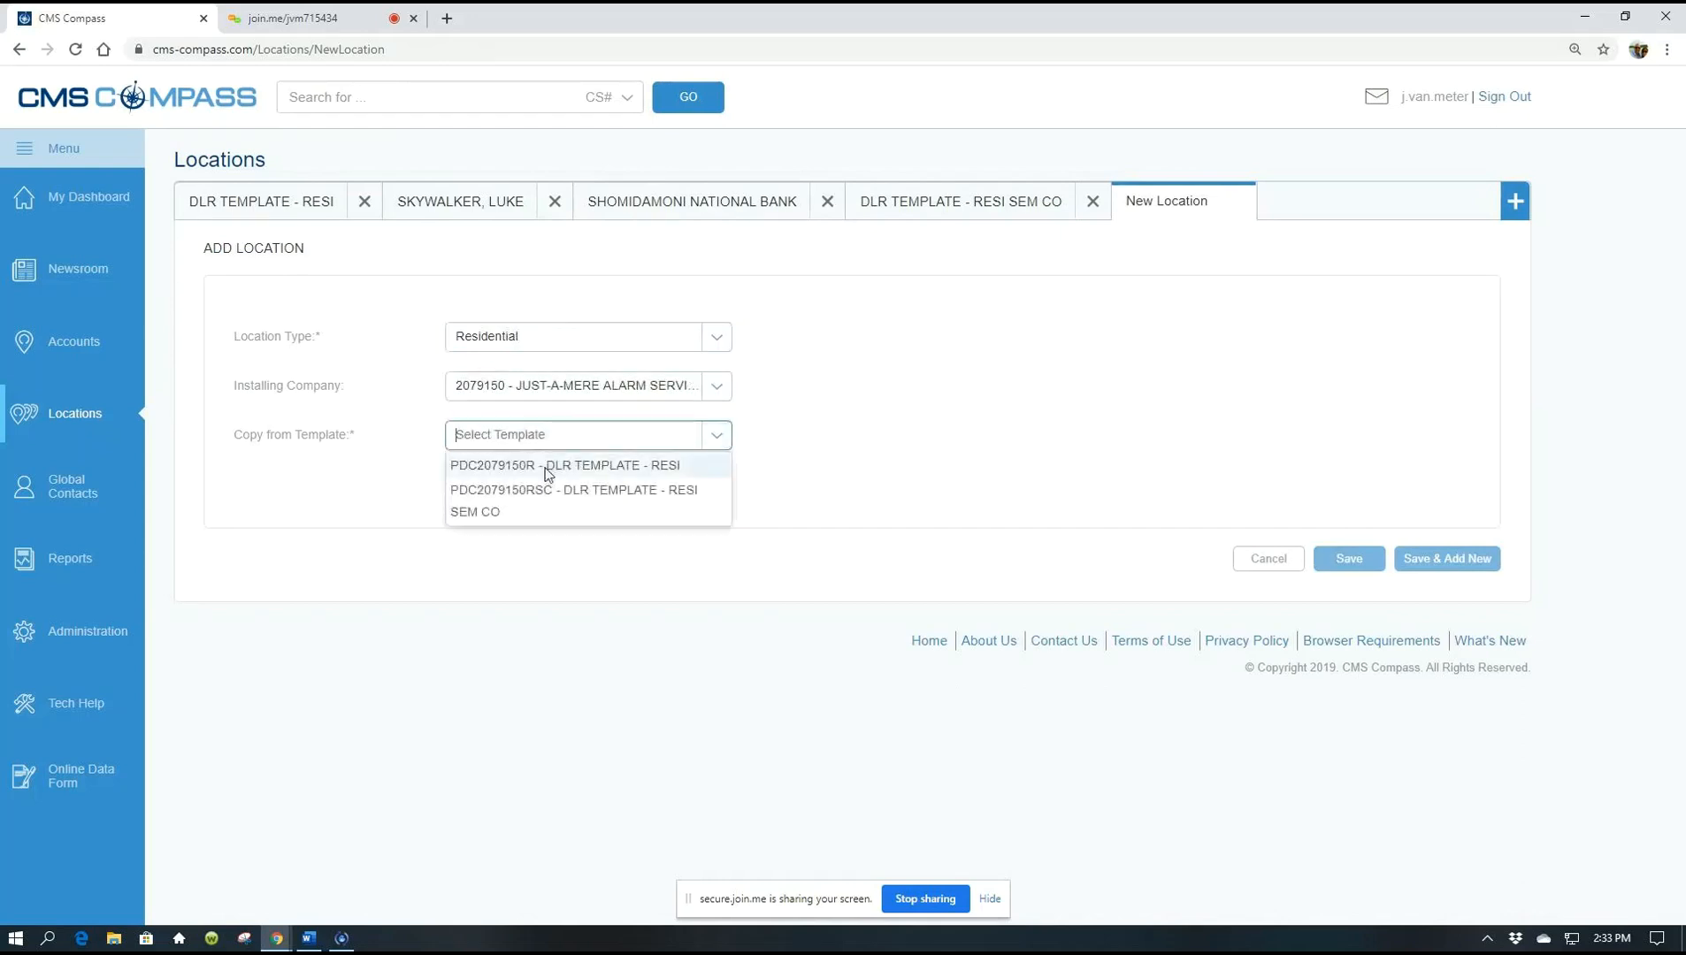
click(548, 467)
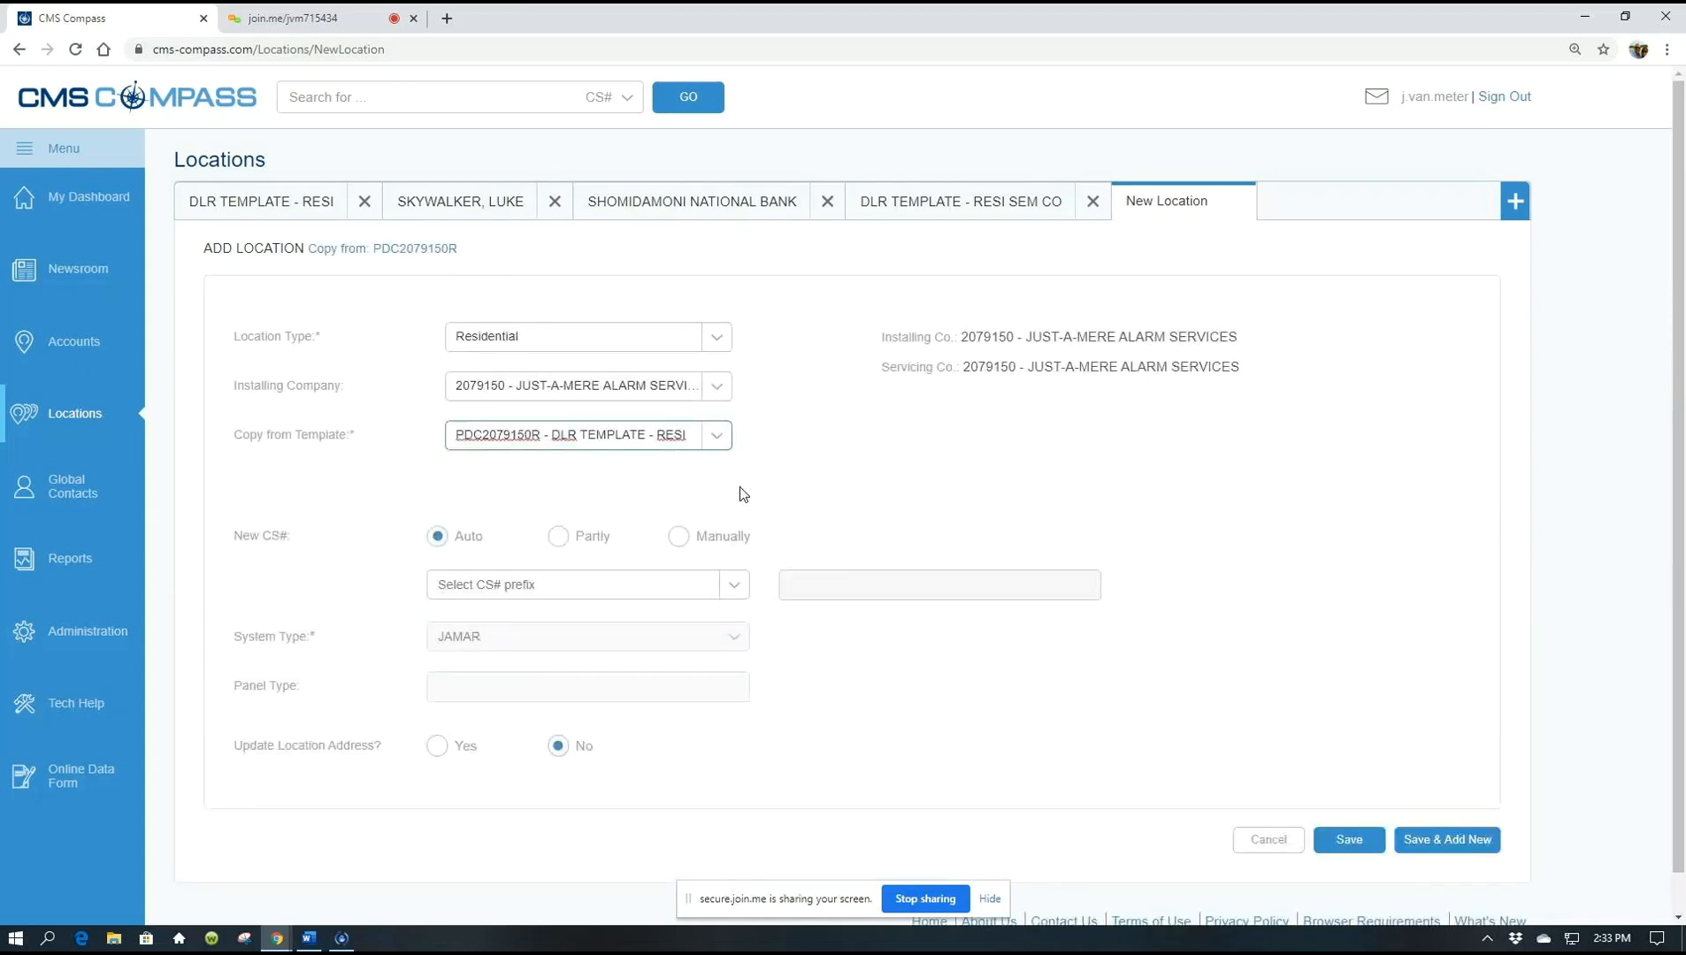
Enter PDC2079150RLM as a manual New CS#, loading the JAMAR CID/SIA RESIDENTIAL system type
click(679, 537)
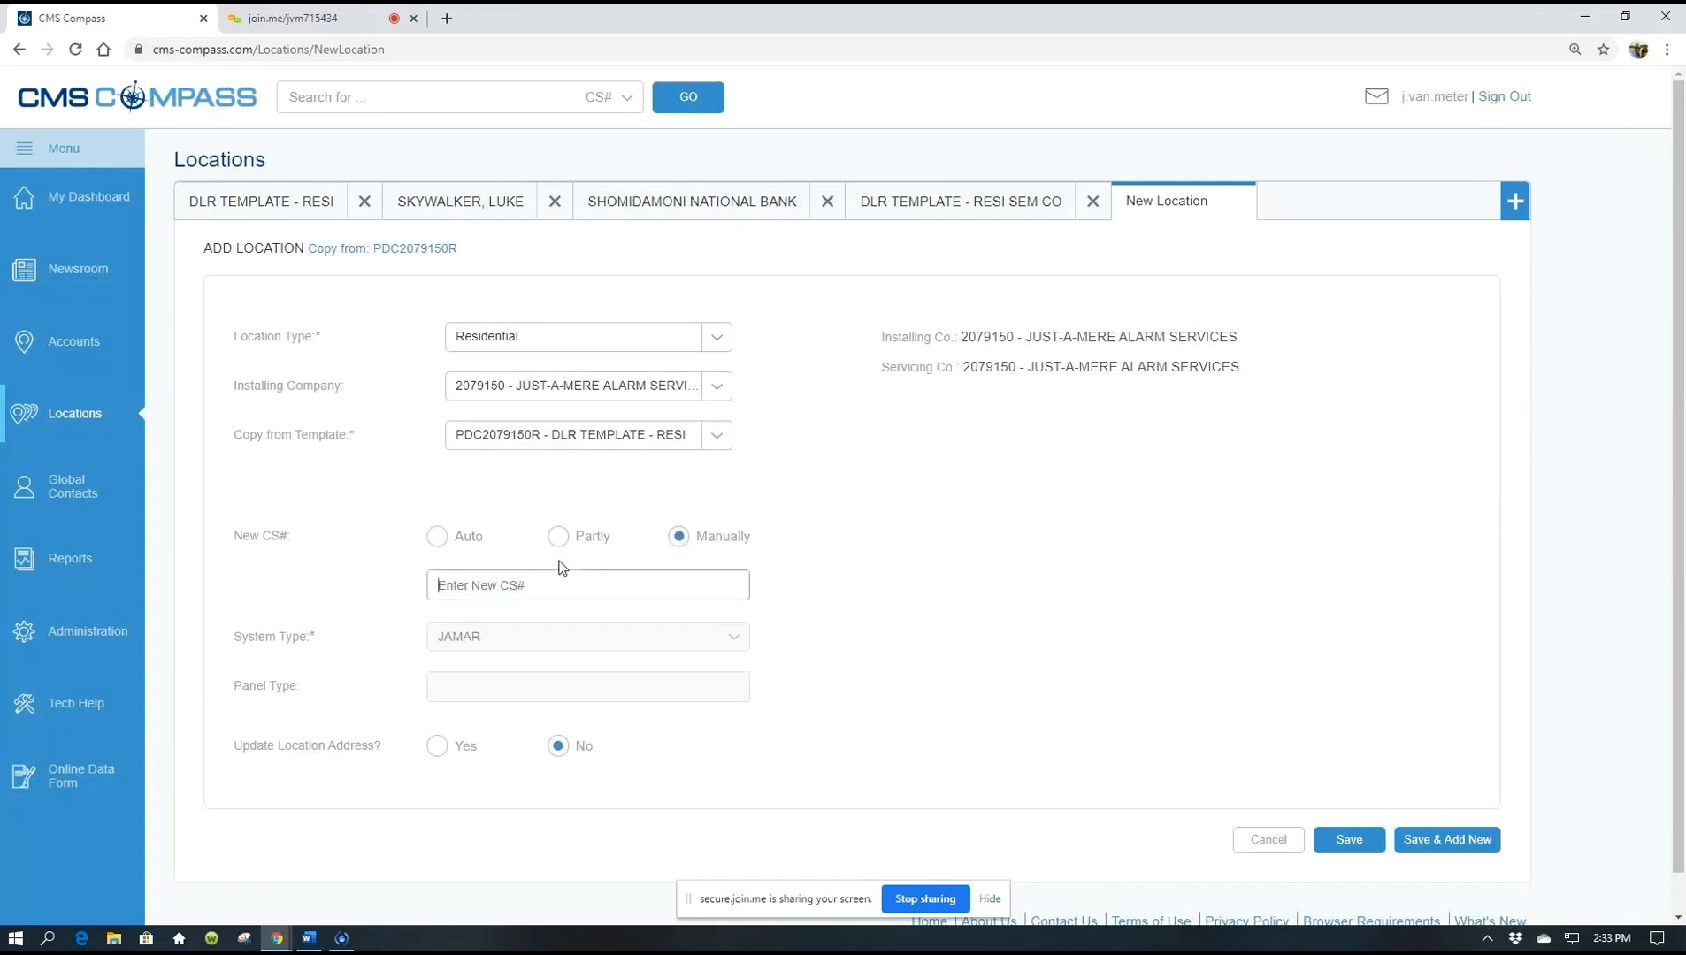
text(PDC2079150)
text(RLM)
key(Tab)
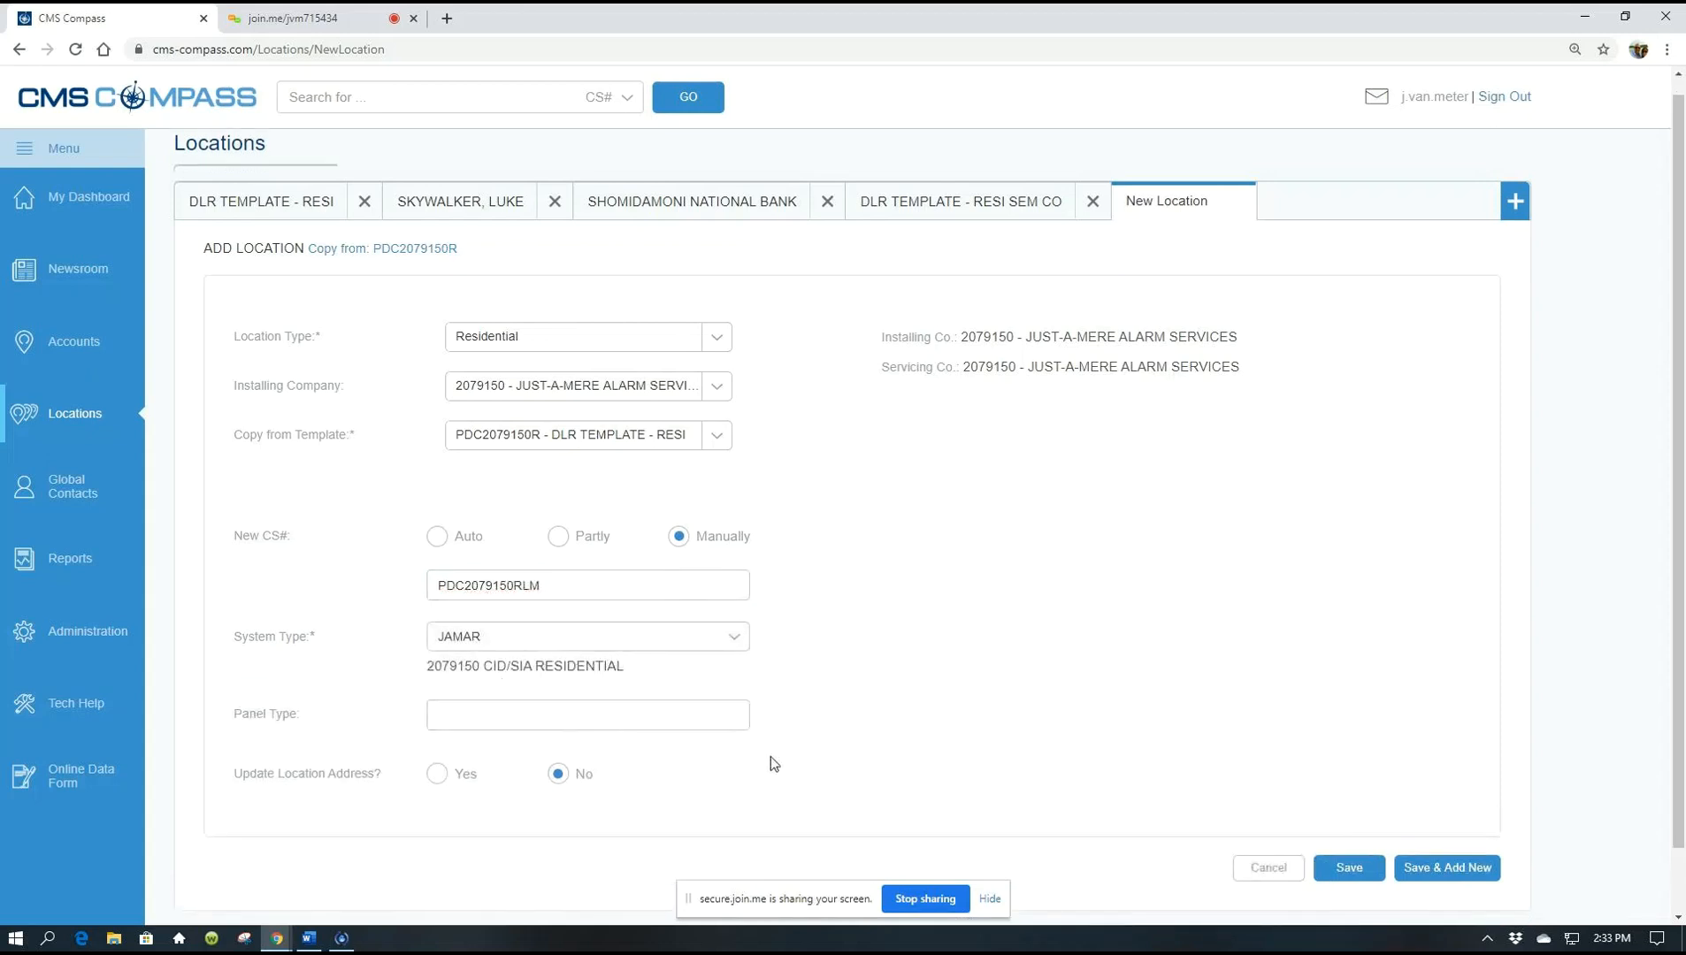
scroll(774, 762, down, 1)
scroll(774, 762, down, 1)
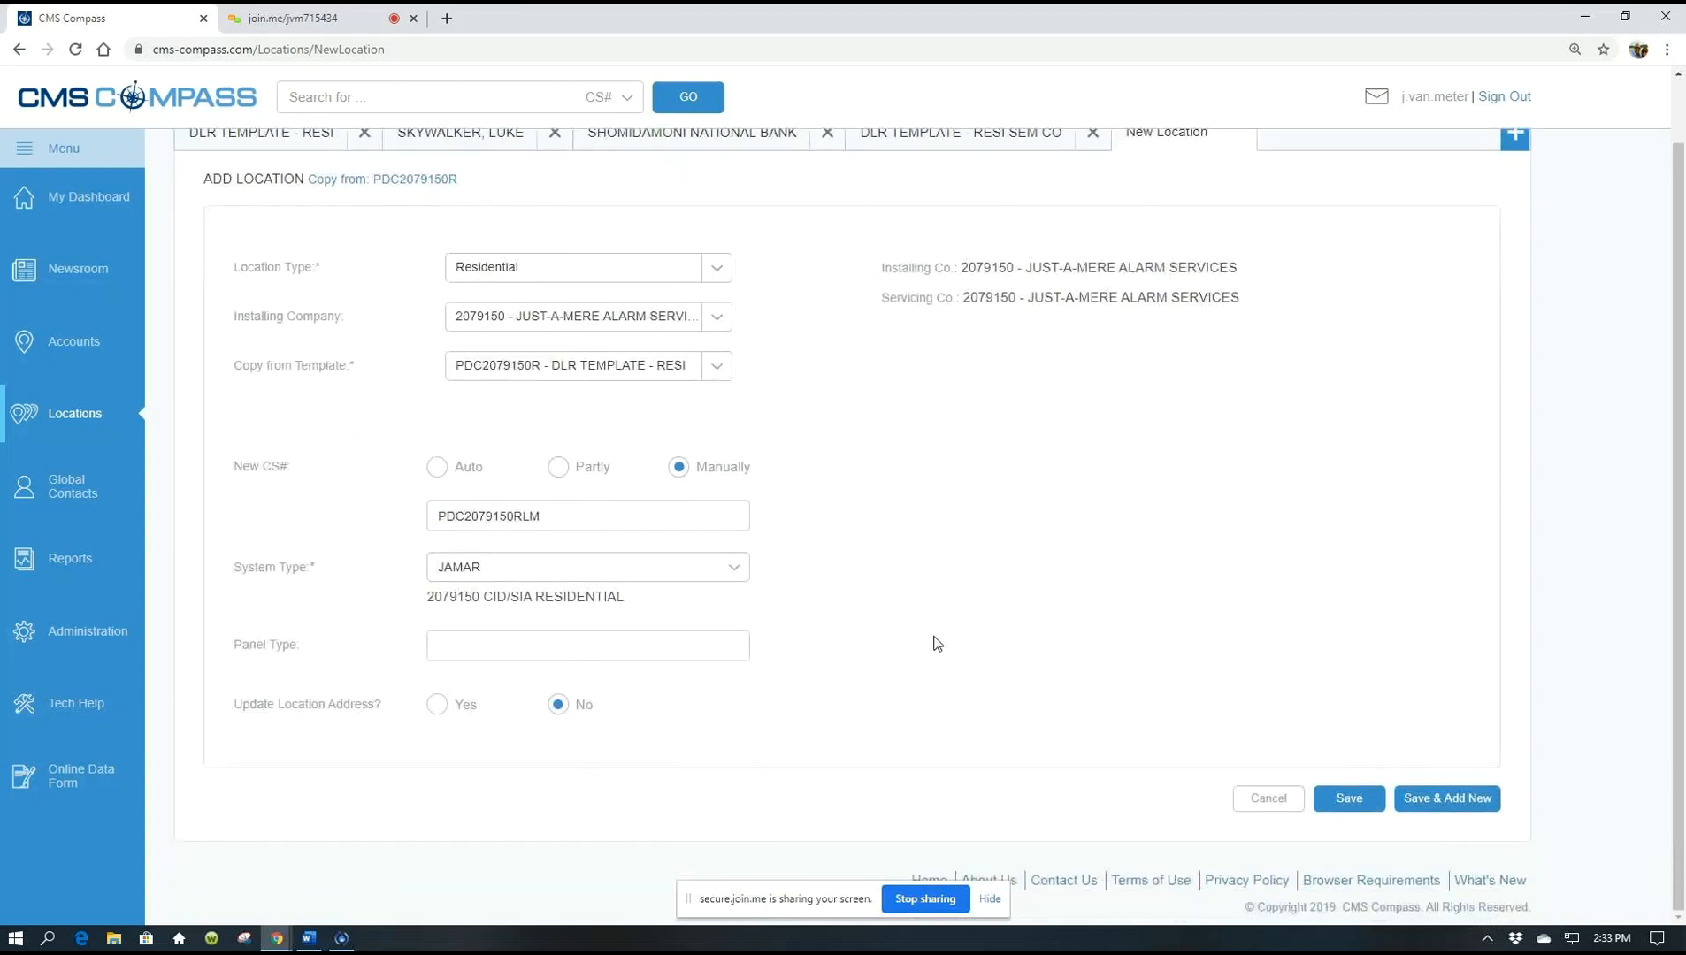
Choose Yes to update the location address and append LAKE MARY to the location name
click(438, 705)
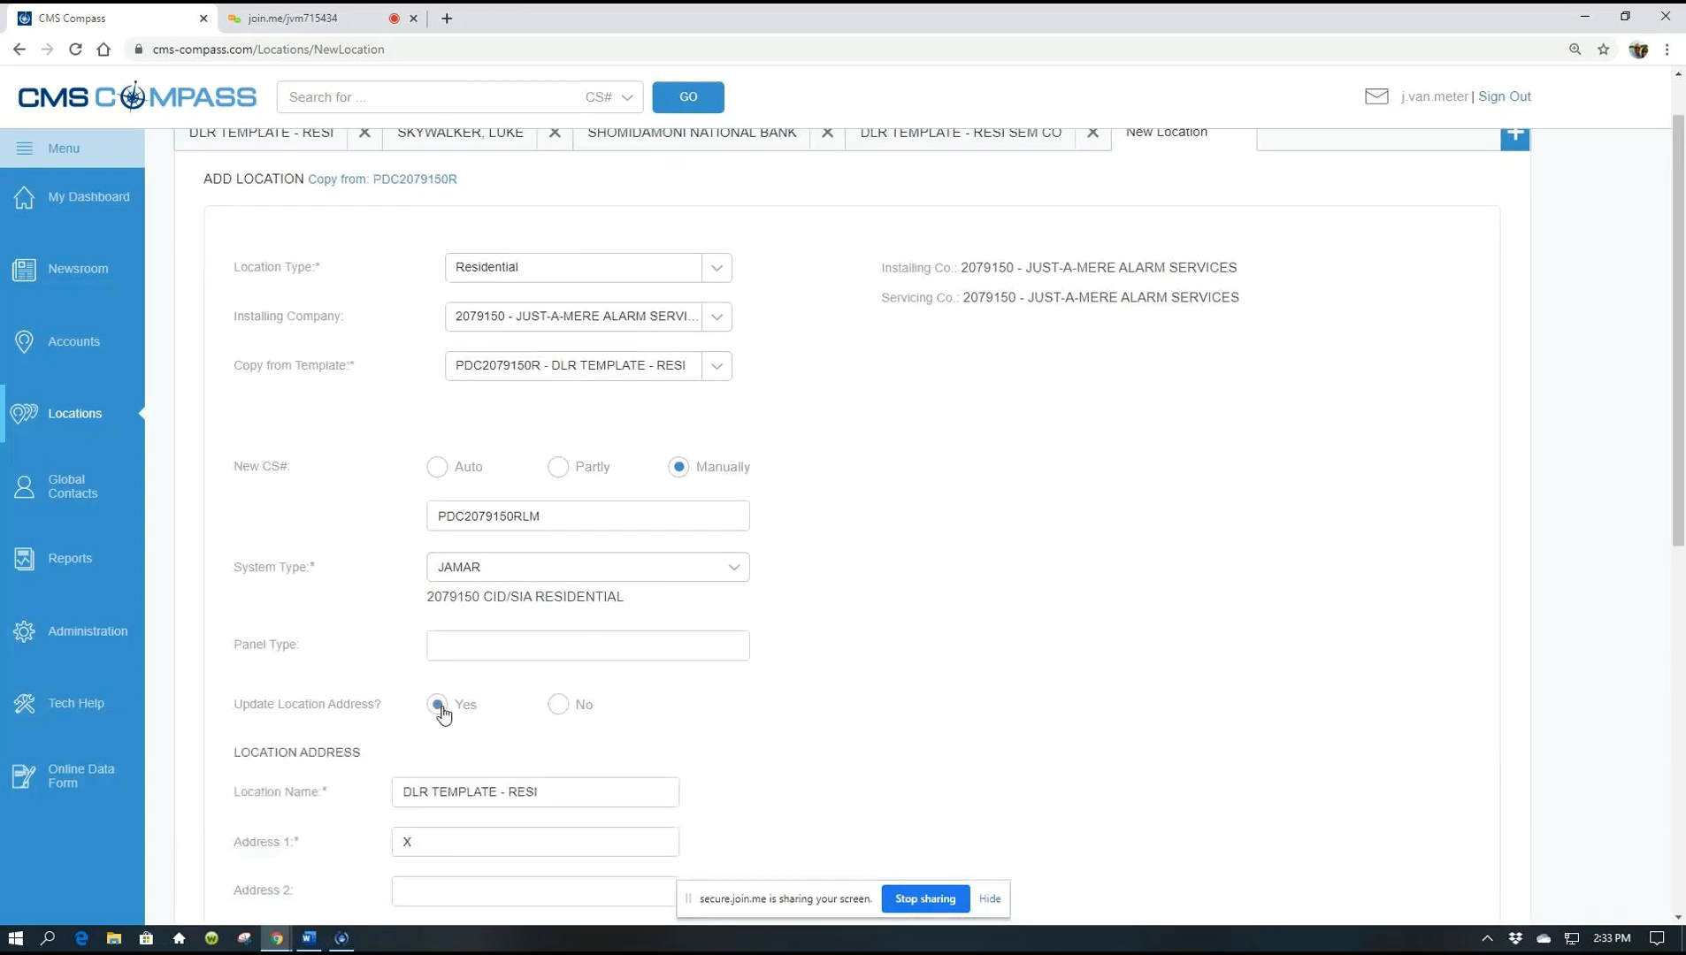
scroll(558, 704, down, 1)
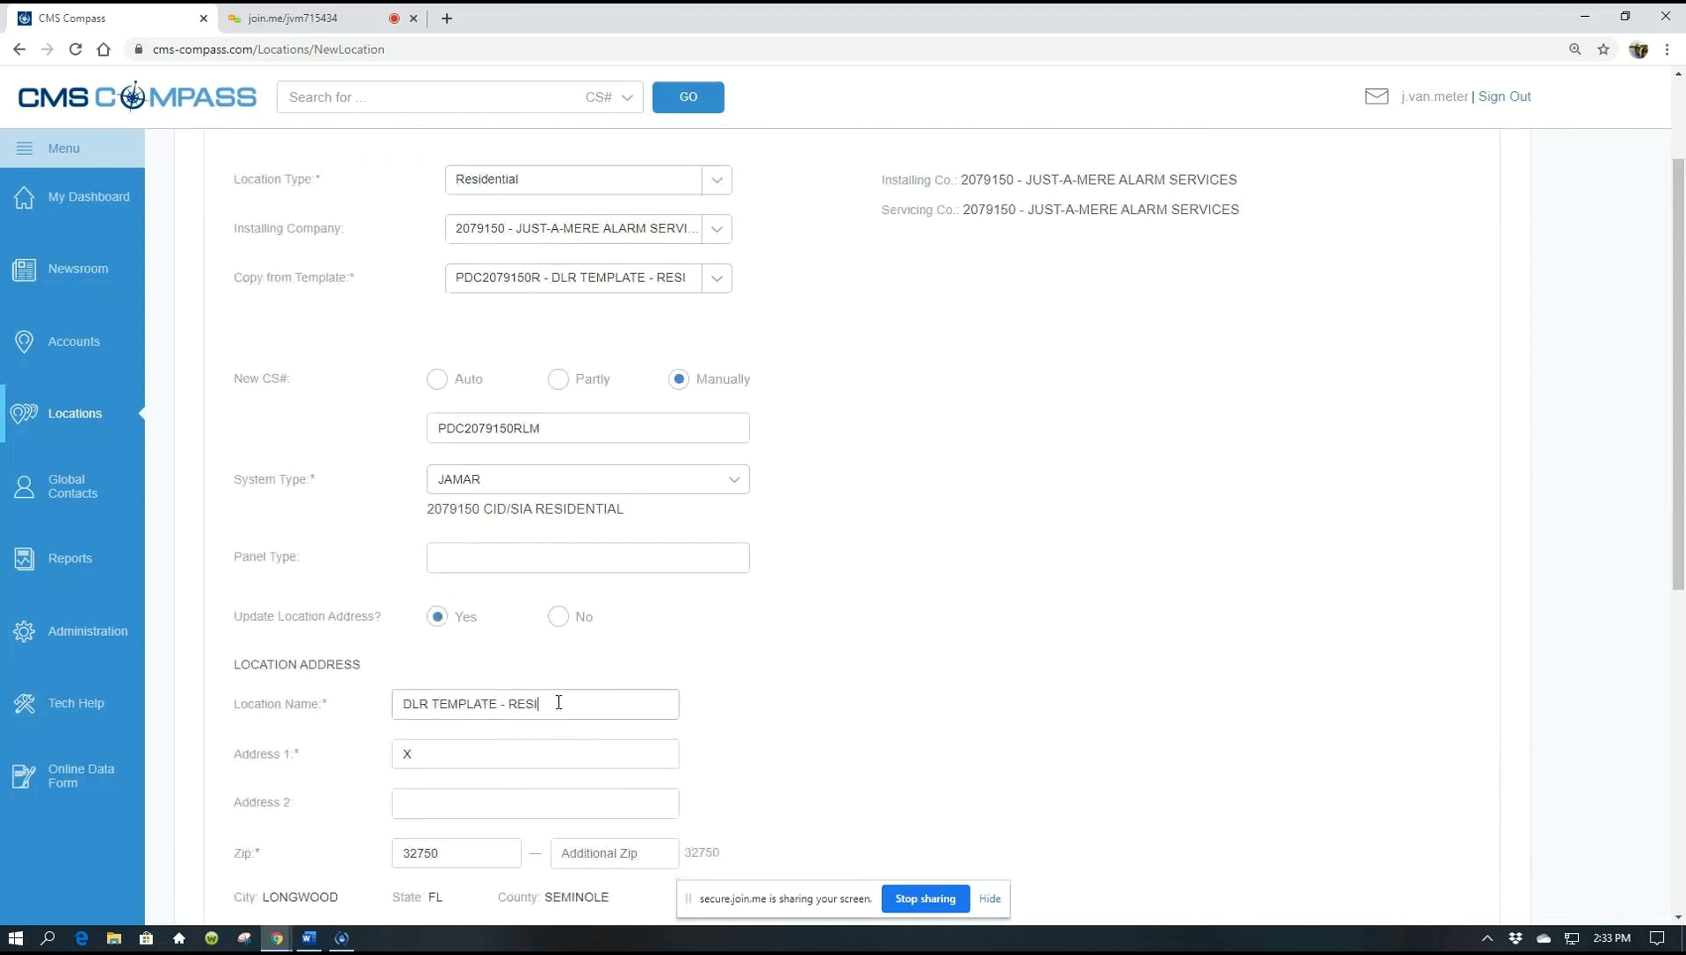
text(LAKE MARY)
Change the zip code to 32746, Lake Mary, FL
click(449, 851)
key(BackSpace)
key(BackSpace)
key(BackSpace)
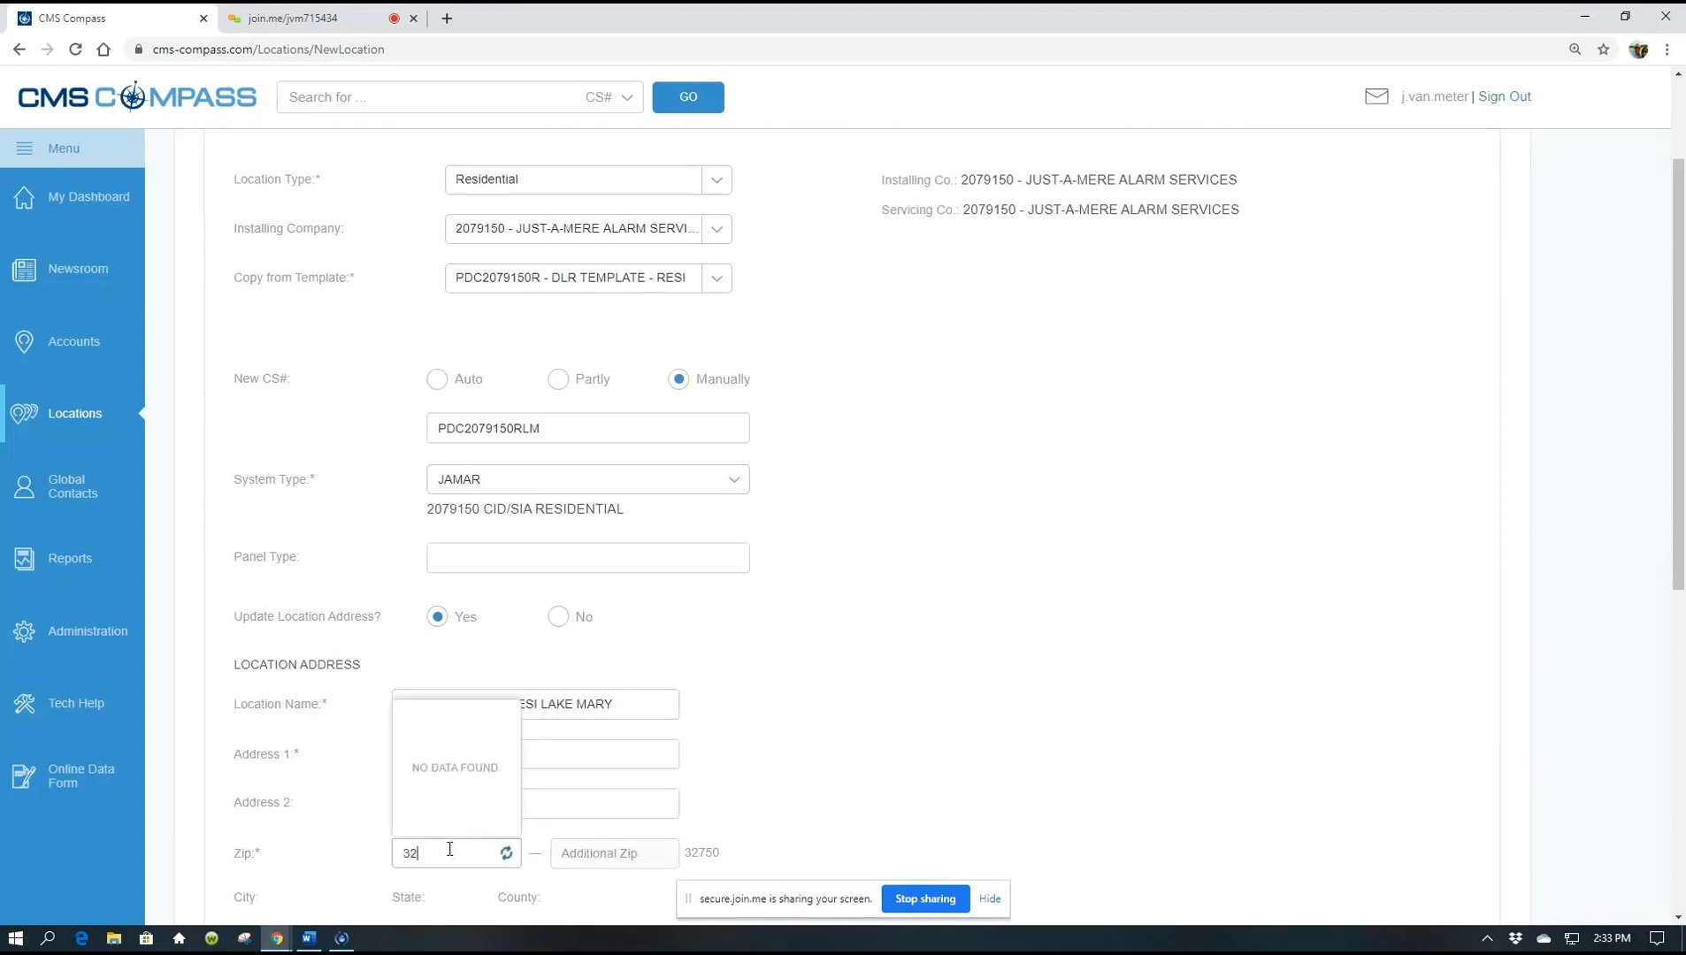
text(746)
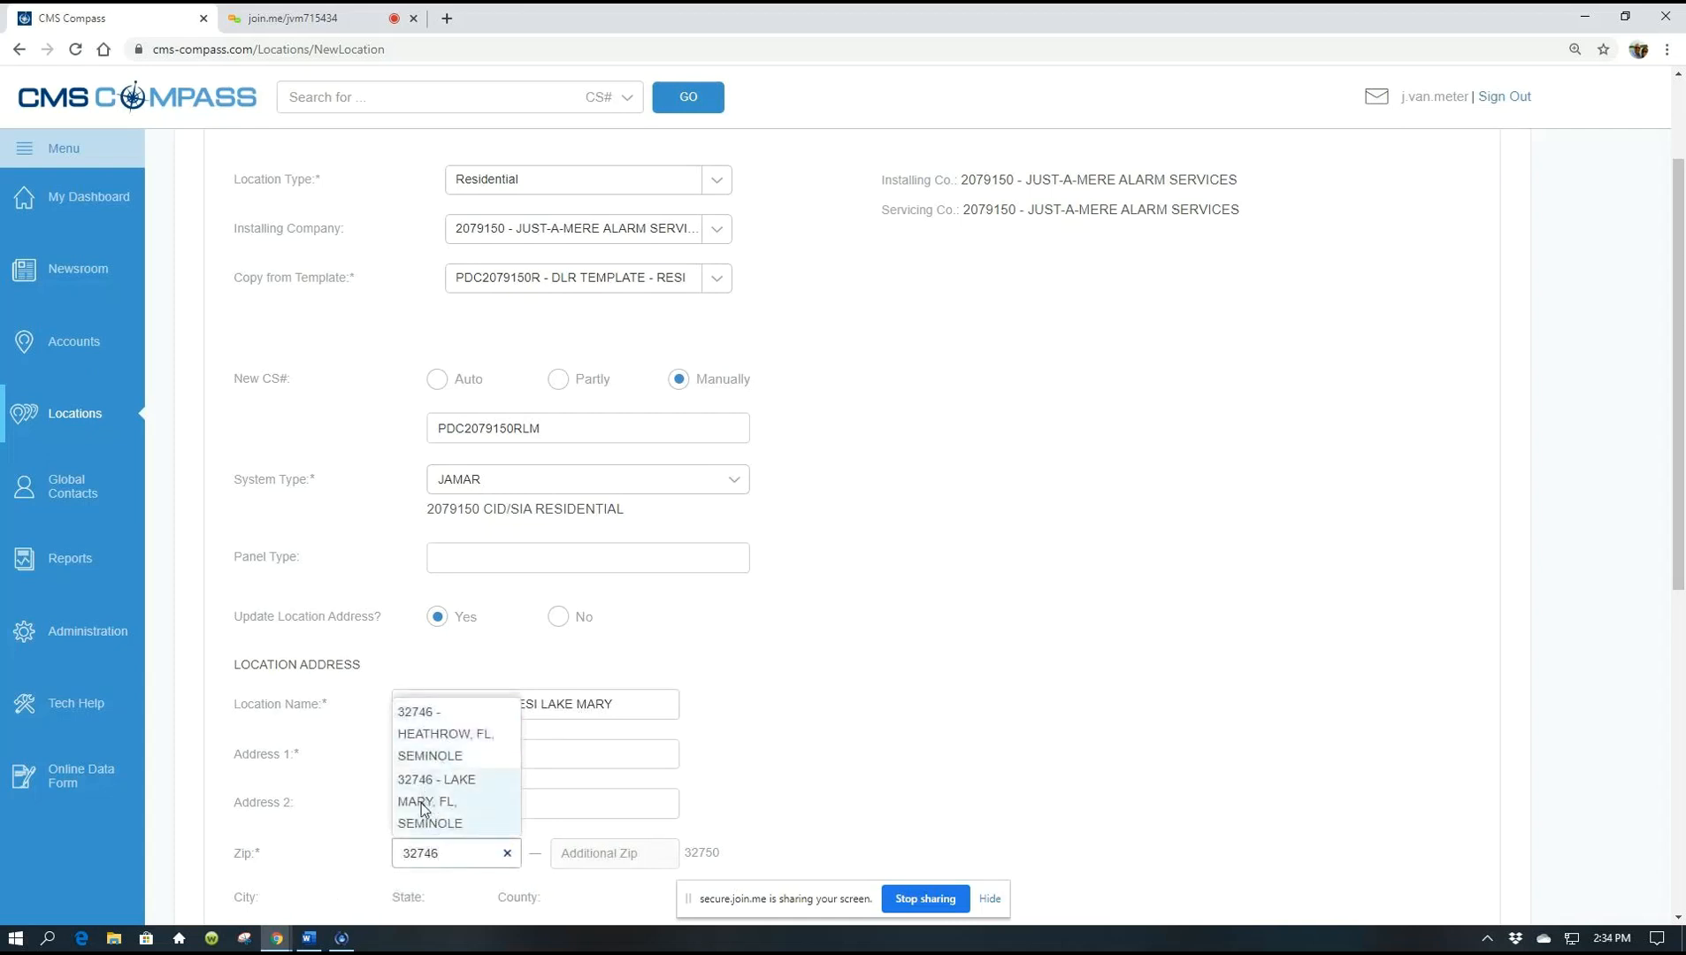
click(423, 810)
Save the new DLR TEMPLATE - RESI LAKE MARY location
scroll(1168, 739, down, 1)
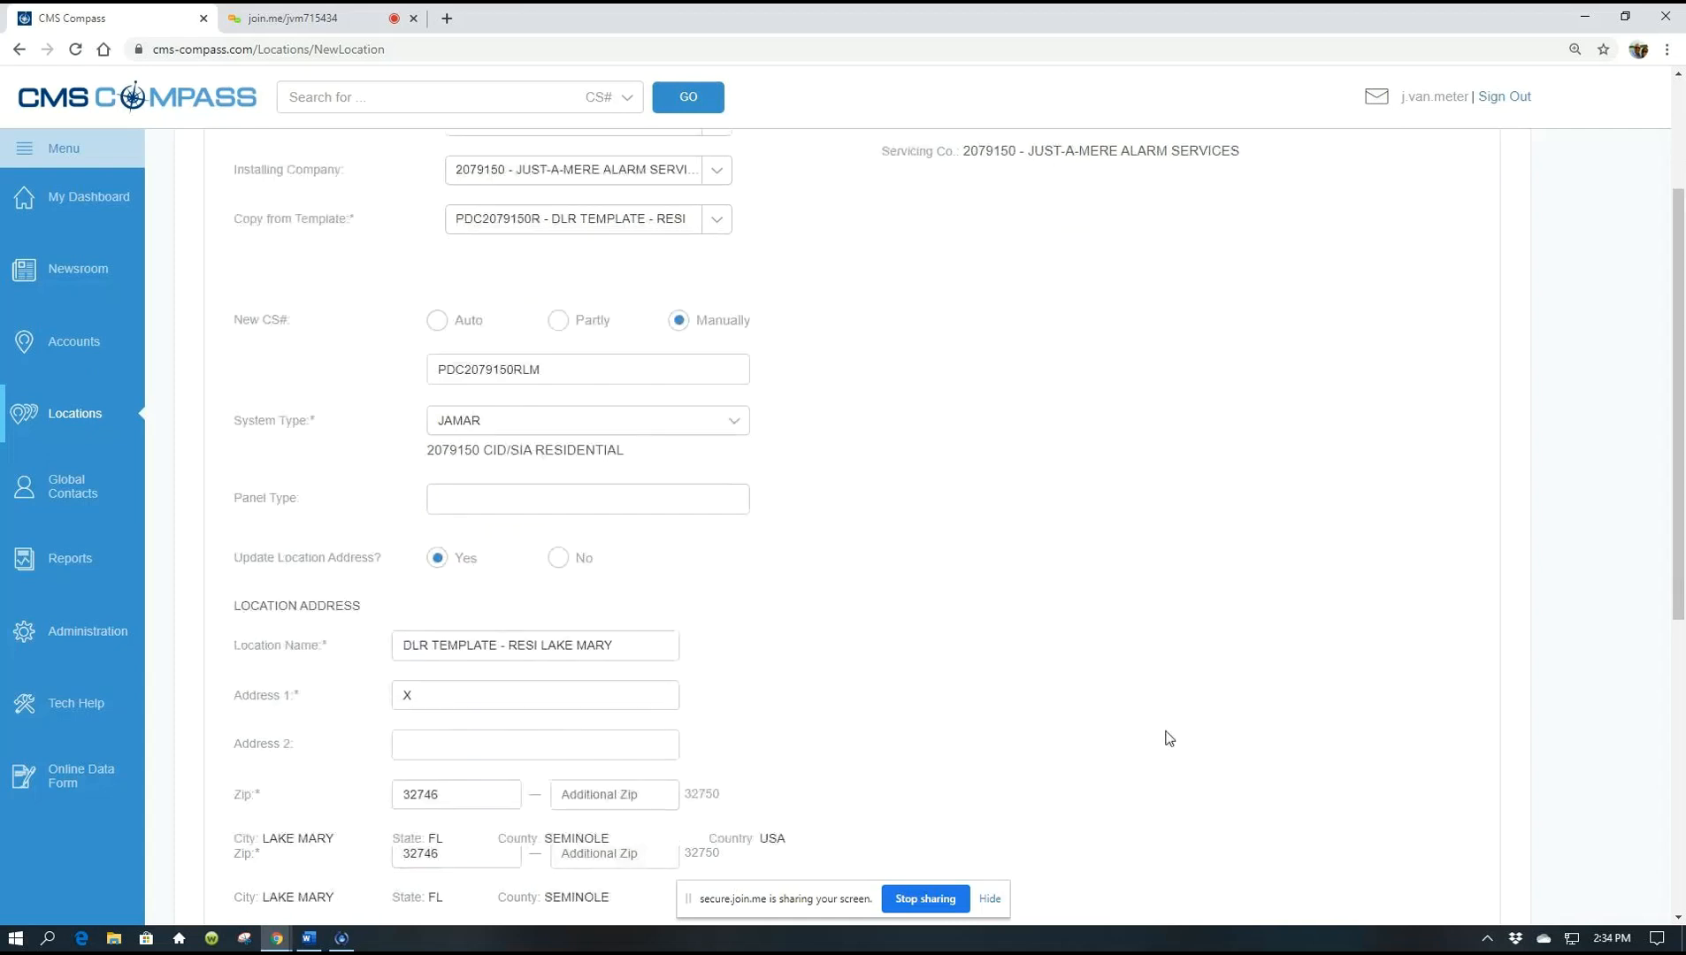
scroll(1168, 738, down, 1)
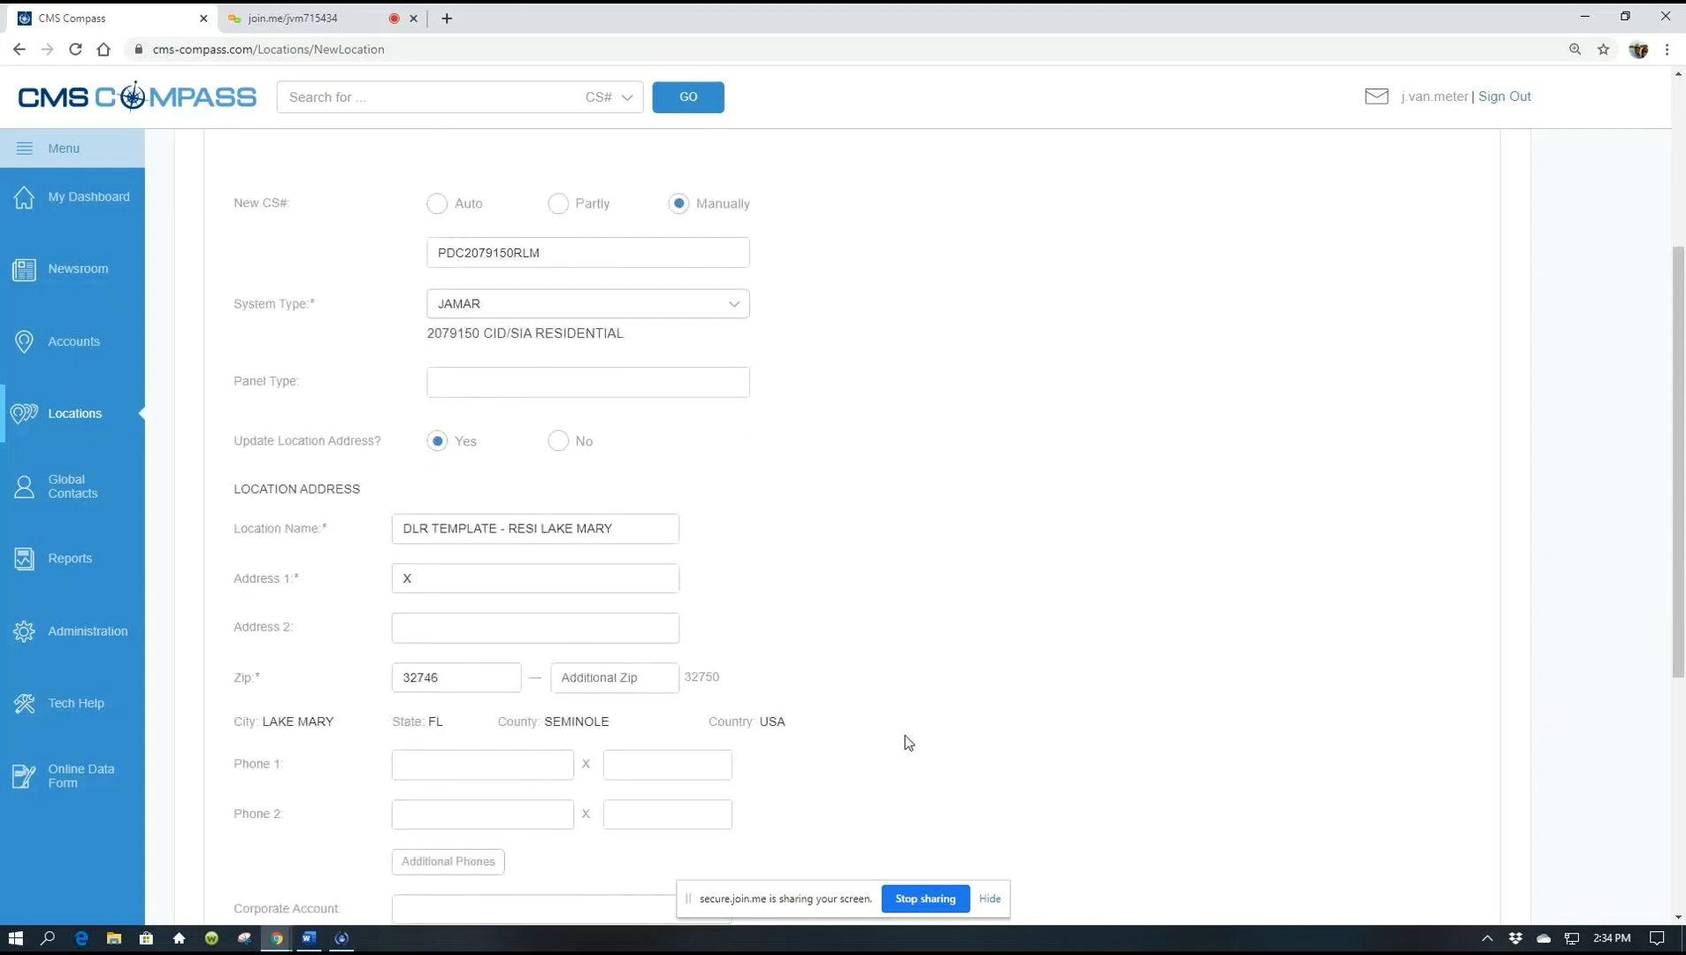
scroll(1072, 619, down, 2)
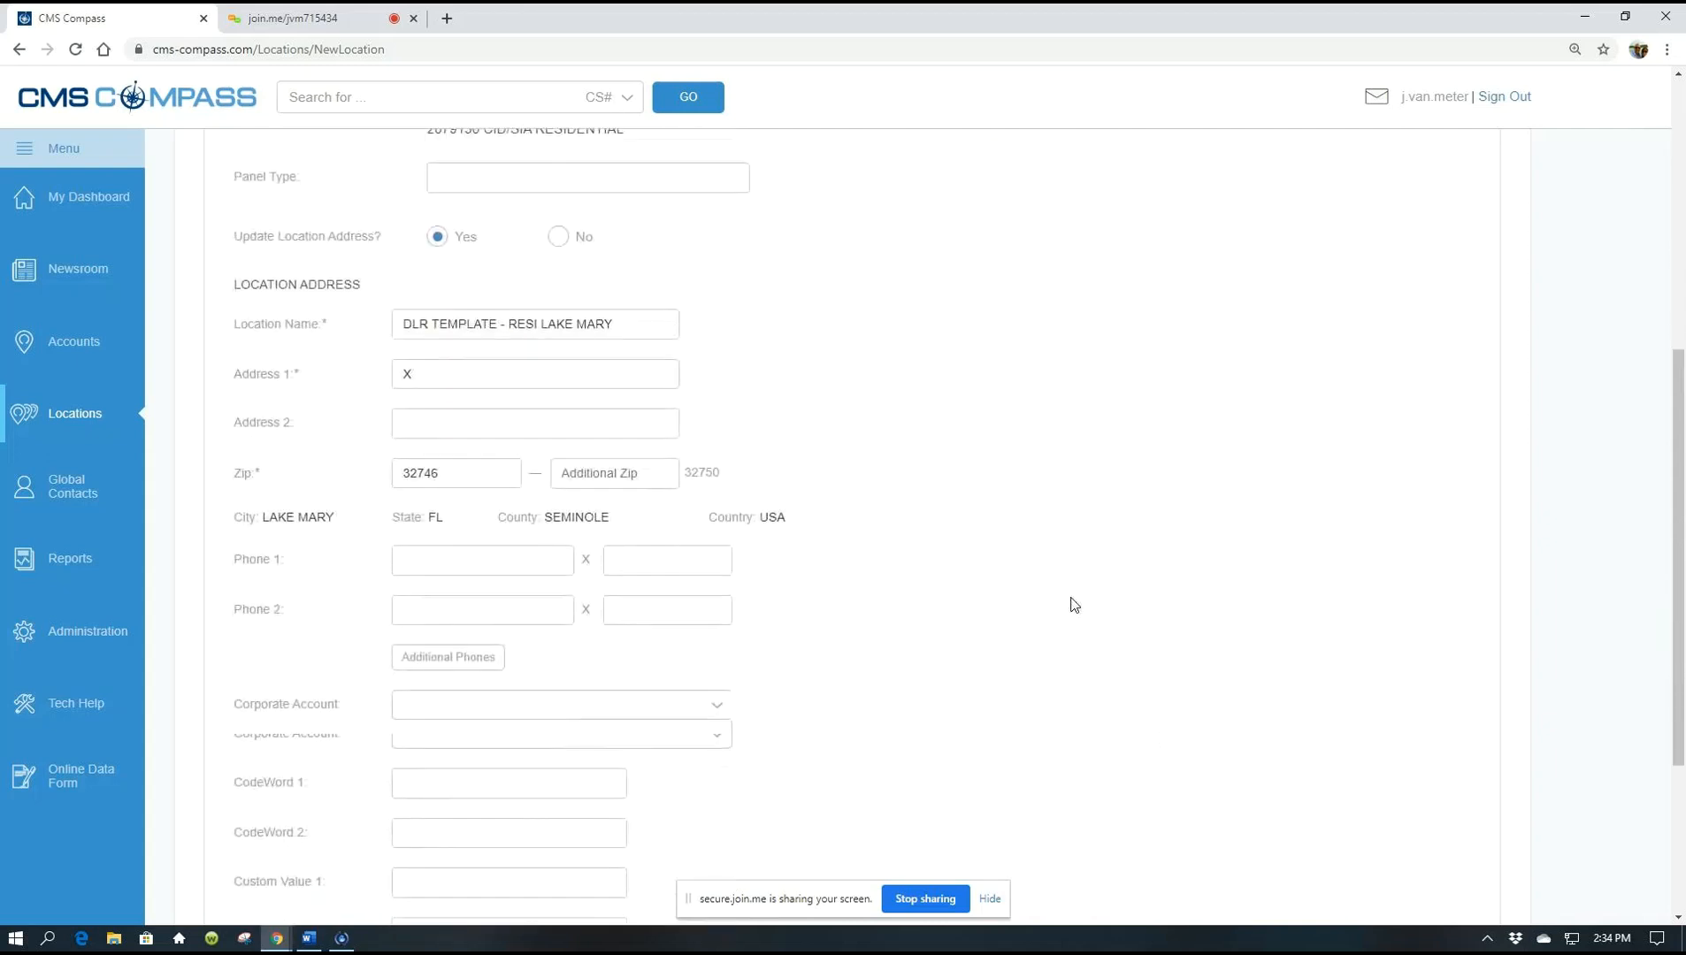
scroll(1074, 605, down, 3)
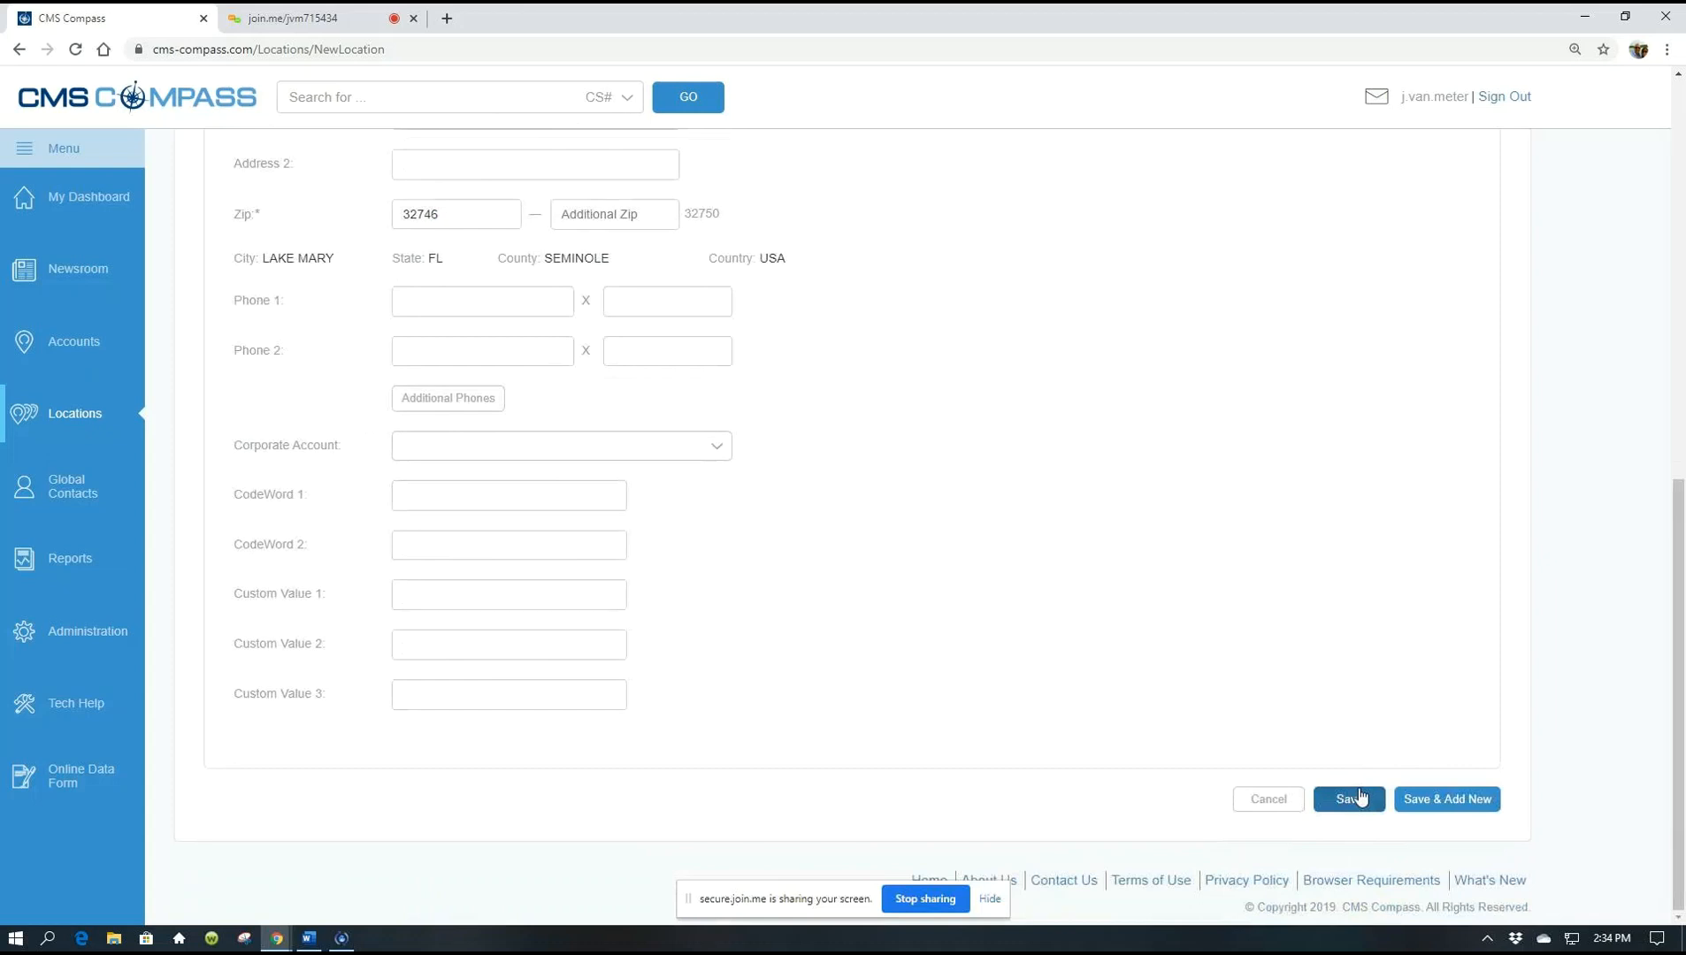
click(1353, 798)
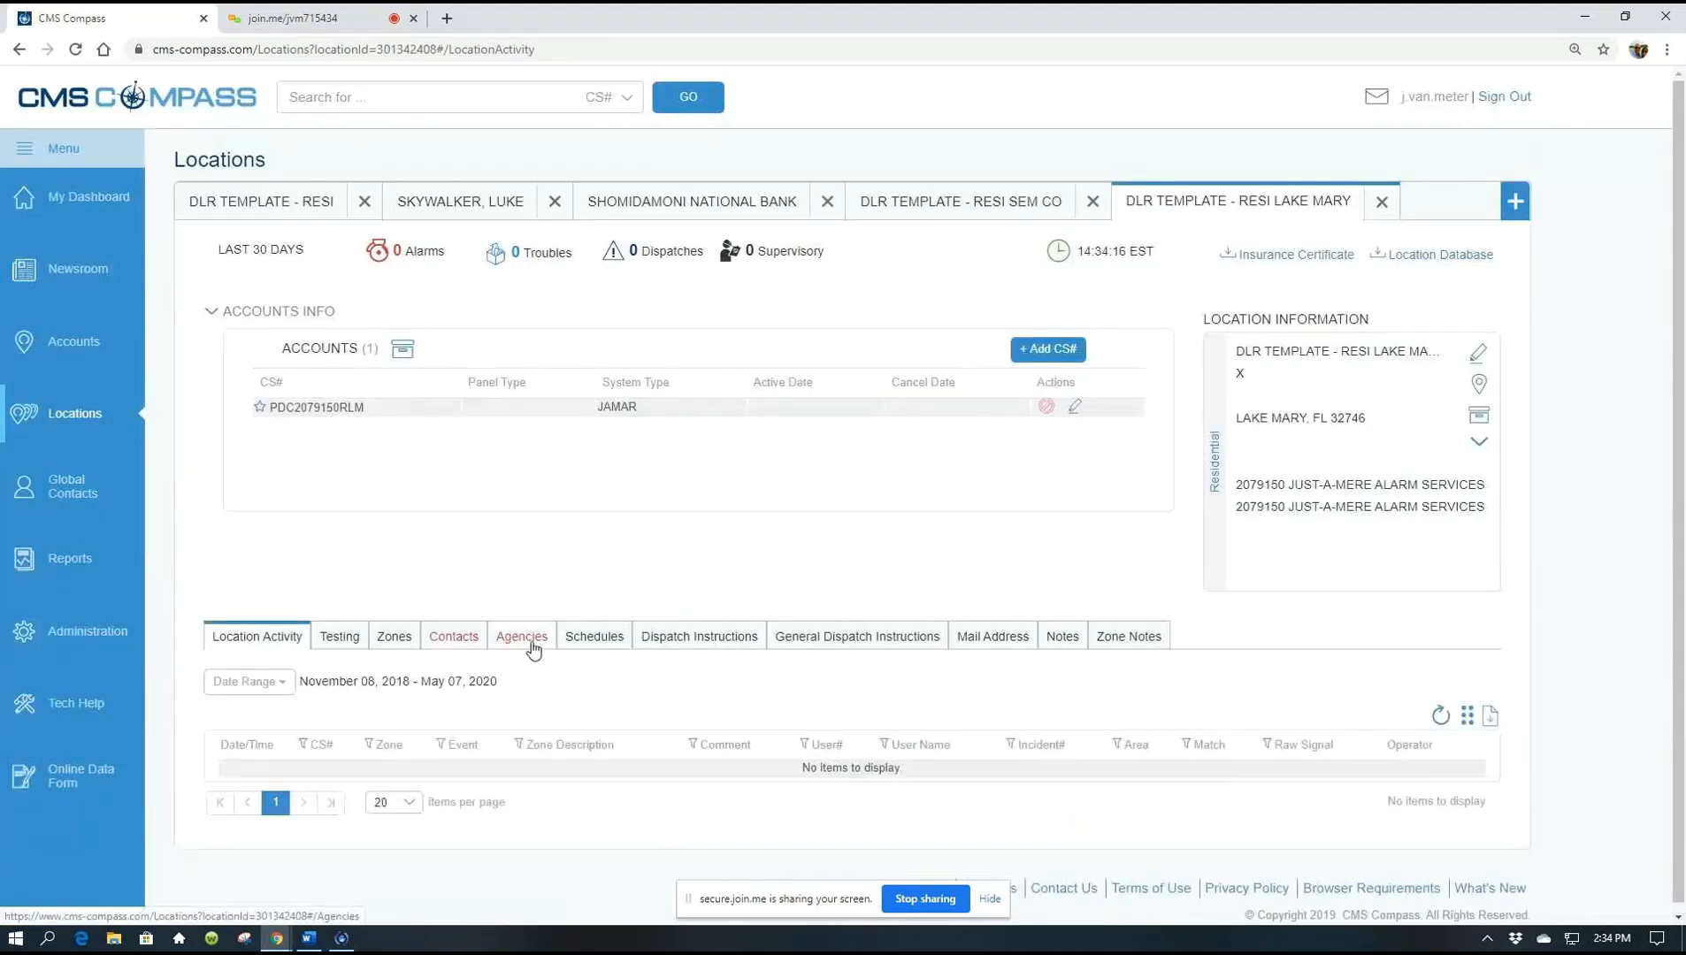
Show the location's Agencies section listing required fire, medical and police agencies
click(532, 639)
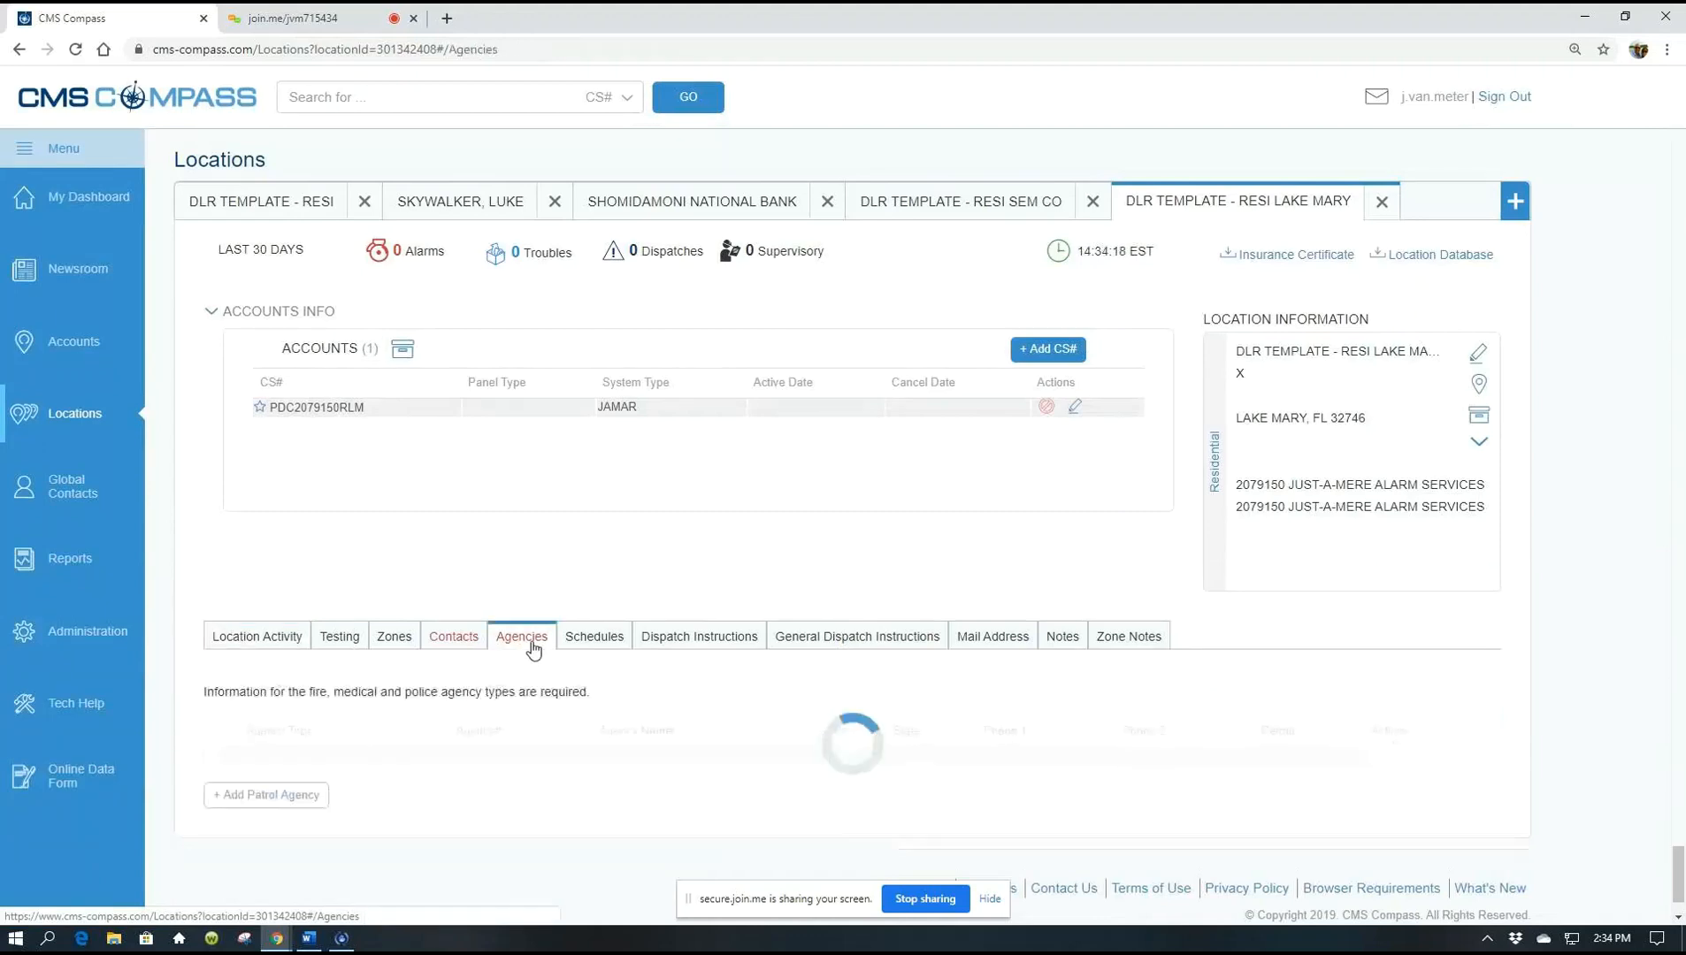